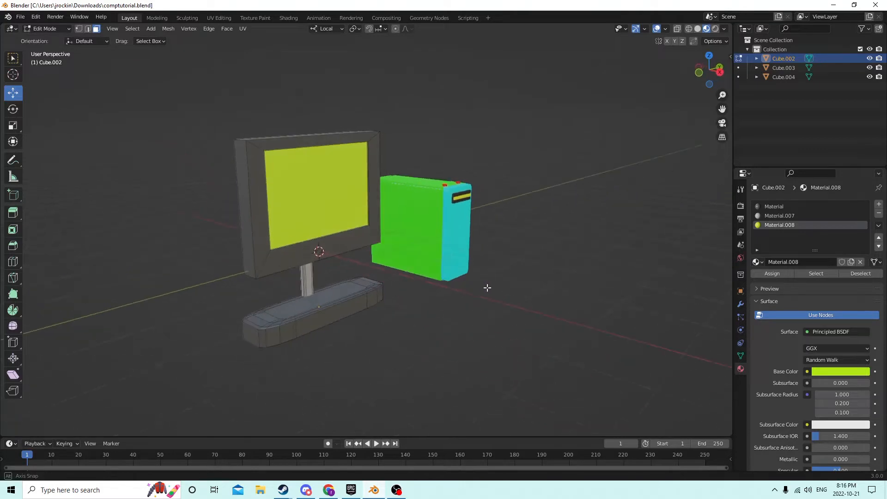
scroll(412, 284, "up", 2)
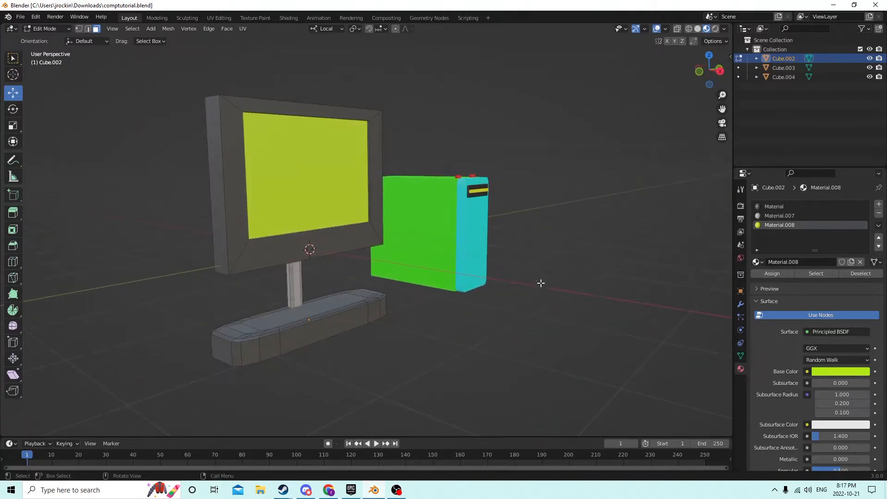
scroll(471, 293, "up", 3)
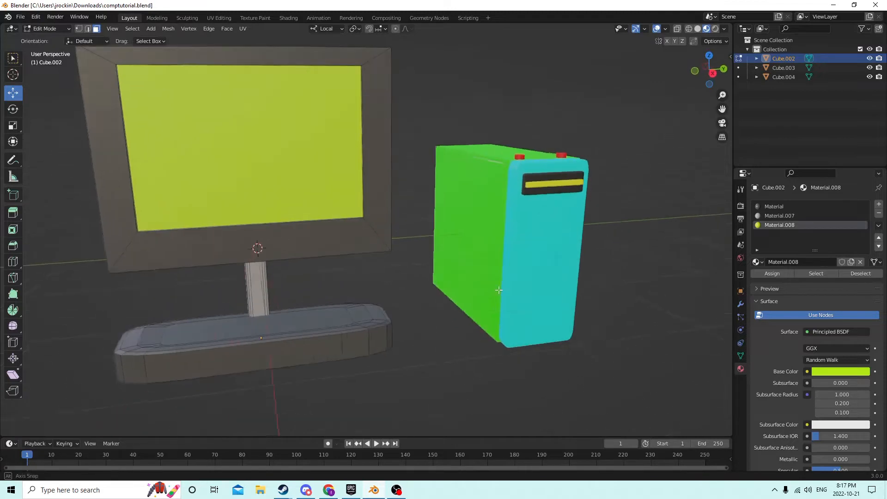
scroll(498, 290, "down", 4)
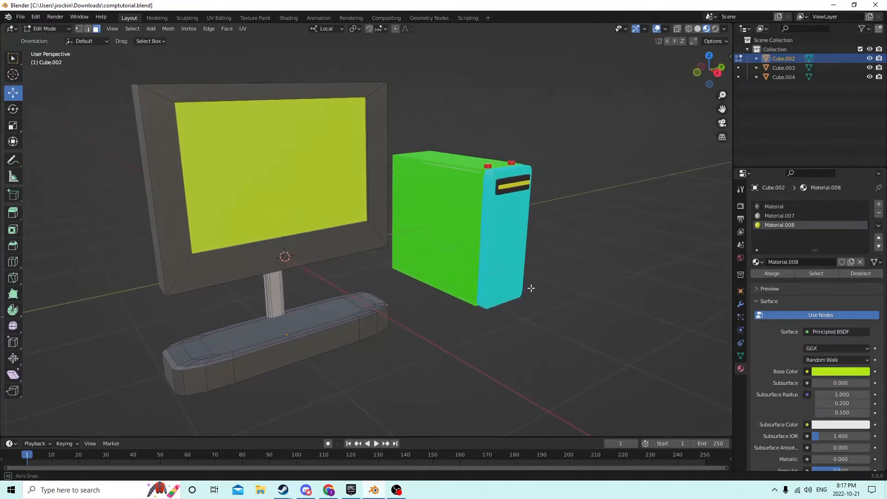
Step: Return to Object Mode, add a mesh cube, and move it along X until it is clear in front of the monitor
key("Tab")
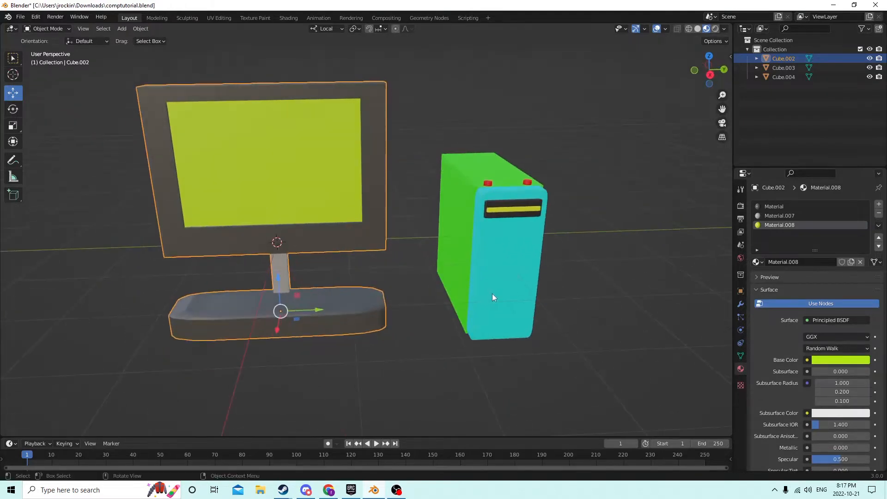
scroll(492, 292, "down", 3)
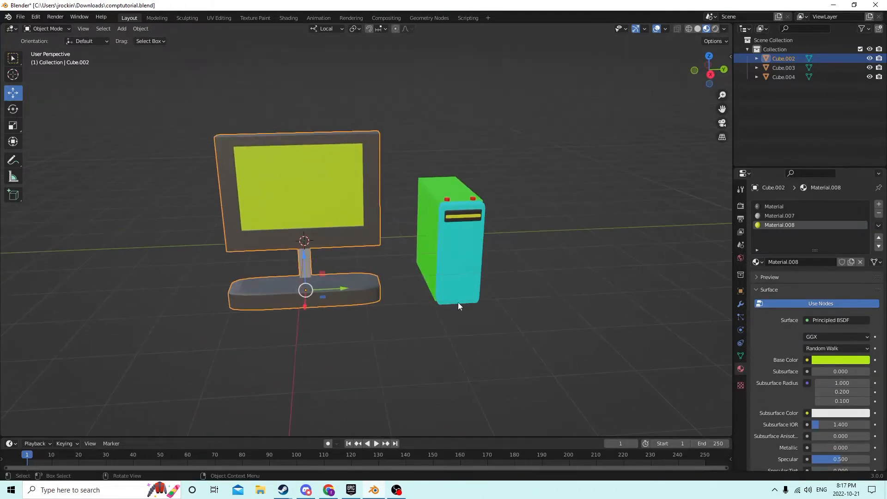
mouse_move(458, 302)
middle_mouse_down()
mouse_move(448, 305)
mouse_move(481, 304)
mouse_move(447, 308)
mouse_move(479, 292)
mouse_move(524, 292)
mouse_move(433, 310)
mouse_move(447, 306)
middle_mouse_up()
key("shift+a")
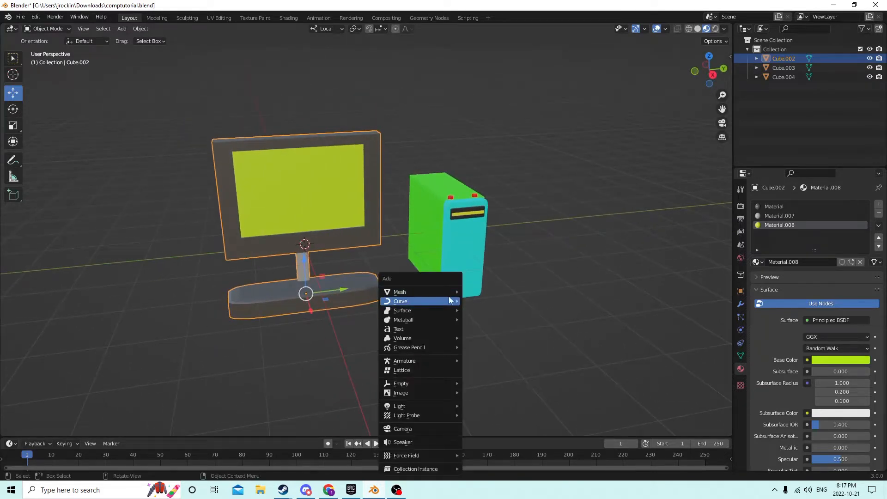
mouse_move(430, 293)
left_click(498, 301)
middle_click_drag(465, 299, 392, 270)
left_click_drag(383, 264, 553, 277)
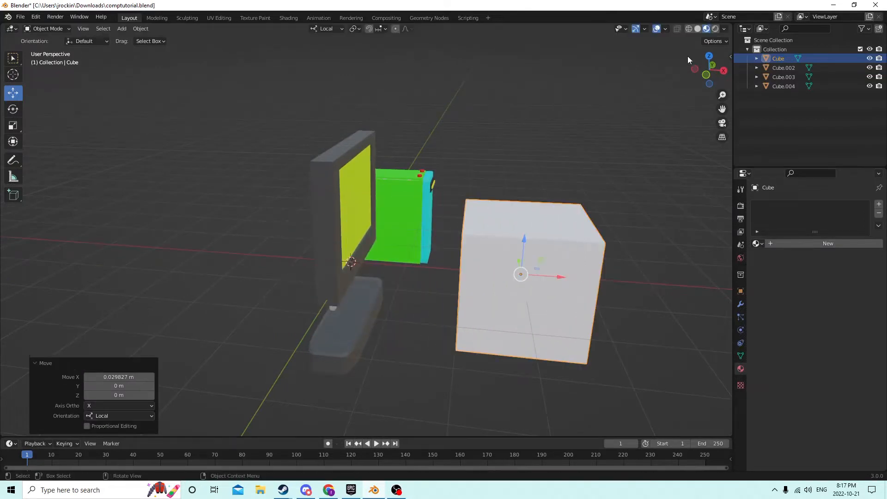
Step: Switch the viewport to solid shading and flatten the new cube along its local Z axis to about 0.11
left_click(698, 29)
mouse_move(679, 54)
middle_mouse_down()
mouse_move(574, 103)
mouse_move(547, 93)
mouse_move(121, 132)
middle_mouse_up()
middle_click_drag(231, 138, 532, 238)
key("s")
key("z")
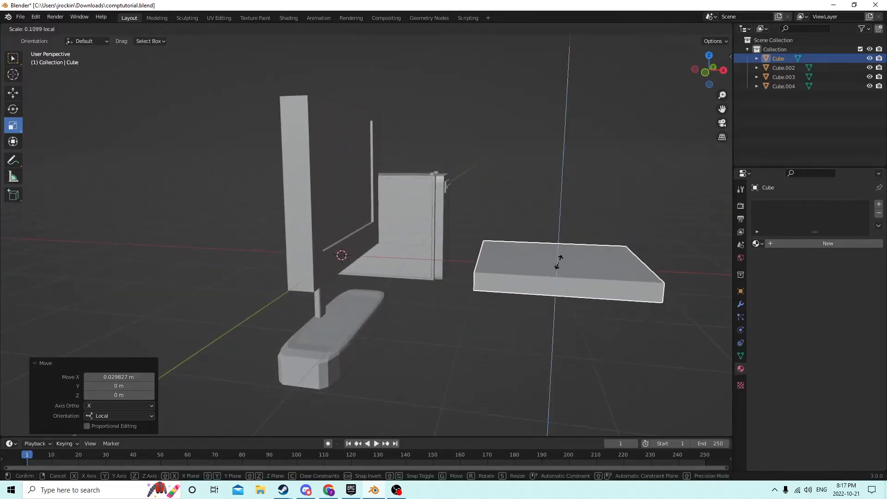
left_click(554, 258)
Step: Stretch the flattened slab along its local Y axis and narrow it along local X by a factor of about 0.569
middle_click_drag(553, 257, 360, 339)
left_click_drag(356, 343, 397, 308)
middle_click_drag(392, 307, 440, 306)
left_click_drag(442, 289, 451, 291)
middle_click_drag(452, 291, 517, 314)
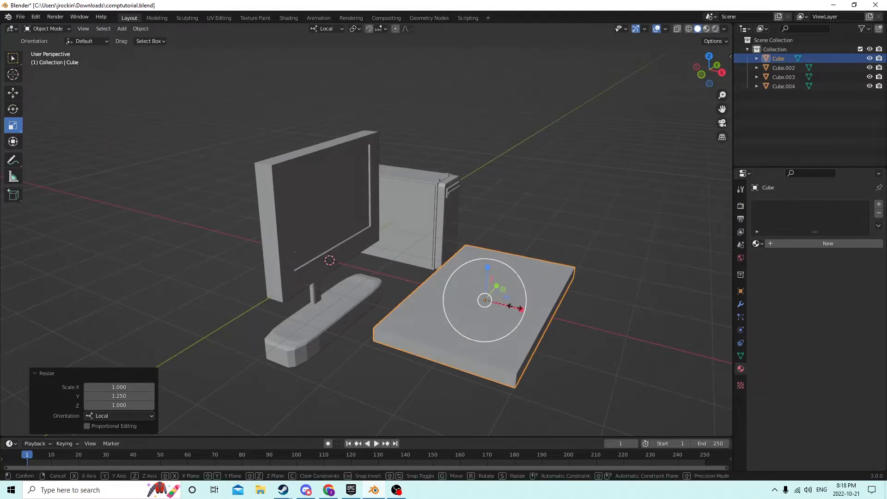
left_click_drag(517, 314, 500, 302)
Step: Lower the slab along Z to the level of the monitor base and shift it along X closer to the monitor
middle_click_drag(500, 302, 322, 119)
left_click(17, 94)
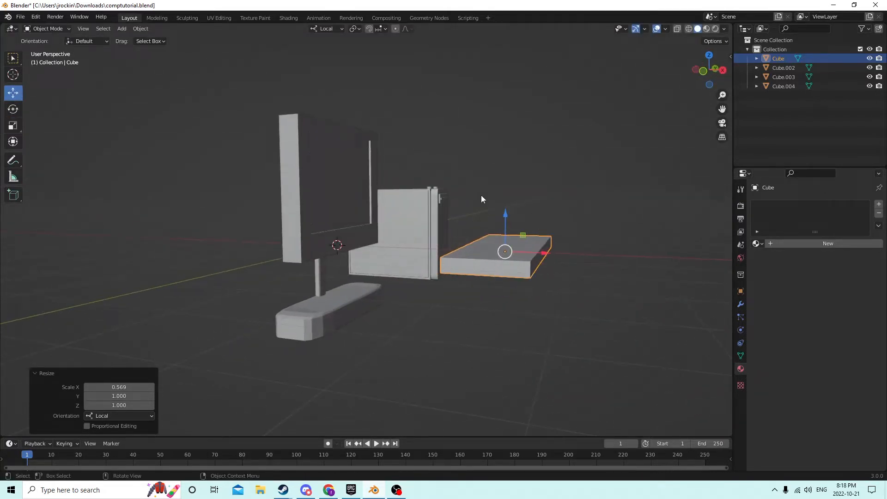
left_click_drag(507, 219, 507, 284)
left_click_drag(538, 323, 481, 311)
middle_click_drag(481, 310, 302, 291)
left_click(478, 261)
middle_click_drag(421, 286, 474, 285)
scroll(457, 291, "up", 2)
scroll(456, 290, "down", 1)
middle_click_drag(430, 312, 468, 313)
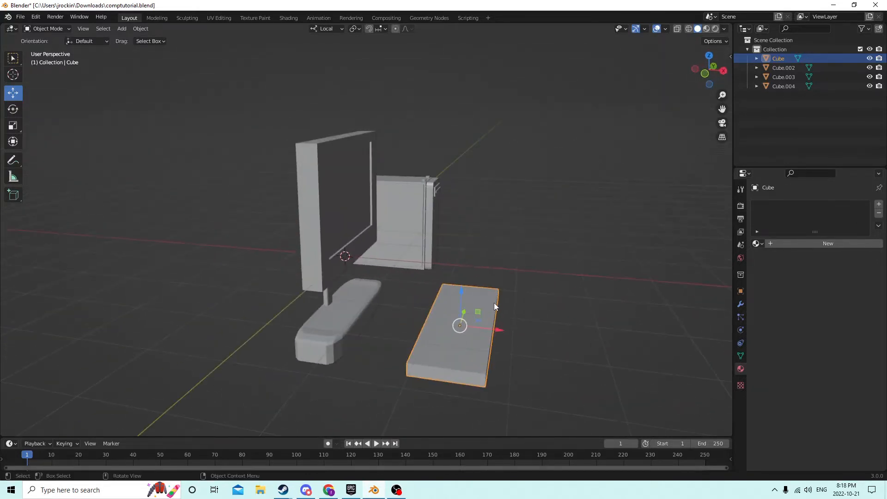
Step: Duplicate the slab in place and raise the copy slightly along Z so it protrudes above the original
key("shift+d")
right_click(578, 268)
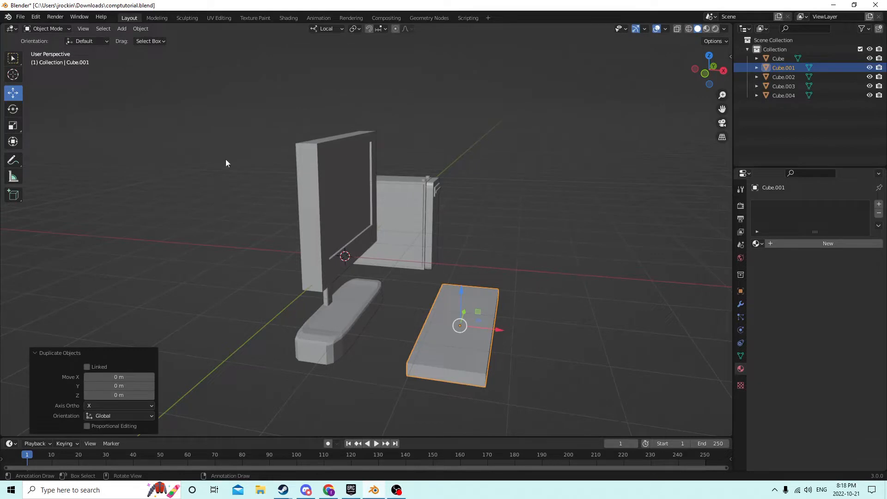
middle_click_drag(408, 143, 472, 140)
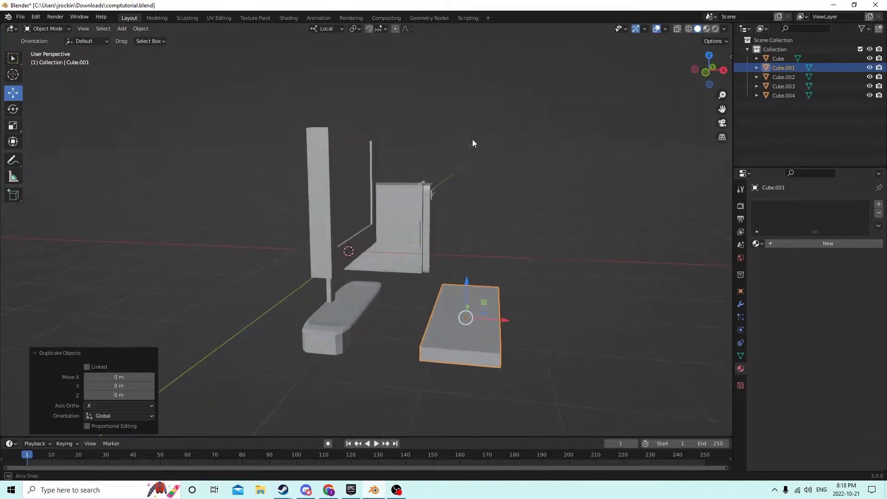
middle_click_drag(541, 211, 554, 187)
left_click_drag(466, 284, 517, 267)
middle_click_drag(517, 267, 547, 252)
Step: Scale the duplicated slab uniformly to about 0.907 and lower it about 0.00035 m along its local Z axis
key("s")
left_click(534, 269)
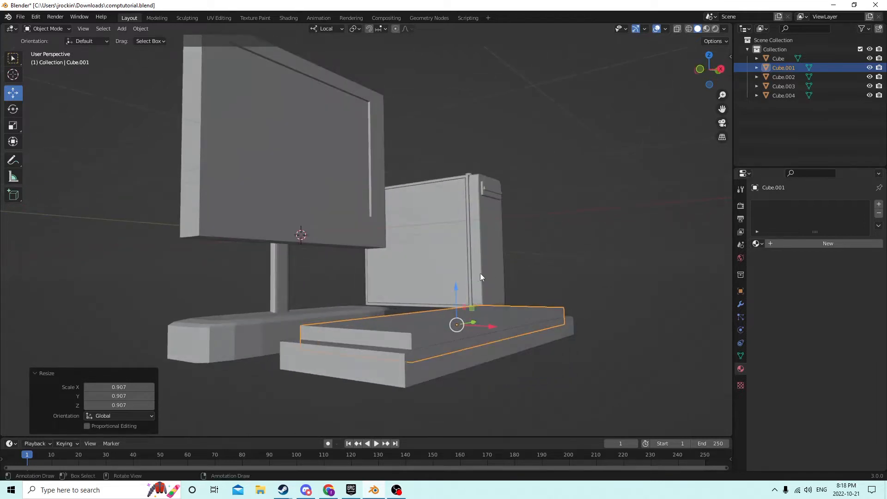
left_click_drag(455, 288, 453, 293)
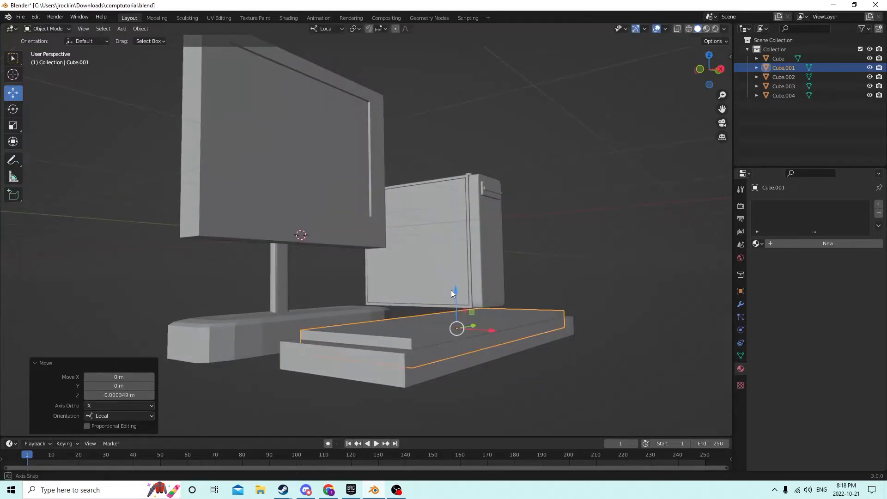
middle_click_drag(451, 290, 488, 295)
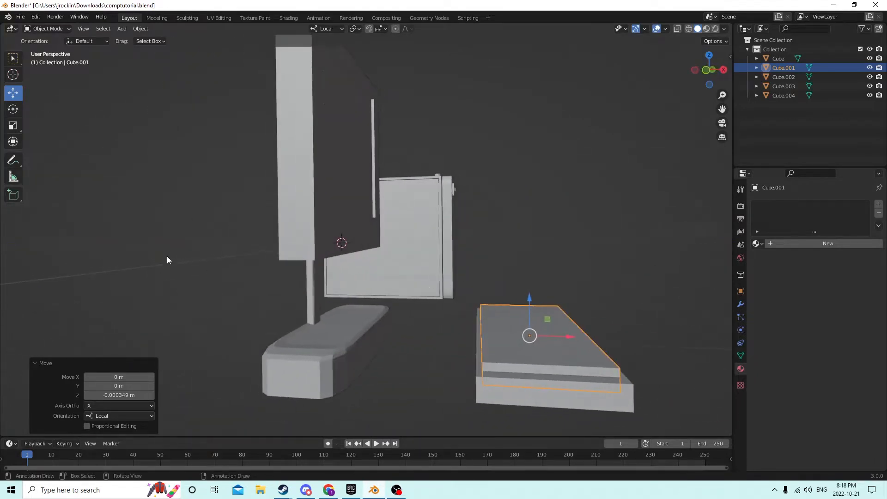
Step: Narrow the upper slab along its local X axis to about 0.926, leaving an even rim around it
left_click(13, 126)
middle_click_drag(200, 174, 495, 331)
mouse_move(546, 364)
left_mouse_down()
mouse_move(531, 363)
mouse_move(539, 363)
left_mouse_up()
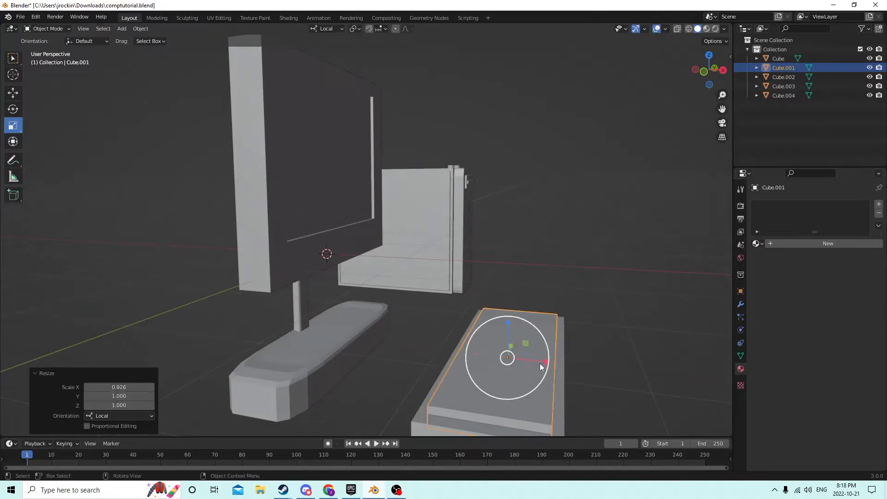
middle_click_drag(539, 363, 436, 304)
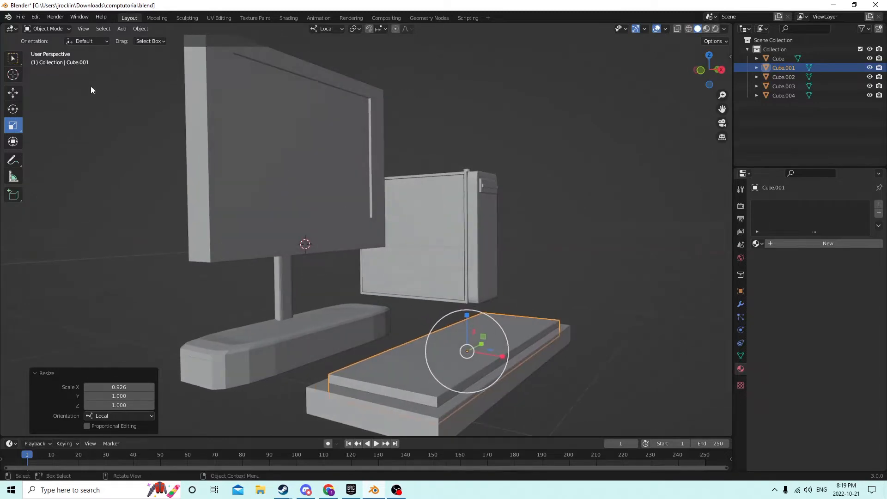
Step: Duplicate the upper slab and move the new copy along Z well above the two stacked slabs
middle_click_drag(259, 148, 381, 187)
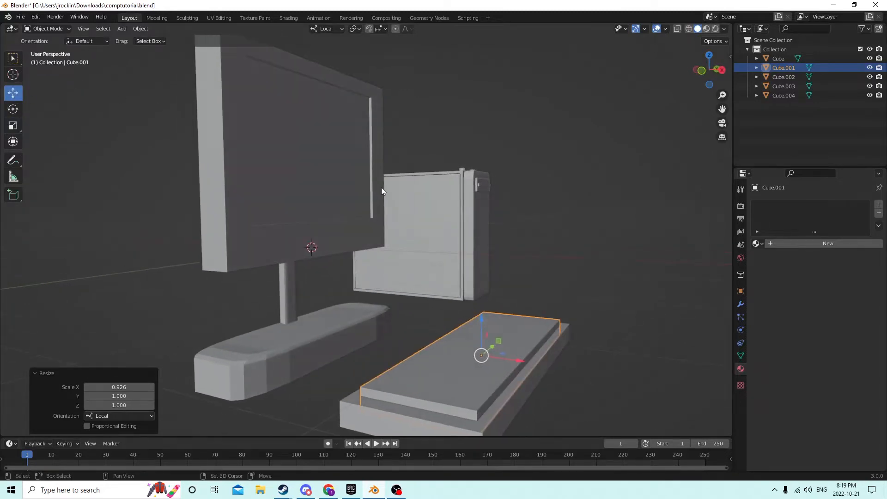
key("shift+d")
right_click(487, 135)
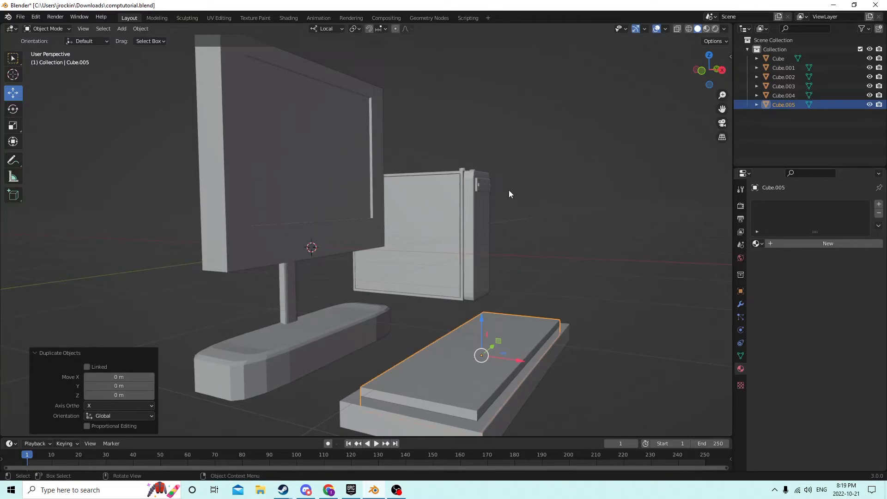
middle_click_drag(508, 190, 529, 188)
left_click_drag(524, 284, 520, 202)
middle_click_drag(521, 201, 507, 304)
Step: Subtract the smaller embedded slab from the bottom slab with a Bool Tool difference to hollow out a keyboard tray
left_click(454, 358)
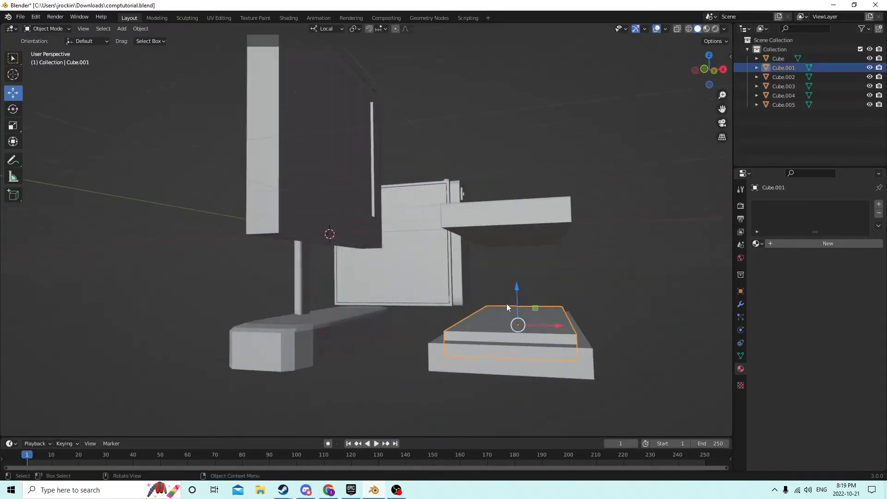
left_click_drag(519, 284, 511, 251)
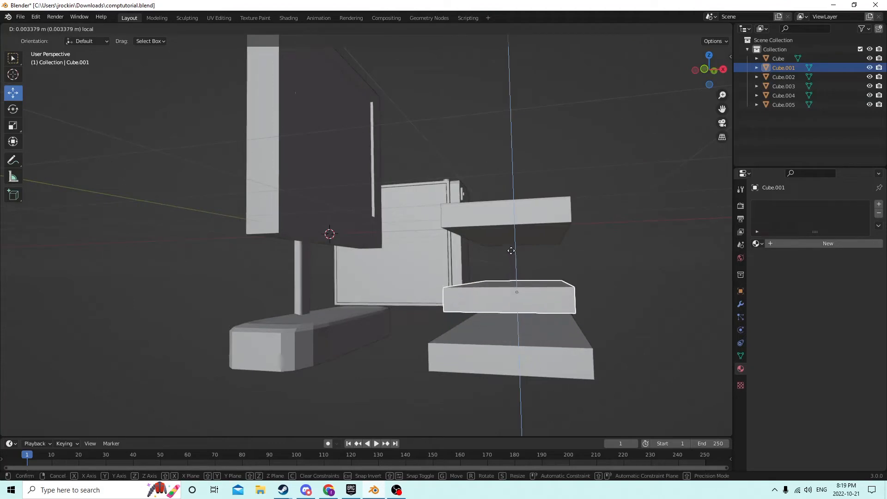
right_click(511, 251)
middle_click_drag(511, 250, 511, 246)
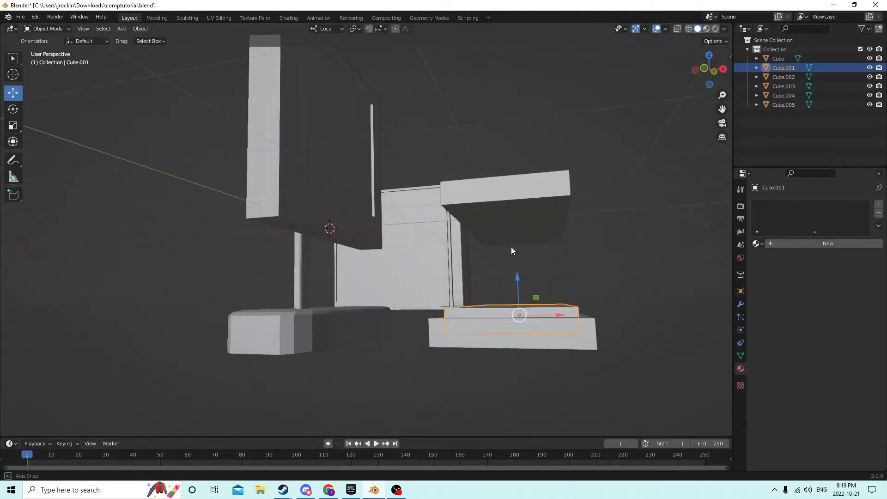
middle_click_drag(506, 277, 511, 356)
left_click(507, 389, "shift")
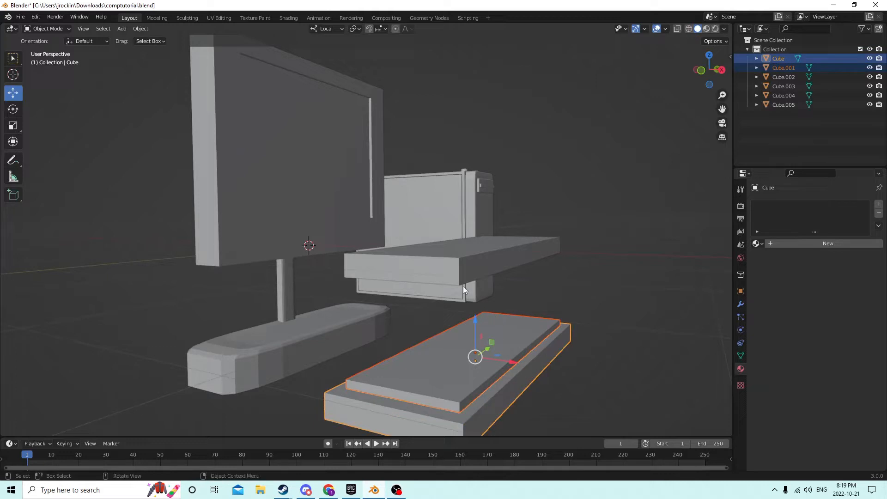
left_click(140, 28)
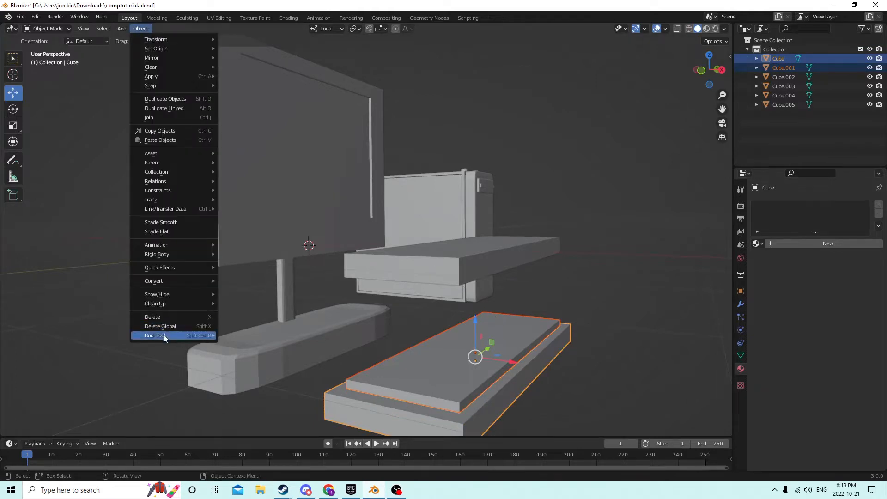
mouse_move(217, 343)
left_click(245, 345)
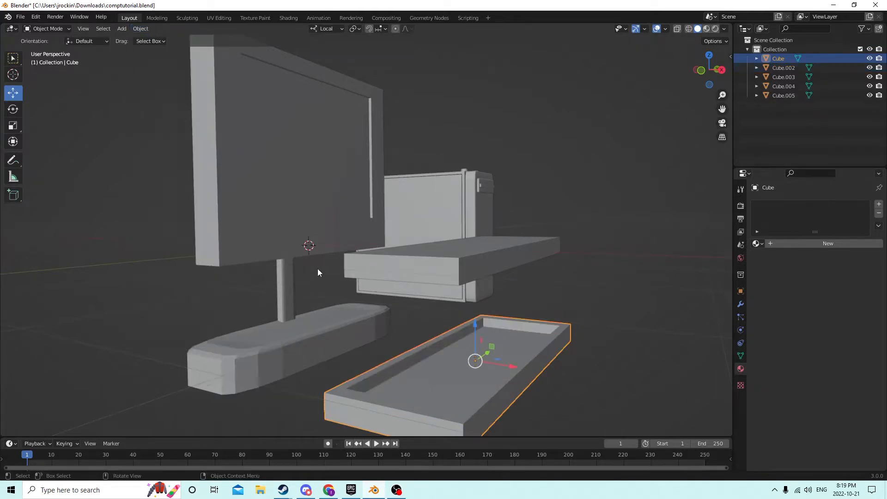
Step: Cut 15 evenly spaced, unslid edge loops crosswise along the length of the raised upper slab in Edit Mode
middle_click_drag(317, 273, 287, 283)
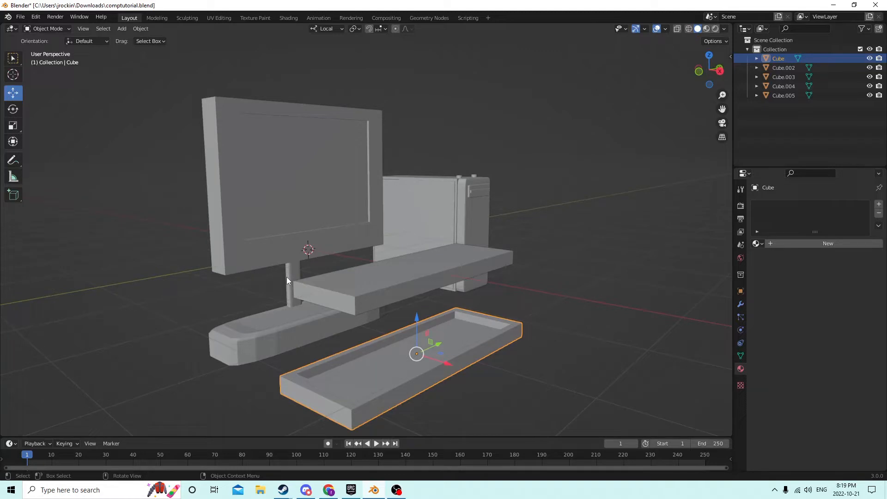
left_click(438, 273)
middle_click_drag(431, 267, 372, 281)
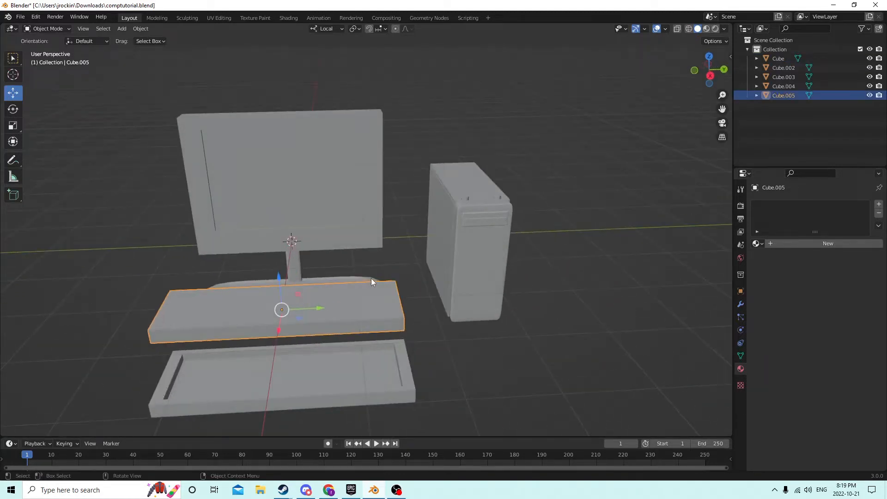
key("Tab")
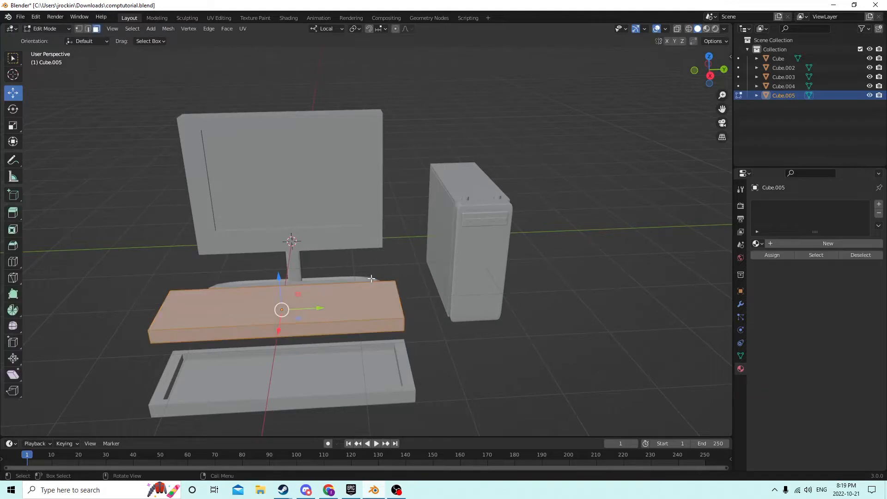
middle_click_drag(375, 278, 376, 275)
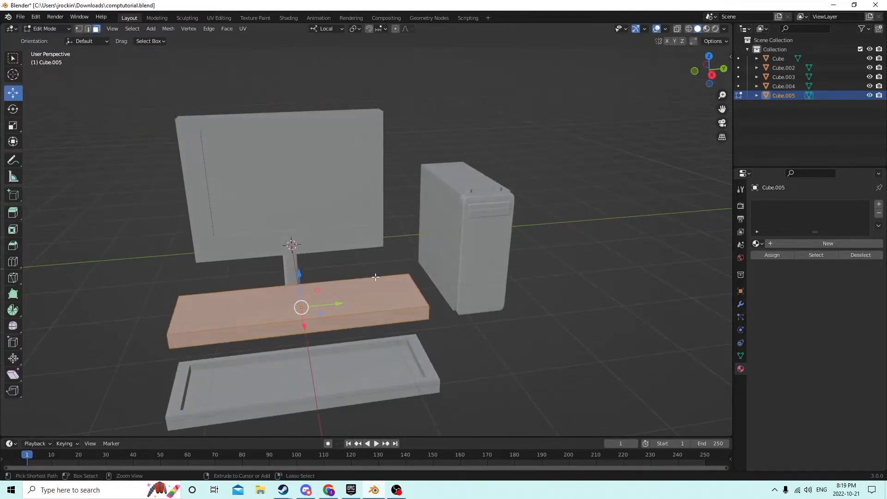
key("ctrl+r")
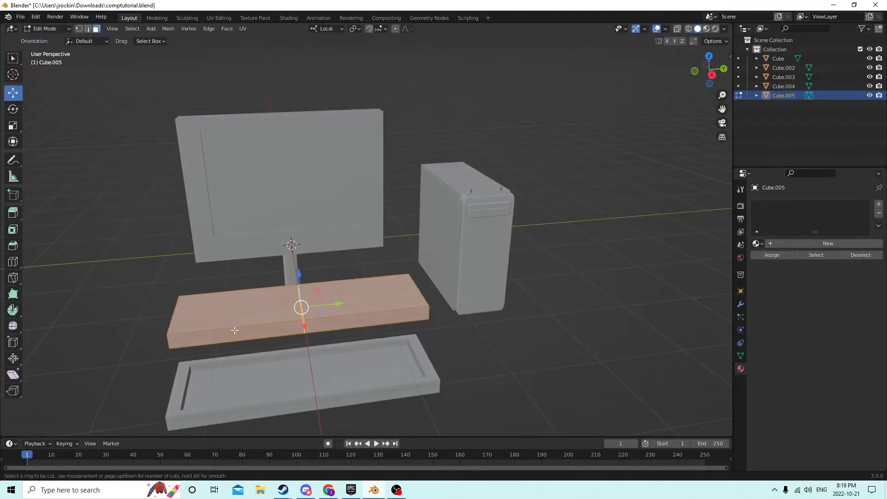
scroll(235, 329, "up", 8)
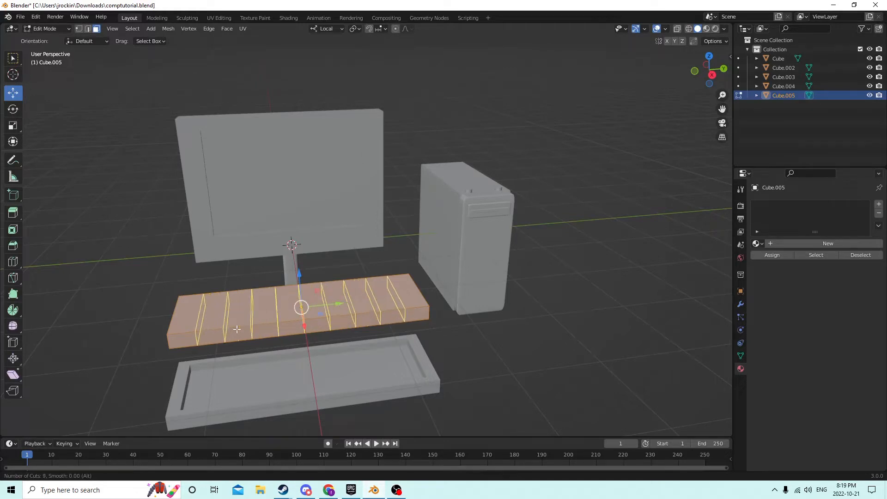
scroll(236, 329, "up", 5)
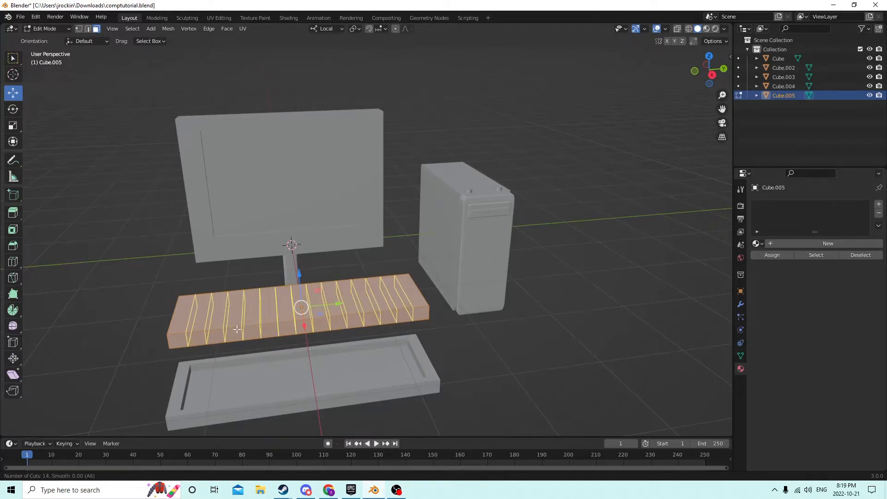
scroll(236, 329, "up", 1)
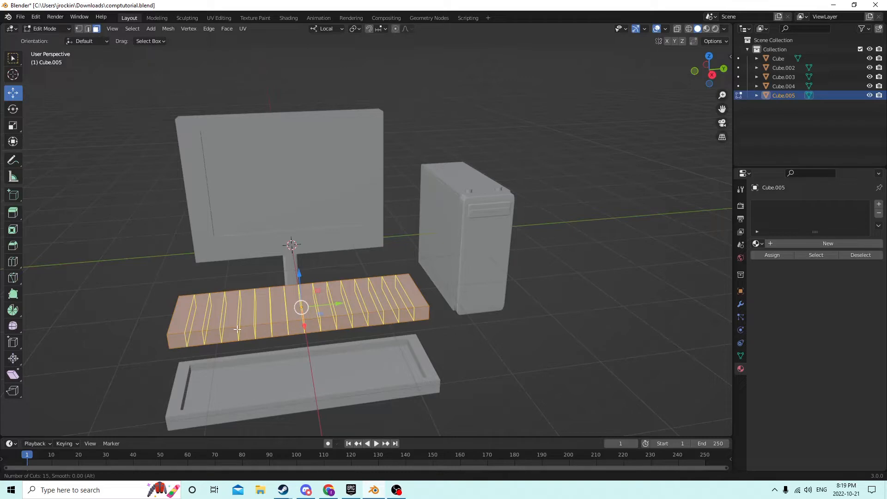
left_click(237, 329)
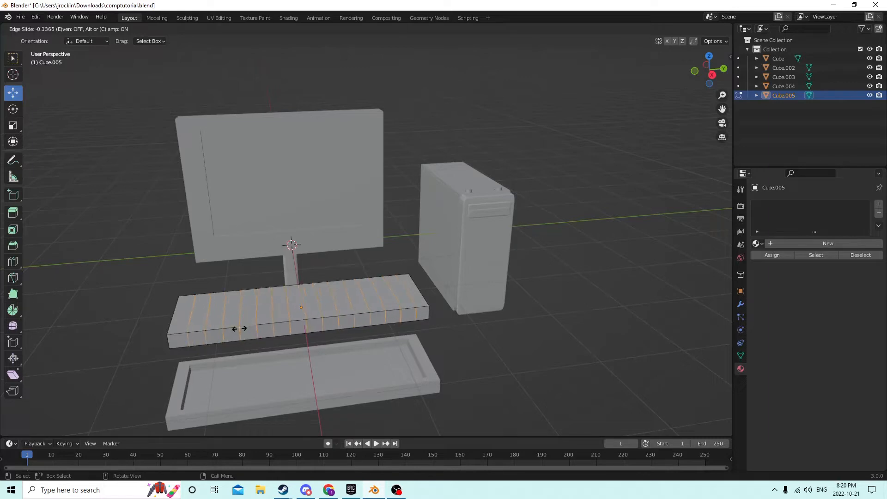
right_click(240, 327)
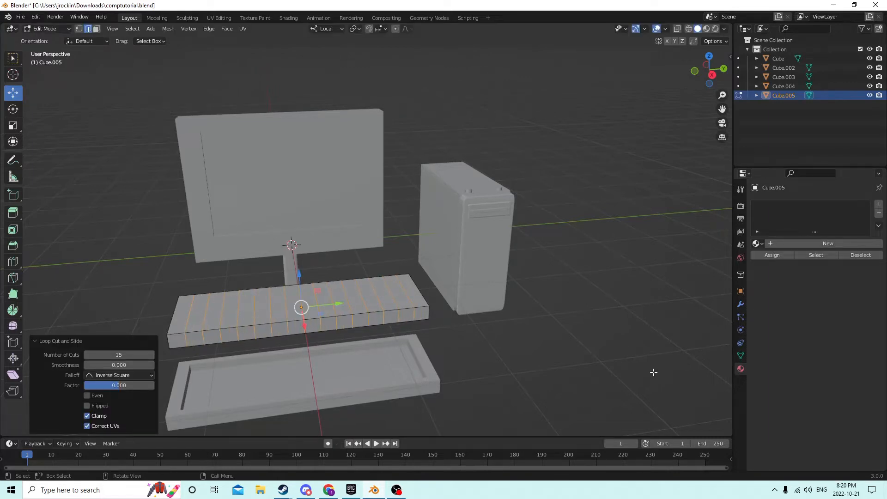
Step: Bevel the 15 crosswise edge loops into narrow gaps about 0.000036 m wide with one segment
middle_click_drag(605, 326, 579, 300)
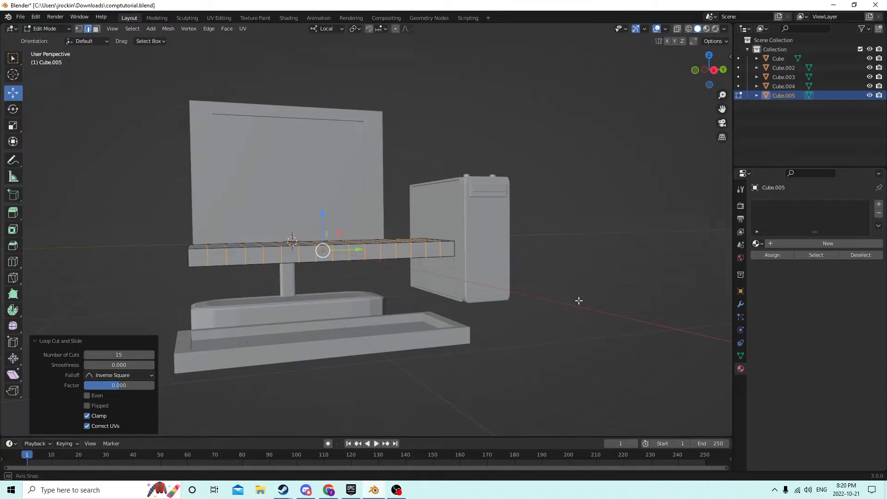
middle_click_drag(579, 301, 578, 309)
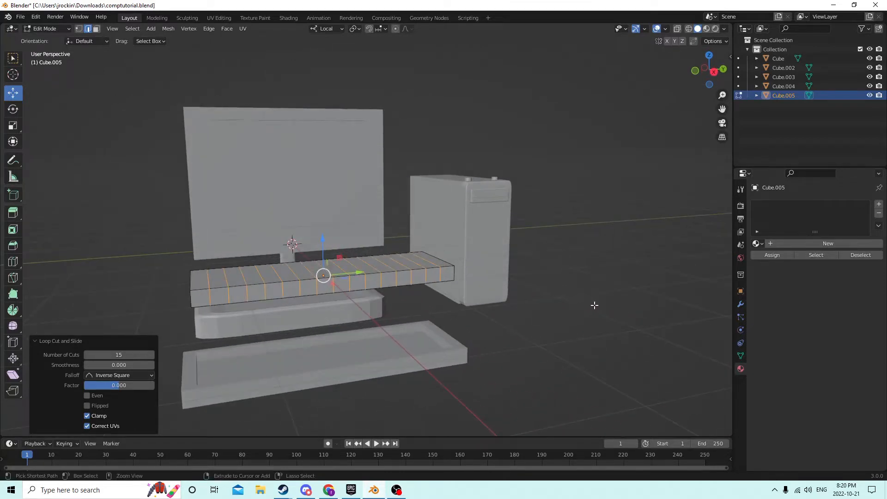
key("ctrl+b")
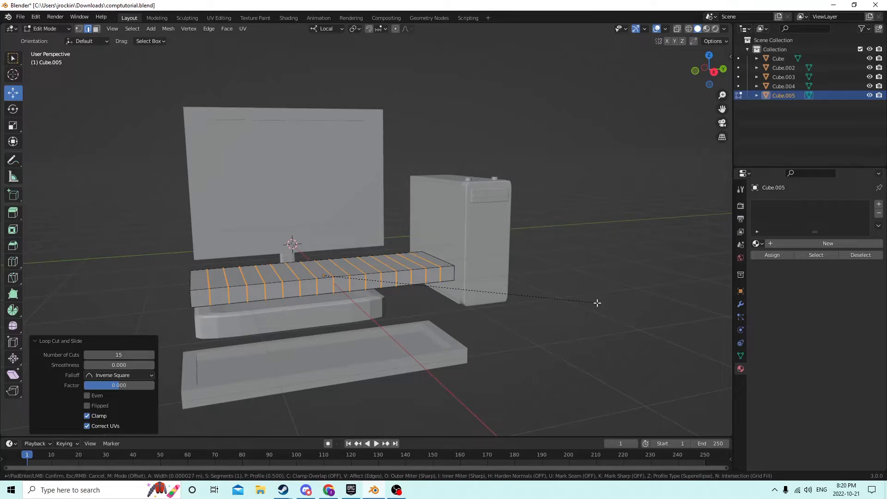
key("Escape")
mouse_move(552, 297)
middle_mouse_down()
mouse_move(576, 312)
mouse_move(604, 309)
mouse_move(574, 306)
mouse_move(557, 292)
mouse_move(561, 301)
middle_mouse_up()
scroll(619, 309, "up", 5)
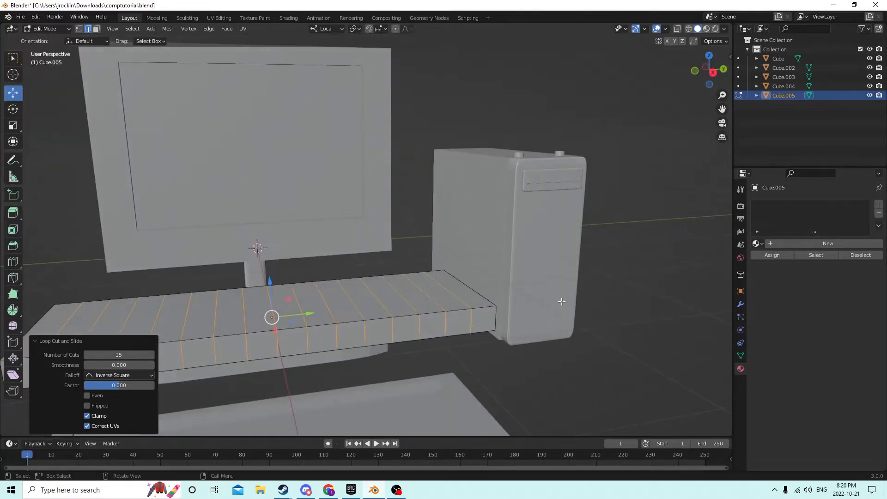
key("ctrl+b")
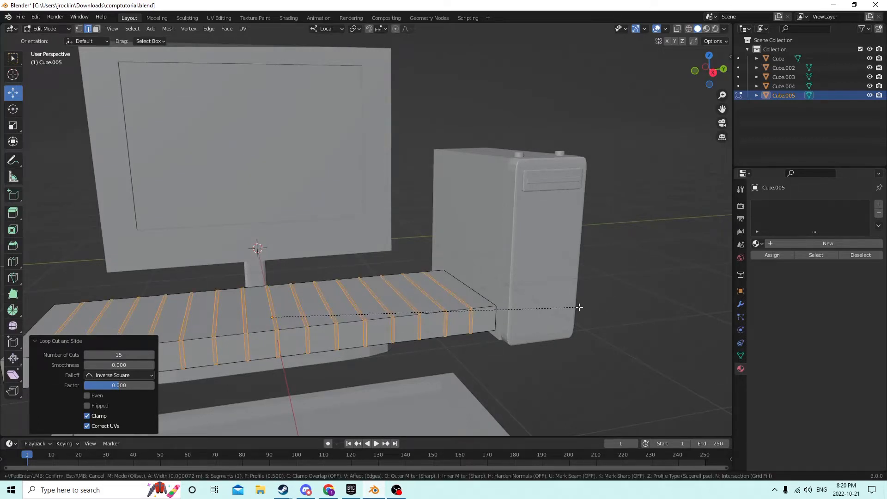
left_click(579, 307)
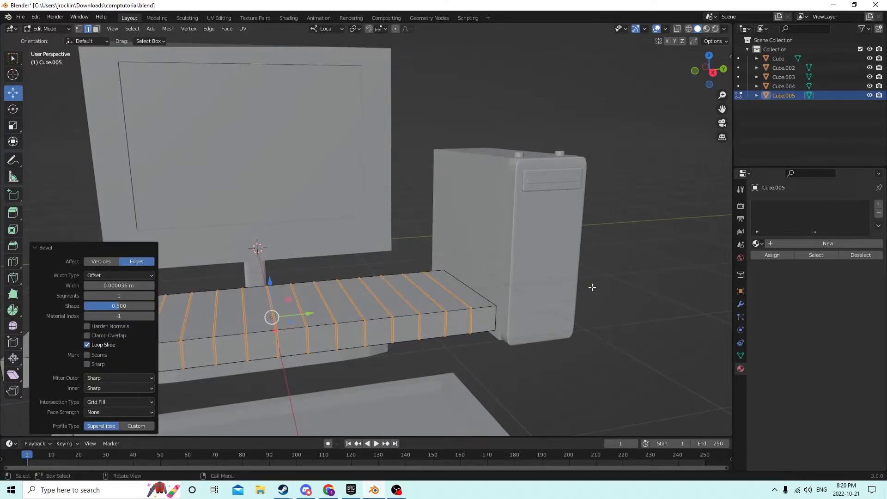
left_click(638, 275)
Step: Cut 5 evenly spaced, unslid edge loops lengthwise through the slab to form a grid of keys
middle_click_drag(638, 275, 577, 348)
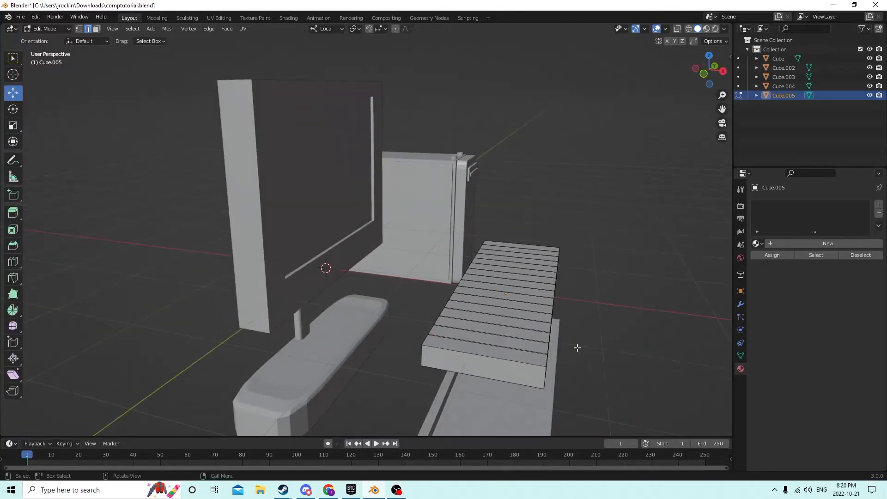
key("ctrl+r")
scroll(492, 363, "up", 4)
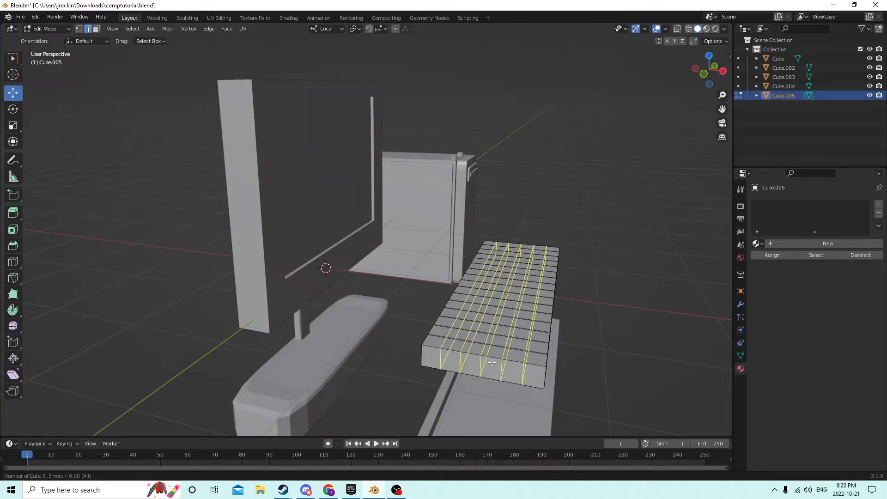
left_click(485, 363)
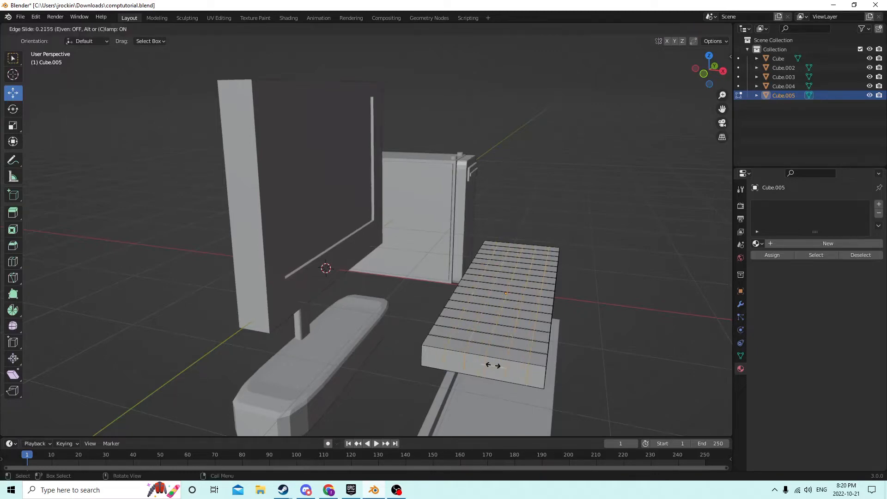
right_click(494, 361)
Step: Bevel the 5 lengthwise edge loops into narrow gaps with one segment
mouse_move(620, 301)
middle_mouse_down()
mouse_move(580, 297)
mouse_move(615, 285)
middle_mouse_up()
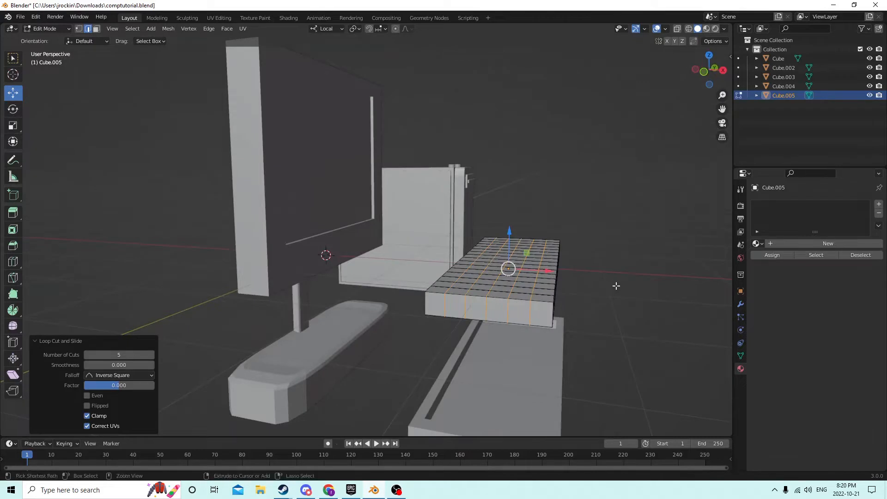
key("ctrl+b")
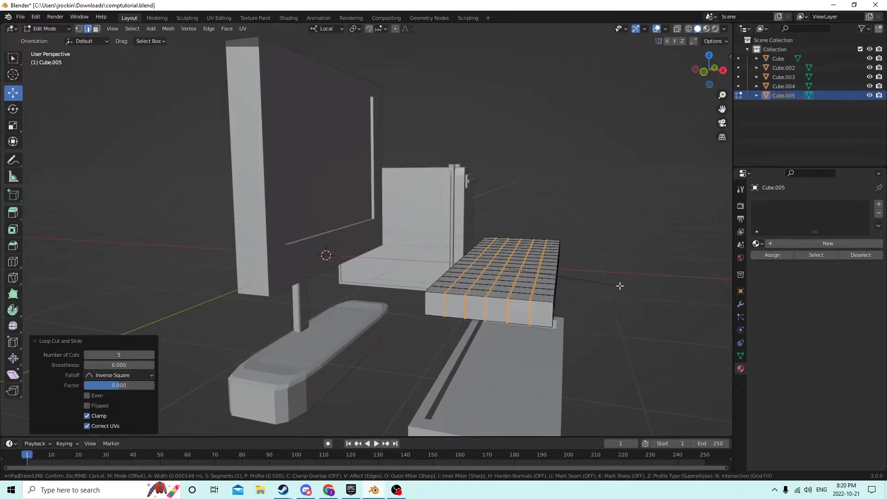
left_click(620, 286)
middle_click_drag(619, 286, 602, 275)
scroll(551, 288, "up", 4)
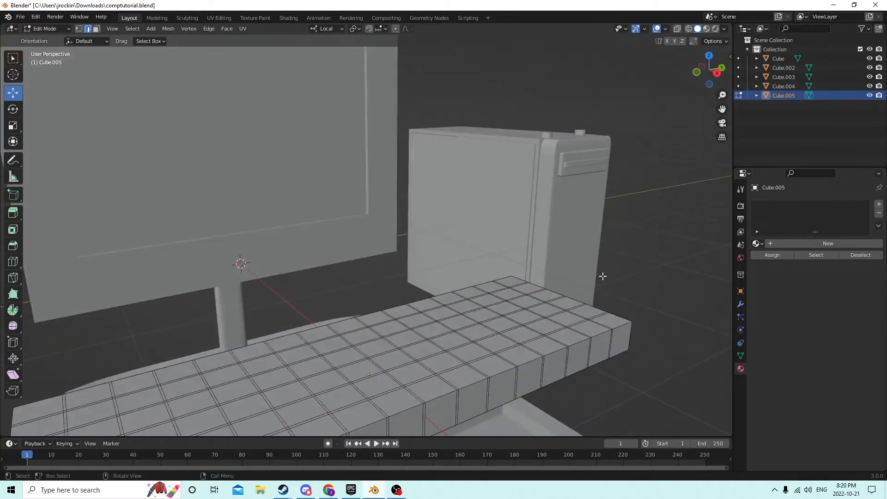
Step: In face selection mode, select the large key faces of the first two crosswise rows at the slab's tower end, excluding the narrow gaps
mouse_move(540, 282)
middle_mouse_down()
mouse_move(667, 275)
mouse_move(545, 279)
middle_mouse_up()
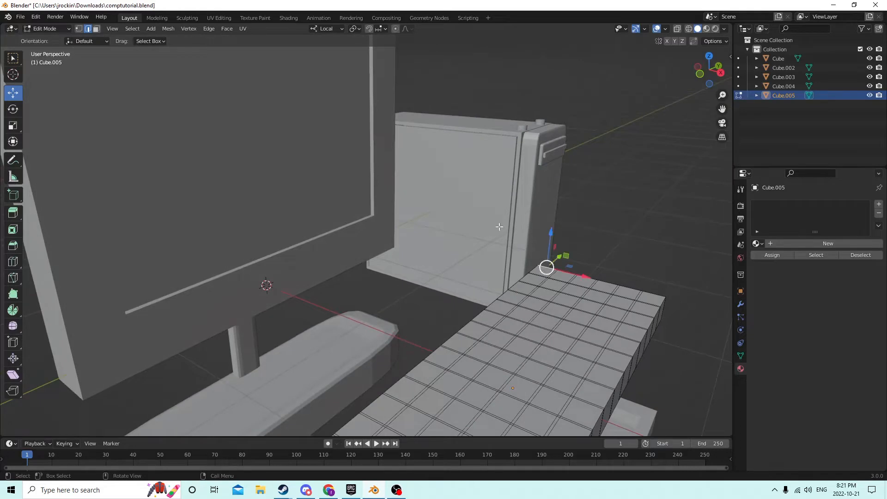
left_click(97, 29)
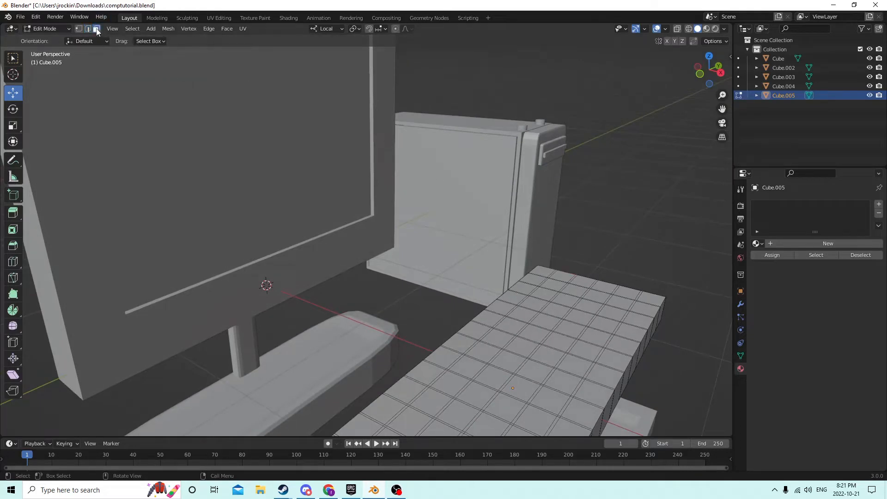
left_click(544, 272)
left_click(570, 281, "shift")
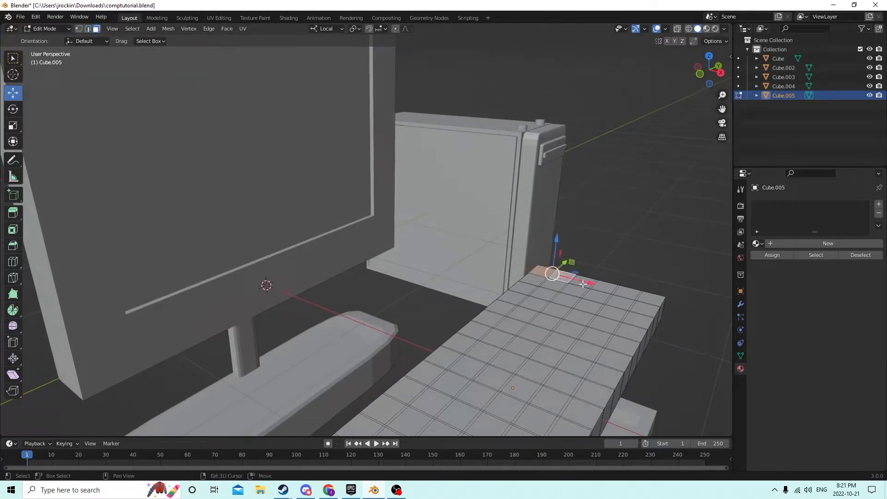
left_click(588, 283, "shift")
left_click(605, 286, "shift")
left_click(624, 294, "shift")
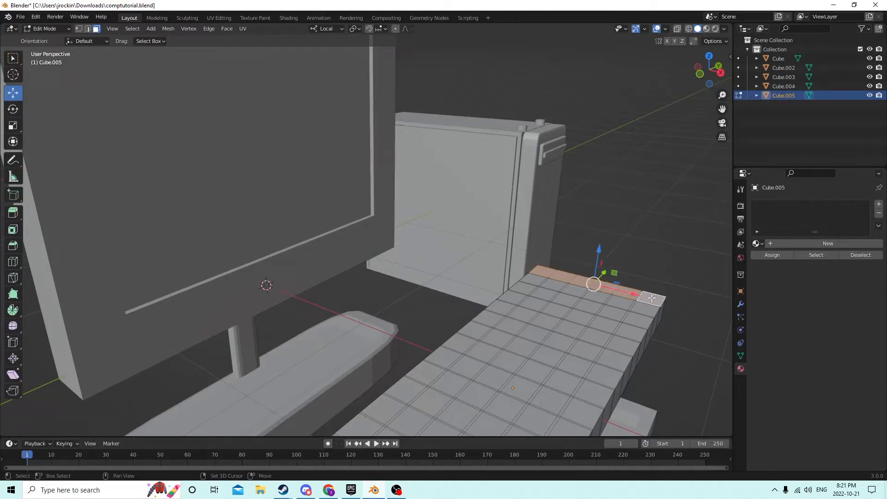
left_click(644, 307, "shift")
left_click(622, 301, "shift")
left_click(599, 296, "shift")
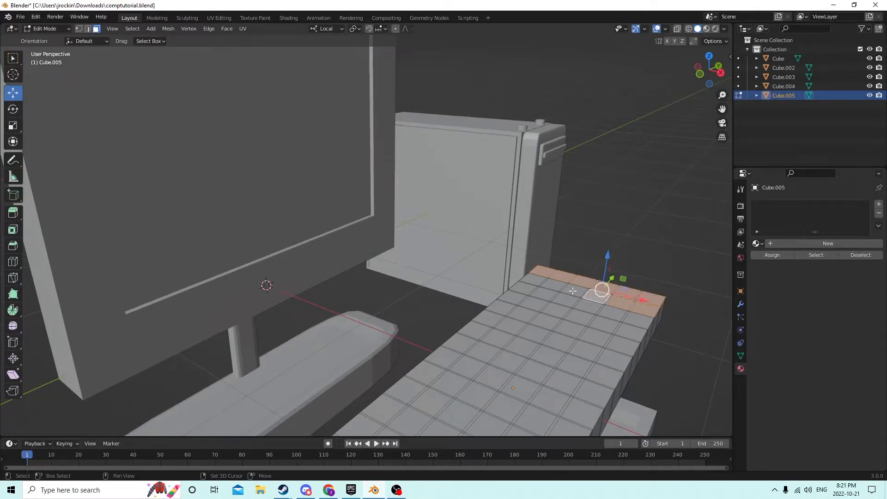
left_click(576, 290, "shift")
left_click(553, 285, "shift")
left_click(534, 277, "shift")
Step: Add the large key faces of the third and fourth crosswise rows from the tower end to the selection
left_click(519, 287, "shift")
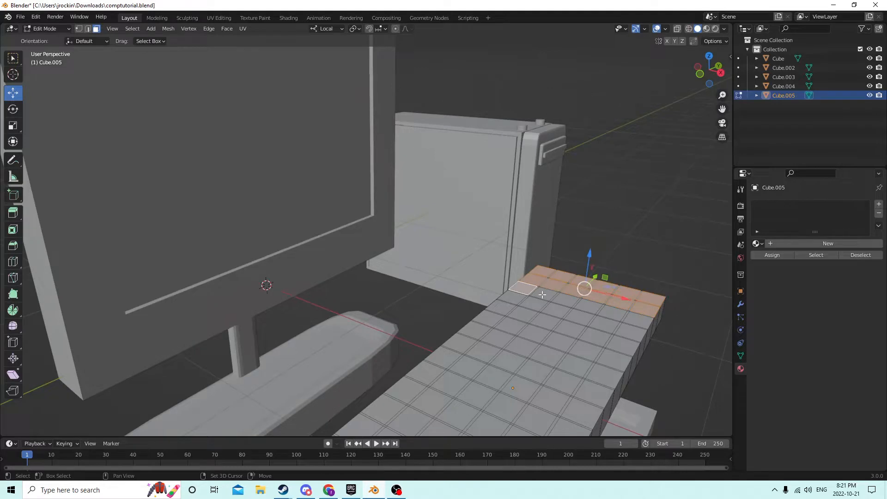
left_click(542, 295, "shift")
left_click(564, 299, "shift")
left_click(614, 312, "shift")
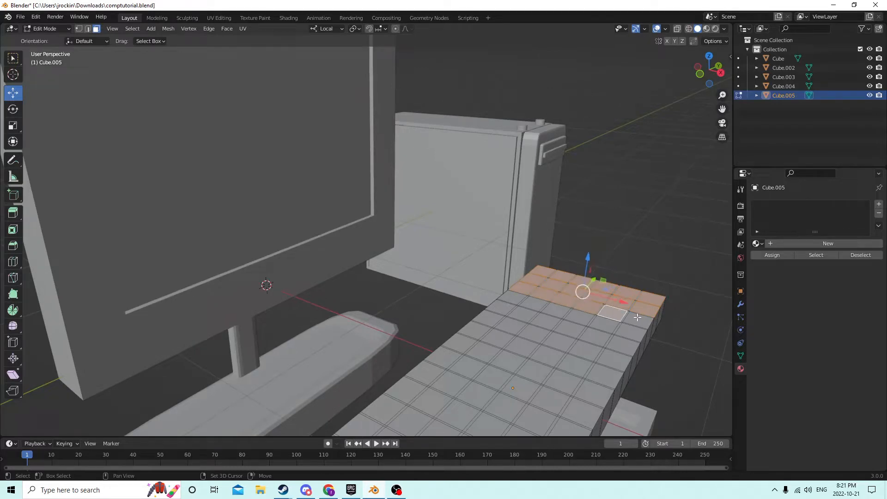
left_click(637, 317, "shift")
left_click(629, 332, "shift")
left_click(606, 325, "shift")
left_click(575, 320, "shift")
left_click(549, 309, "shift")
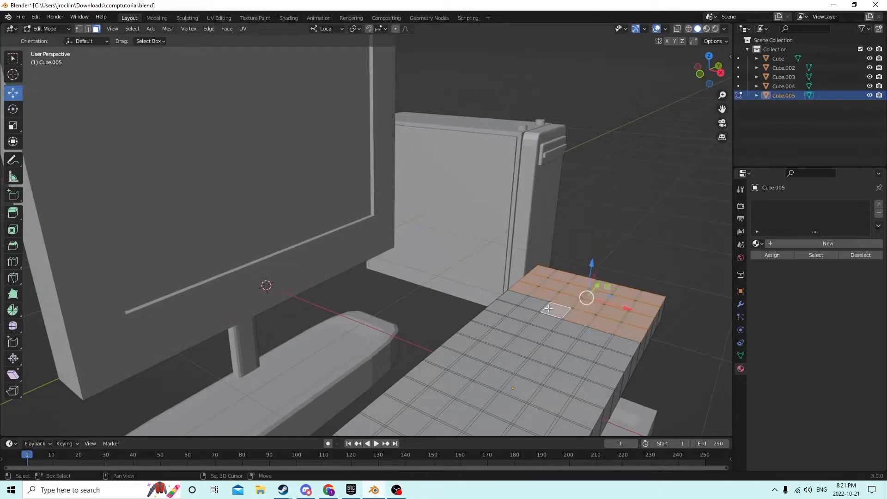
left_click(538, 304, "shift")
left_click(520, 301, "shift")
left_click(501, 303, "shift")
Step: Extend the selection with all six large key faces of the fifth crosswise row from the tower end
left_click(521, 314, "shift")
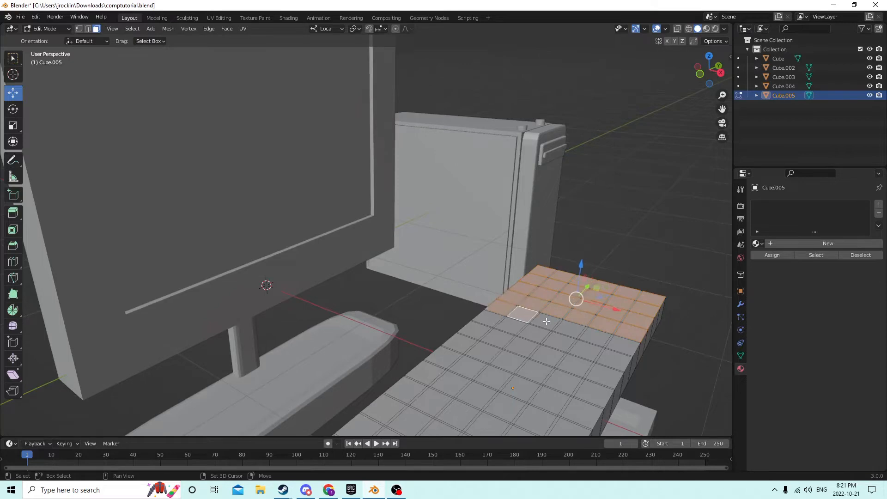
left_click(552, 324, "shift")
left_click(578, 331, "shift")
left_click(600, 339, "shift")
left_click(623, 346, "shift")
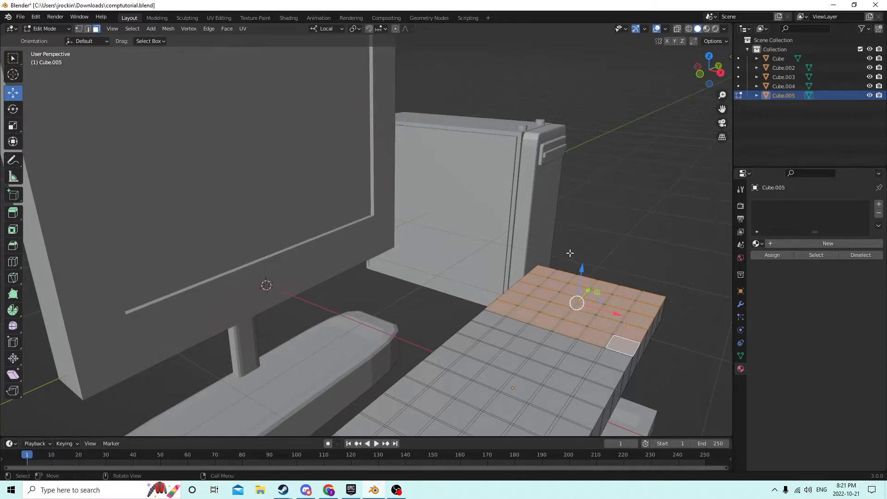
middle_click_drag(569, 253, 588, 238)
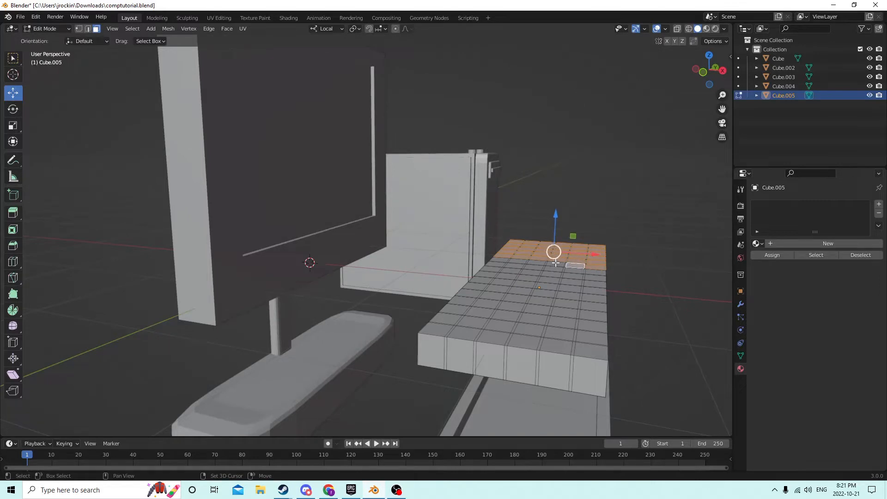
left_click(515, 261, "shift")
Step: Add the large key faces of the next two crosswise rows to the selection, leaving the eight rows farthest from the tower end unselected
middle_click_drag(522, 261, 564, 246)
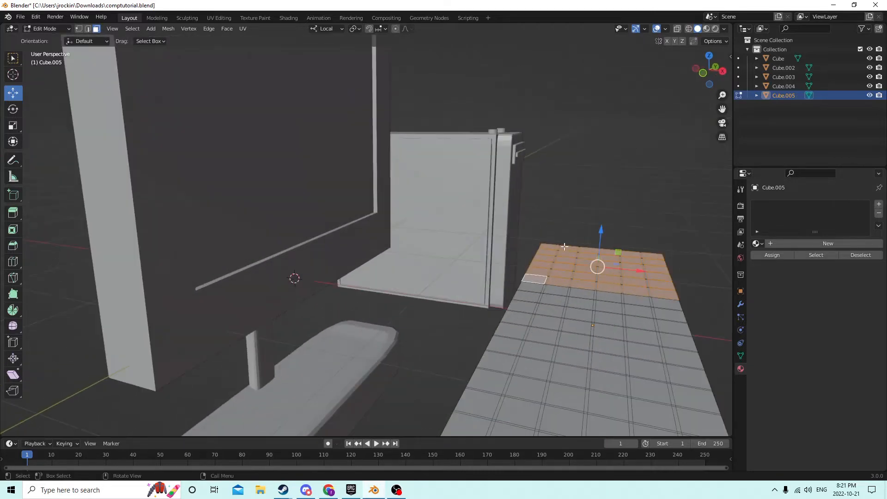
left_click(530, 288, "shift")
left_click(556, 291, "shift")
left_click(581, 294, "shift")
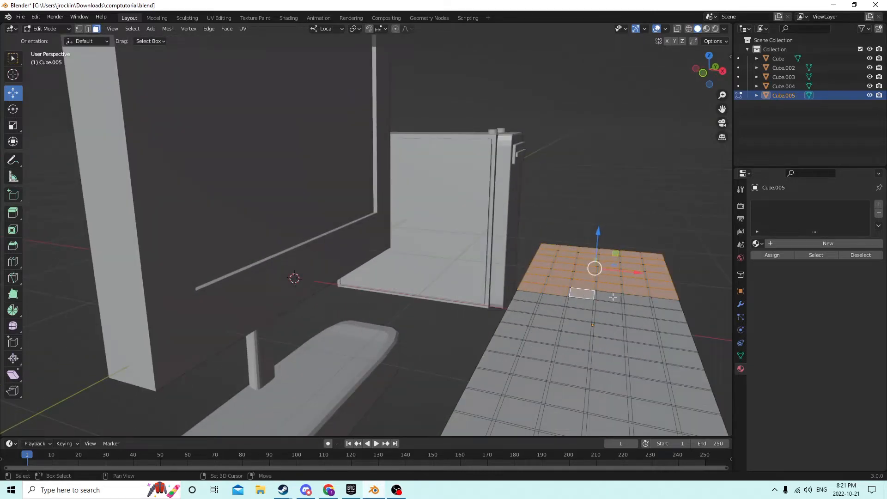
left_click(612, 297, "shift")
left_click(637, 300, "shift")
left_click(664, 304, "shift")
left_click(651, 316, "shift")
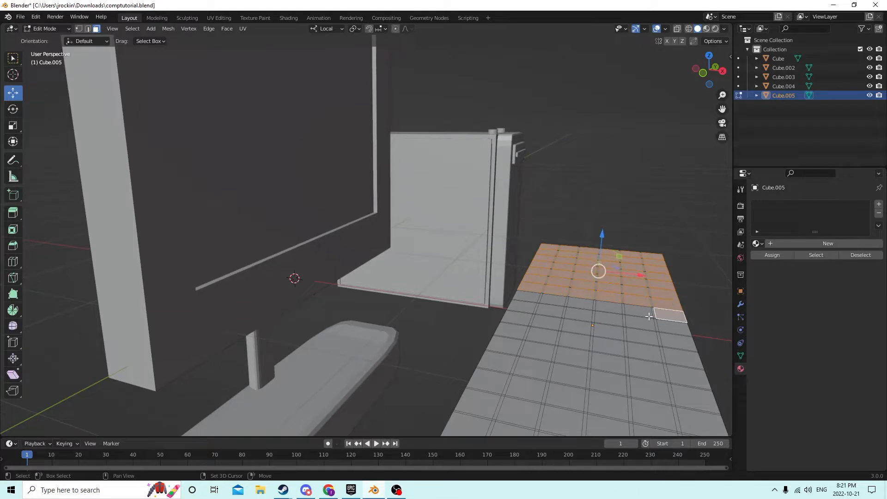
left_click(631, 309, "shift")
left_click(604, 306, "shift")
left_click(581, 304, "shift")
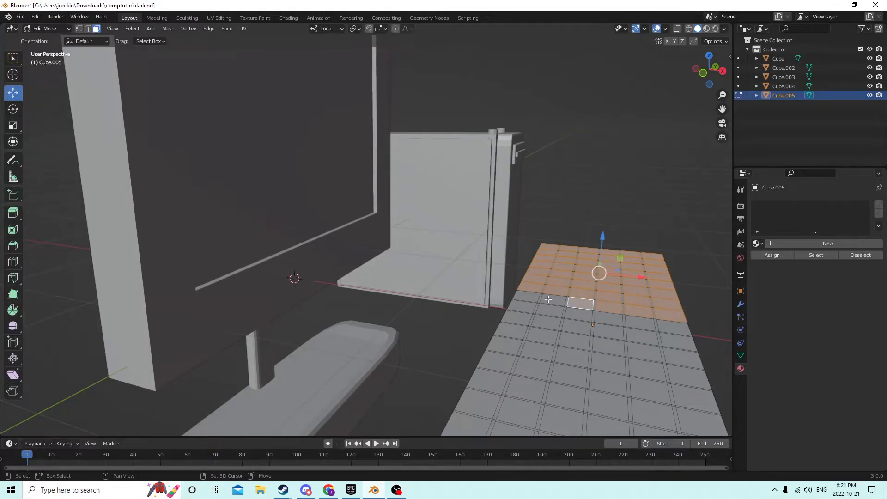
left_click(552, 300, "shift")
left_click(528, 296, "shift")
Step: Extend the key selection by two more crosswise rows of six large faces, leaving the last six rows unselected
left_click(526, 307, "shift")
left_click(560, 313, "shift")
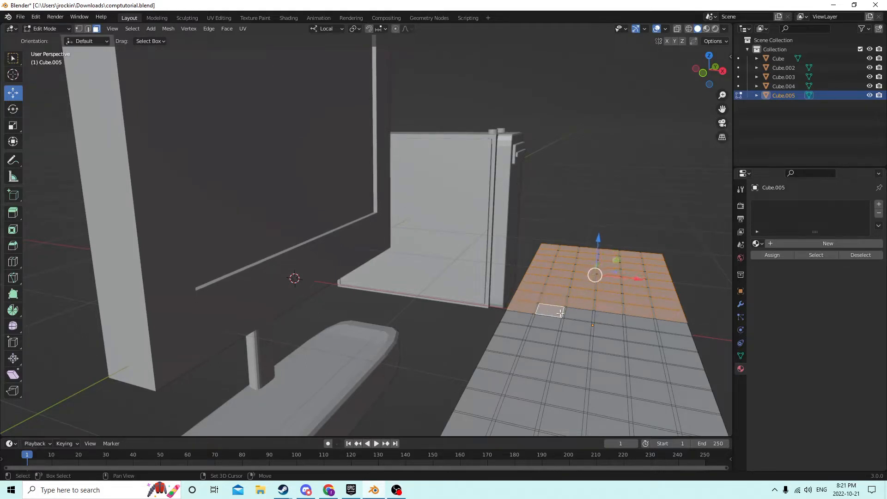
left_click(583, 318, "shift")
left_click(617, 319, "shift")
left_click(645, 323, "shift")
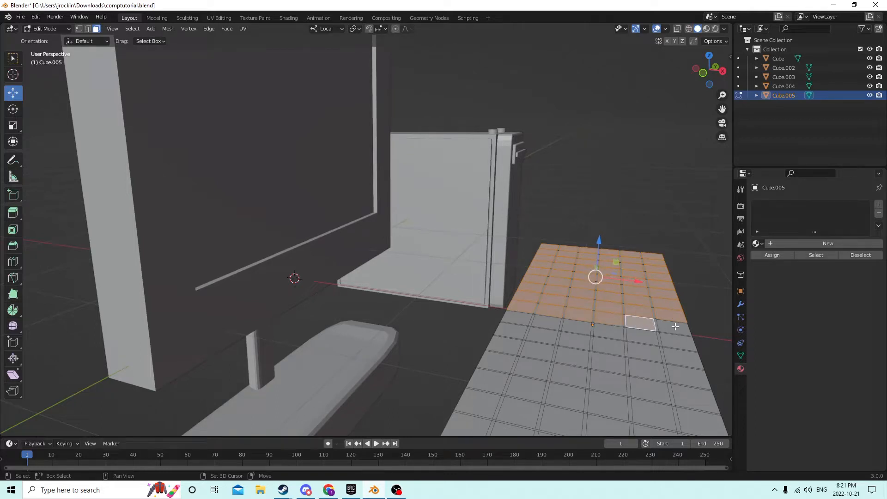
left_click(675, 327, "shift")
left_click(675, 342, "shift")
left_click(639, 336, "shift")
left_click(607, 330, "shift")
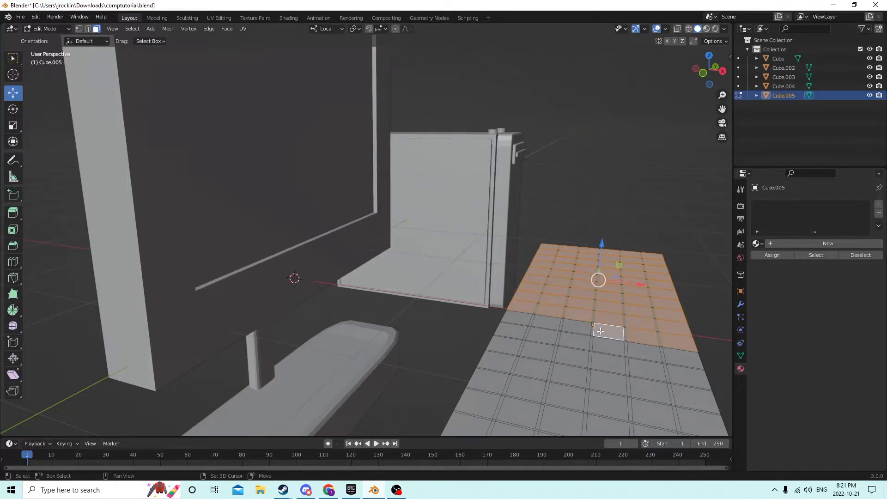
left_click(571, 330, "shift")
left_click(548, 325, "shift")
left_click(517, 319, "shift")
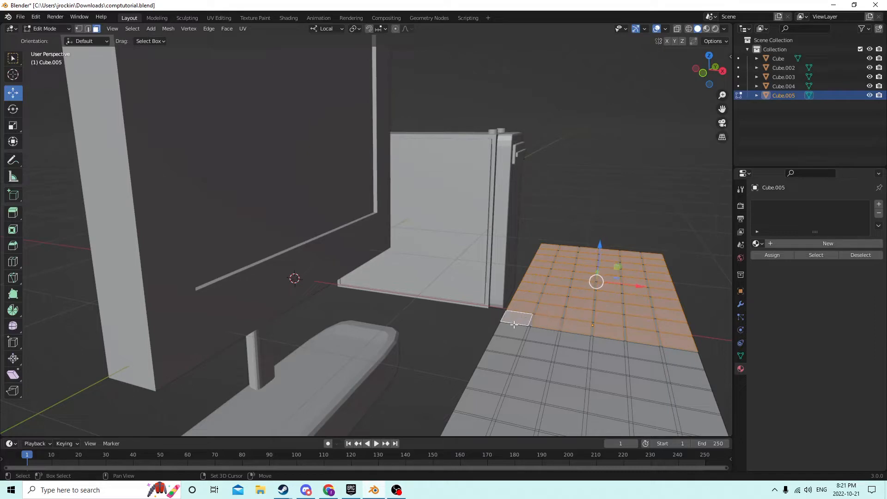
Step: Add the large key faces of another two crosswise rows to the selection, so only the last four rows stay out
left_click(509, 329, "shift")
left_click(544, 335, "shift")
left_click(575, 341, "shift")
left_click(614, 344, "shift")
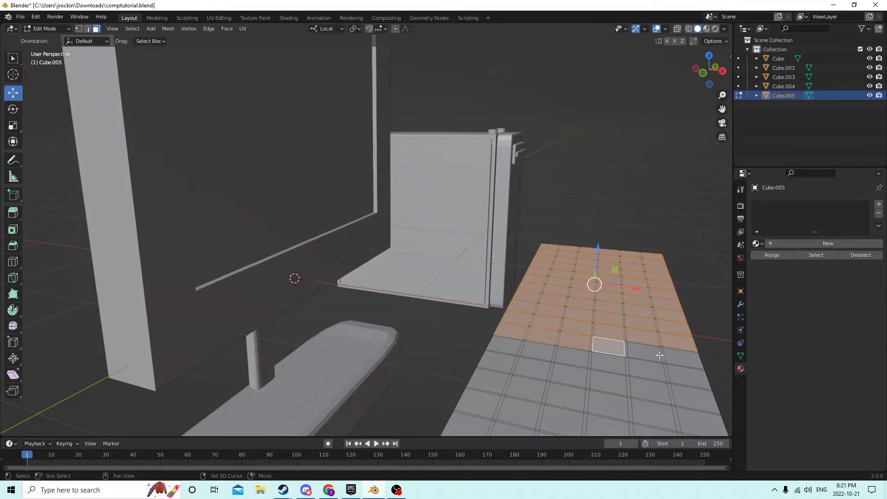
left_click(649, 355, "shift")
left_click(683, 356, "shift")
left_click(682, 383, "shift")
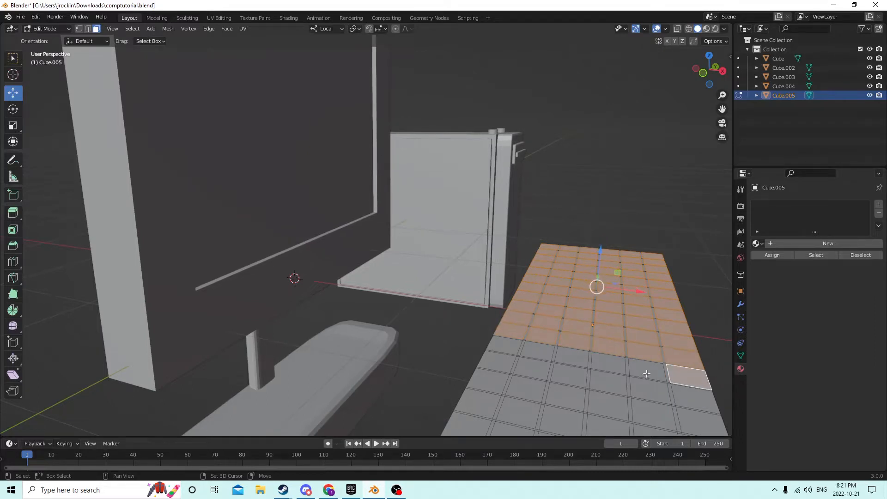
left_click(648, 375, "shift")
left_click(605, 365, "shift")
left_click(571, 359, "shift")
left_click(533, 348, "shift")
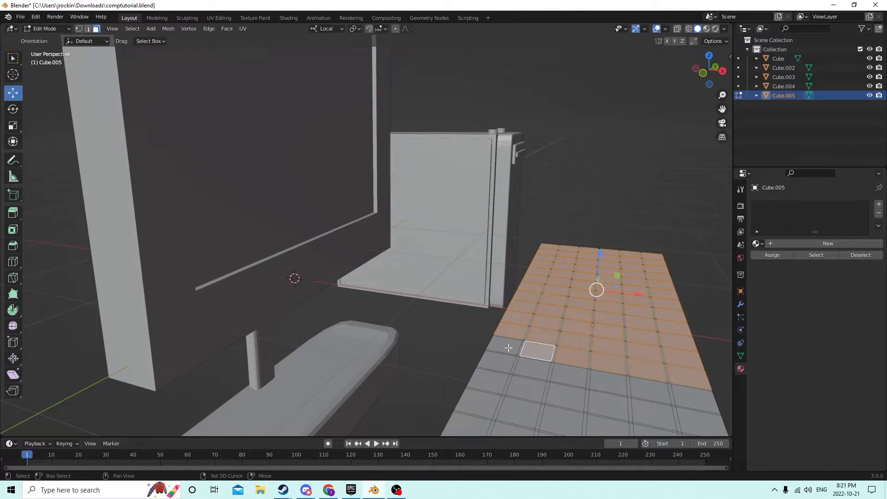
left_click(509, 348, "shift")
Step: Extend the selection with all large key faces of the following two crosswise rows, up to the last two rows
left_click(506, 360, "shift")
left_click(531, 368, "shift")
left_click(575, 375, "shift")
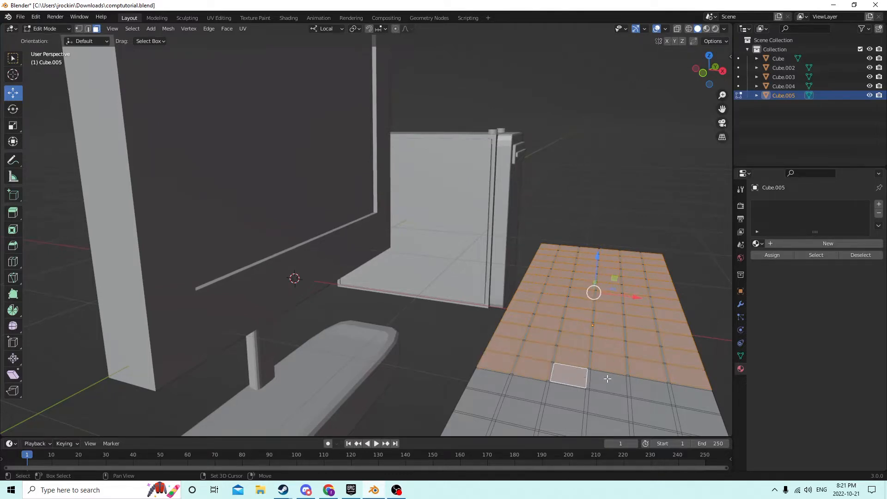
left_click(609, 379, "shift")
left_click(649, 388, "shift")
left_click(695, 396, "shift")
middle_click_drag(675, 340, 535, 298)
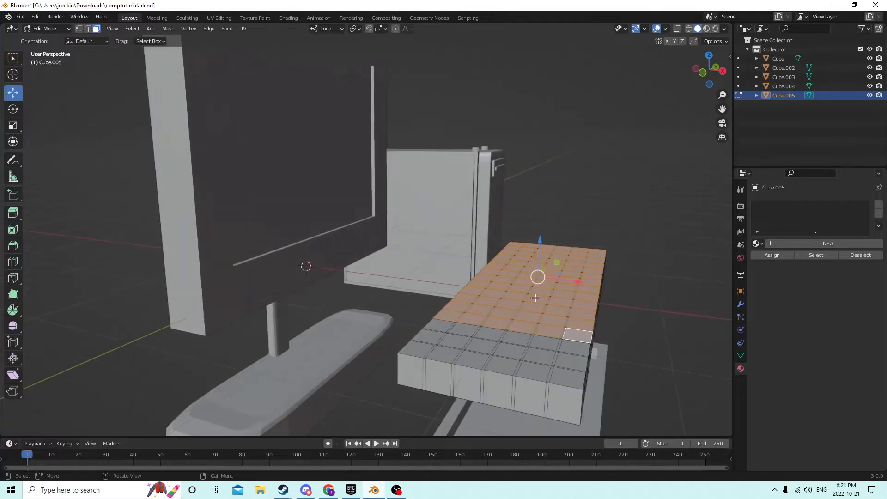
left_click(576, 348, "shift")
left_click(546, 344, "shift")
left_click(516, 340, "shift")
left_click(483, 331, "shift")
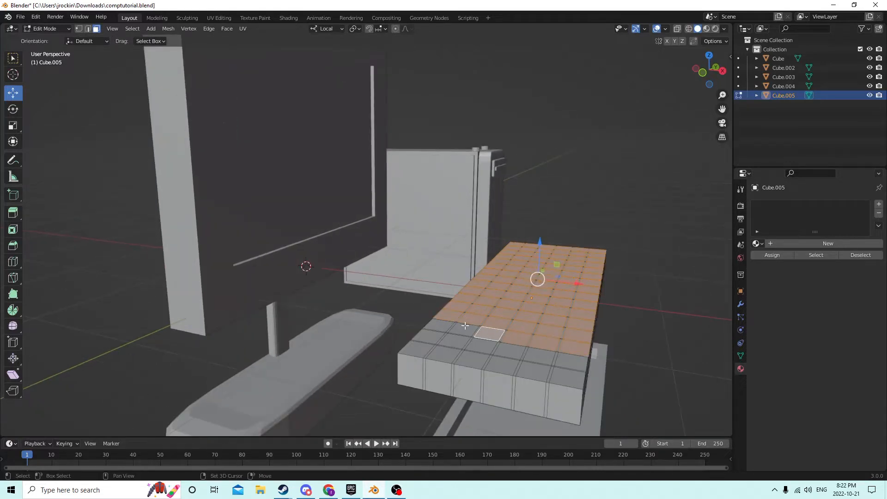
left_click(463, 328, "shift")
left_click(435, 326, "shift")
Step: Add the large key faces of the final two crosswise rows at the slab's end opposite the tower
left_click(423, 339, "shift")
left_click(452, 344, "shift")
left_click(485, 347, "shift")
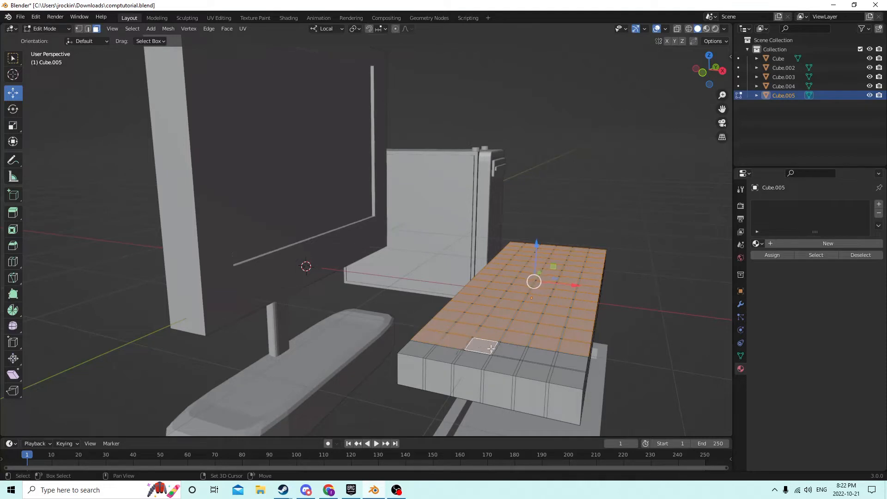
left_click(510, 351, "shift")
left_click(536, 354, "shift")
left_click(565, 361, "shift")
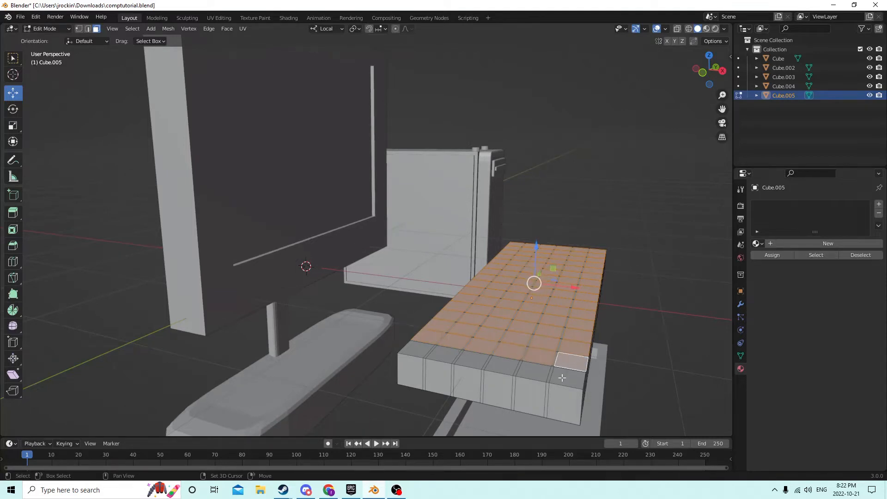
left_click(563, 378, "shift")
left_click(529, 373, "shift")
left_click(499, 366, "shift")
left_click(468, 360, "shift")
left_click(438, 355, "shift")
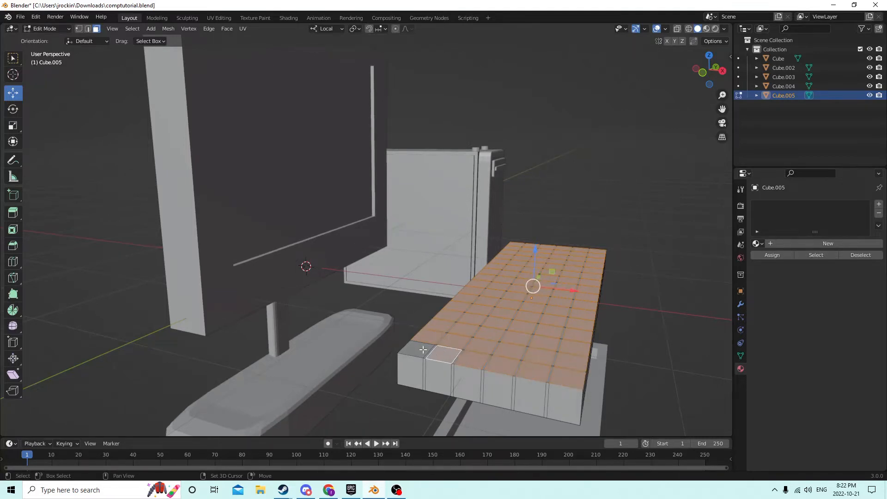
left_click(415, 350, "shift")
Step: Extrude the selected key faces upward by about 0.00025 m to raise the keys above the gaps
mouse_move(413, 289)
middle_mouse_down()
mouse_move(419, 264)
mouse_move(413, 271)
middle_mouse_up()
middle_click_drag(693, 258, 656, 223)
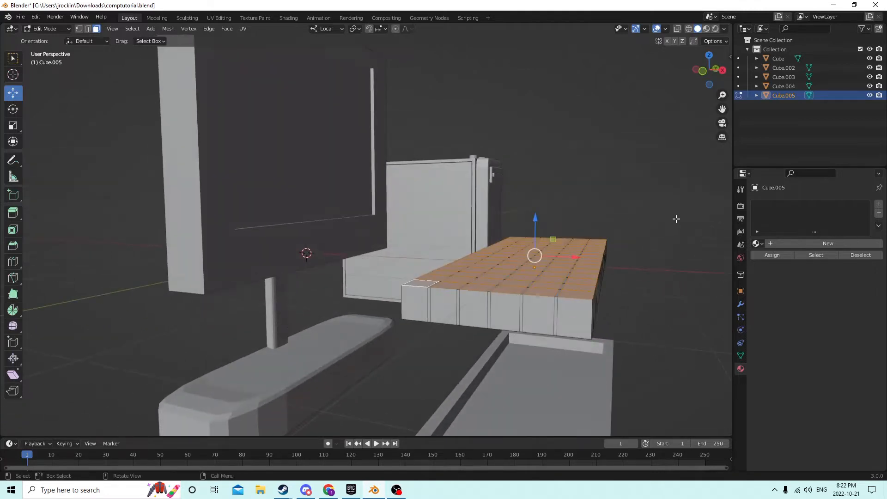
key("e")
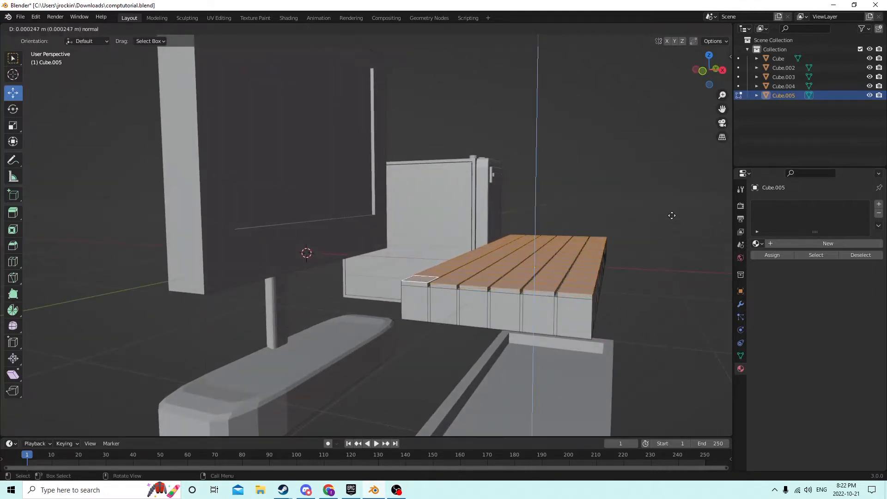
left_click(672, 214)
Step: In edge selection mode, select the vertical gap edges beside the end key nearest the tower on the slab's sides and dissolve them
middle_click_drag(667, 217, 422, 157)
scroll(591, 215, "up", 3)
left_click(401, 180)
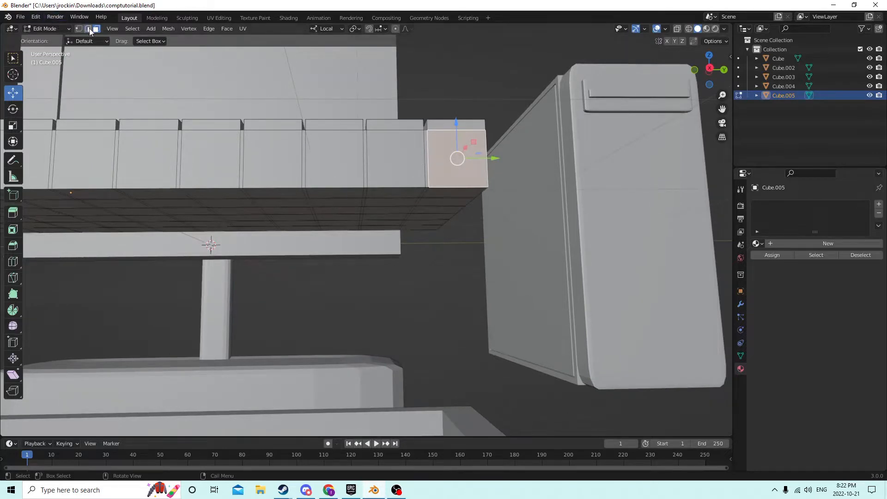
left_click(89, 29)
left_click(427, 159)
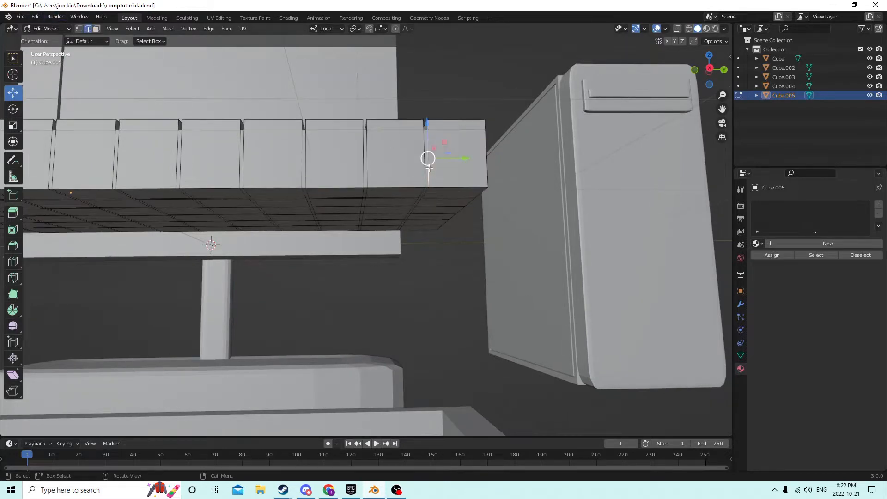
middle_click_drag(423, 155, 252, 212)
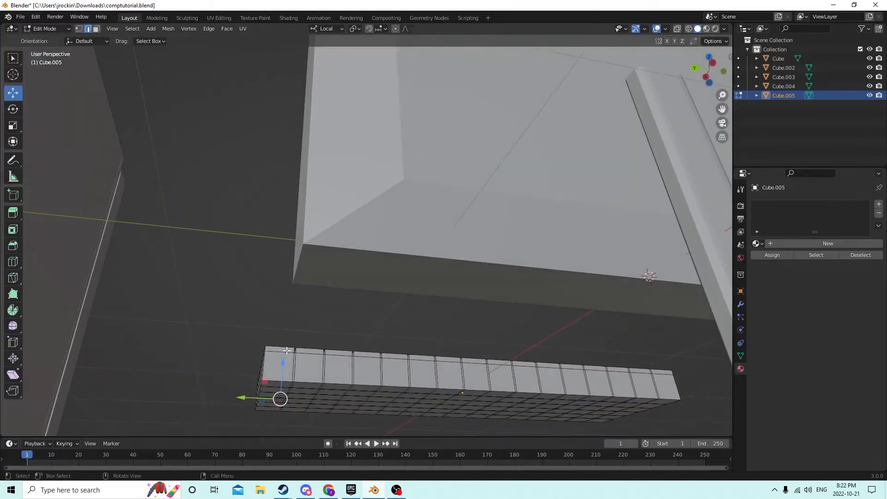
left_click(292, 365, "ctrl")
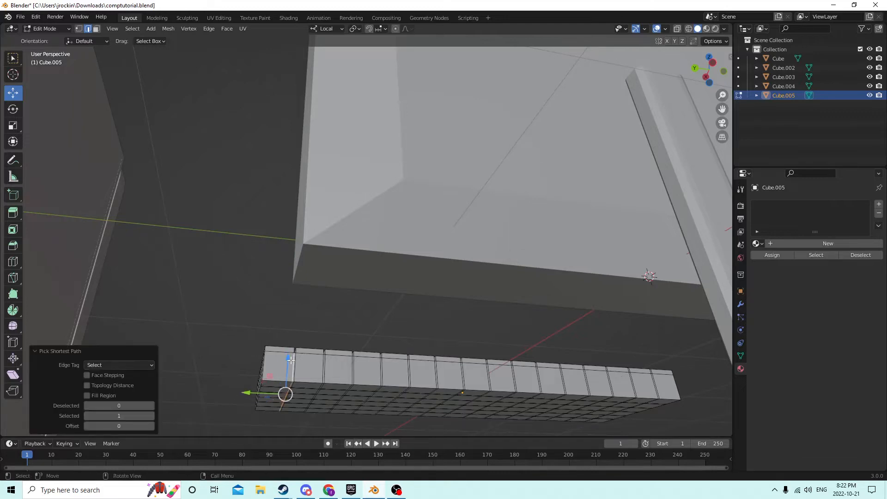
middle_click_drag(294, 372, 394, 214)
left_click(400, 202, "ctrl")
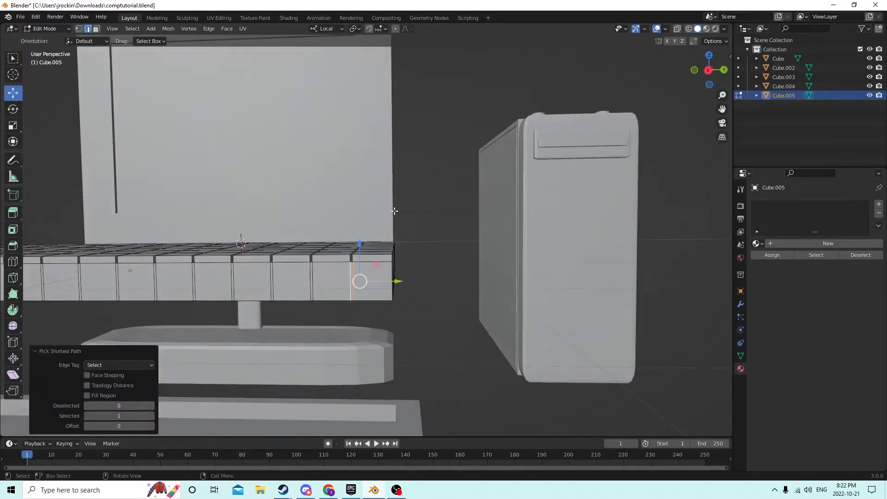
key("x")
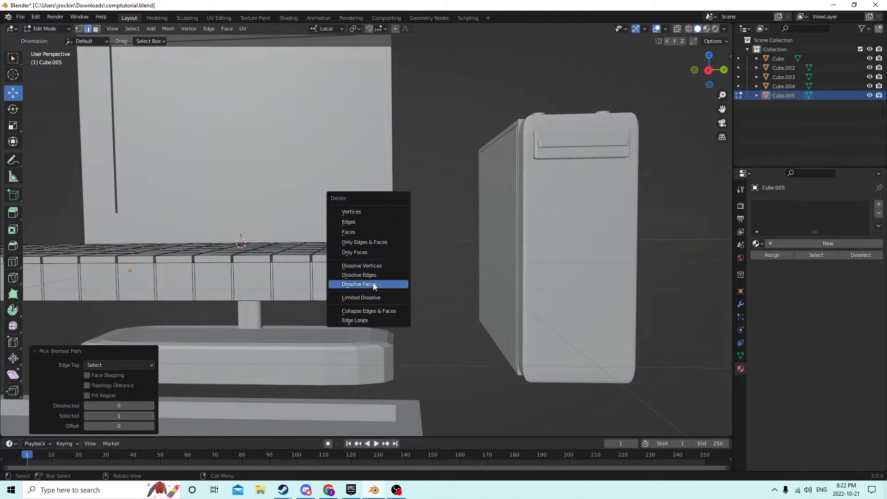
left_click(359, 275)
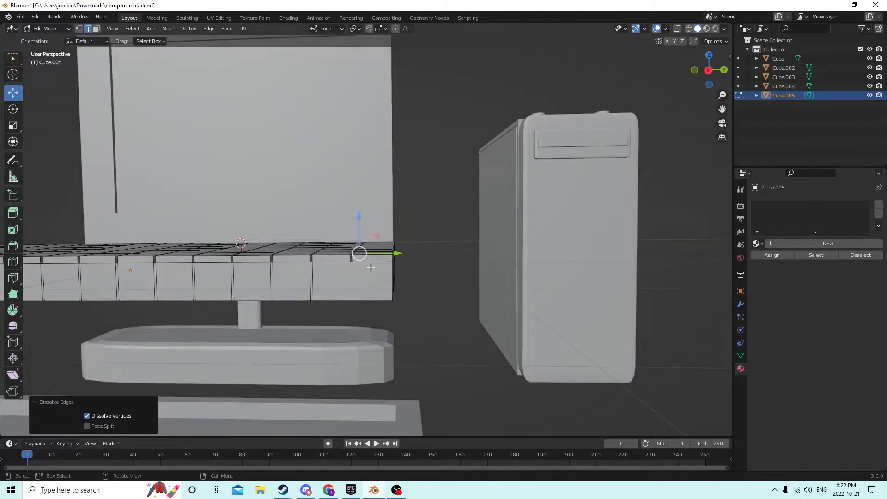
Step: Return to object mode and lower the key slab along Z by about 0.0104 m into the keyboard tray
middle_click_drag(384, 250, 491, 268)
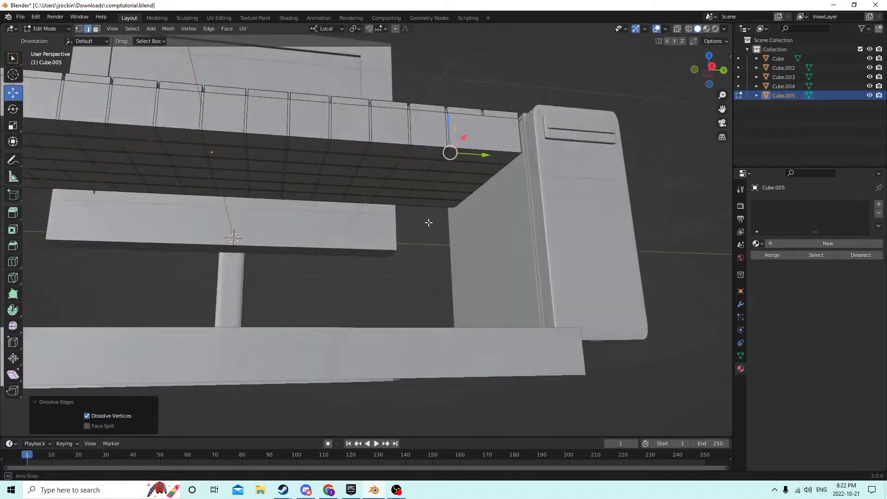
scroll(459, 226, "down", 2)
scroll(489, 228, "down", 3)
scroll(512, 262, "up", 2)
scroll(465, 236, "up", 1)
scroll(430, 234, "up", 1)
scroll(438, 233, "down", 4)
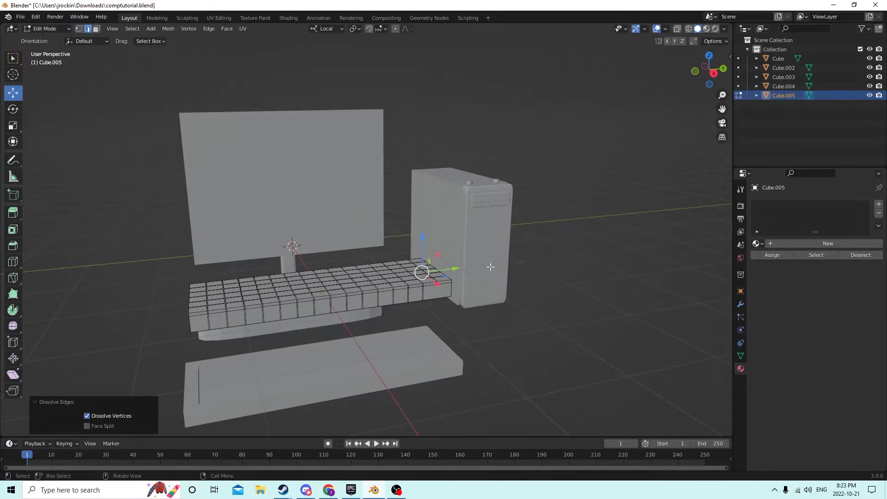
key("Tab")
key("Tab")
key("Tab")
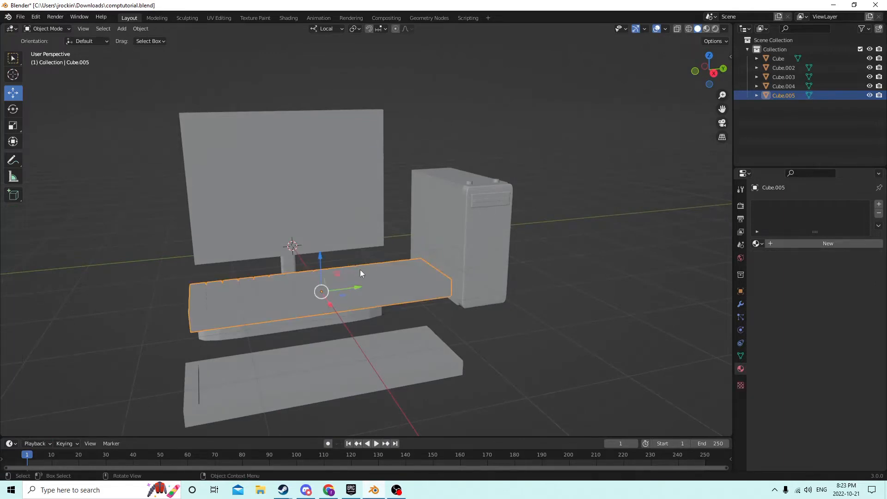
left_click_drag(320, 258, 329, 329)
Step: Scale the key slab uniformly to about 0.98, lower it slightly along Z within the tray, and deselect it
middle_click_drag(323, 320, 533, 304)
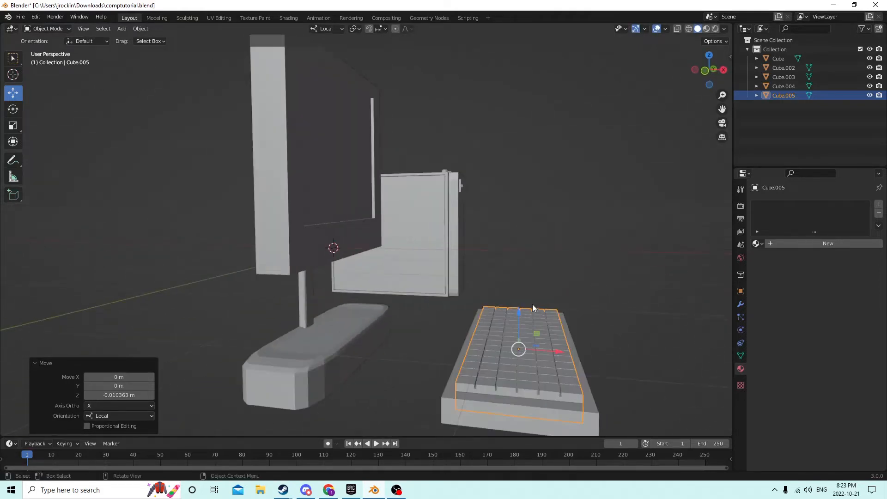
key("s")
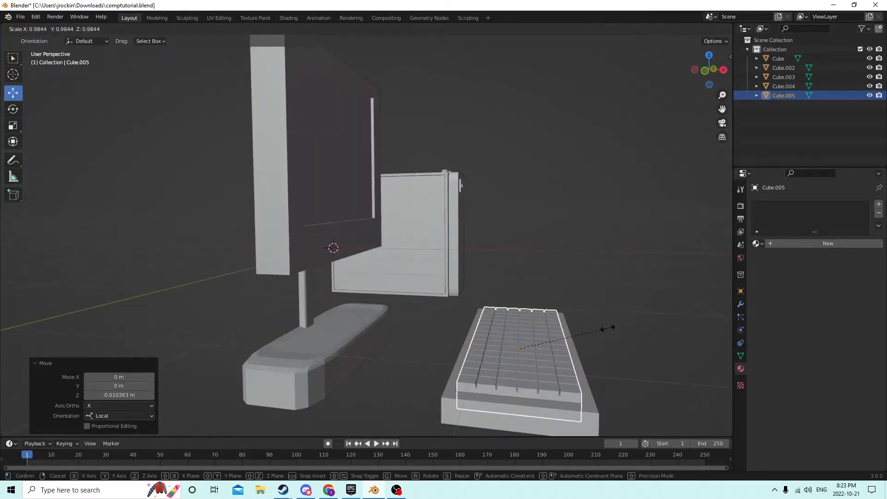
left_click(607, 329)
middle_click_drag(607, 329, 409, 304)
left_click_drag(259, 305, 259, 313)
left_click(542, 355)
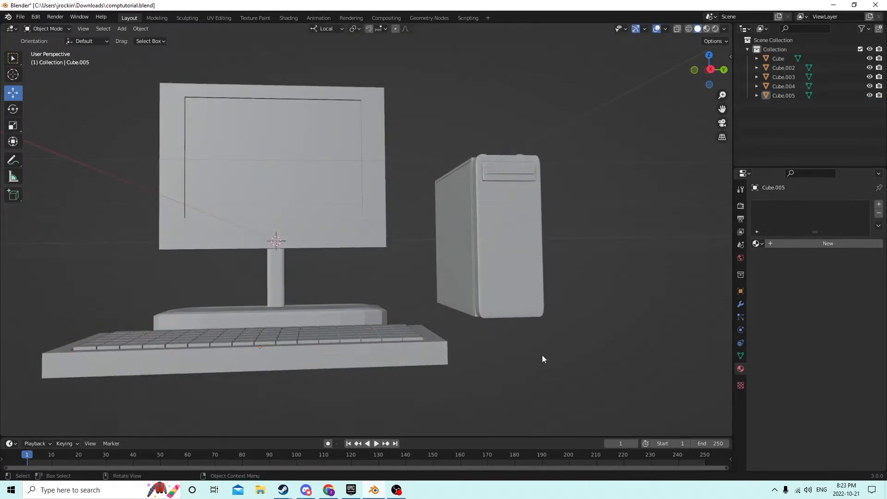
Step: Inspect the keyboard with its fitted key slab, the monitor and the tower from several angles
middle_click_drag(542, 355, 436, 358)
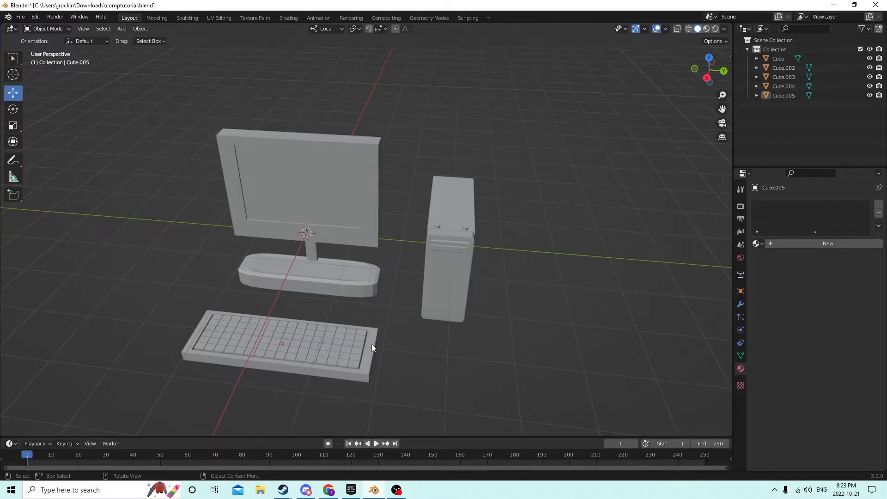
middle_click_drag(372, 348, 422, 341)
left_click(357, 316)
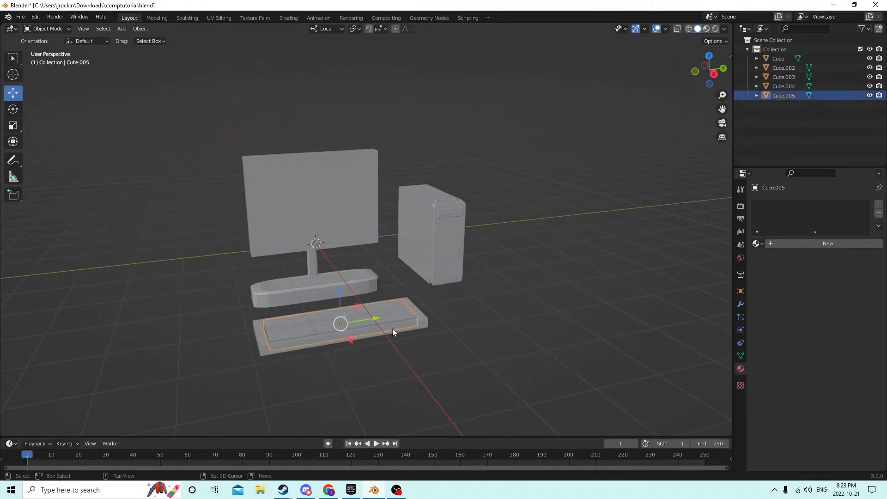
left_click(368, 329, "shift")
middle_click_drag(366, 326, 378, 324)
scroll(375, 324, "up", 1)
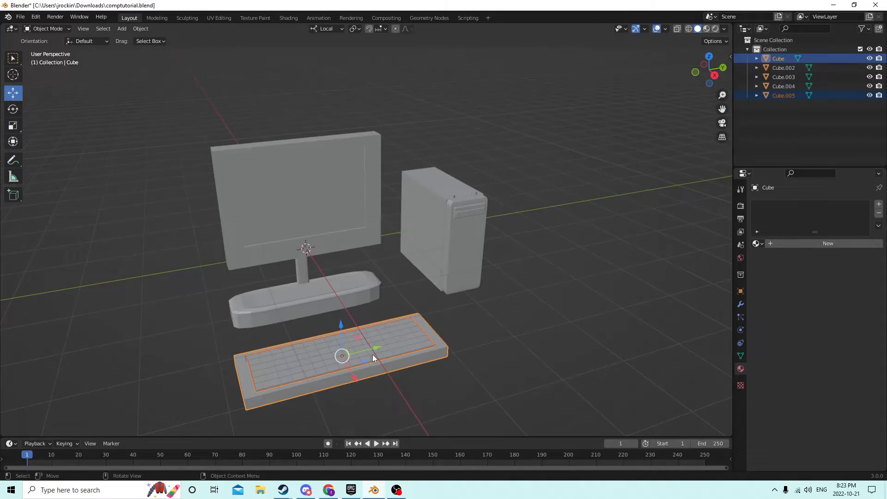
middle_click_drag(395, 317, 406, 298)
left_click(569, 314)
middle_click_drag(550, 313, 371, 344)
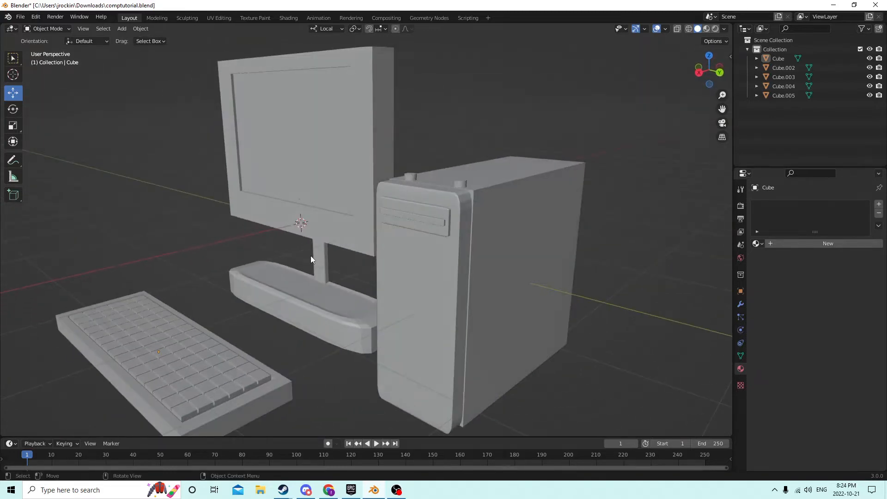
Step: Add a cylinder mesh and set its X rotation to 90° in the object's transform properties
key("shift+a")
mouse_move(290, 225)
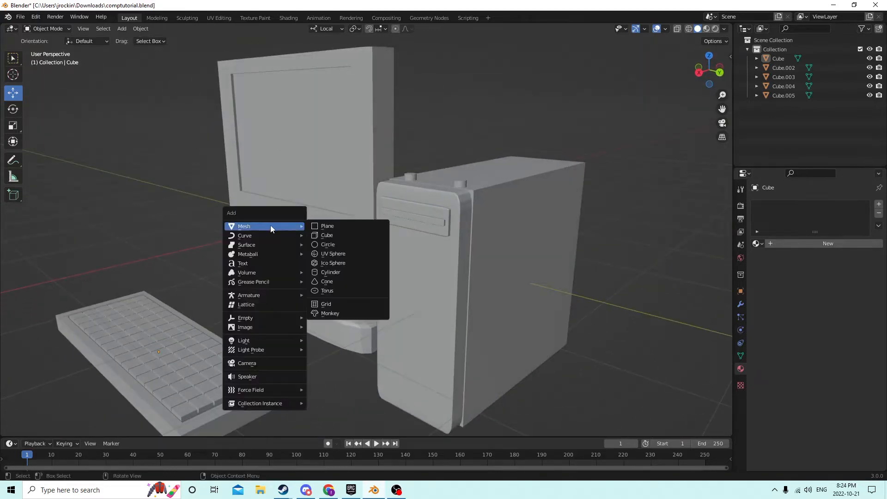
left_click(325, 272)
middle_click_drag(292, 246, 320, 229)
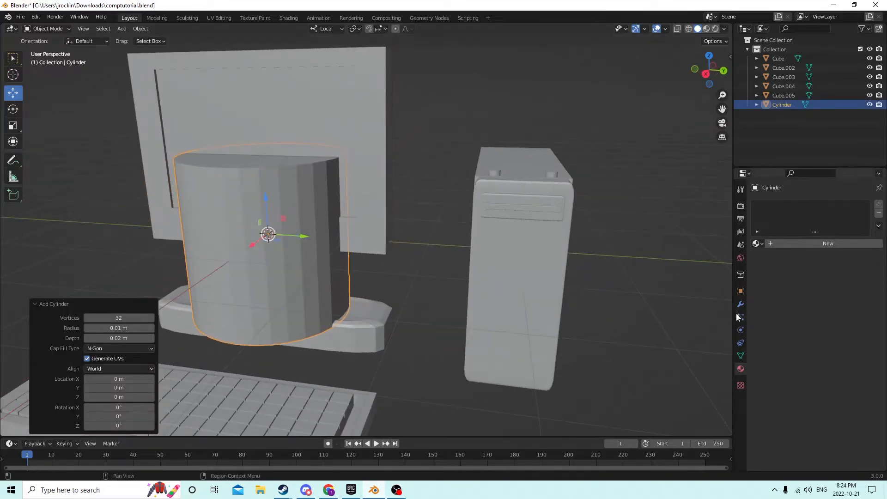
left_click(740, 291)
left_click(826, 234)
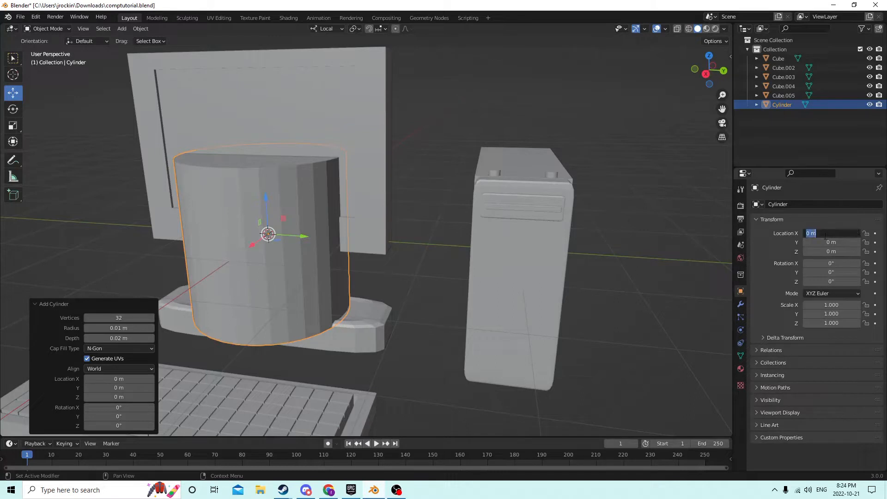
left_click(821, 263)
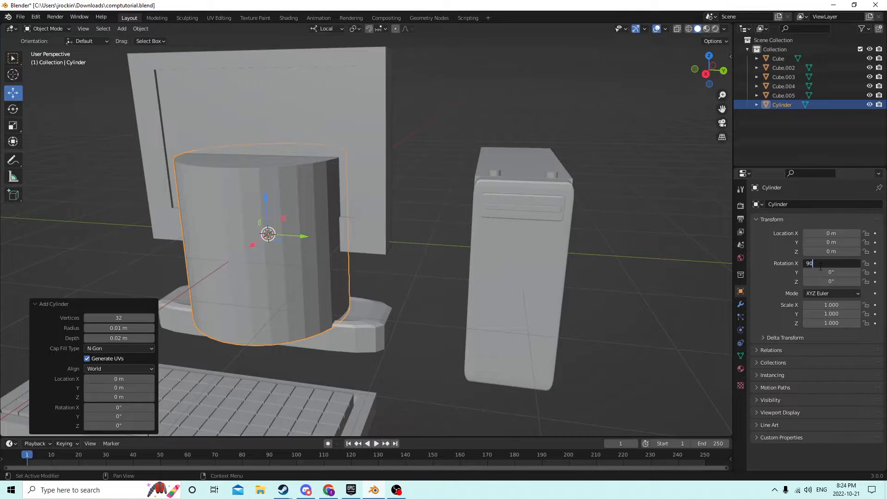
key("Return")
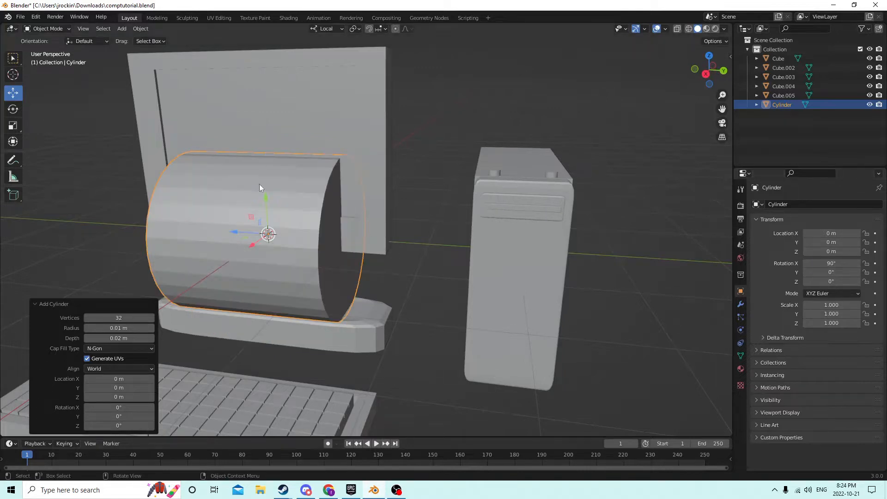
Step: Move the cylinder to the keyboard's tower-side end, at about X 0.0187 m, Y 0.0192 m and Z -0.0187 m
left_click_drag(259, 184, 285, 312)
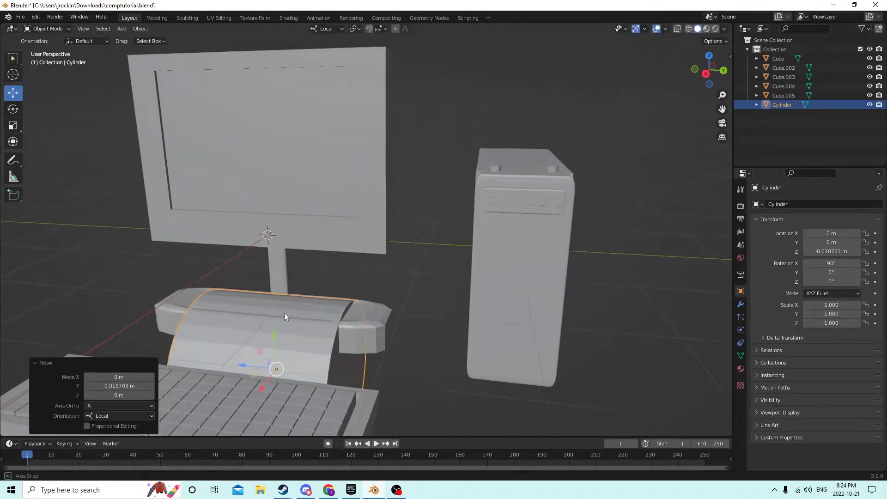
left_click_drag(275, 380, 283, 3)
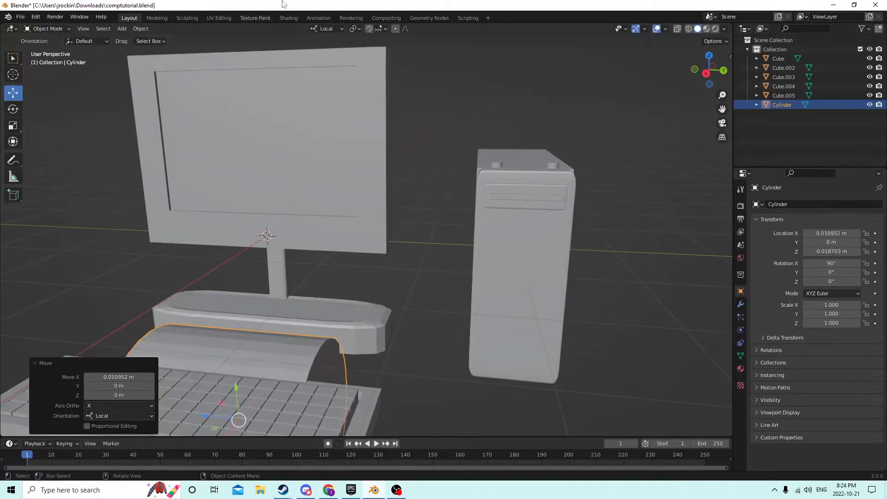
middle_click_drag(426, 74, 397, 212)
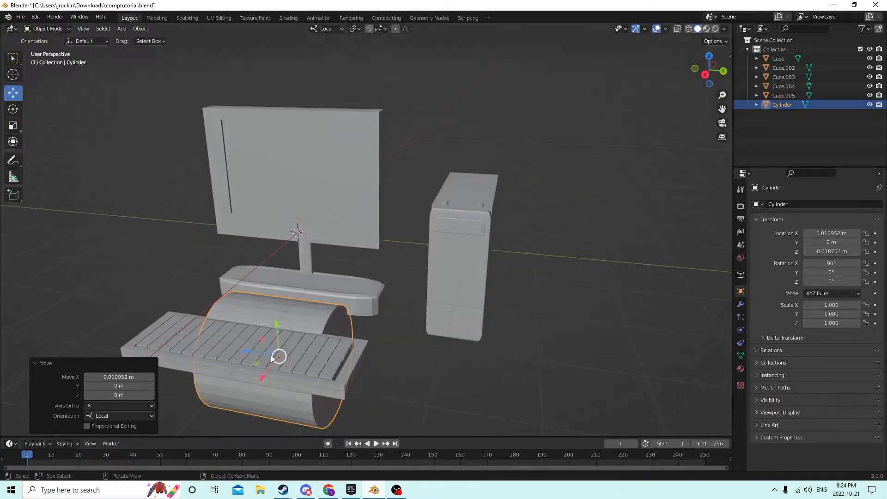
left_click_drag(263, 378, 341, 351)
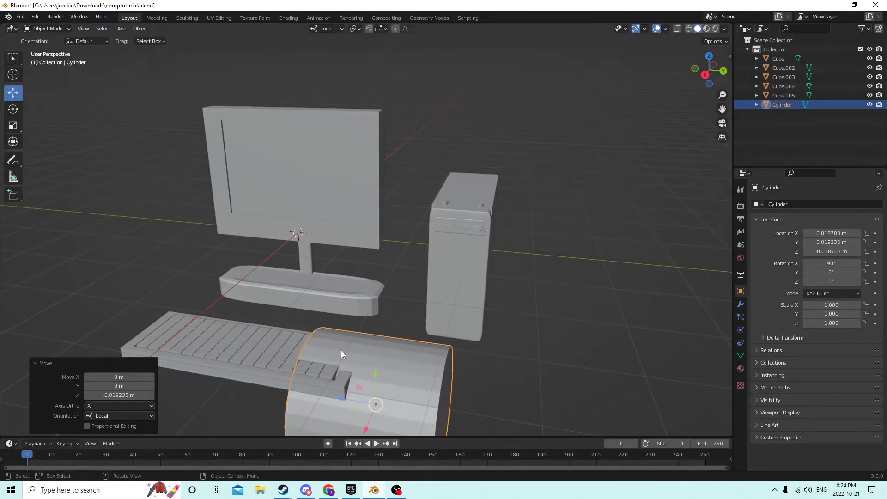
Step: Shrink the cylinder uniformly in two passes to a scale of about 0.039
middle_click_drag(341, 350, 355, 309)
key("s")
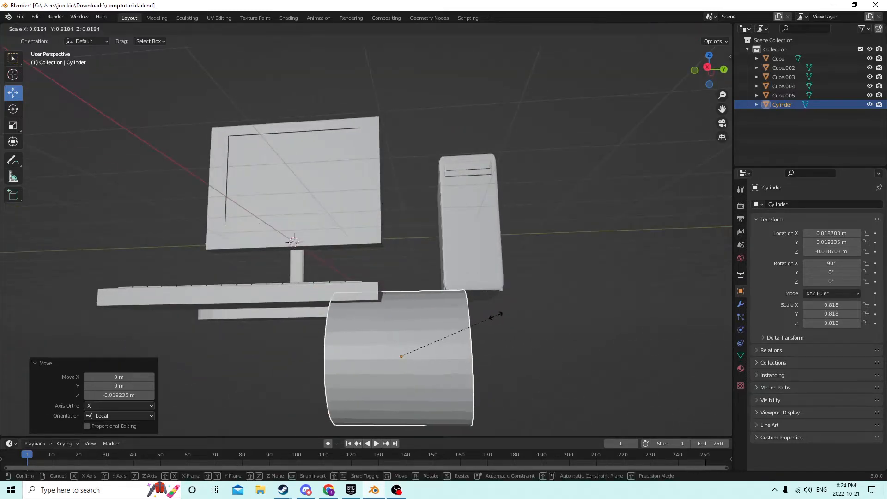
left_click(442, 335)
middle_click_drag(523, 301, 573, 324)
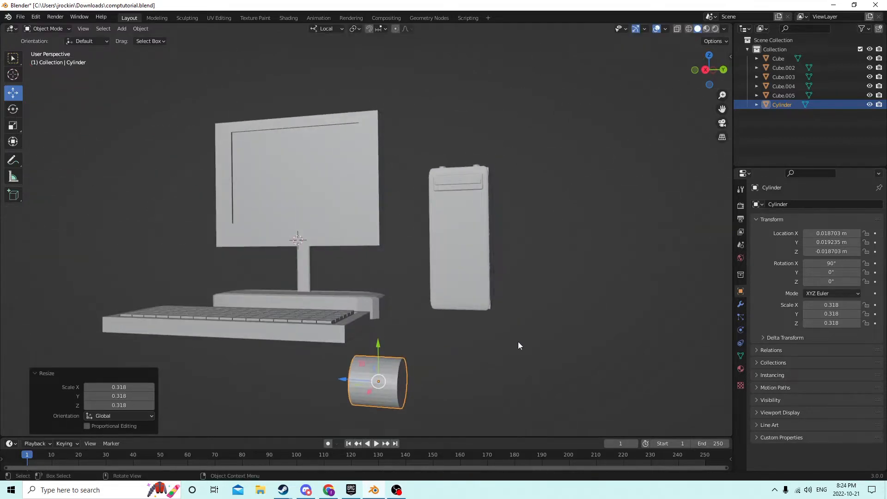
key("s")
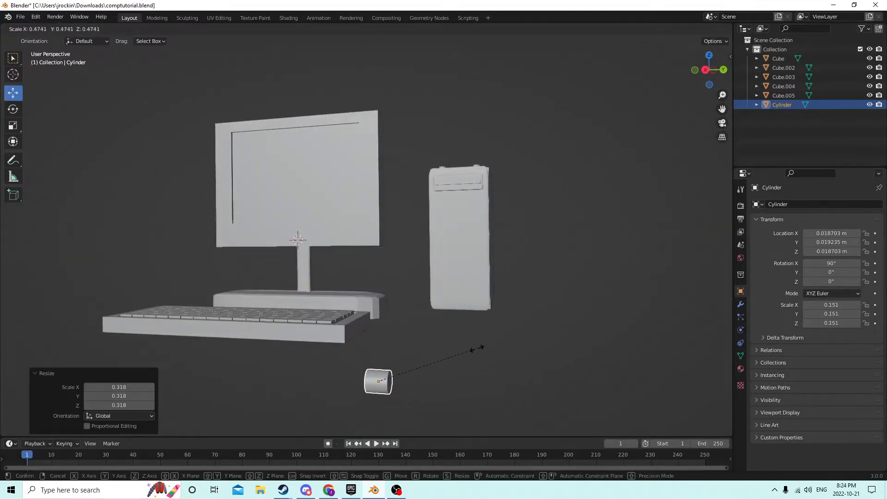
left_click(412, 371)
Step: Place the small cylinder beside the keyboard's tower-side edge, at about X 0.0160 m, Y 0.0175 m and Z -0.0114 m
middle_click_drag(417, 373, 412, 362)
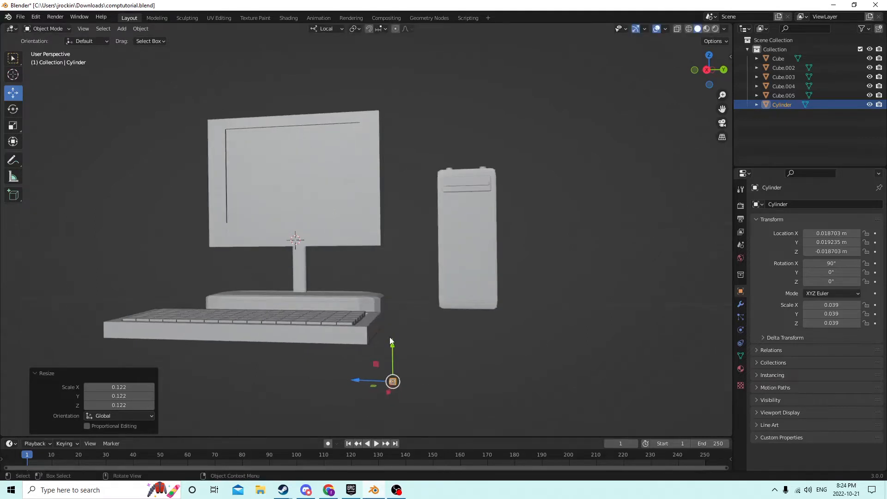
left_click_drag(390, 341, 387, 287)
scroll(388, 296, "up", 2)
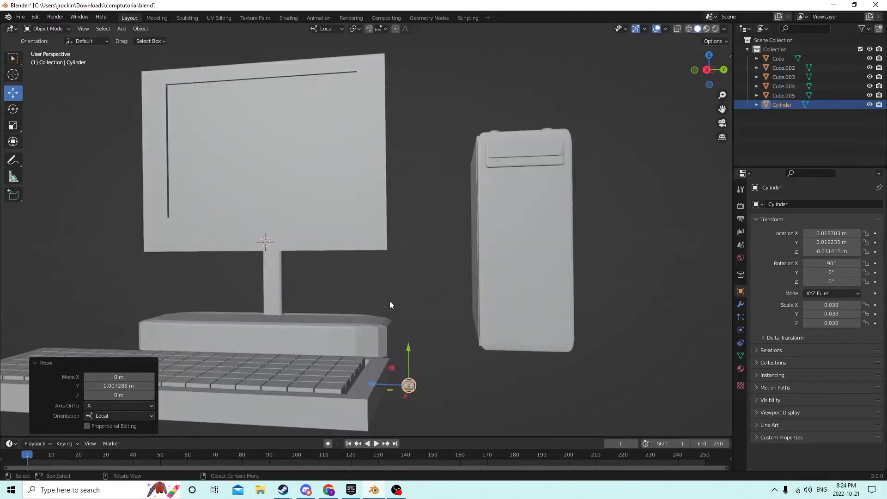
left_click_drag(376, 387, 350, 379)
scroll(350, 378, "up", 3)
middle_click_drag(350, 378, 380, 403)
scroll(309, 389, "down", 2)
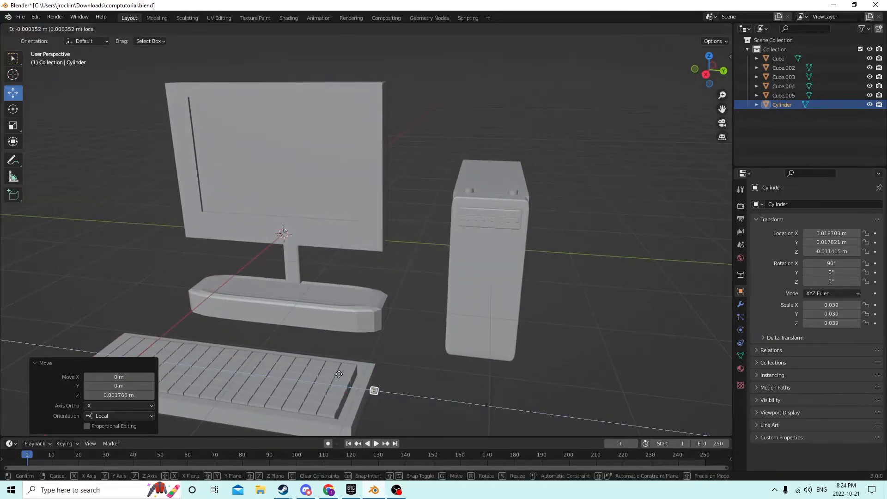
left_click_drag(365, 414, 369, 400)
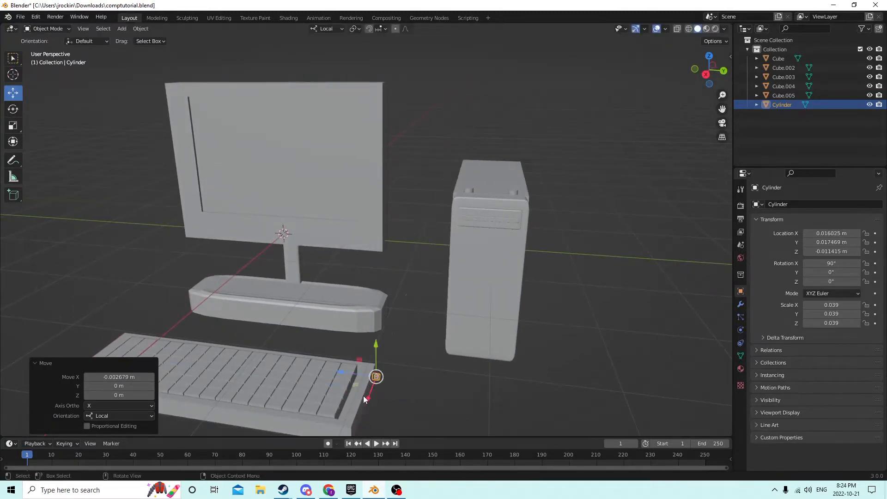
Step: Enlarge the small cylinder uniformly by about 1.34, to a scale of about 0.052
middle_click_drag(368, 399, 441, 359)
scroll(361, 384, "up", 2)
key("s")
left_click(461, 369)
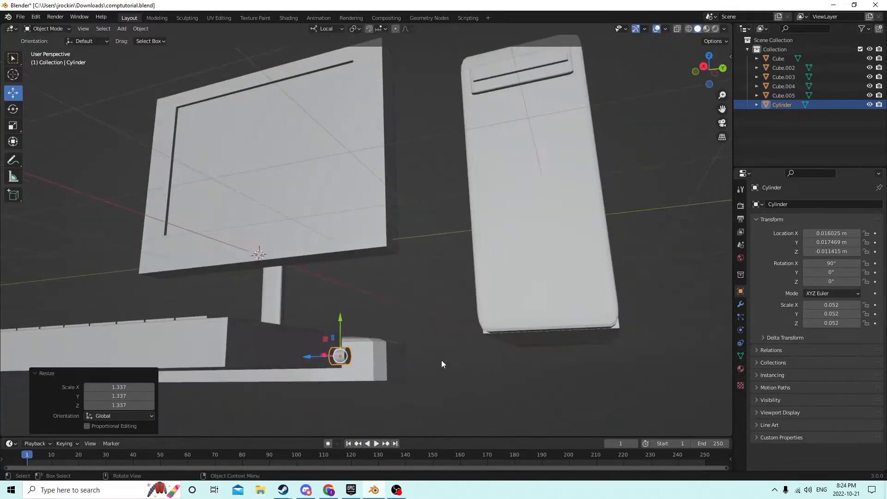
key("Tab")
scroll(445, 361, "down", 1)
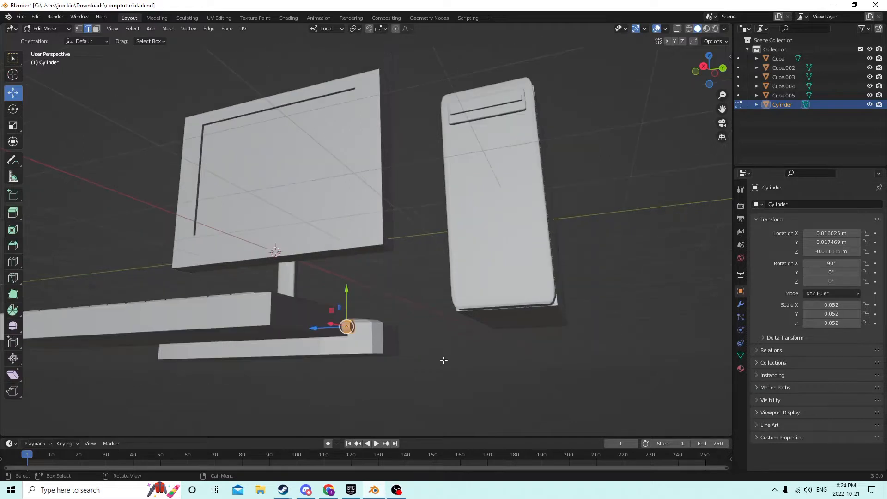
key("Tab")
Step: Duplicate the small cylinder and move the copy about 0.0015 m along its local Z axis, away from the keyboard
key("ctrl")
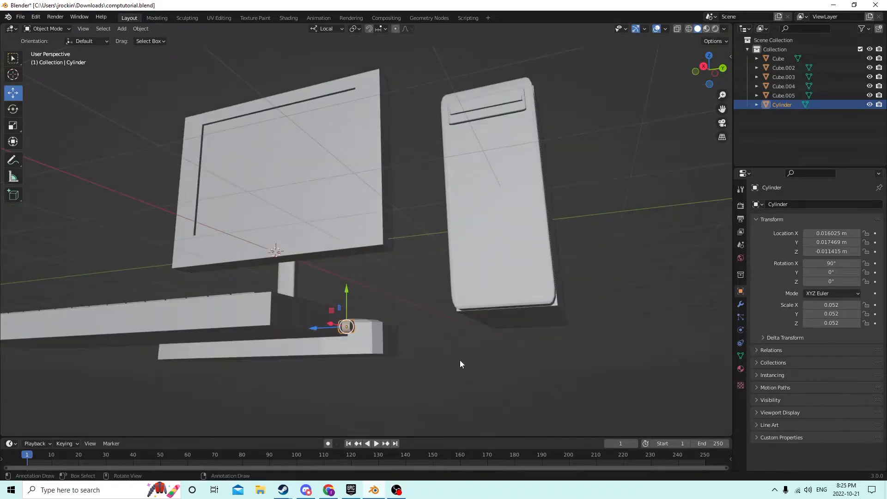
middle_click_drag(432, 352, 439, 360, "shift")
key("shift+d")
right_click(538, 351)
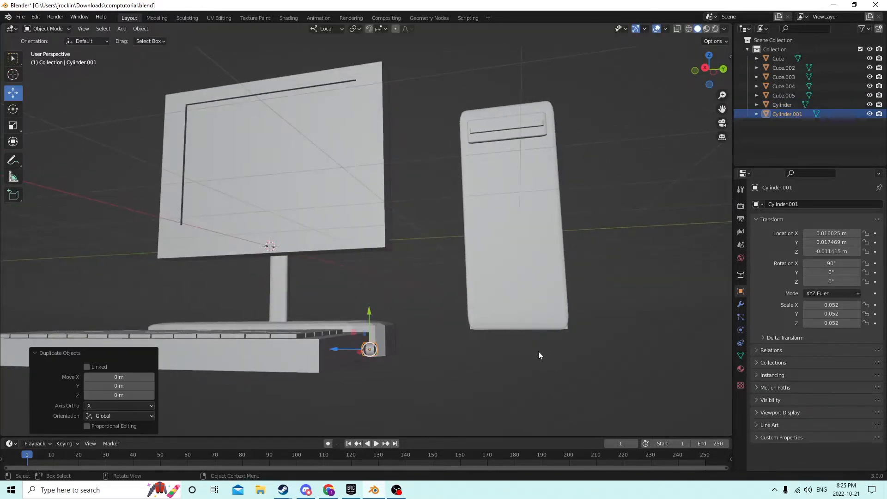
middle_click_drag(538, 351, 493, 371)
key("g")
key("z")
key("z")
left_click(372, 369)
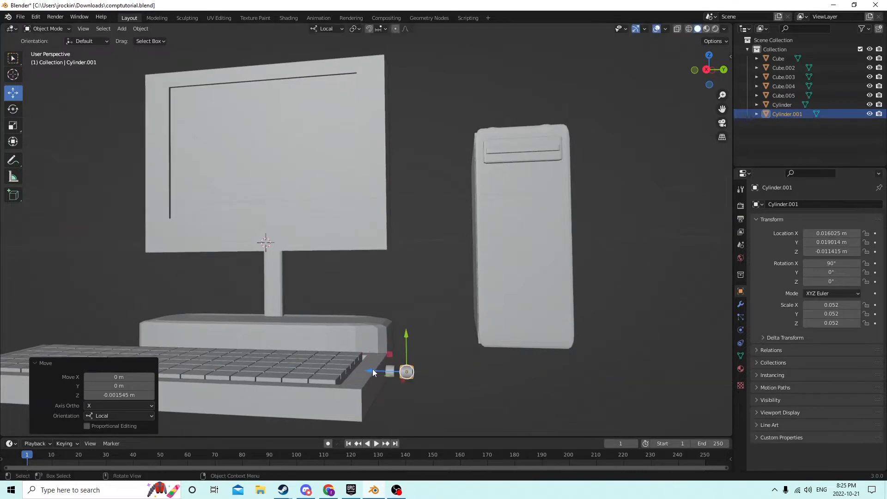
Step: Select the original cylinder nearest the keyboard, bevel all its edges by about 0.0024 m in edit mode, and return to object mode
mouse_move(372, 369)
middle_mouse_down()
mouse_move(360, 349)
mouse_move(381, 381)
middle_mouse_up()
left_click(382, 384)
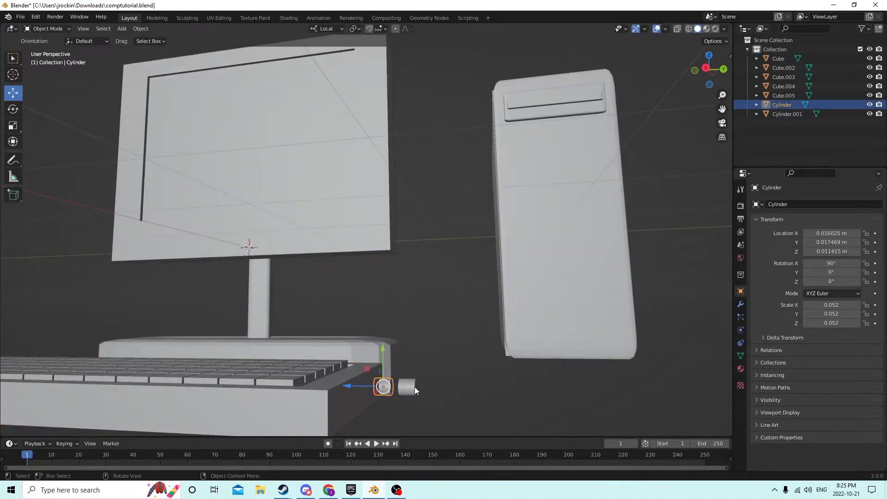
key("Tab")
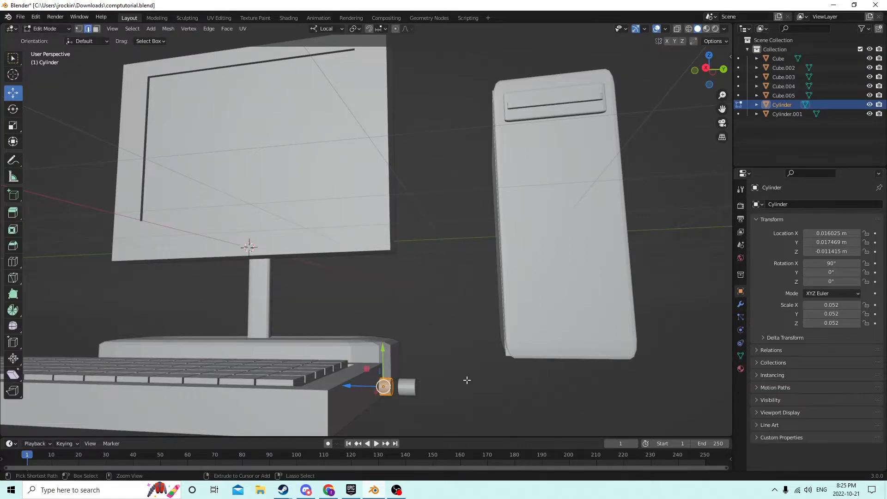
key("ctrl+b")
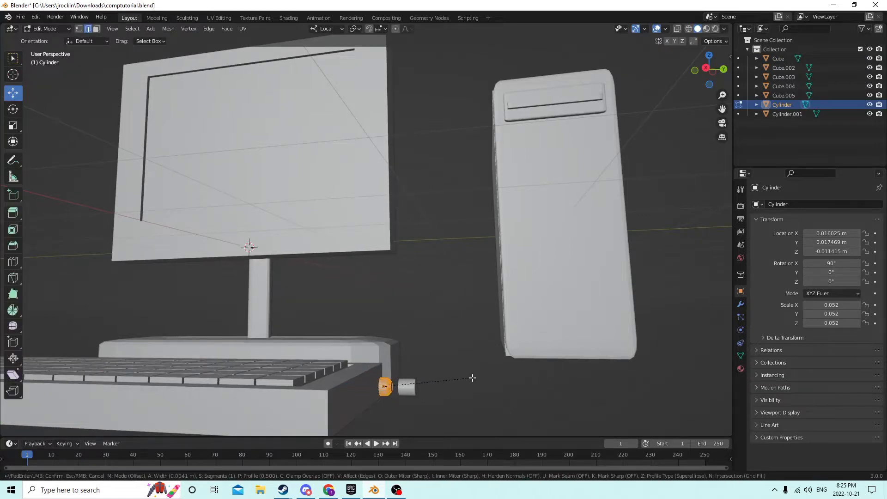
left_click(470, 378)
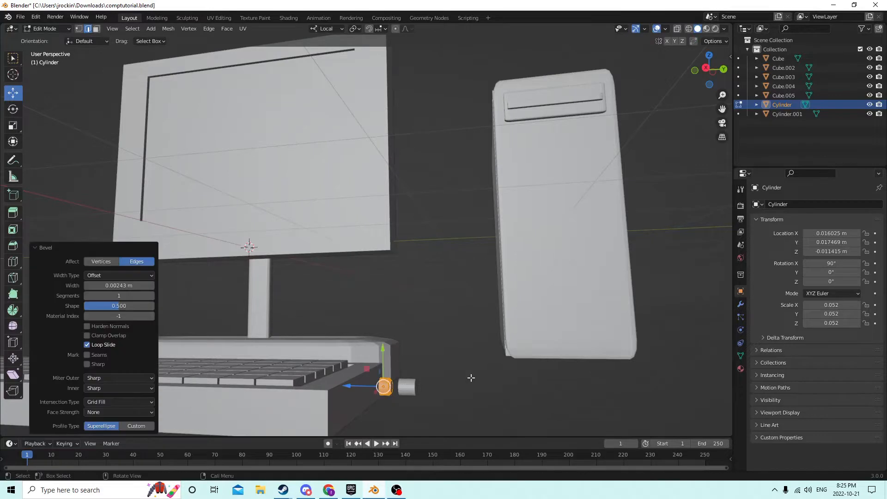
middle_click_drag(470, 378, 463, 380)
key("Tab")
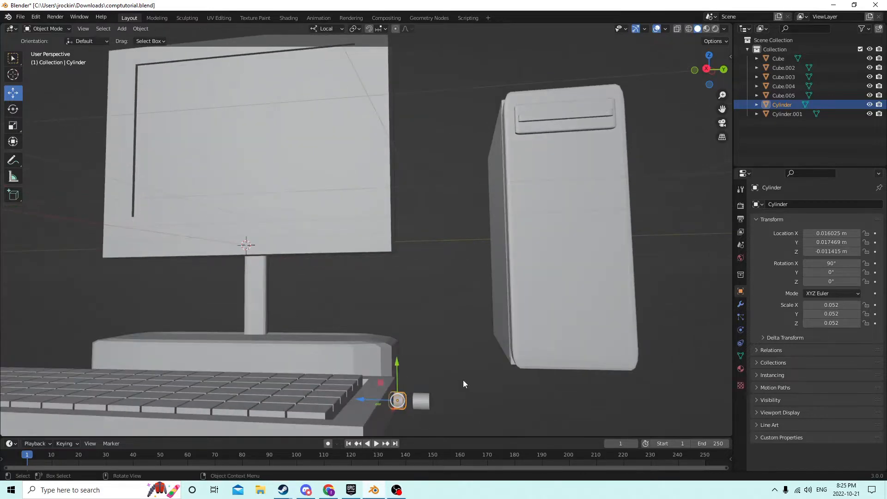
Step: Scale the bevelled cylinder uniformly by about 1.26 and raise it by about 0.00008 m
key("s")
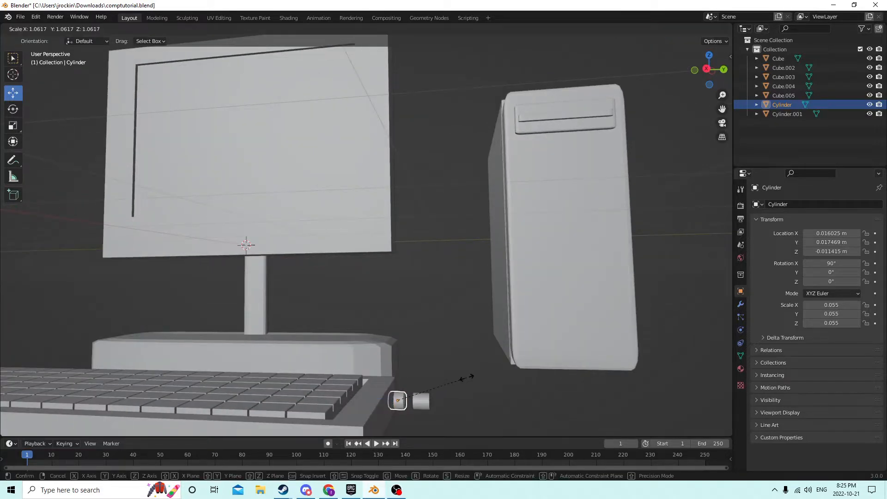
left_click(479, 373)
middle_click_drag(469, 365, 466, 356)
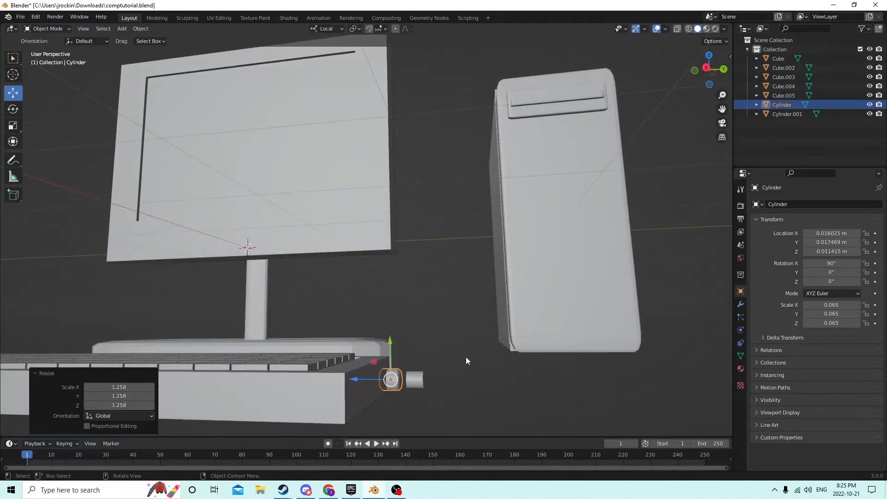
left_click_drag(390, 345, 390, 345)
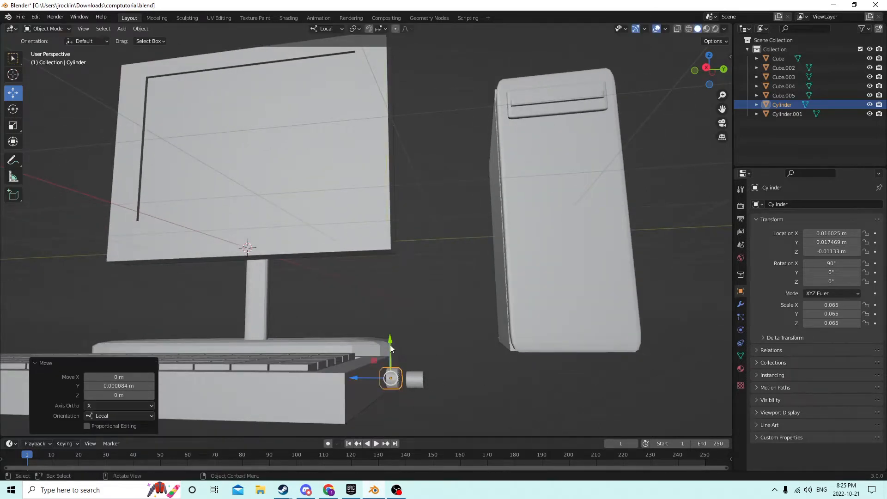
Step: Select the outer small cylinder, move it about 0.0001 m along negative X, and scale it uniformly by about 0.808
middle_click_drag(412, 386, 401, 413)
left_click(414, 391)
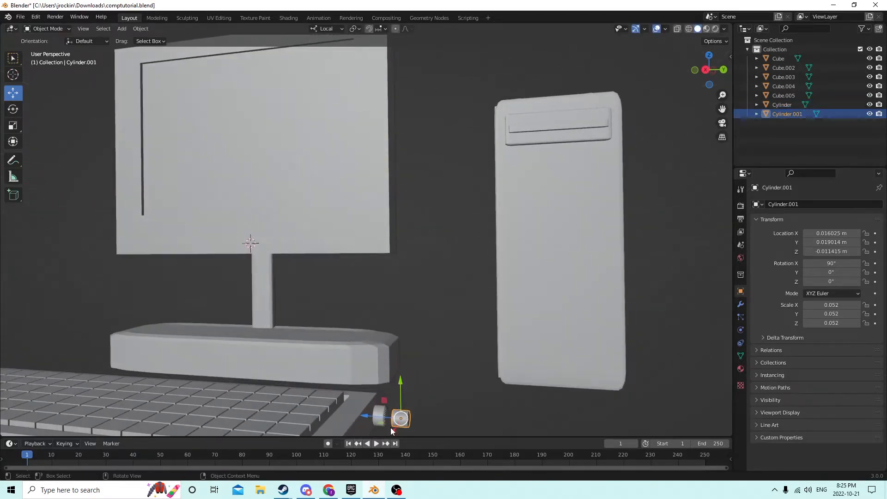
key("g")
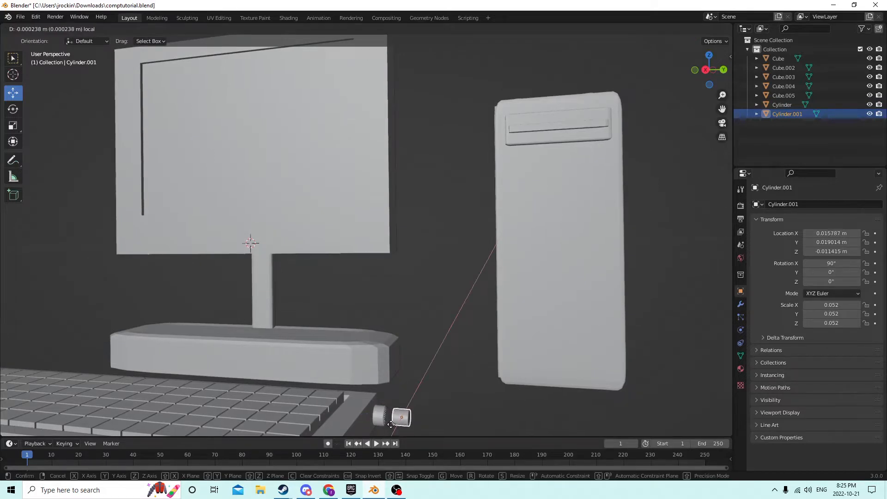
key("s")
left_click(426, 408)
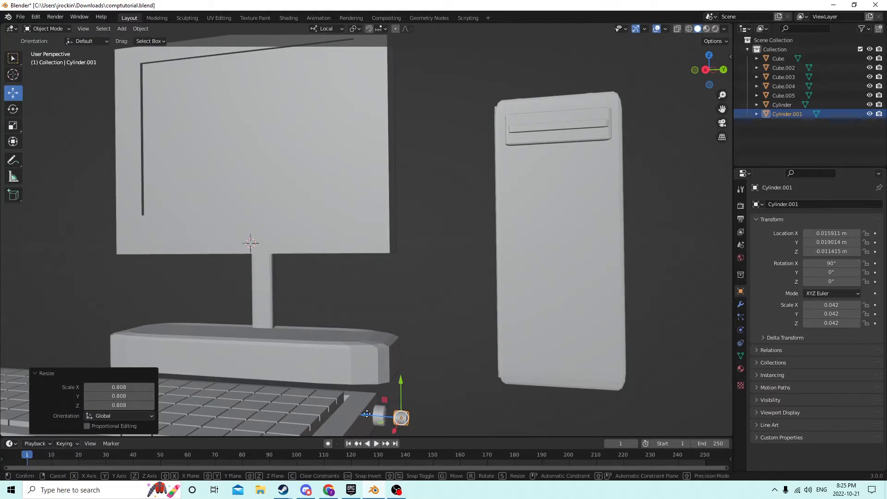
left_click(367, 414)
Step: Stretch the outer cylinder along its local Z axis by about 3.64, to a Z scale of about 0.153
left_click(11, 129)
middle_click_drag(150, 218, 301, 331)
left_click_drag(363, 411, 272, 396)
middle_click_drag(300, 387, 372, 372)
Step: Duplicate the stretched cylinder in place without offsetting the copy
right_click(372, 373)
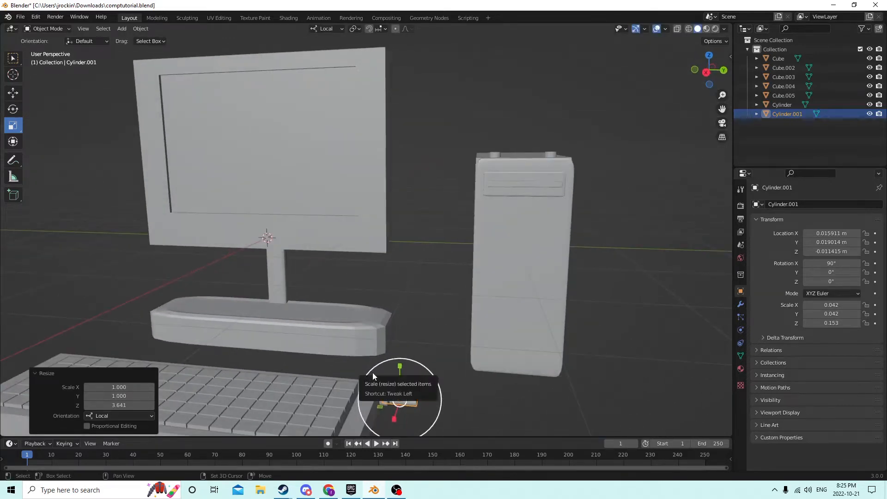
left_click(372, 372)
right_click(404, 353)
middle_click_drag(404, 384, 375, 347)
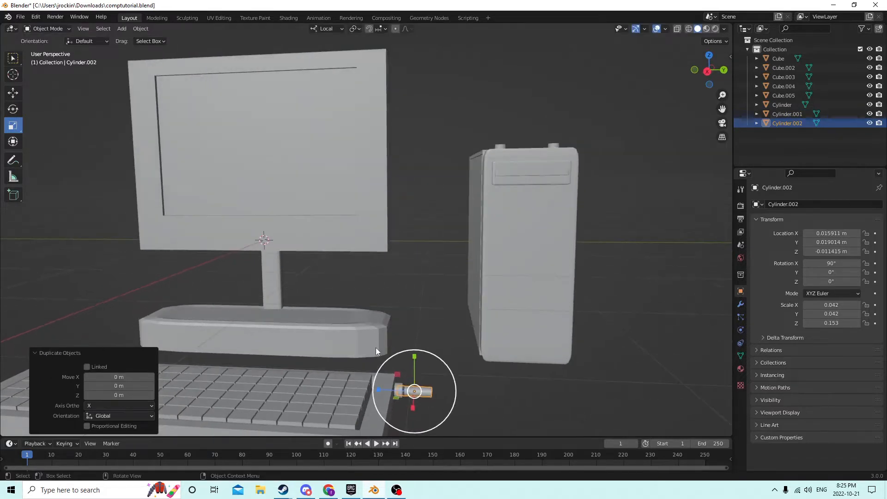
left_click(13, 94)
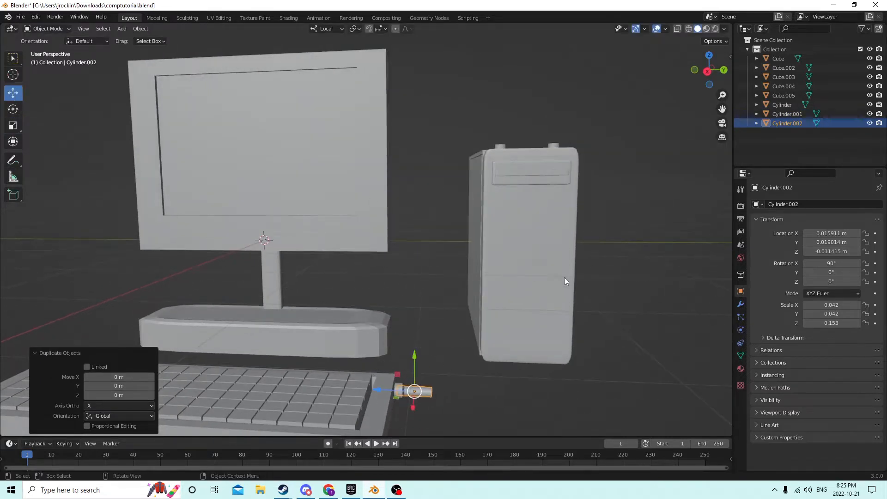
mouse_move(564, 281)
middle_mouse_down()
mouse_move(531, 279)
mouse_move(555, 288)
middle_mouse_up()
mouse_move(534, 322)
middle_mouse_down()
mouse_move(556, 327)
mouse_move(528, 309)
middle_mouse_up()
middle_click_drag(503, 352, 505, 357)
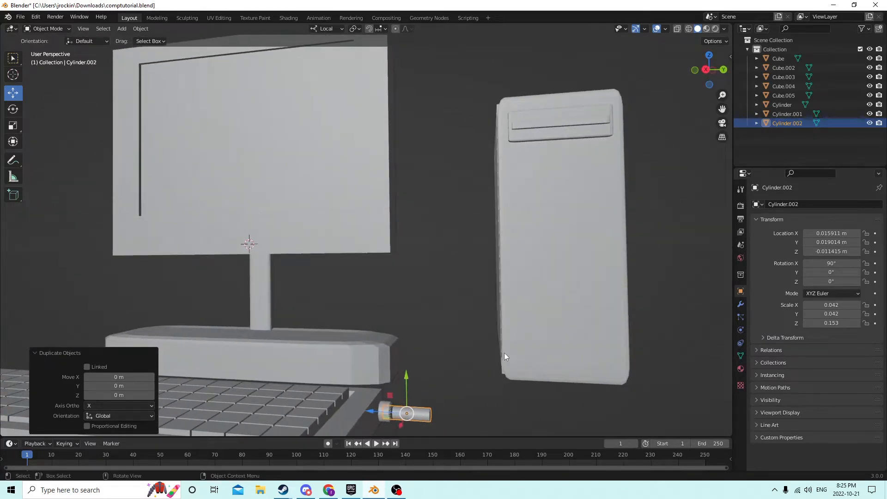
Step: Try an X rotation of 180° on the duplicated cylinder and return it to 90°
left_click(831, 263)
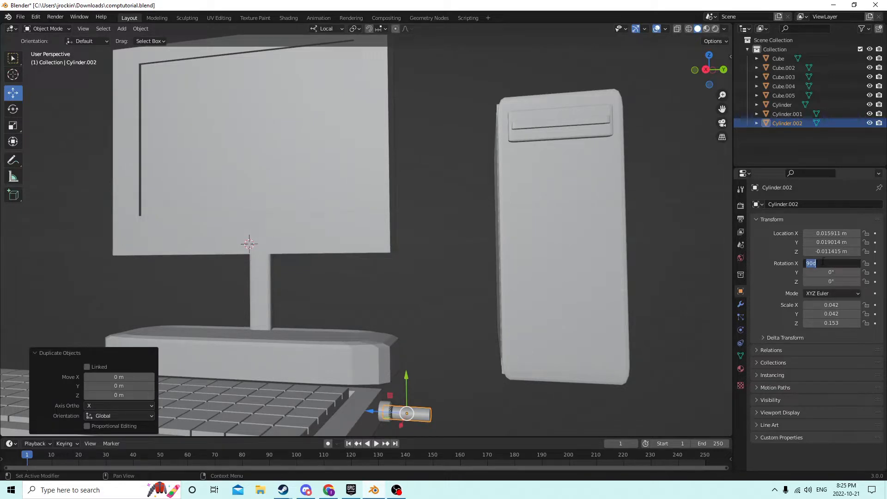
type("180")
key("Return")
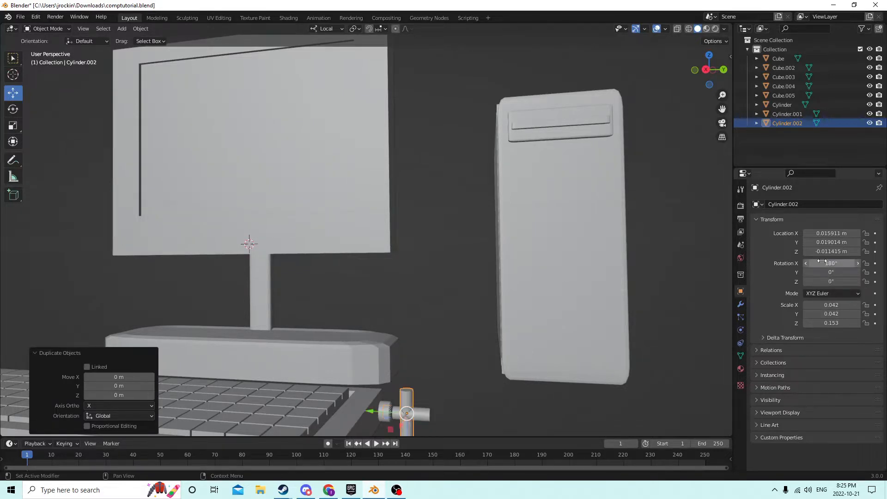
left_click(826, 263)
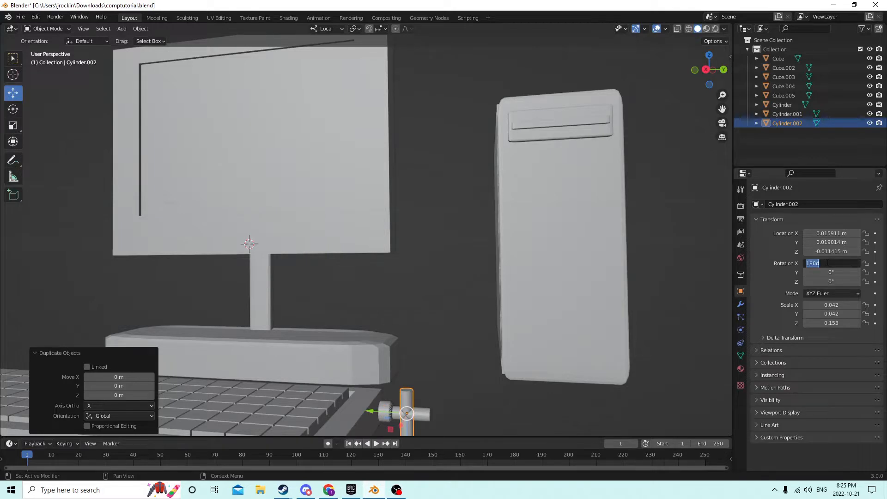
type("90")
key("Return")
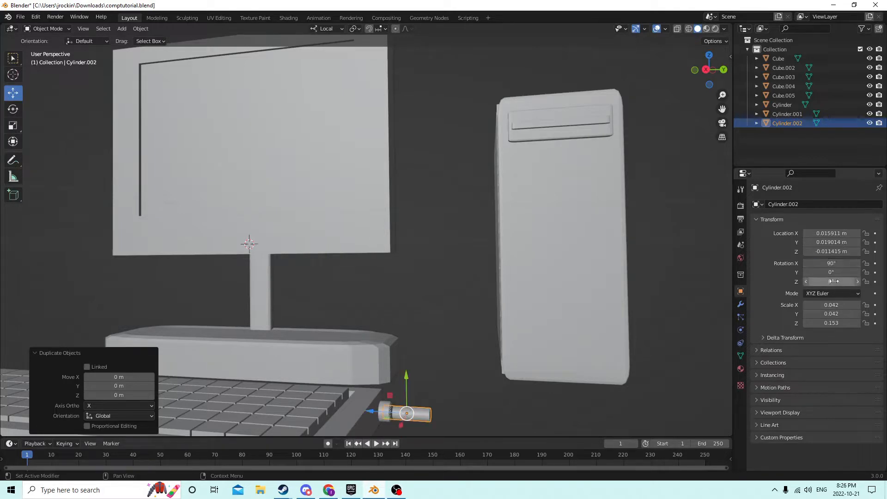
Step: Set the duplicate's Z rotation to 90° and move it about 0.0013 m along local X to the first cylinder's outer end
left_click(833, 281)
key("Return")
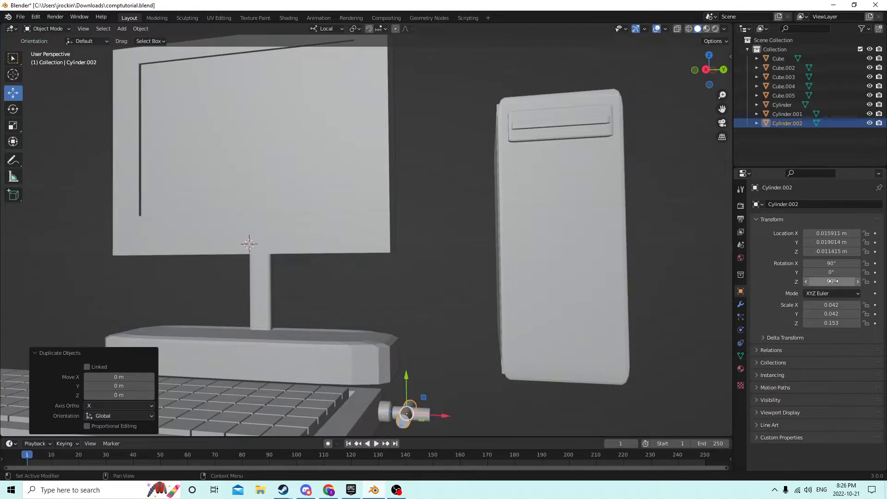
middle_click_drag(563, 349, 473, 407)
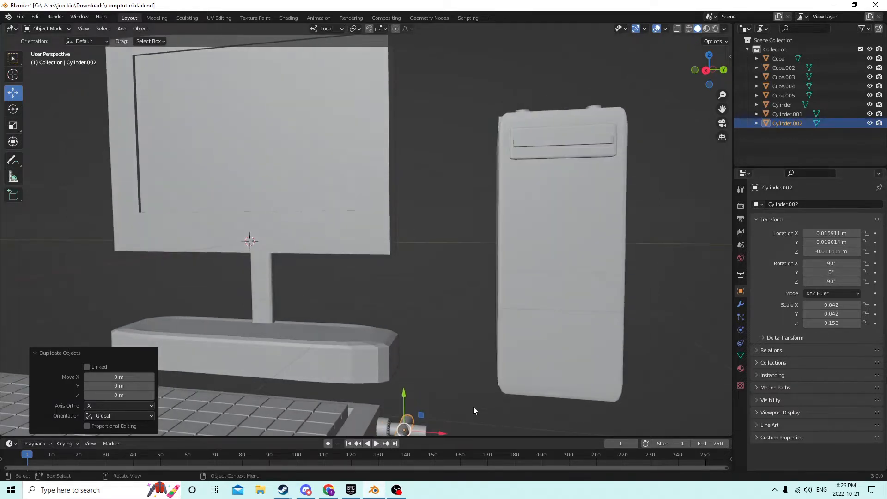
left_click_drag(438, 433, 457, 435)
middle_click_drag(454, 428, 445, 305)
scroll(409, 418, "down", 2)
scroll(442, 419, "up", 2)
scroll(438, 364, "up", 1)
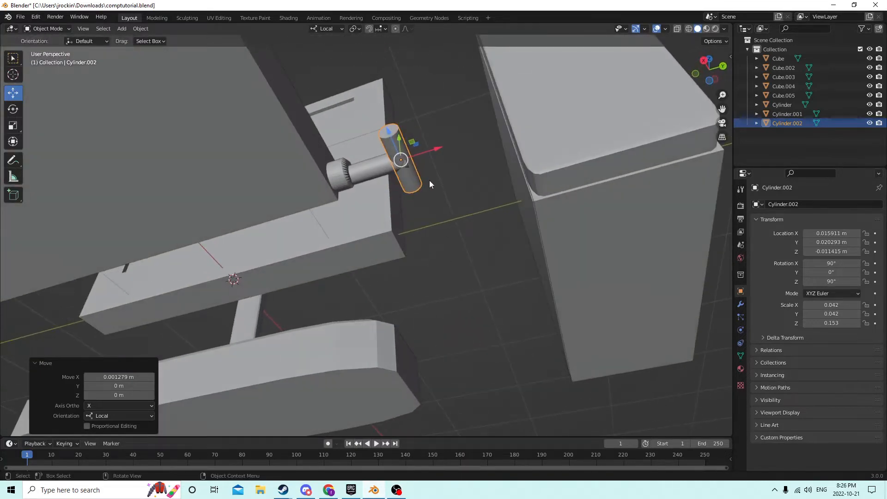
scroll(429, 180, "down", 2)
middle_click_drag(429, 181, 430, 248)
scroll(463, 231, "up", 2)
scroll(456, 307, "down", 1)
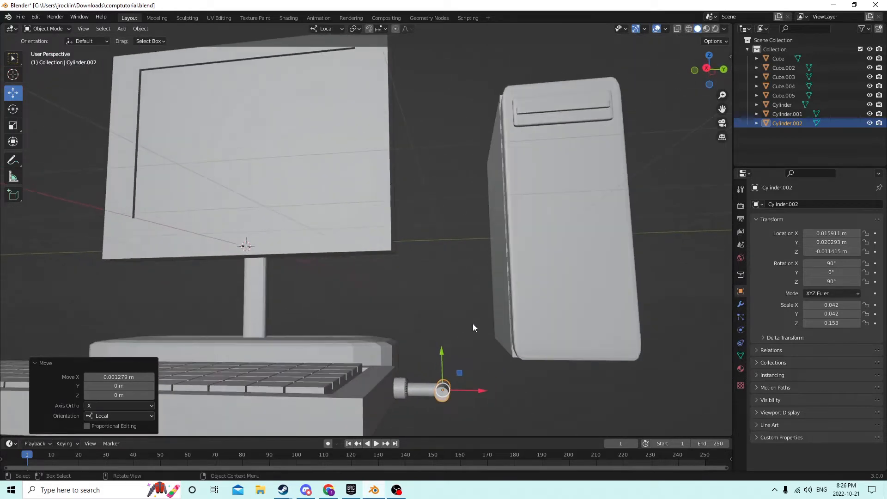
Step: Scale the rotated cylinder uniformly by about 1.01 and move it about 0.0158 m along its negative local Z, toward the monitor
key("s")
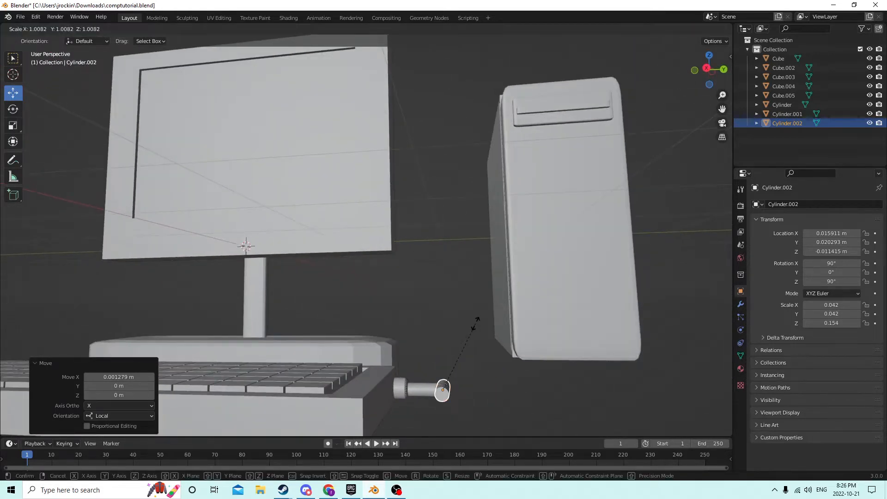
left_click(471, 320)
middle_click_drag(470, 317, 374, 378)
left_click_drag(316, 432, 400, 397)
middle_click_drag(400, 397, 444, 318)
left_click_drag(465, 318, 439, 308)
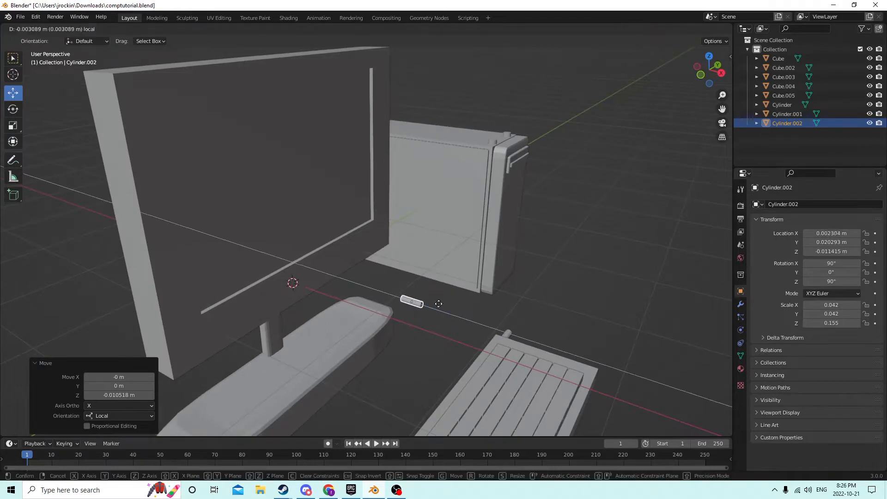
middle_click_drag(440, 308, 485, 314)
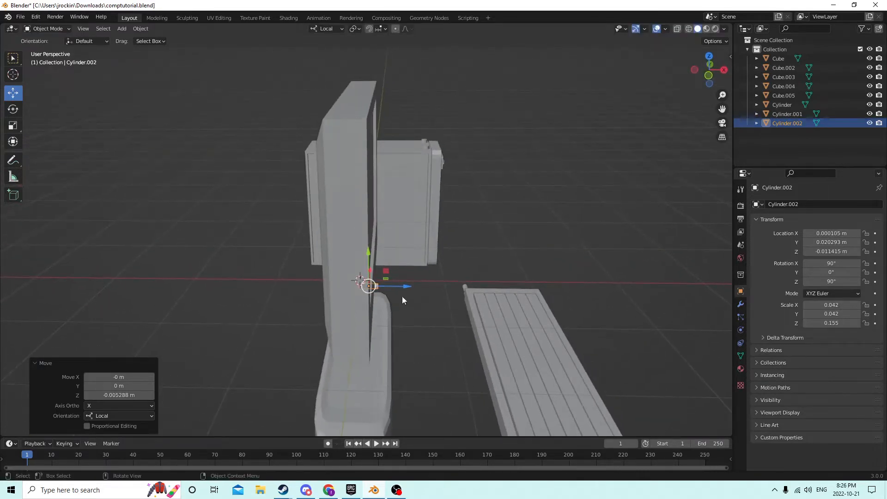
Step: Stretch the rotated cylinder along its local Z axis by about 9.43, to a Z scale of about 1.457
left_click(13, 126)
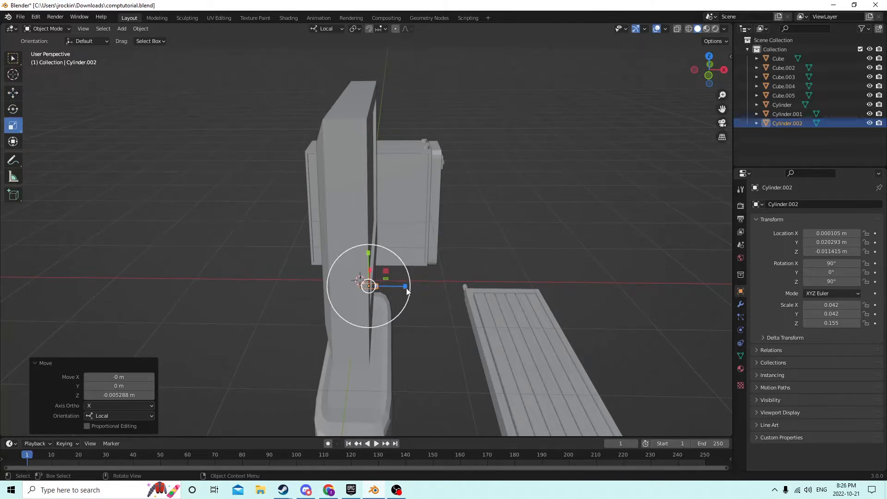
left_click_drag(409, 286, 14, 283)
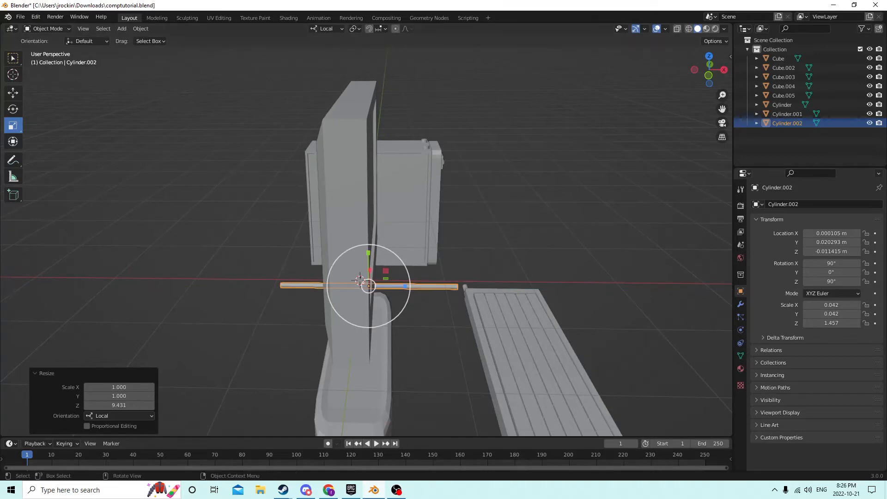
Step: Move the long rod about 0.0016 m along its local Z axis to meet the short cylinder's end, and deselect it
middle_click_drag(458, 267, 427, 242)
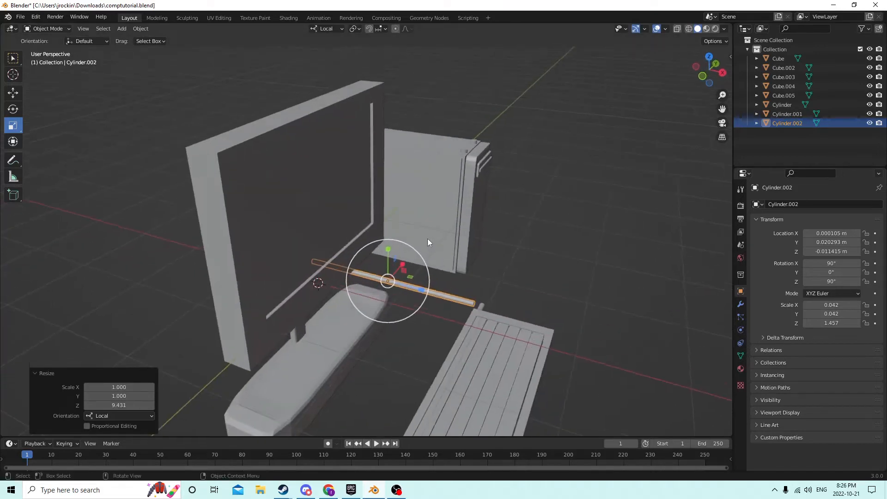
left_click(13, 93)
left_click_drag(418, 285, 426, 287)
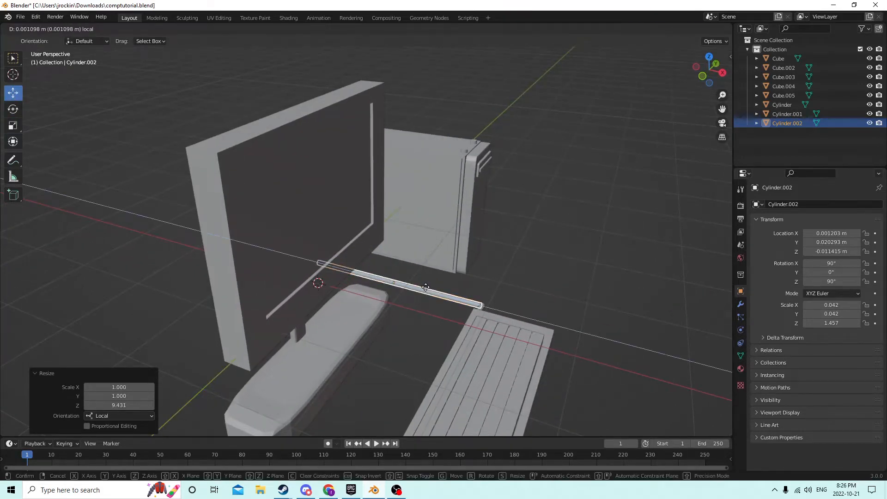
middle_click_drag(425, 288, 314, 259)
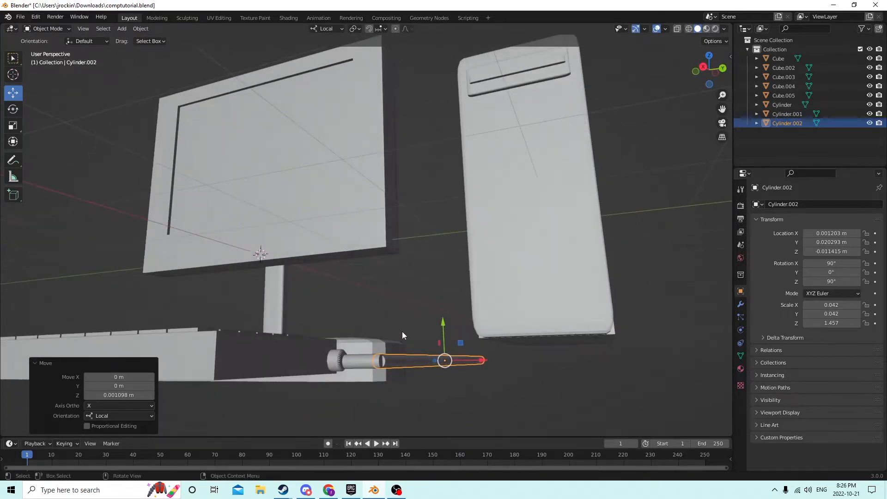
middle_click_drag(402, 335, 395, 355)
key("g")
key("z")
key("z")
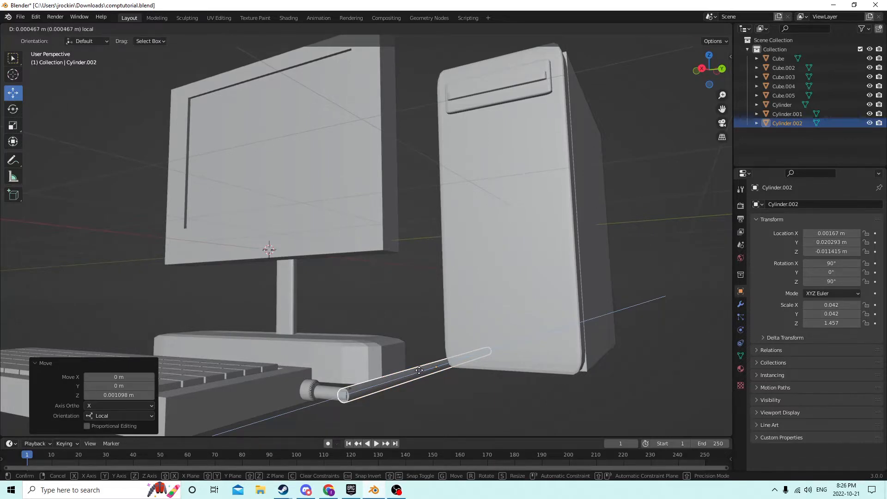
left_click(419, 370)
left_click(396, 308)
Step: Examine the long rod and its corner joint with the short cylinder from behind the tower and from below
middle_click_drag(396, 309, 284, 351)
scroll(314, 354, "down", 5)
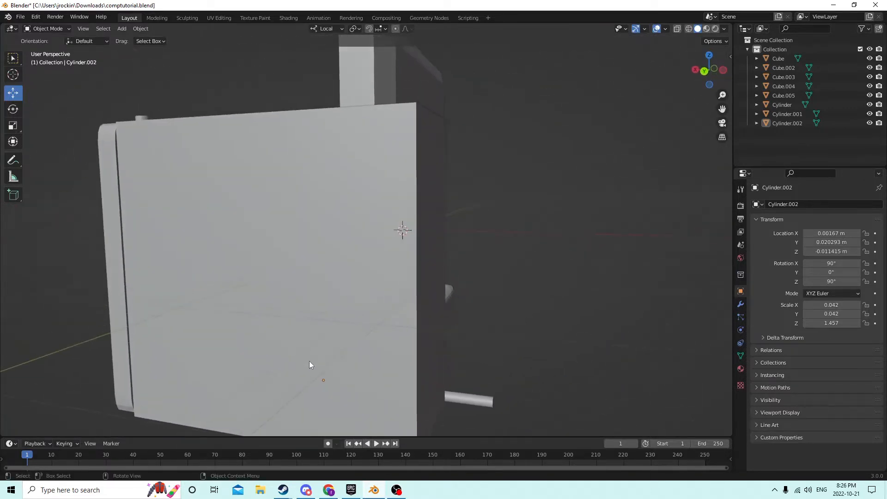
middle_click_drag(224, 360, 258, 370)
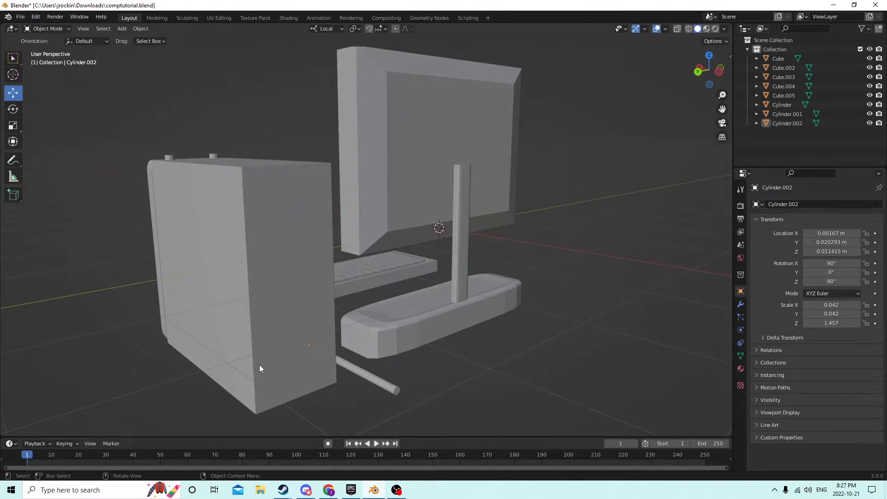
middle_click_drag(366, 301, 484, 286)
scroll(484, 286, "up", 5)
middle_click_drag(396, 303, 414, 281)
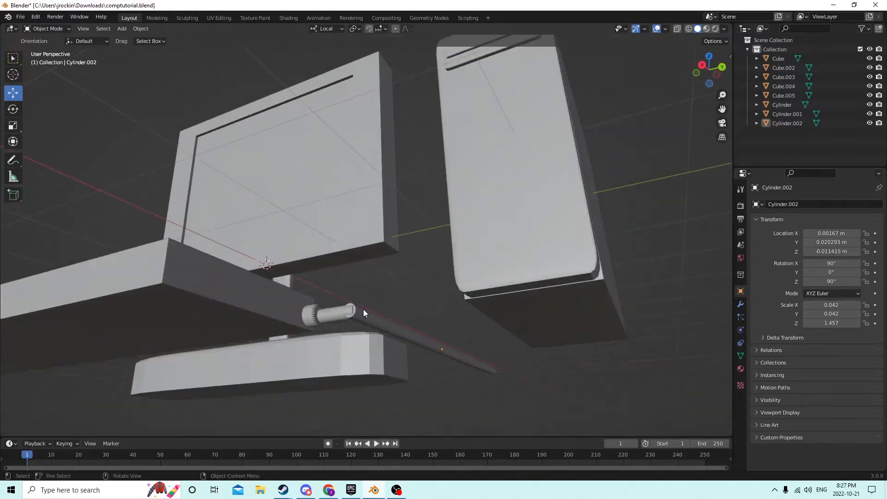
middle_click_drag(363, 309, 331, 285)
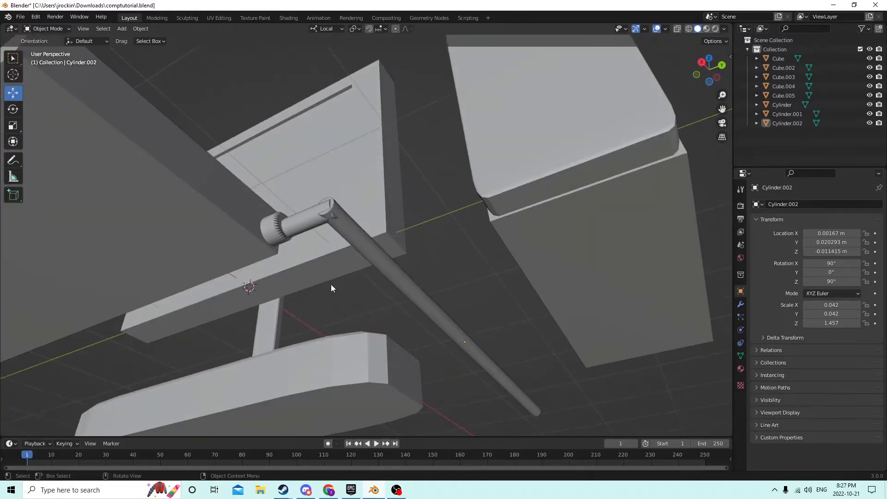
scroll(316, 219, "up", 2)
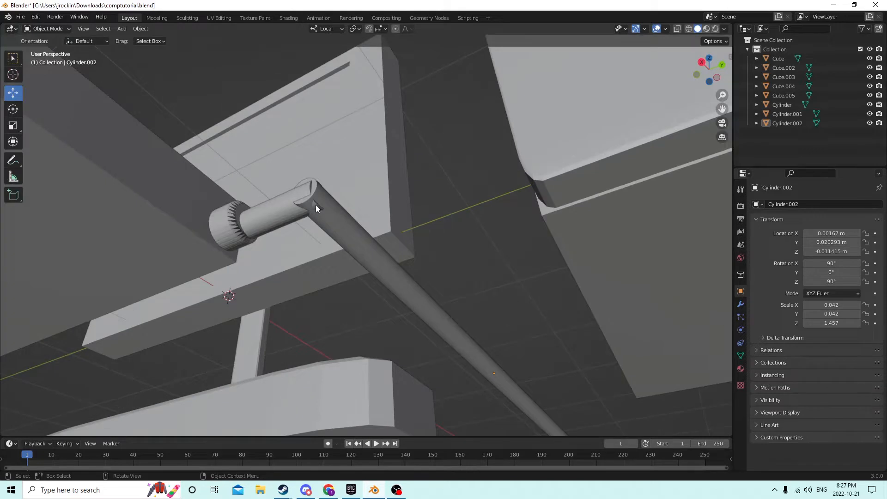
middle_click_drag(307, 201, 475, 281)
key("Tab")
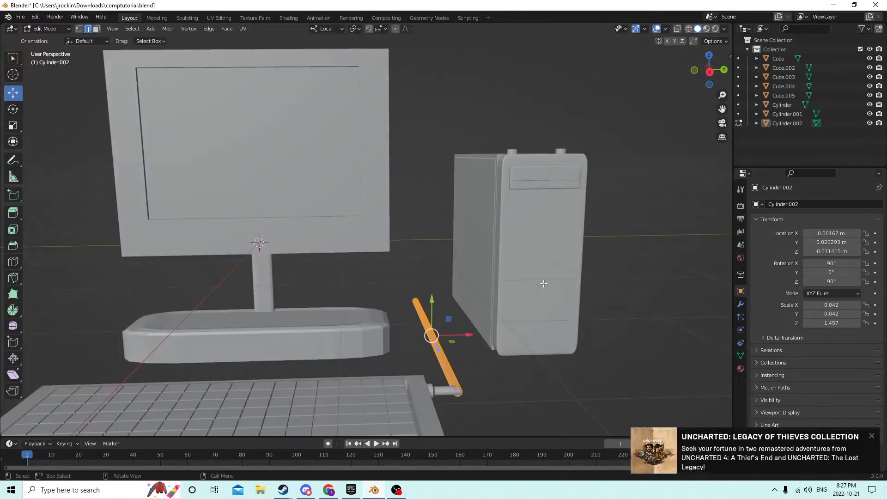
left_click(871, 437)
middle_click_drag(638, 337, 599, 323)
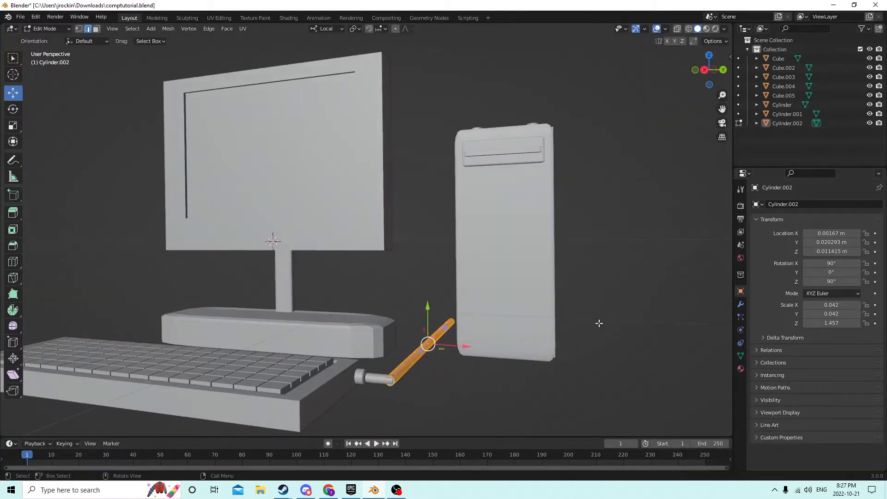
left_click(398, 368)
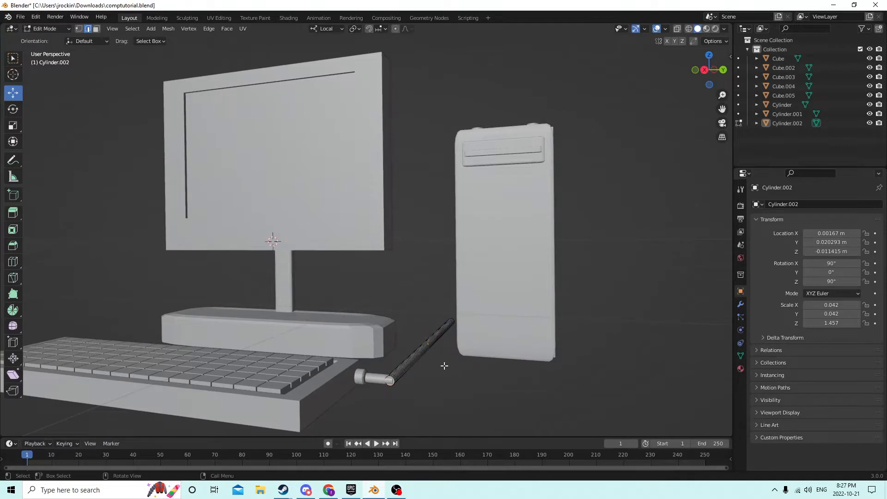
key("Tab")
Step: Delete the long rod and the short cylinder joined to it, keeping the bevelled cylinder beside the keyboard
left_click(417, 351)
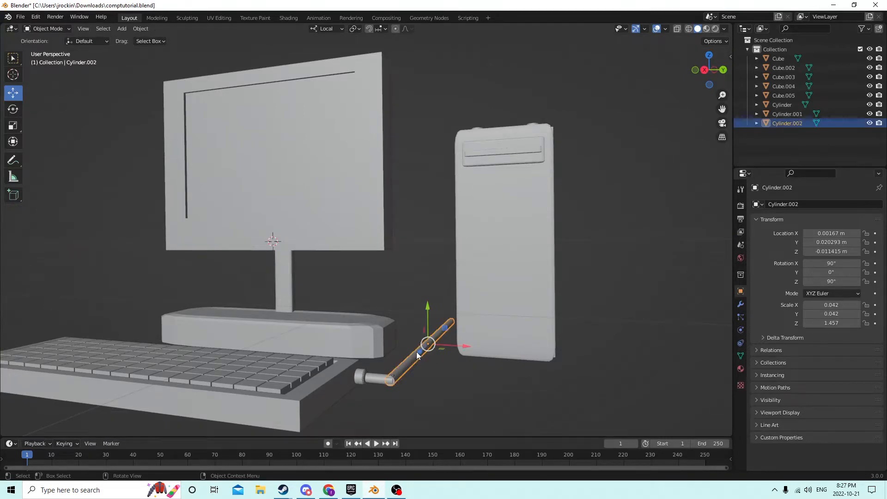
key("Delete")
left_click(383, 377)
key("Delete")
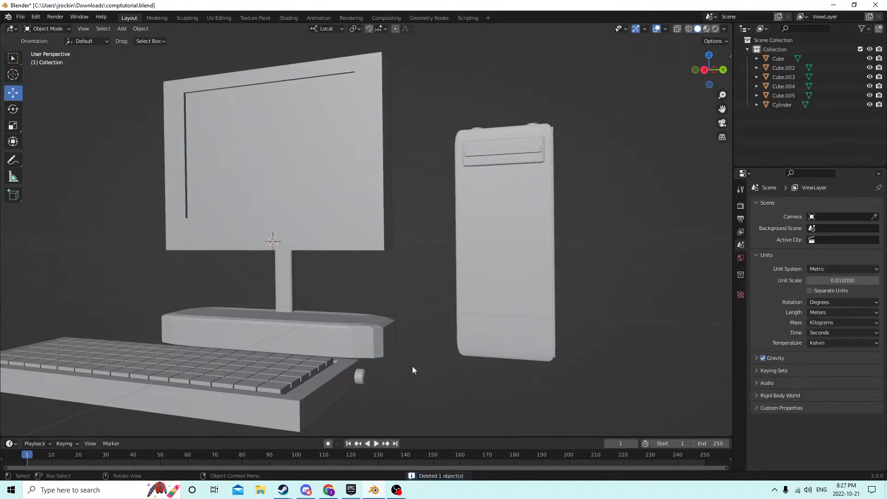
Step: Add a cube mesh and move it 0.02098 m along its local Y axis towards the tower
key("shift+a")
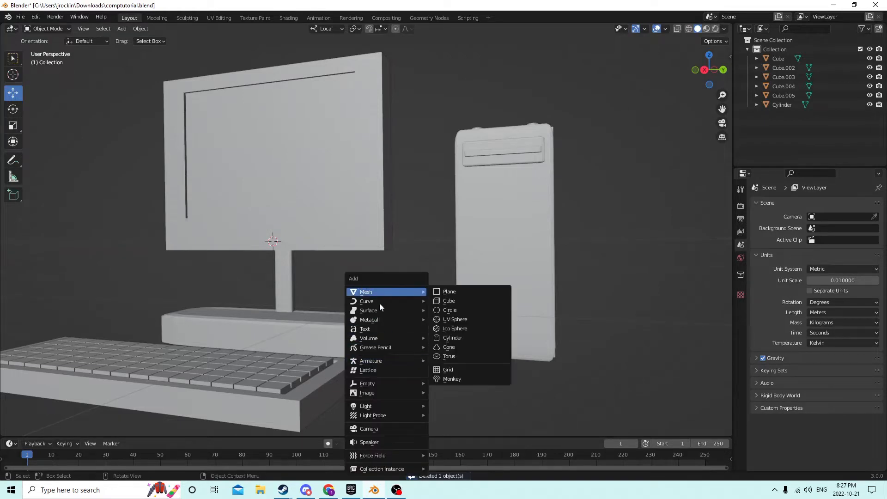
mouse_move(375, 312)
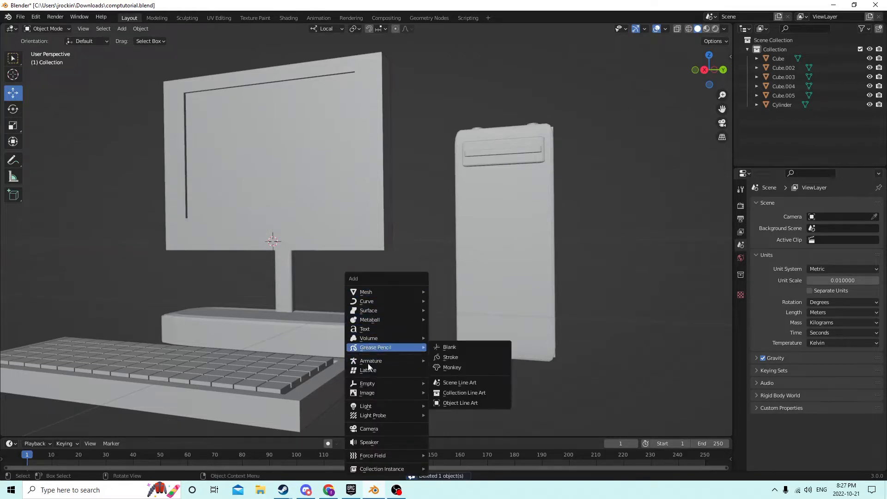
mouse_move(379, 292)
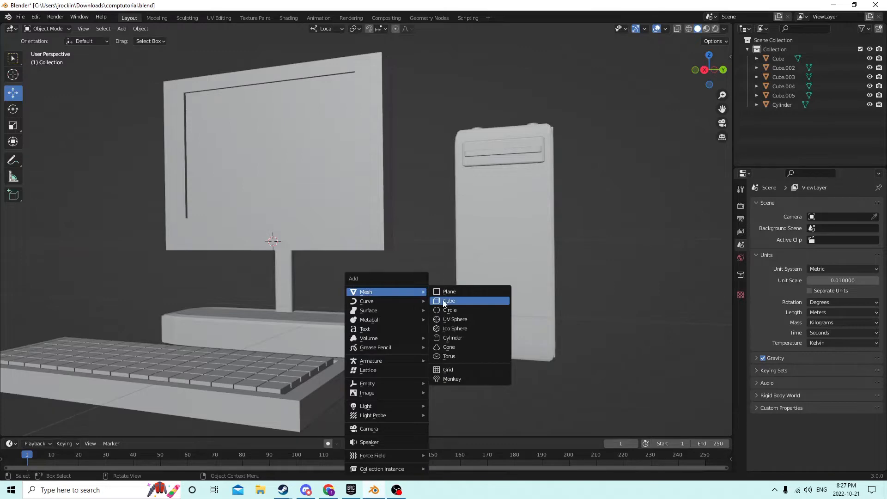
left_click(443, 301)
middle_click_drag(422, 312, 323, 324)
scroll(429, 325, "up", 3)
left_click_drag(330, 272, 409, 226)
Step: Move the new cube along X to a location of 0.016259 m, beside the keyboard and in front of the tower
middle_click_drag(409, 226, 324, 231)
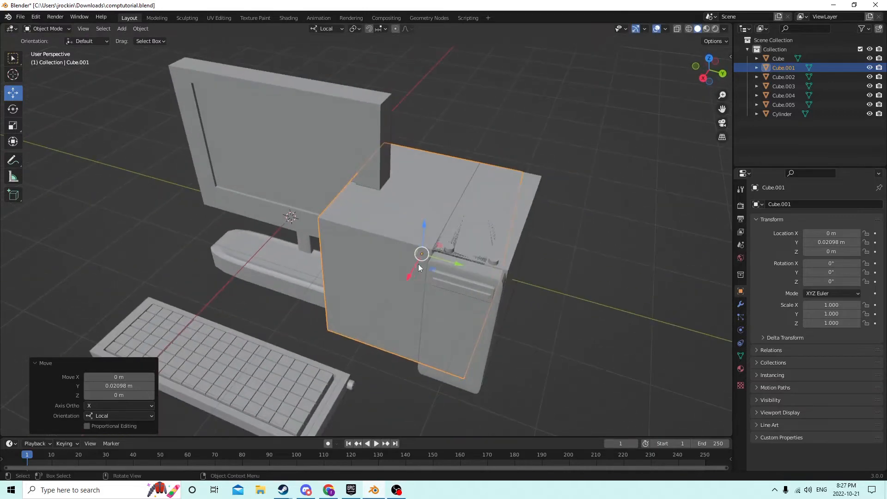
key("g")
key("x")
left_click(381, 325)
middle_click_drag(381, 324, 518, 291)
key("g")
key("x")
left_click(344, 319)
Step: Bevel the cube's edges that run parallel to the Y axis, with a width of 0.00624 m and one segment
key("Tab")
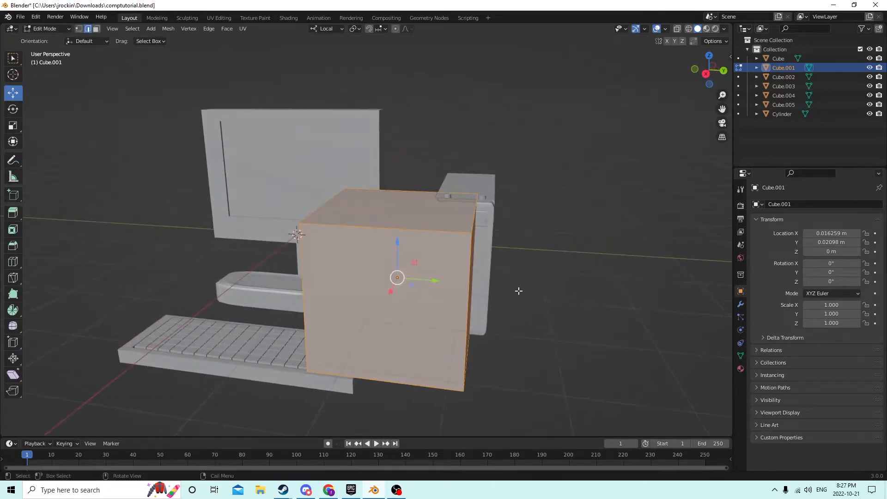
left_click(410, 192)
middle_click_drag(406, 228, 426, 235)
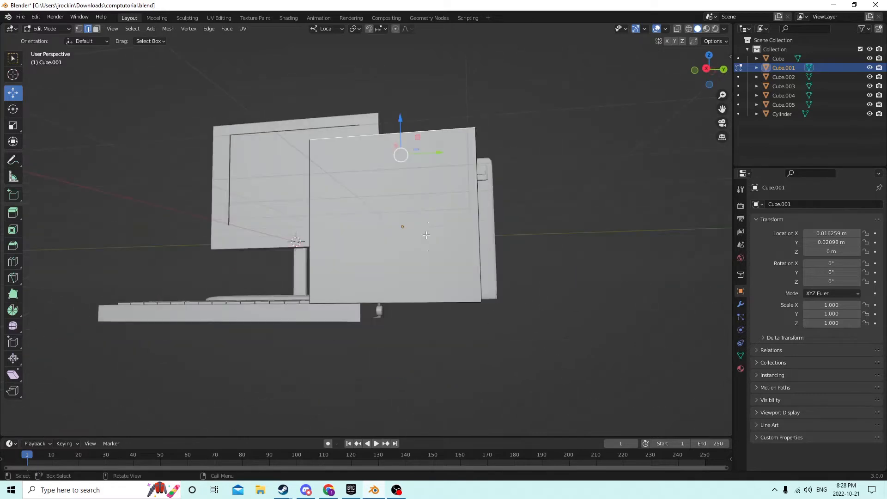
middle_click_drag(420, 297, 373, 91)
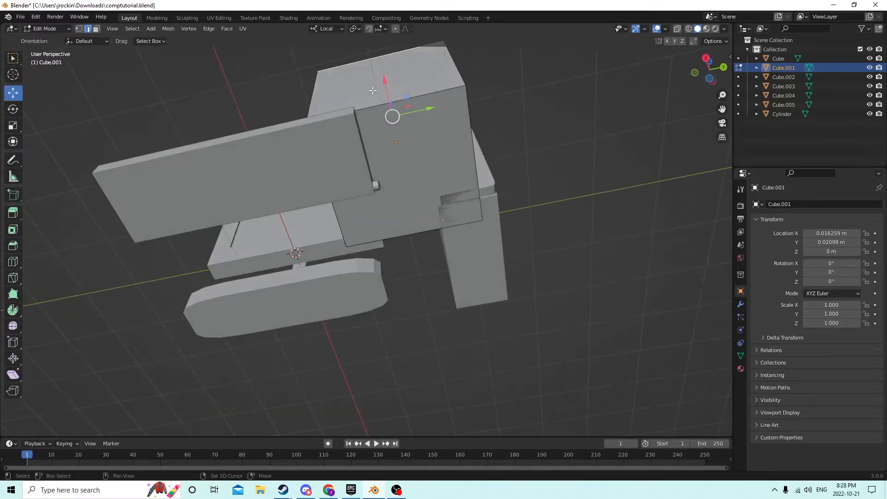
left_click(378, 102, "shift")
left_click(408, 229, "shift")
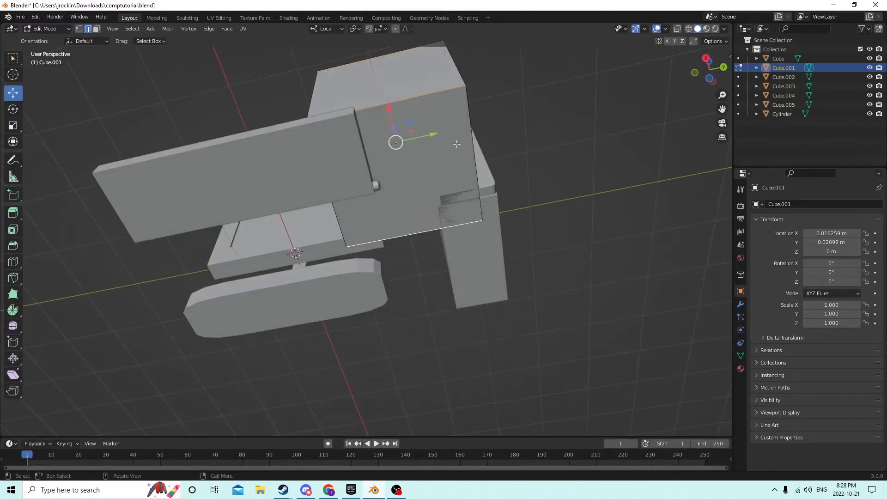
middle_click_drag(457, 143, 507, 196)
key("ctrl+b")
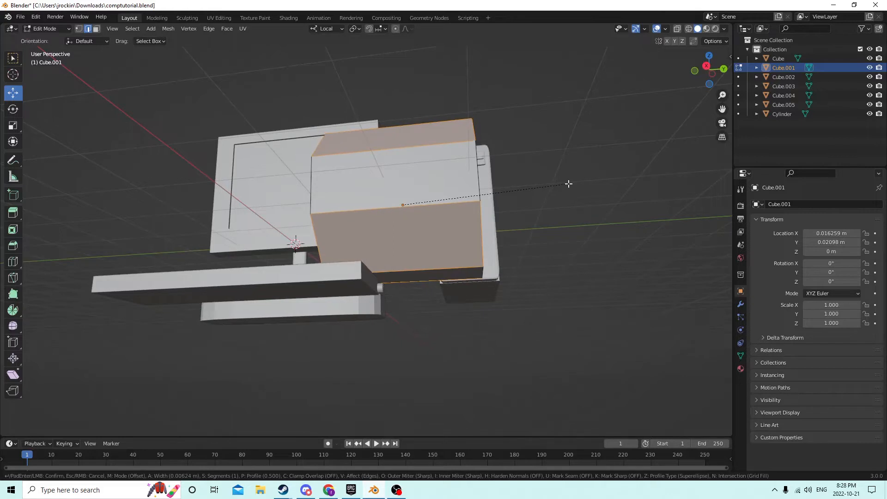
left_click(568, 183)
Step: Try scaling the bevelled mesh in Edit Mode to 0.030, then stretching it by 6.825 along local Y
middle_click_drag(549, 178, 551, 203)
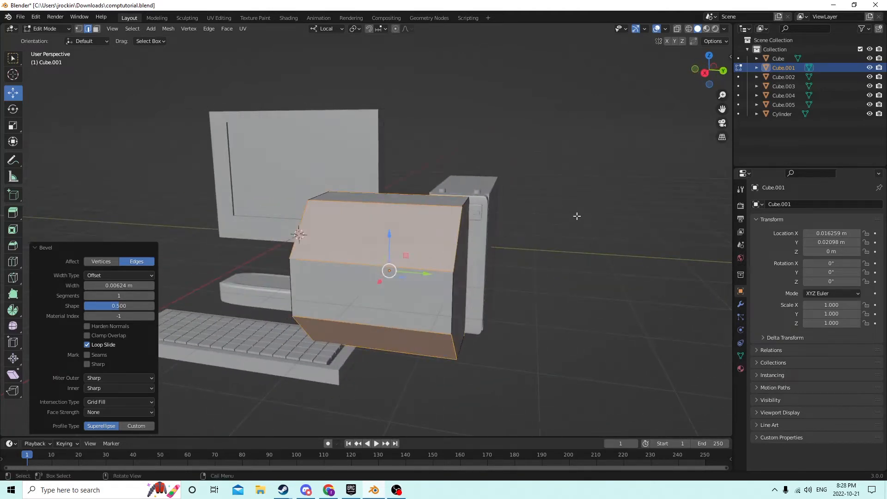
key("s")
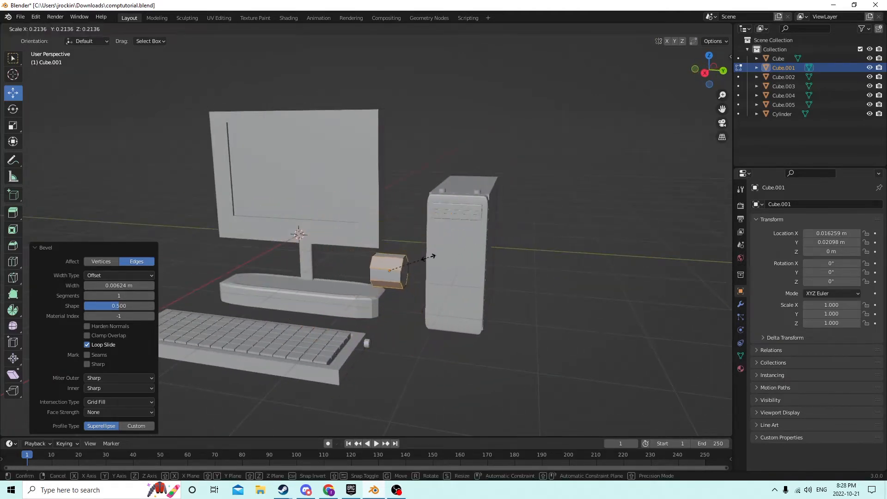
left_click(396, 269)
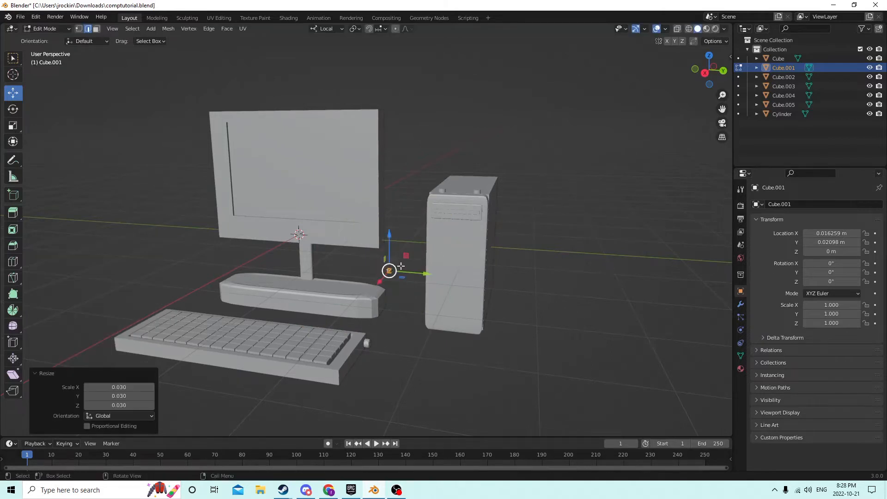
middle_click_drag(401, 265, 423, 260)
scroll(415, 260, "up", 1)
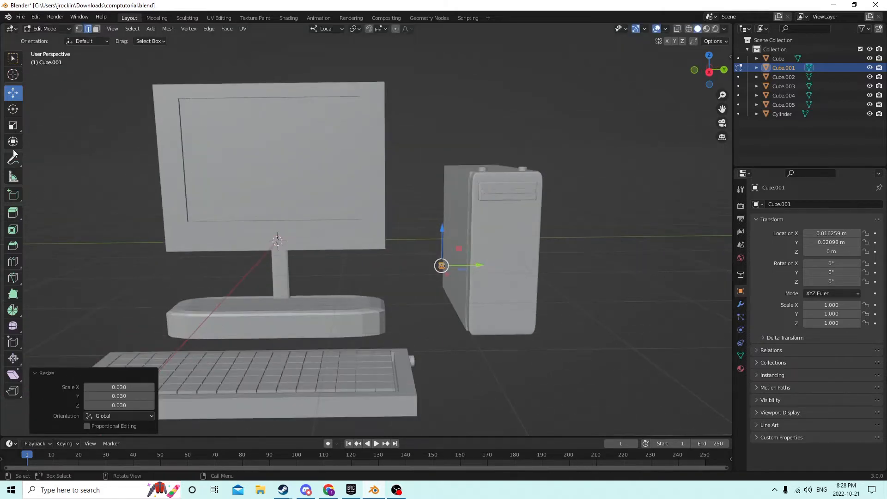
left_click(13, 129)
middle_click_drag(360, 189, 343, 195)
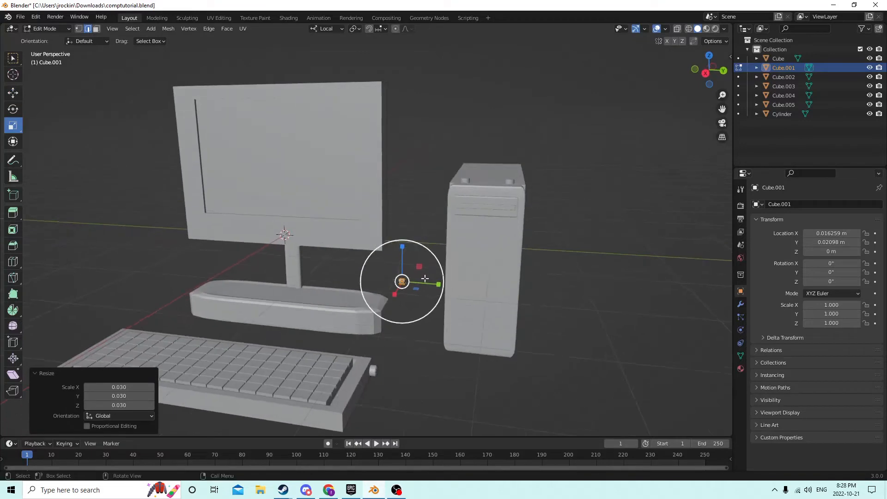
left_click_drag(444, 285, 470, 289)
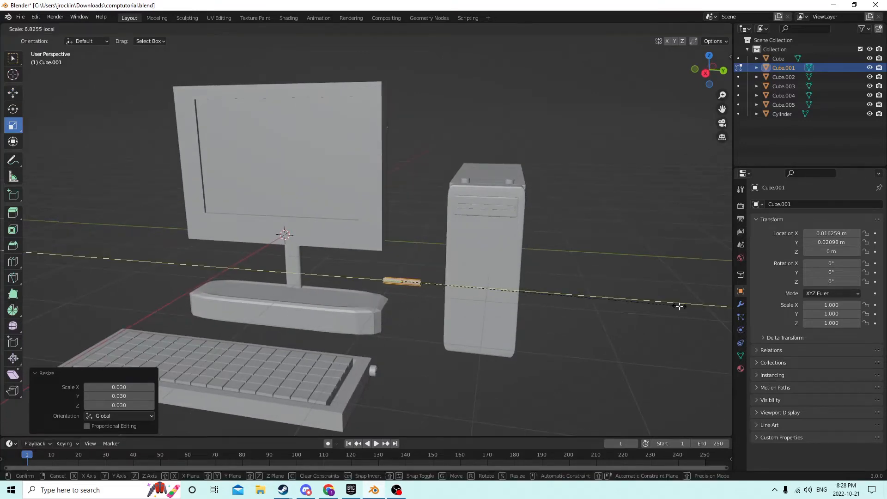
left_click_drag(680, 306, 680, 307)
scroll(573, 258, "up", 2)
middle_click_drag(560, 252, 570, 228)
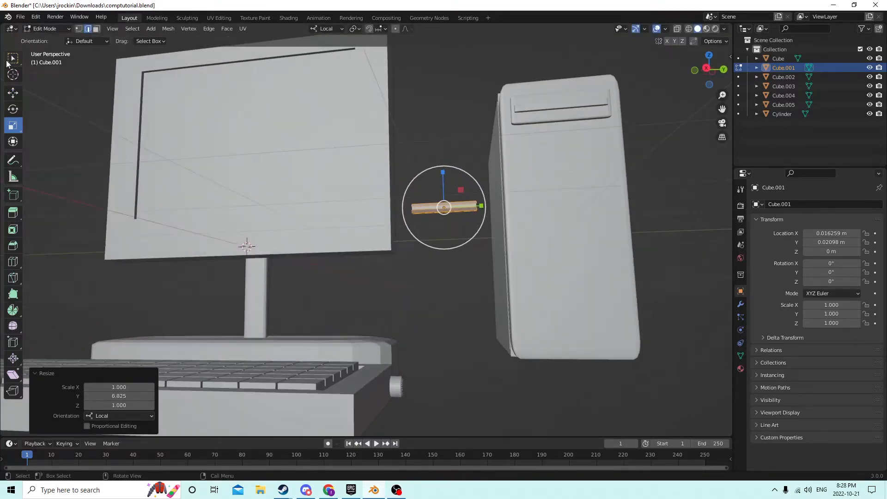
Step: Undo the Y stretch and the shrink of the bevelled mesh, back to its full size
left_click(13, 92)
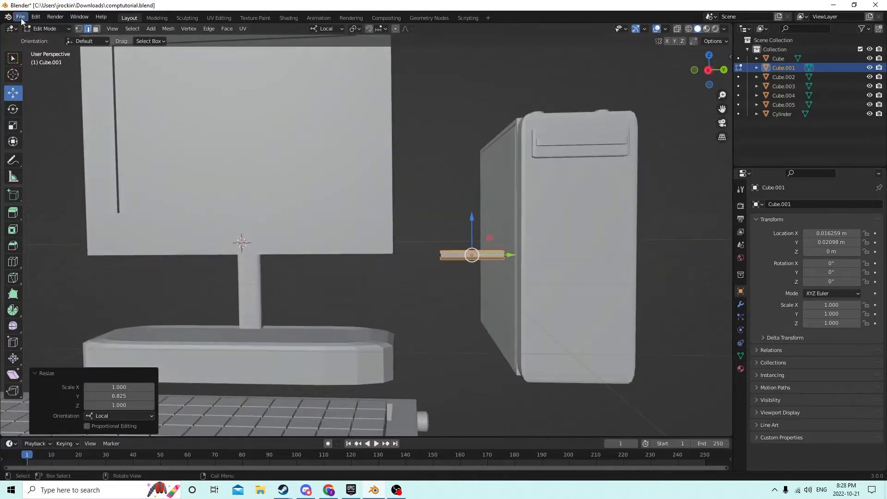
left_click(36, 17)
left_click(48, 28)
left_click(36, 17)
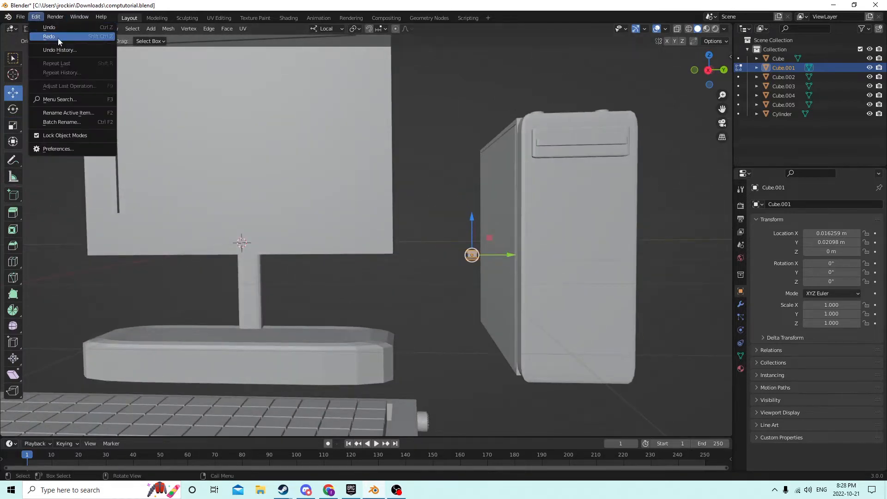
left_click(52, 36)
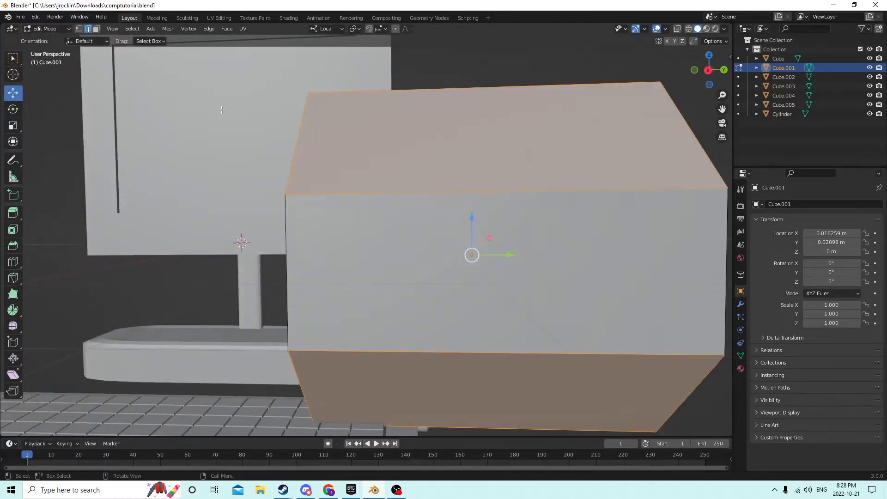
Step: In Object Mode, stretch the bevelled block by 2.695 along its local Y axis and shrink it uniformly
scroll(222, 110, "down", 4)
middle_click_drag(236, 117, 132, 99)
key("Tab")
left_click(13, 125)
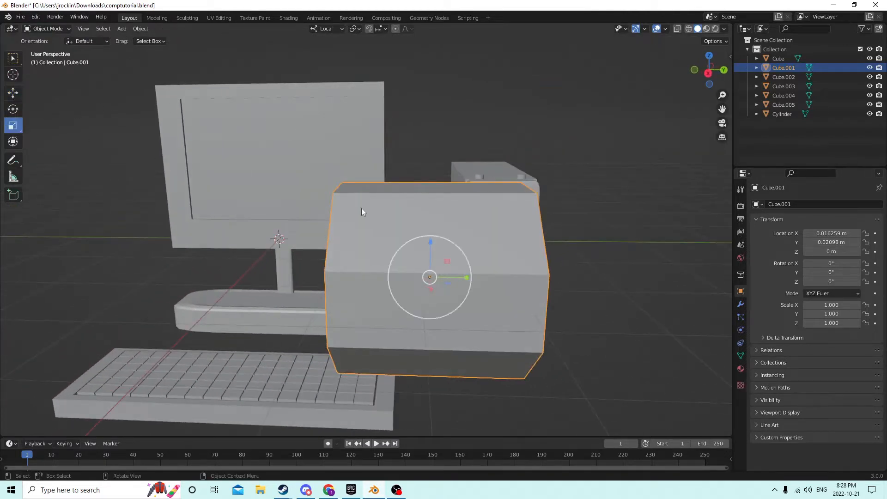
left_click_drag(467, 277, 536, 276)
key("s")
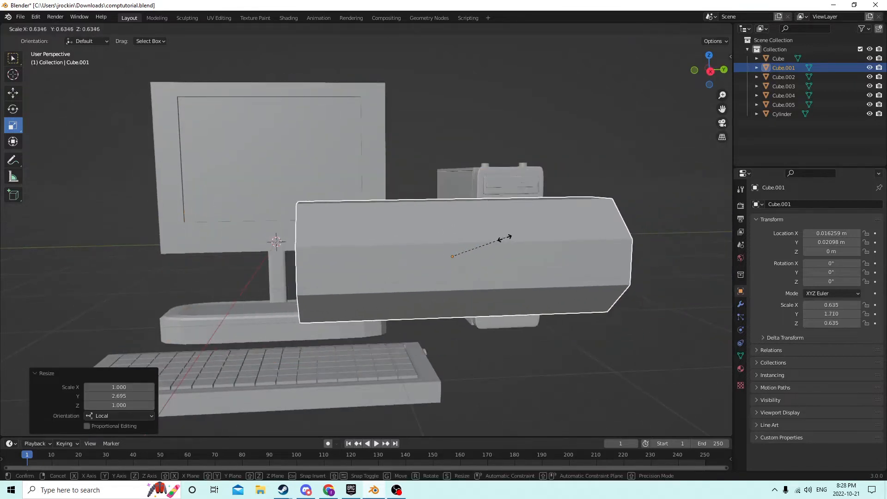
left_click(475, 250)
Step: Stretch the block further along Y and shrink it to a thin rod with scale X 0.034, Y 0.301, Z 0.034
middle_click_drag(475, 249, 479, 269)
left_click_drag(478, 269, 572, 261)
key("s")
left_click(456, 267)
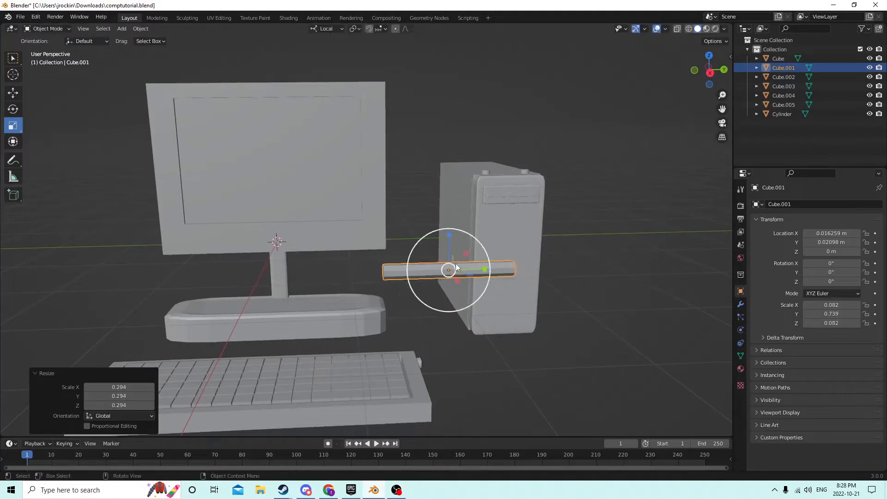
mouse_move(455, 263)
middle_mouse_down()
mouse_move(434, 264)
mouse_move(463, 252)
middle_mouse_up()
key("s")
left_click(480, 258)
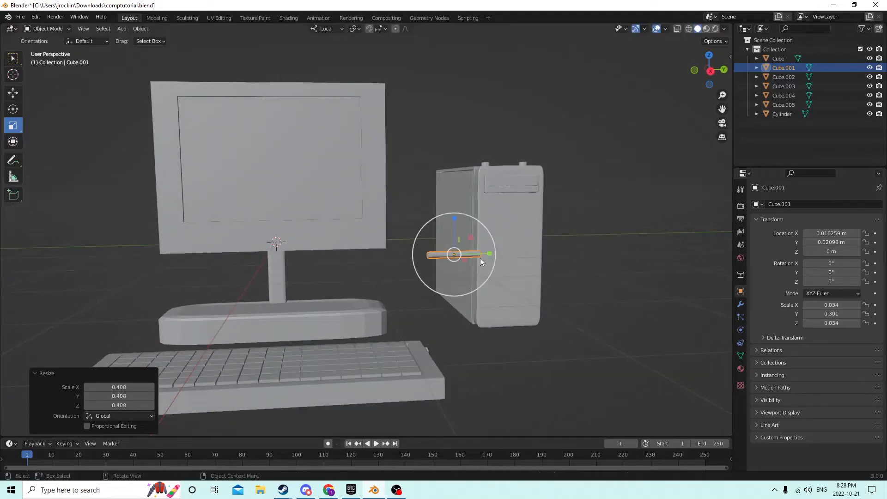
Step: Lower the thin rod 0.011328 m and shift it -0.000224 m along X to line up with the keyboard's connector
left_click(15, 94)
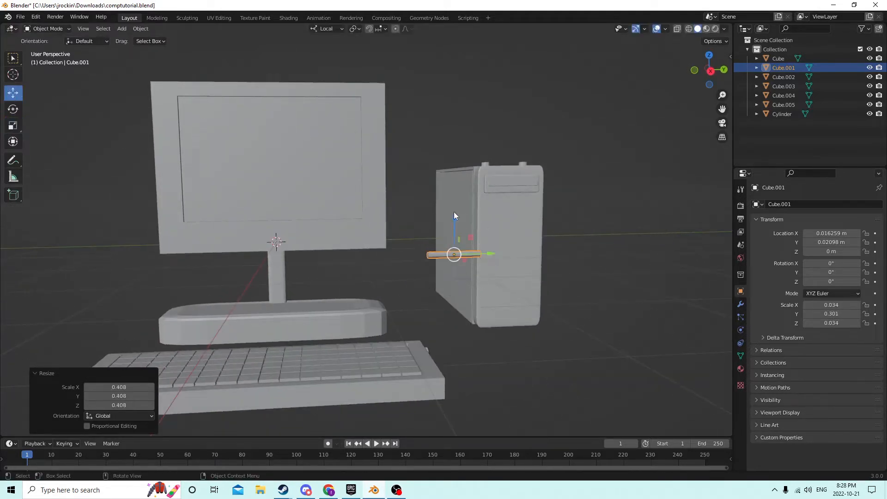
left_click_drag(454, 213, 453, 310)
scroll(441, 296, "up", 4)
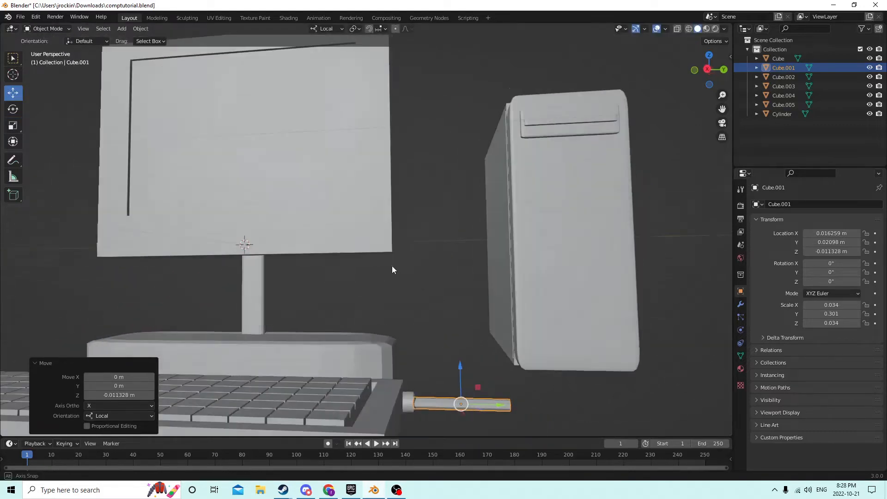
middle_click_drag(391, 266, 237, 198)
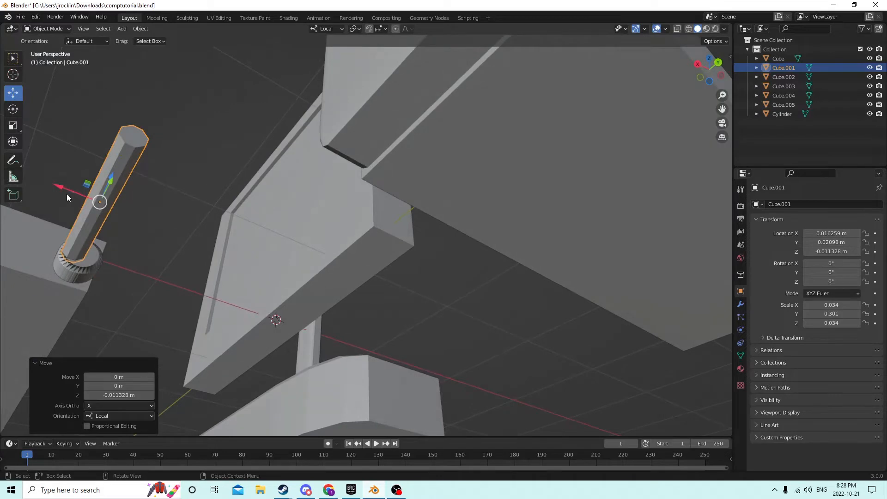
left_click_drag(67, 194, 68, 190)
Step: Shorten the rod to a Y scale of 0.266 and slide it against the connector at Y 0.02033 m
middle_click_drag(67, 189, 228, 297)
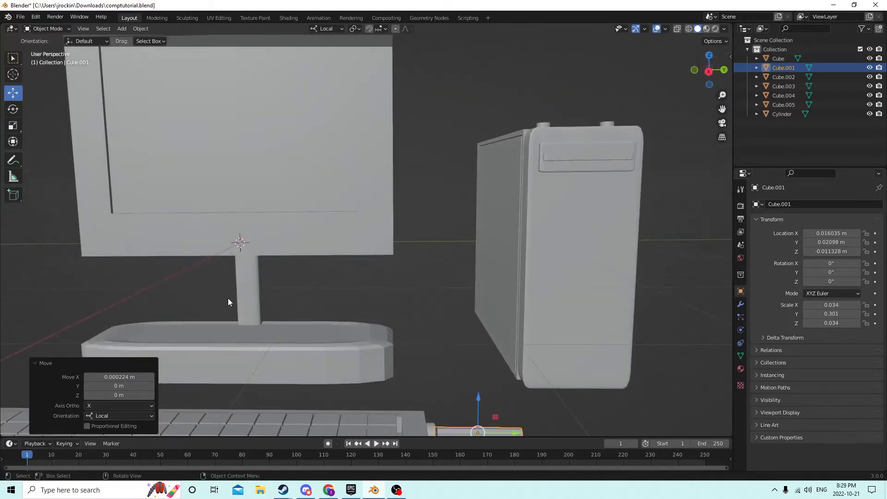
middle_click_drag(439, 321, 456, 353)
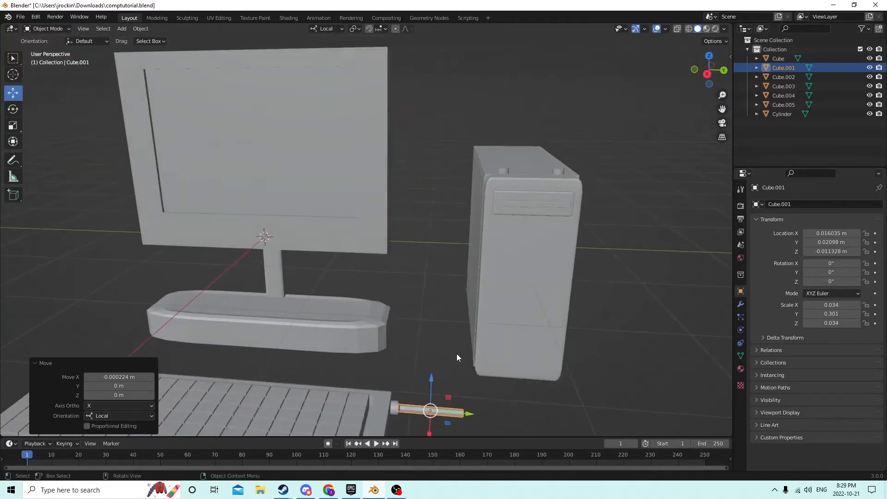
left_click(13, 125)
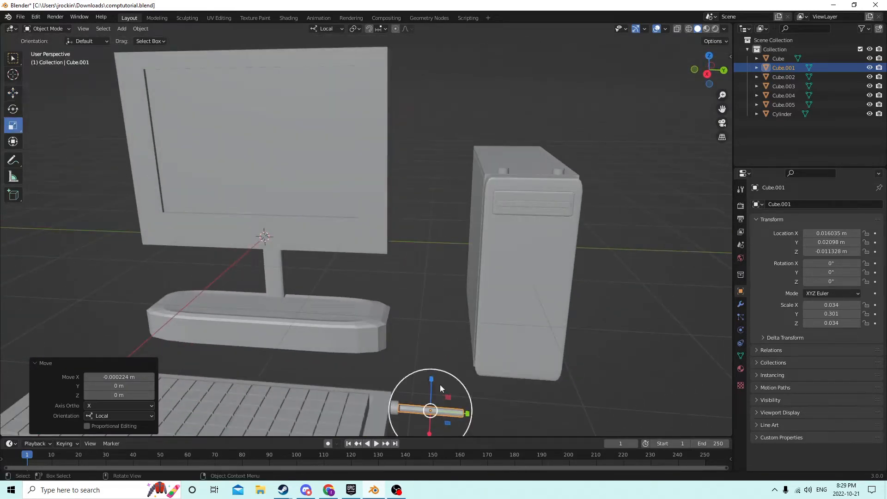
mouse_move(462, 412)
left_mouse_down()
mouse_move(453, 410)
mouse_move(463, 415)
left_mouse_up()
left_click(13, 94)
mouse_move(457, 397)
middle_mouse_down()
mouse_move(430, 359)
mouse_move(464, 381)
middle_mouse_up()
Step: Duplicate the rod in place and move the copy -0.00815 m along X, behind the original
key("shift+d")
right_click(469, 343)
left_click_drag(406, 418, 415, 378)
middle_click_drag(414, 378, 442, 370)
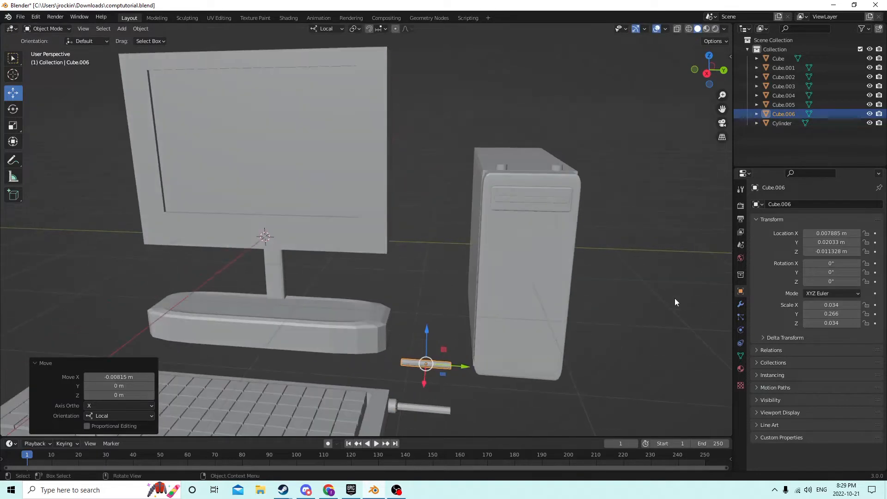
Step: Set the rod copy's Z rotation to 90°
left_click(830, 281)
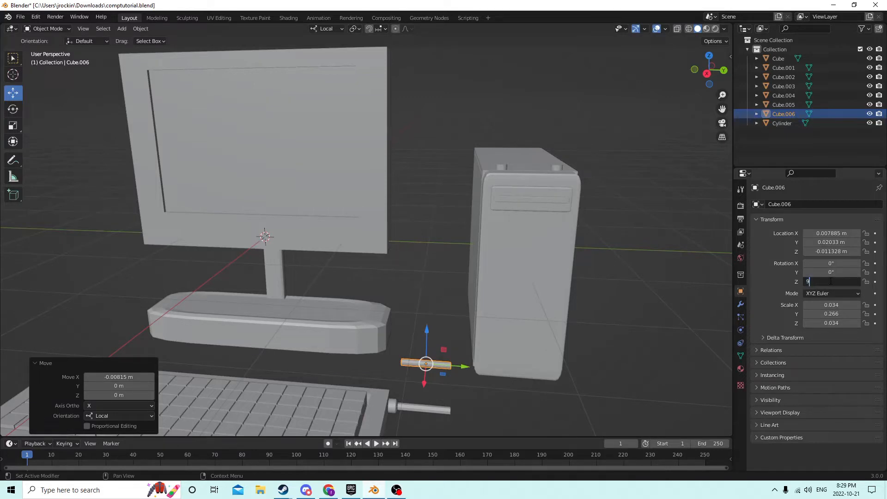
type("90")
key("Return")
Step: Move the rotated rod copy along its local X axis to Y 0.019915 m and raise it to Z -0.010677 m
middle_click_drag(600, 291, 474, 381)
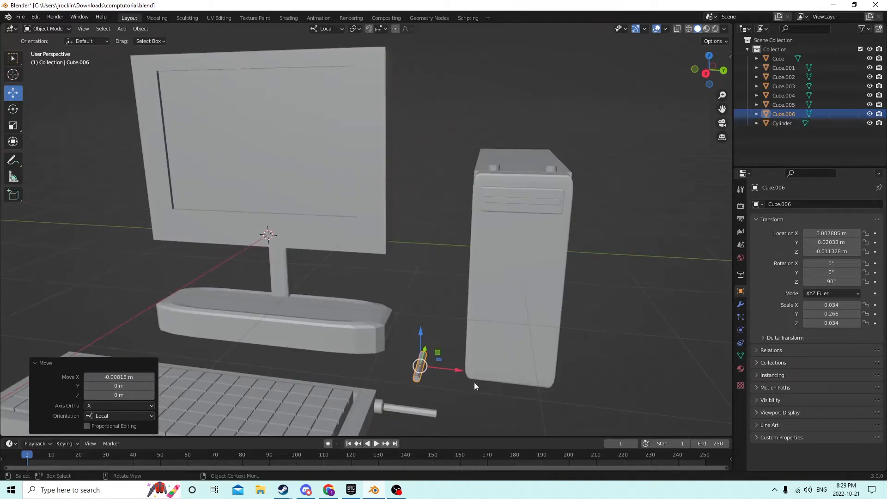
left_click_drag(454, 370, 481, 375)
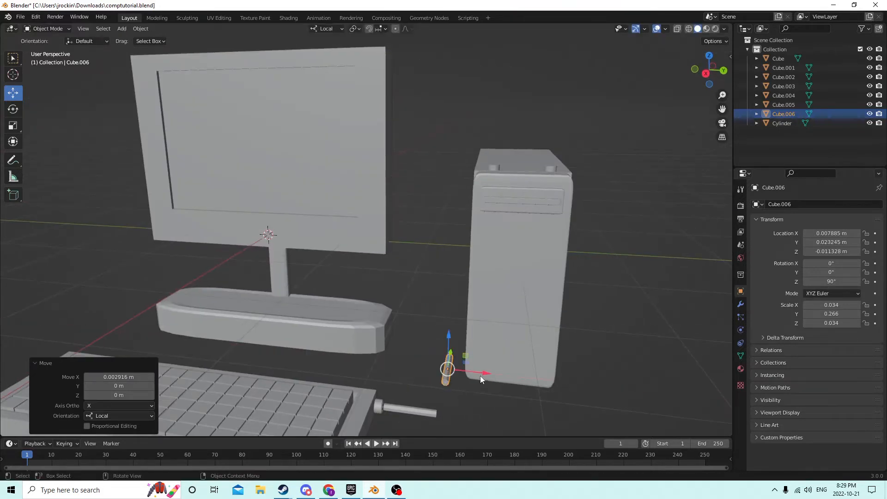
mouse_move(456, 350)
middle_mouse_down()
mouse_move(433, 348)
mouse_move(445, 354)
middle_mouse_up()
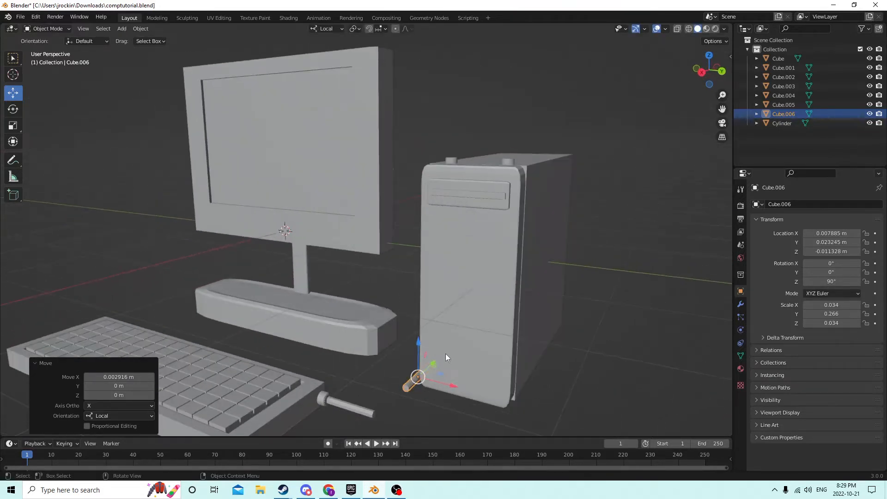
left_click_drag(434, 365, 411, 375)
scroll(411, 374, "up", 4)
mouse_move(412, 374)
middle_mouse_down()
mouse_move(427, 336)
mouse_move(414, 333)
mouse_move(393, 347)
mouse_move(424, 380)
middle_mouse_up()
left_click_drag(408, 401, 407, 347)
middle_click_drag(406, 347, 402, 381)
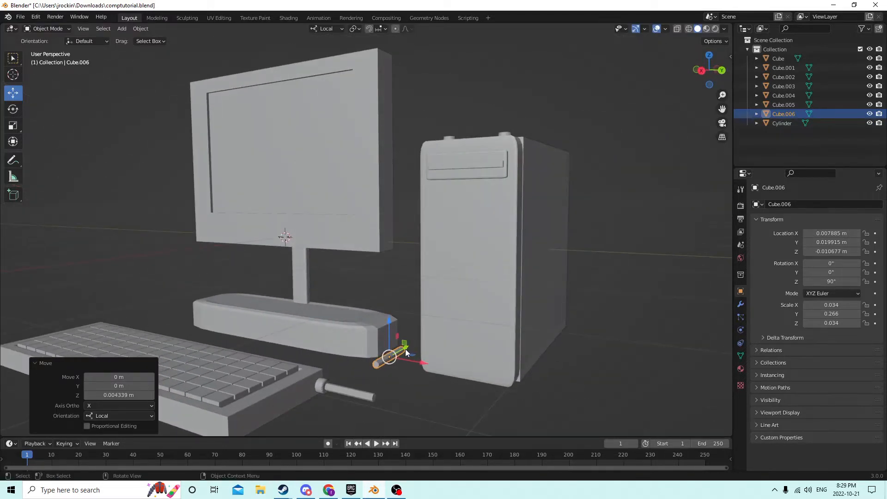
Step: Bring the rod copy level with the first rod at X 0.013109 m and Z -0.011299 m
left_click_drag(406, 349, 378, 372)
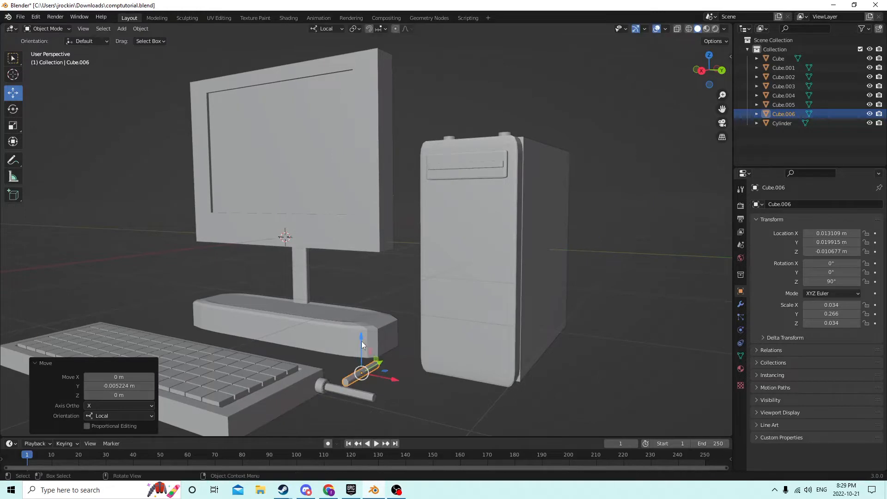
left_click_drag(361, 342, 359, 349)
middle_click_drag(360, 349, 388, 326)
left_click_drag(400, 327, 398, 317)
middle_click_drag(398, 316, 400, 331)
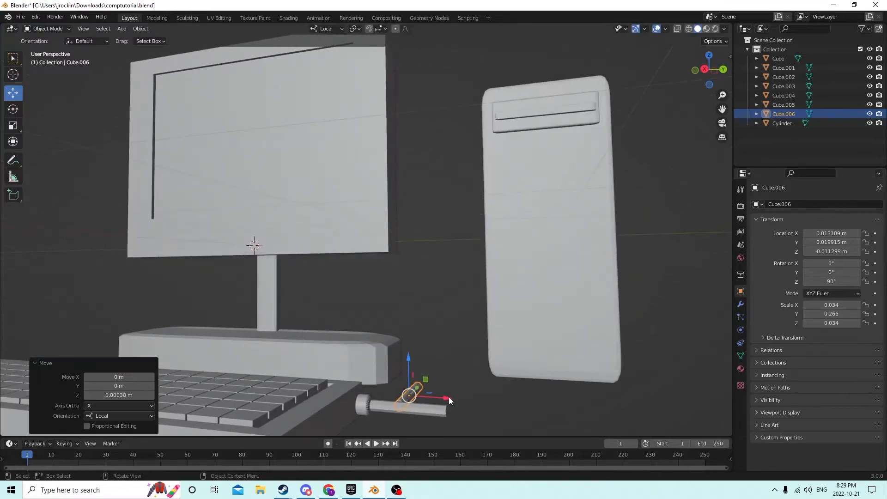
Step: Move the rod copy about 0.003103 m along its local X axis to the free end of the first rod
left_click_drag(448, 397, 486, 404)
middle_click_drag(486, 404, 453, 379)
scroll(468, 403, "up", 2)
scroll(448, 376, "up", 2)
scroll(457, 379, "down", 2)
key("g")
key("x")
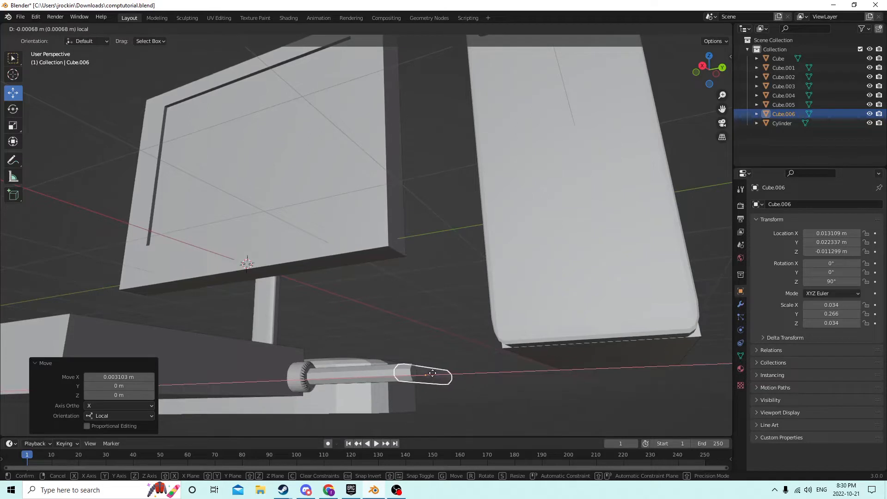
left_click(426, 373)
Step: Slide the rod copy along its own length to X 0.012779 m, beside the first rod's end
middle_click_drag(425, 374, 339, 367)
left_click_drag(308, 357, 300, 353)
scroll(307, 357, "up", 1)
middle_click_drag(328, 354, 351, 344)
scroll(344, 348, "up", 2)
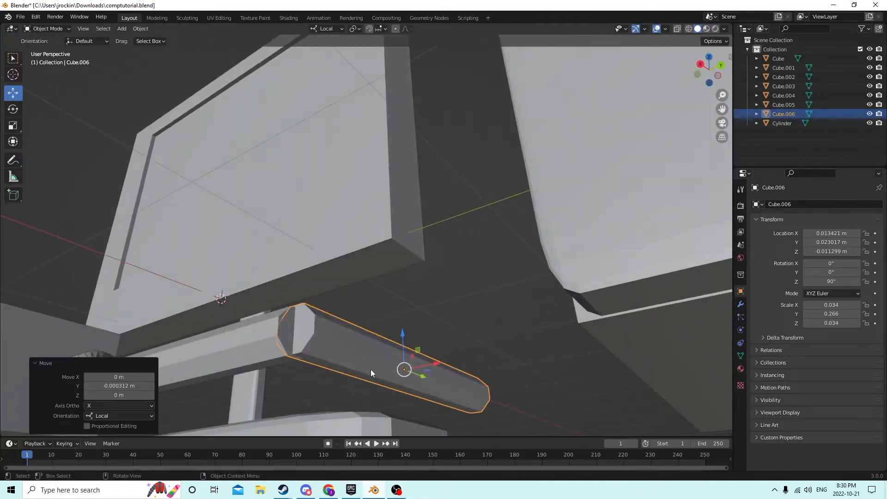
left_click_drag(417, 375, 440, 378)
middle_click_drag(440, 379, 436, 309)
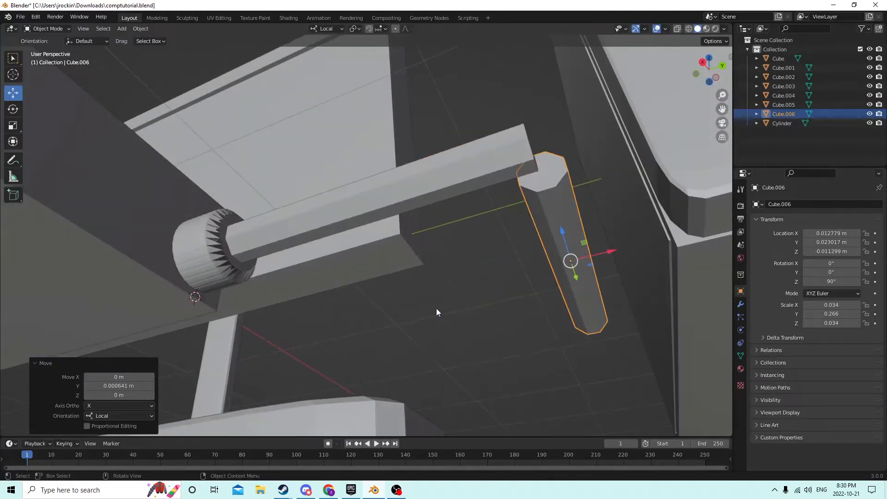
Step: Try to move an edge at the rod copy's near end along the local Y axis in Edit Mode
key("Tab")
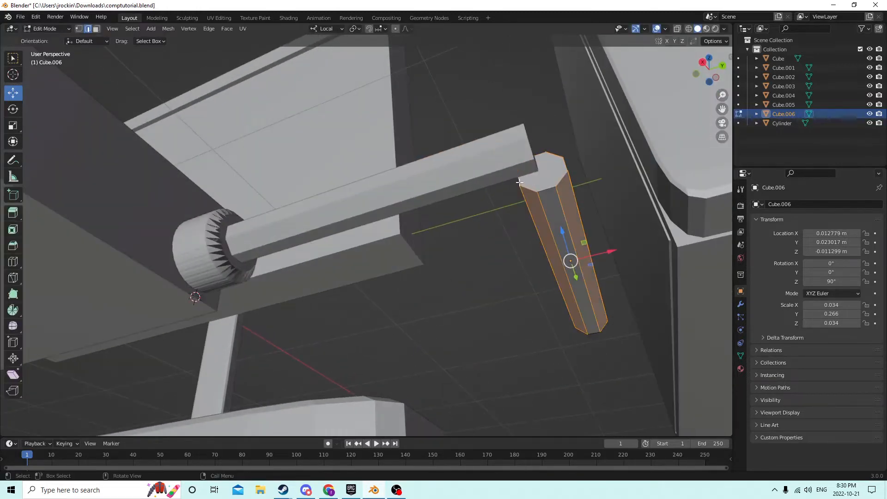
left_click(519, 182)
middle_click_drag(519, 182, 505, 199)
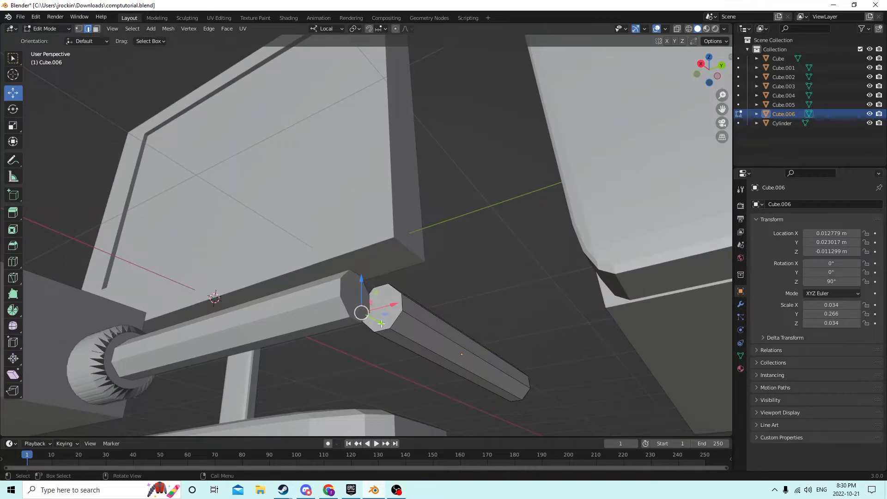
key("g")
key("y")
key("y")
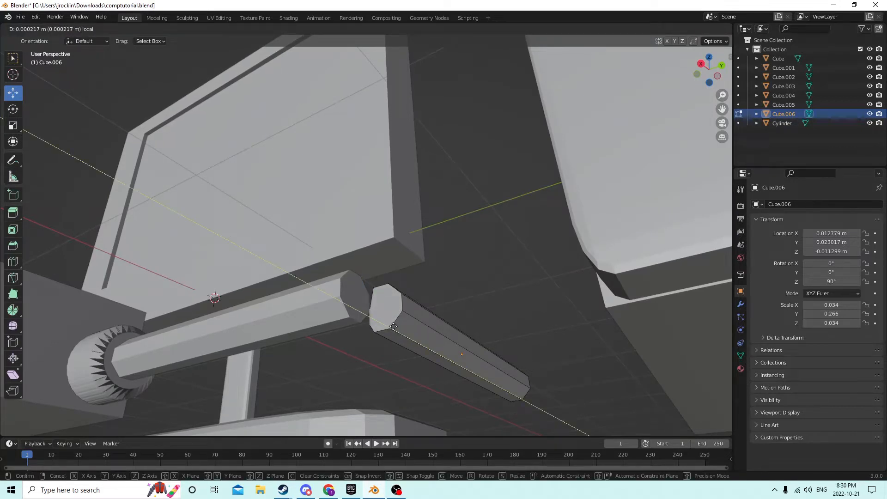
left_click(393, 327)
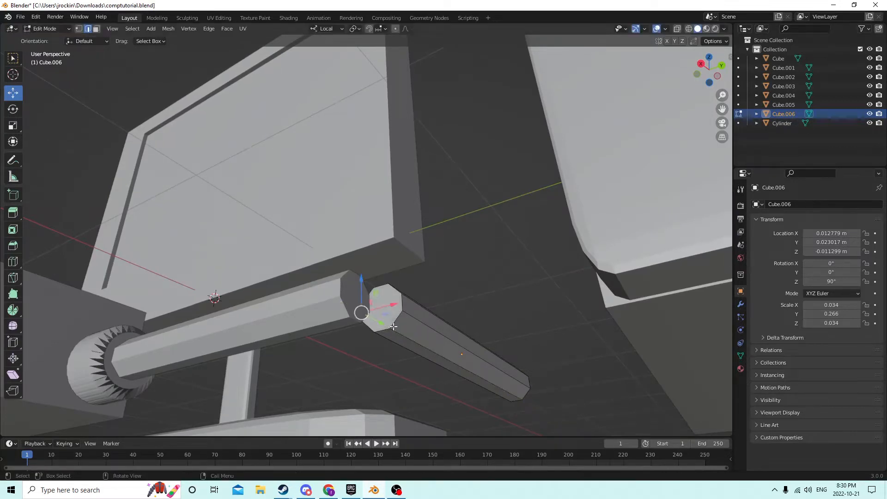
left_click(78, 29)
middle_click_drag(143, 67, 225, 56)
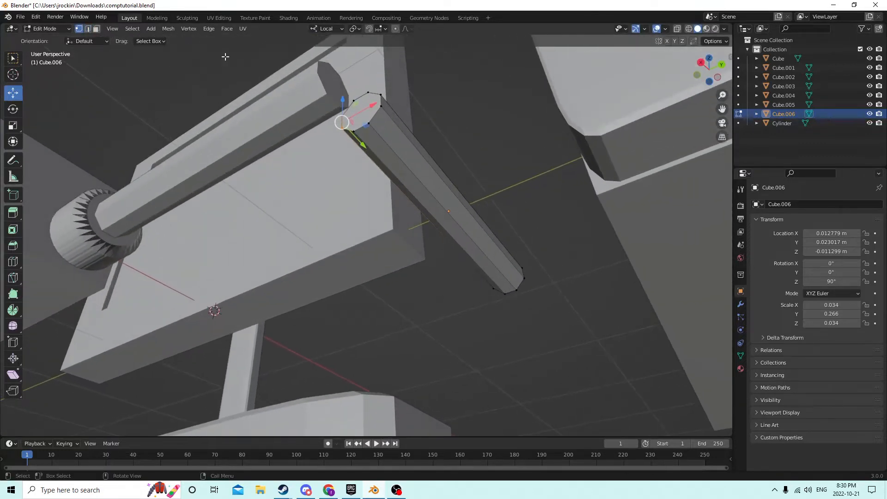
middle_click_drag(332, 107, 391, 212)
scroll(334, 136, "up", 5)
scroll(378, 179, "down", 4)
key("Tab")
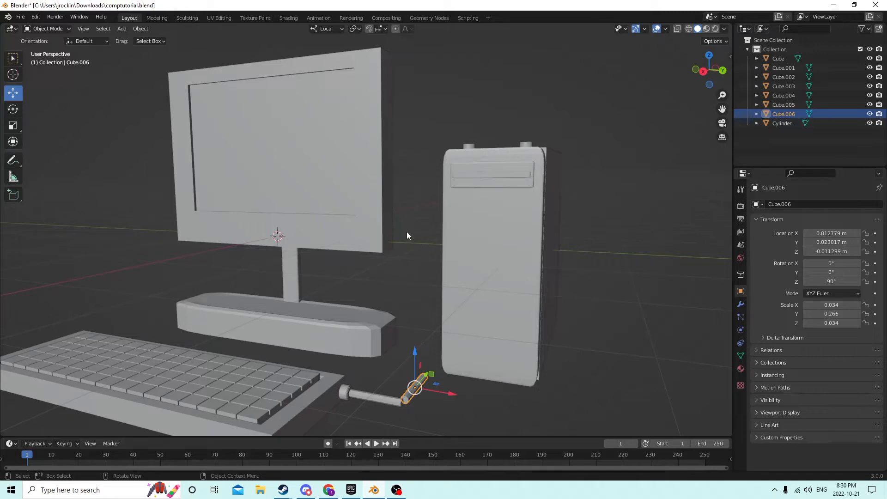
Step: Duplicate the rod copy in place for another cable segment
scroll(375, 258, "up", 4)
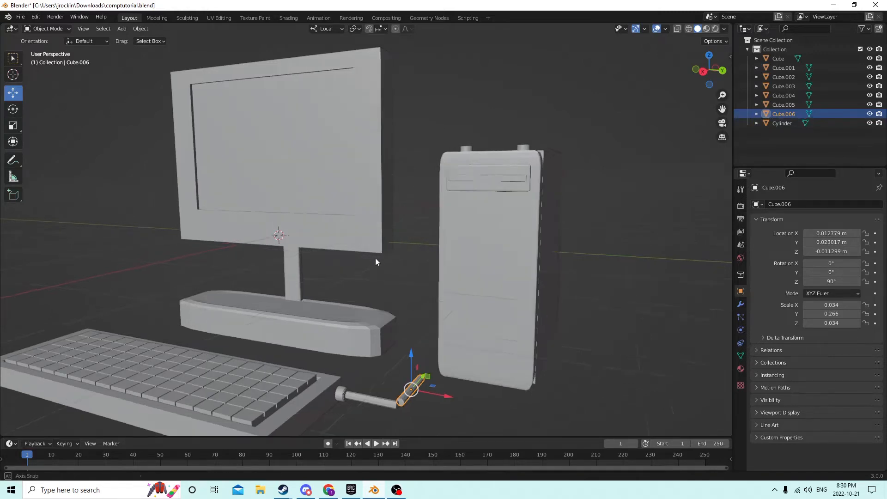
mouse_move(375, 257)
middle_mouse_down()
mouse_move(368, 208)
mouse_move(375, 217)
mouse_move(364, 249)
mouse_move(370, 239)
mouse_move(378, 256)
middle_mouse_up()
scroll(370, 239, "down", 3)
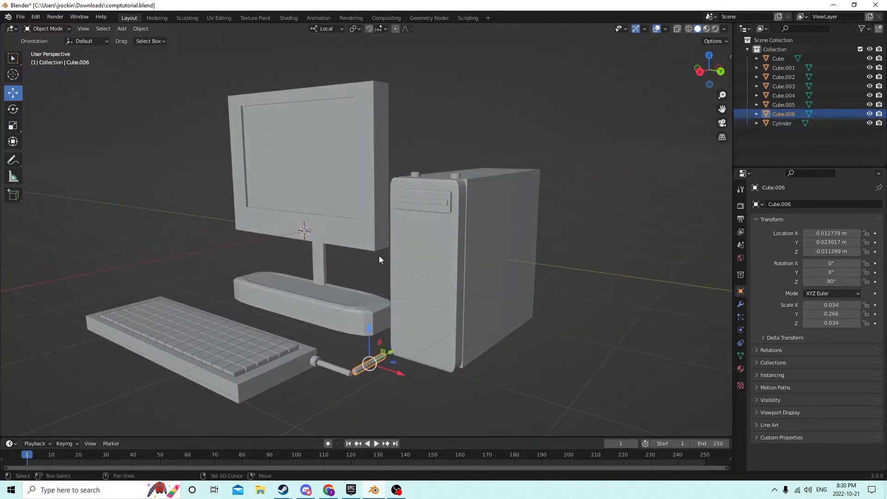
key("shift+d")
right_click(400, 251)
middle_click_drag(400, 251, 400, 295)
middle_click_drag(425, 345, 427, 368)
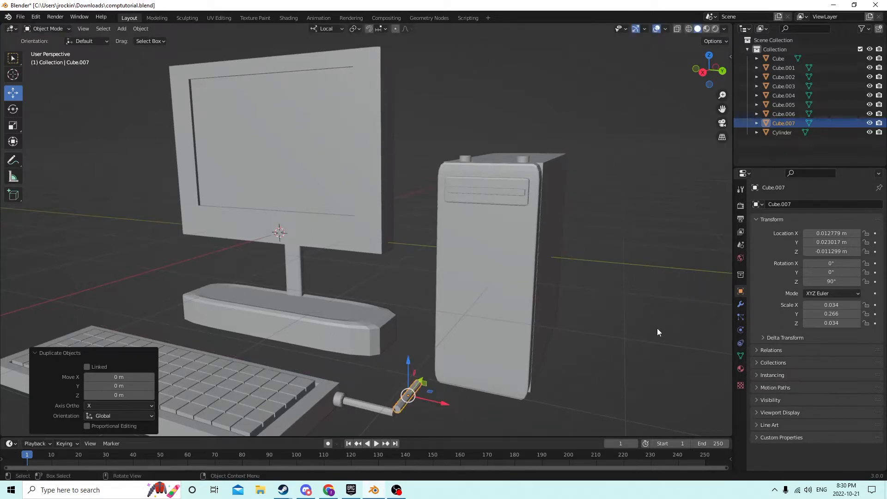
Step: Set the new rod's Z rotation to 45°, and reverse the angle to -45°
left_click(836, 283)
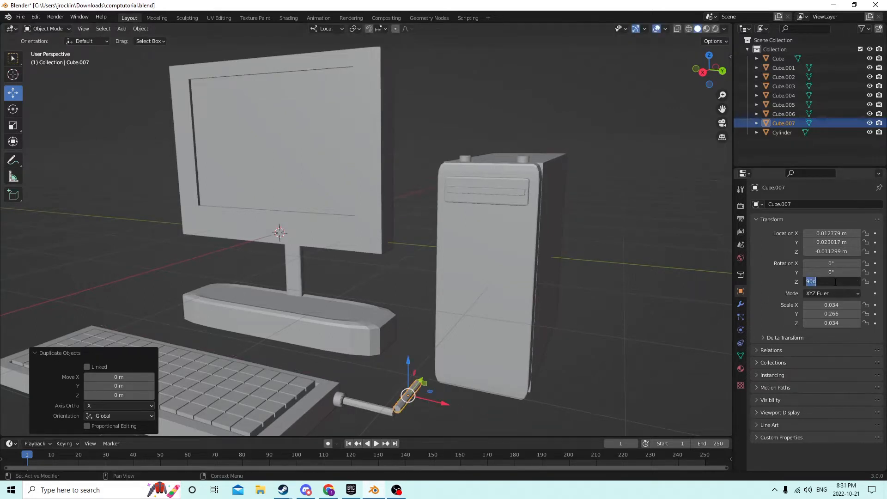
key("Return")
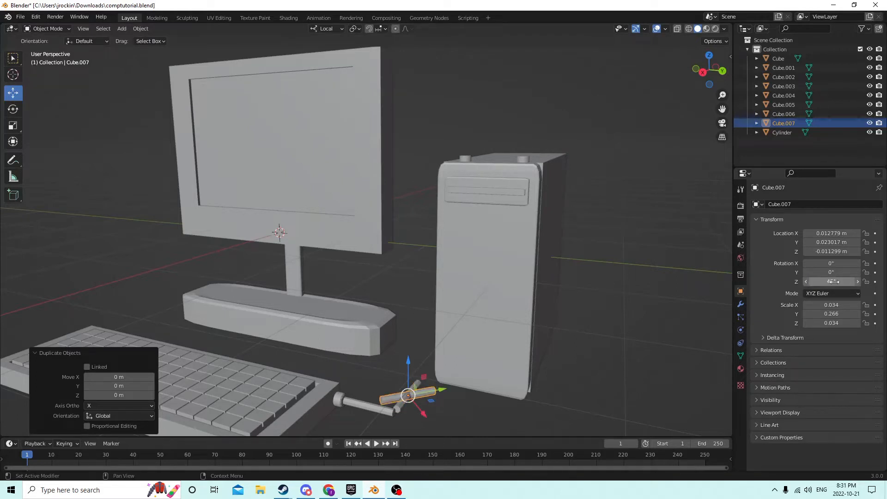
middle_click_drag(833, 281, 834, 282, "ctrl")
left_click(829, 275)
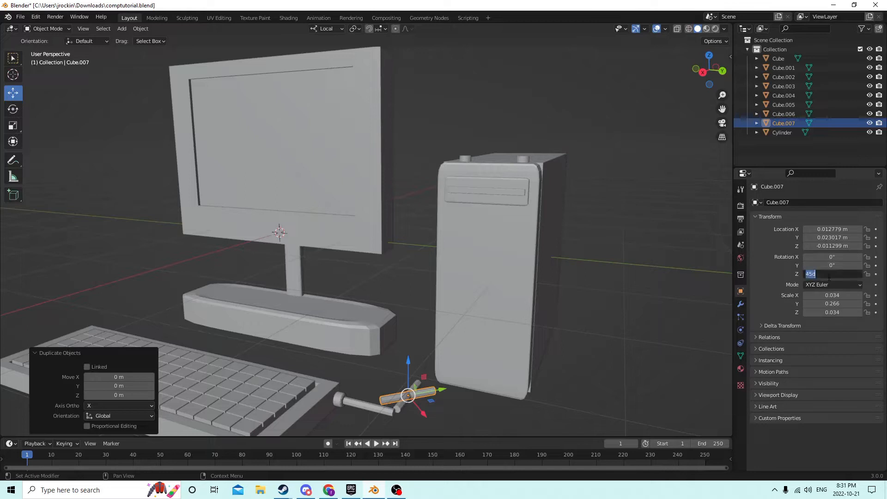
key("Return")
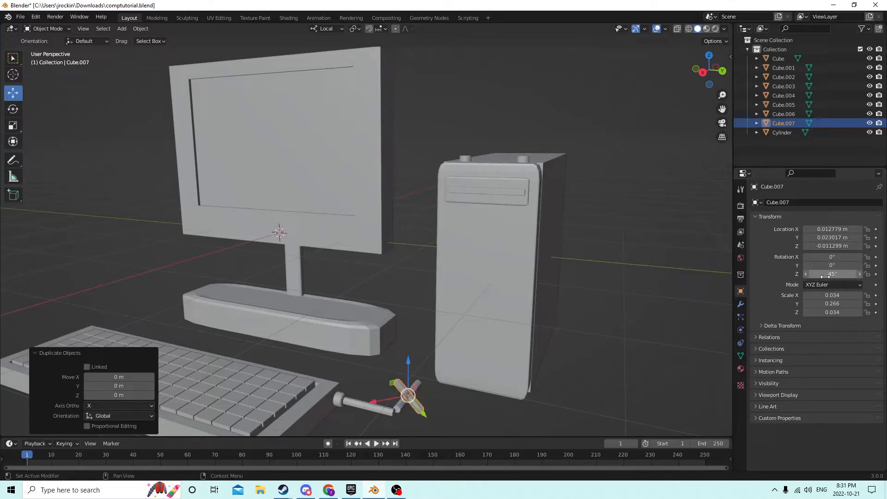
Step: Move the -45° rod along its local X axis to the cable's corner at X 0.014303 m, Y 0.021494 m
middle_click_drag(601, 300, 597, 274)
scroll(598, 275, "up", 5)
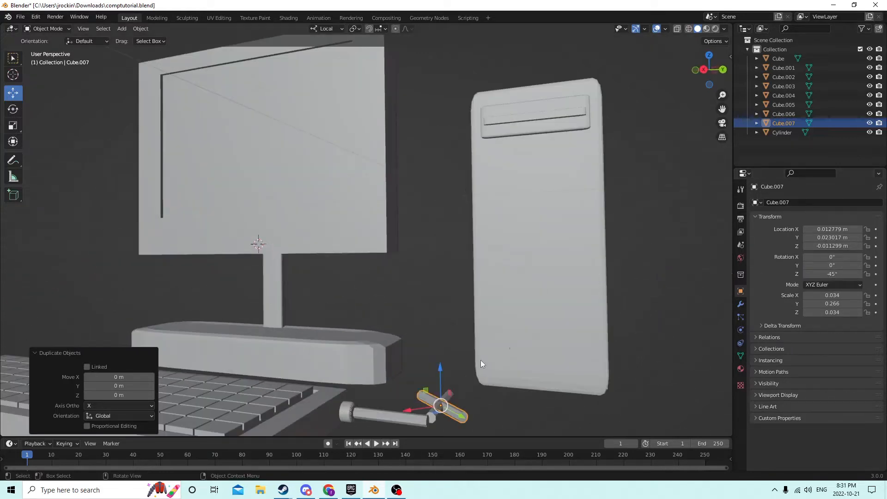
left_click_drag(414, 410, 380, 415)
middle_click_drag(380, 415, 353, 44)
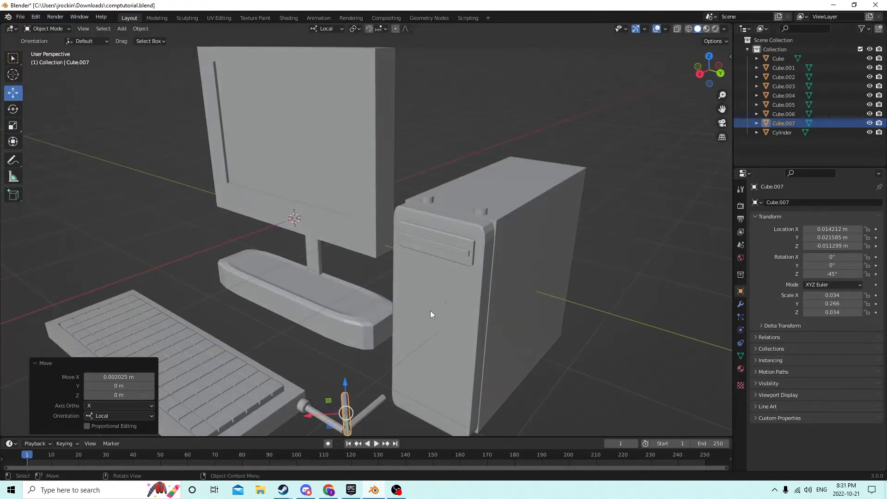
middle_click_drag(430, 310, 395, 315)
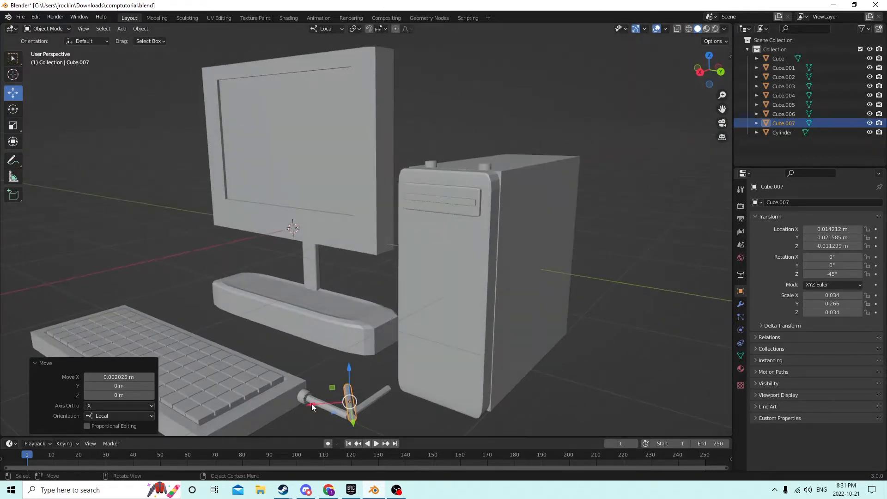
left_click_drag(310, 403, 308, 404)
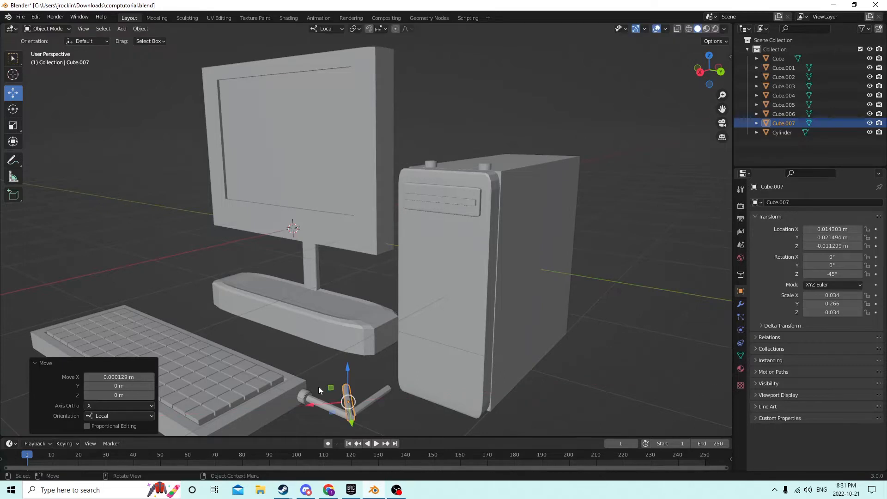
middle_click_drag(318, 386, 318, 353)
scroll(323, 361, "up", 1)
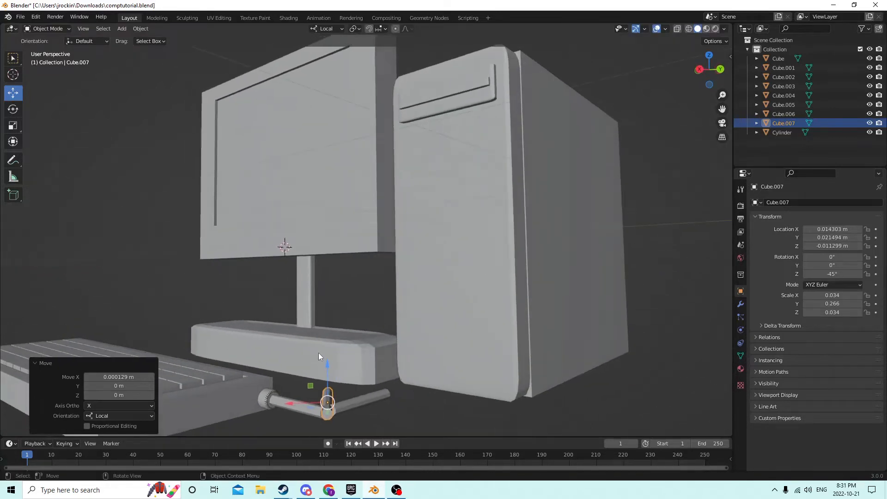
Step: Slide the 90° rod along its length toward the corner, to X 0.013146 m
left_click(364, 403)
left_click_drag(386, 398, 385, 400)
mouse_move(385, 400)
middle_mouse_down()
mouse_move(381, 374)
mouse_move(376, 401)
mouse_move(369, 381)
mouse_move(353, 378)
mouse_move(367, 401)
mouse_move(391, 405)
middle_mouse_up()
scroll(382, 381, "up", 1)
scroll(378, 386, "down", 3)
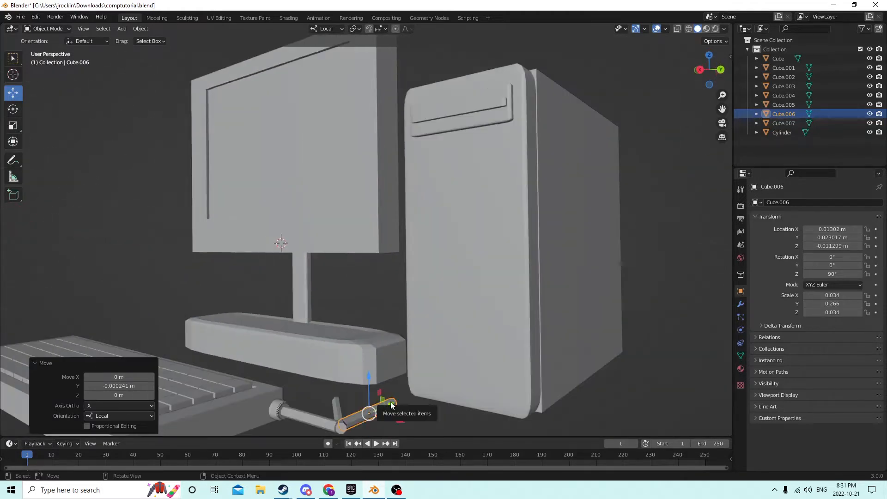
left_click_drag(391, 406, 387, 405)
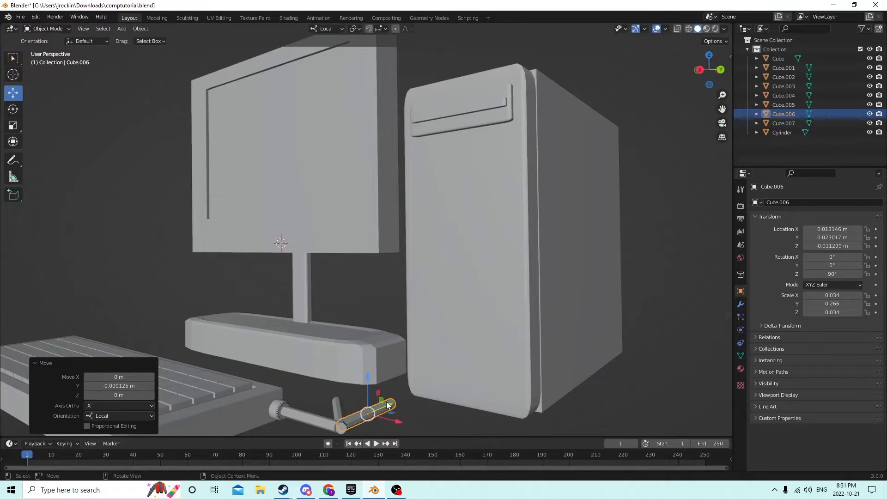
Step: Nudge the diagonal rod 0.00003 m along its local X axis, and delete that rod
left_click(337, 414)
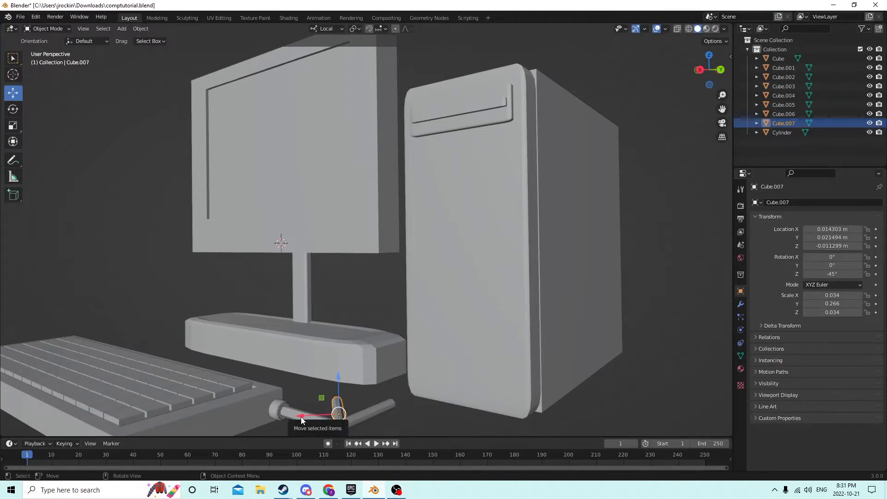
left_click_drag(301, 416, 309, 415)
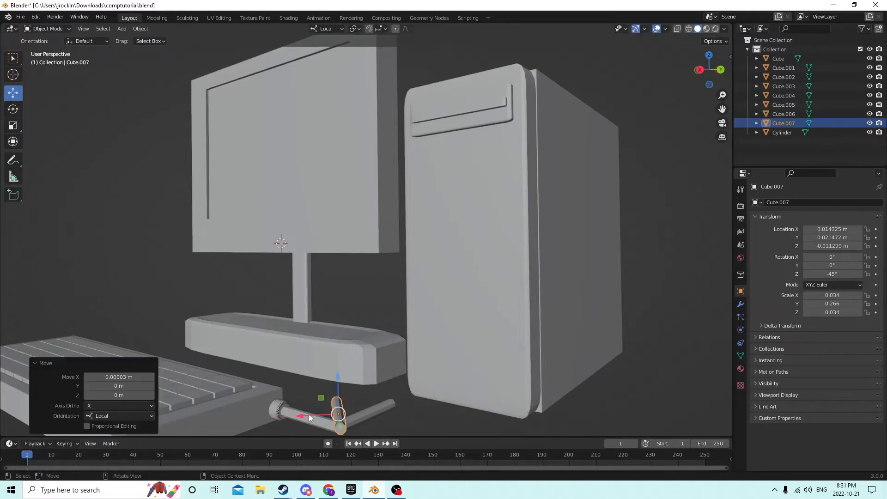
left_click(362, 416)
middle_click_drag(362, 415, 455, 359)
key("Delete")
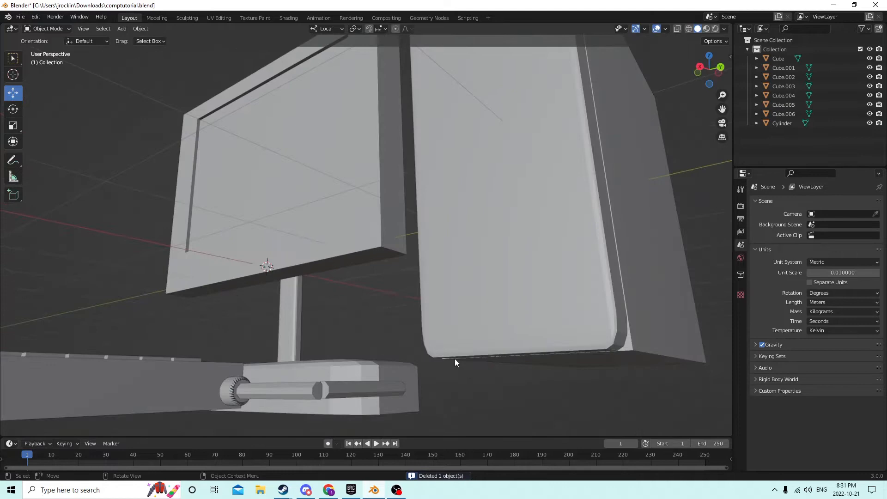
Step: Slide the 90° rod along its local Y axis to X 0.013677 m, meeting the first rod's end
left_click(355, 391)
middle_click_drag(354, 391, 414, 429)
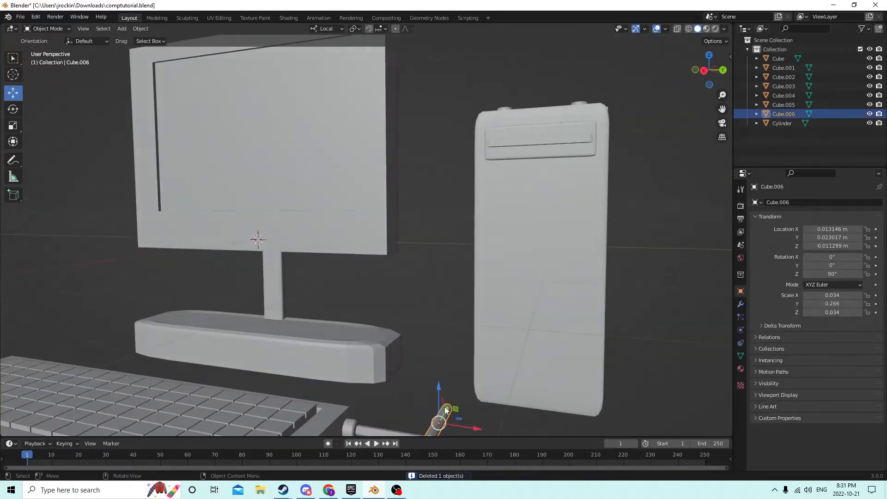
left_click_drag(446, 410, 442, 412)
middle_click_drag(442, 412, 385, 328)
left_click_drag(369, 237, 375, 247)
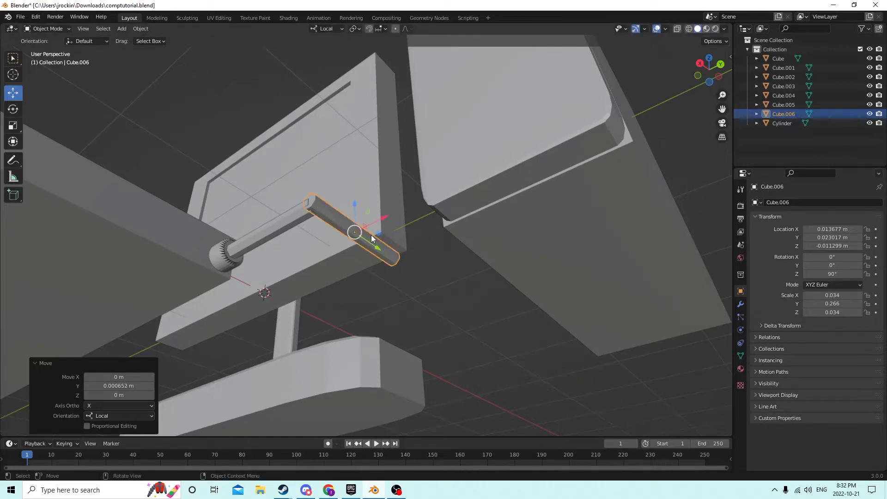
middle_click_drag(371, 234, 401, 230)
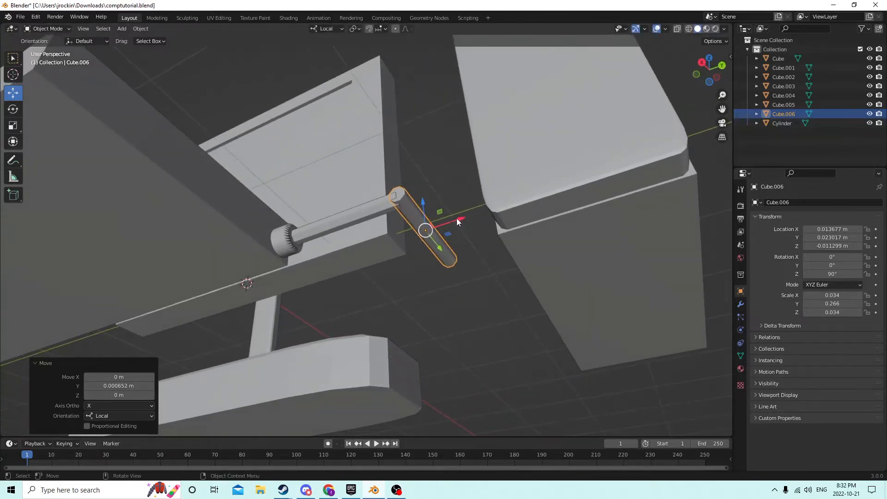
Step: Align the 90° rod with the first rod's end at Y 0.022763 m and slide it along its length to X 0.00054 m
left_click_drag(456, 218, 445, 219)
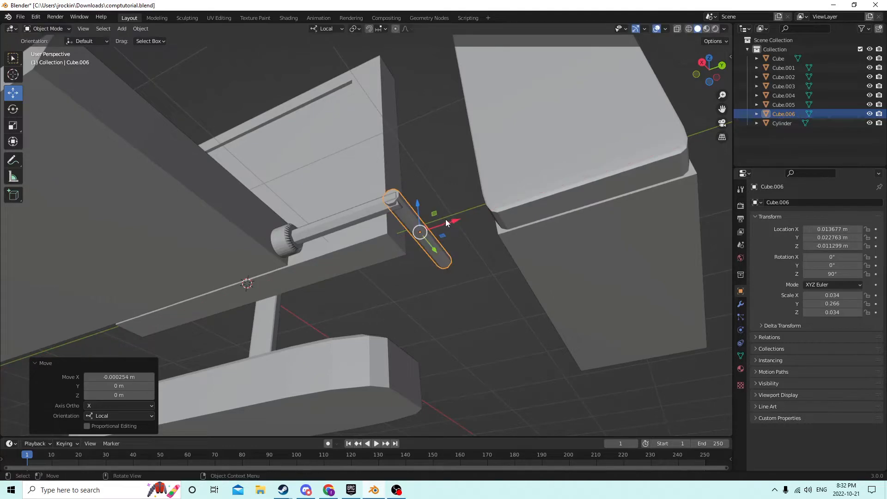
middle_click_drag(445, 219, 531, 347)
scroll(476, 272, "down", 2)
scroll(465, 293, "up", 1)
scroll(432, 277, "down", 2)
left_click_drag(478, 287, 372, 241)
Step: Stretch the 90° rod along its local Y axis to a scale of 1.494, running alongside the tower
left_click(13, 125)
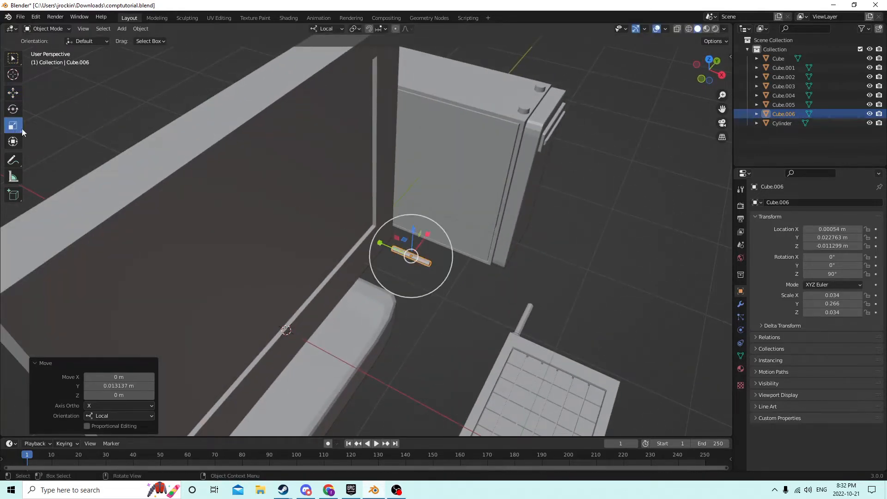
left_click_drag(382, 245, 209, 165)
middle_click_drag(254, 179, 407, 203)
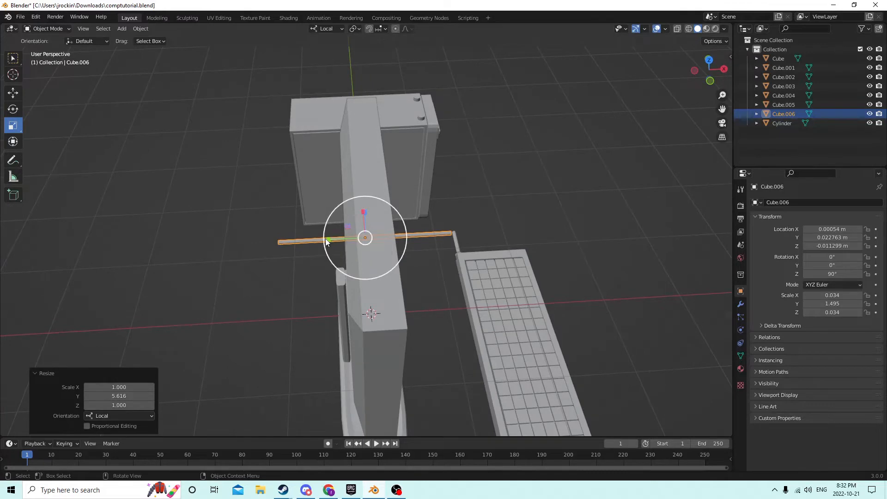
left_click_drag(328, 241, 322, 238)
middle_click_drag(322, 238, 326, 181)
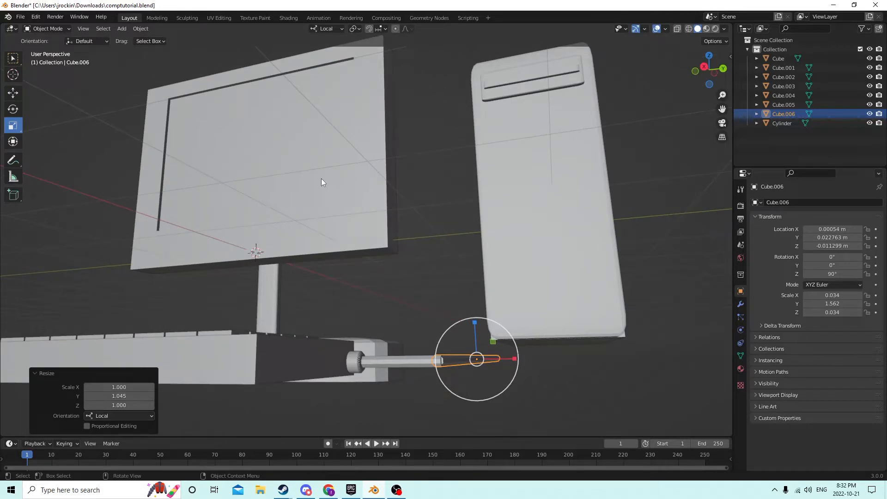
middle_click_drag(515, 179, 446, 200)
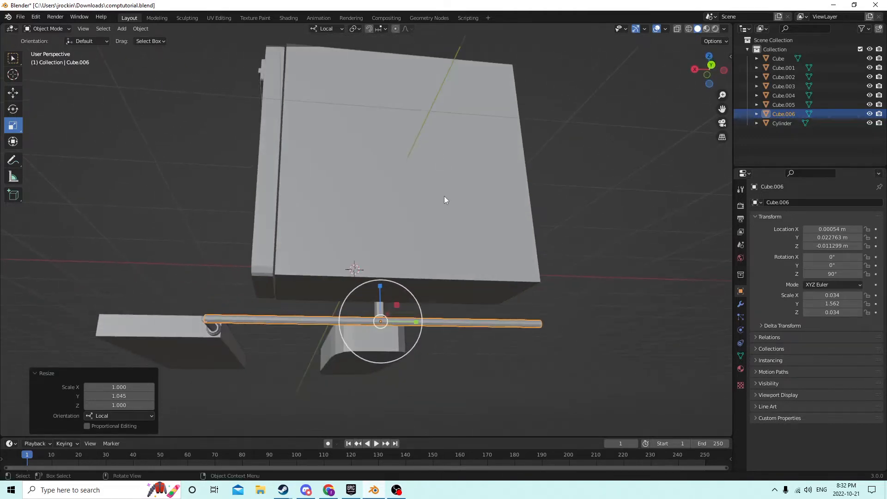
left_click_drag(404, 322, 411, 321)
middle_click_drag(396, 303, 389, 317)
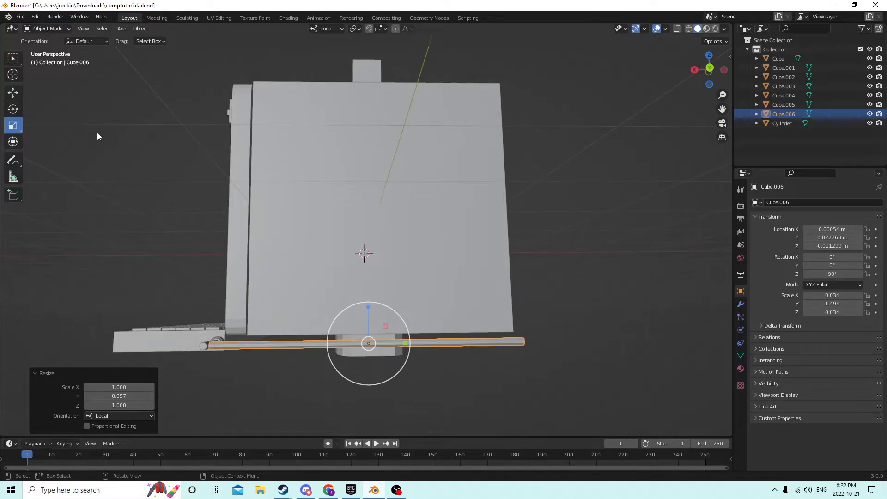
Step: Slide the long rod along its local Y axis to X 0.001336 m, meeting the first rod's end
left_click(13, 93)
middle_click_drag(61, 105, 155, 126)
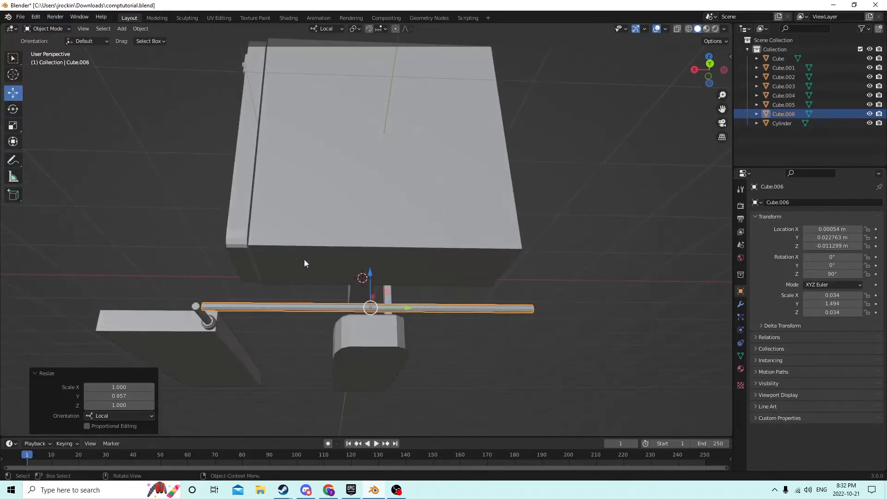
left_click_drag(408, 310, 398, 309)
middle_click_drag(398, 310, 455, 314)
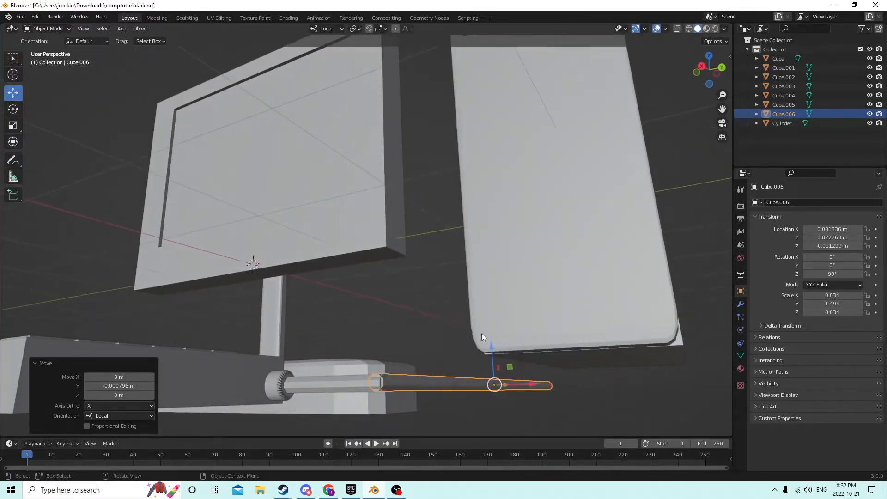
middle_click_drag(495, 349, 397, 326)
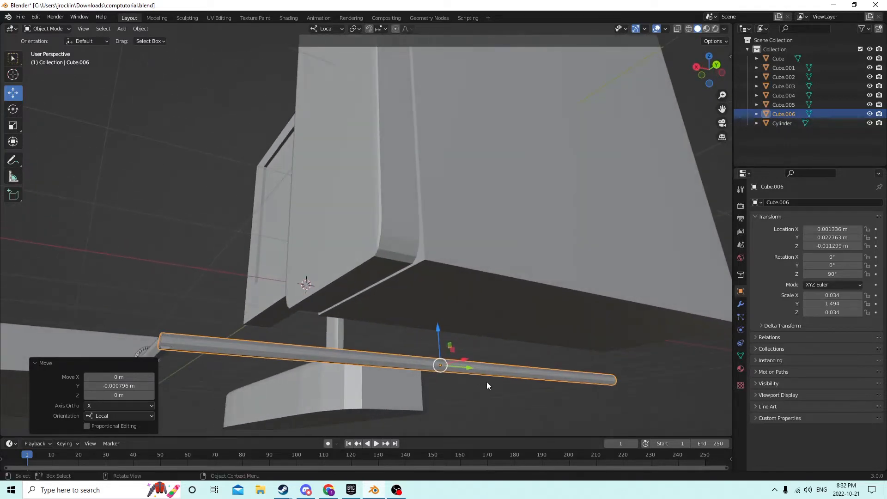
mouse_move(486, 370)
middle_mouse_down()
mouse_move(458, 368)
mouse_move(477, 359)
mouse_move(492, 370)
mouse_move(454, 348)
mouse_move(492, 358)
middle_mouse_up()
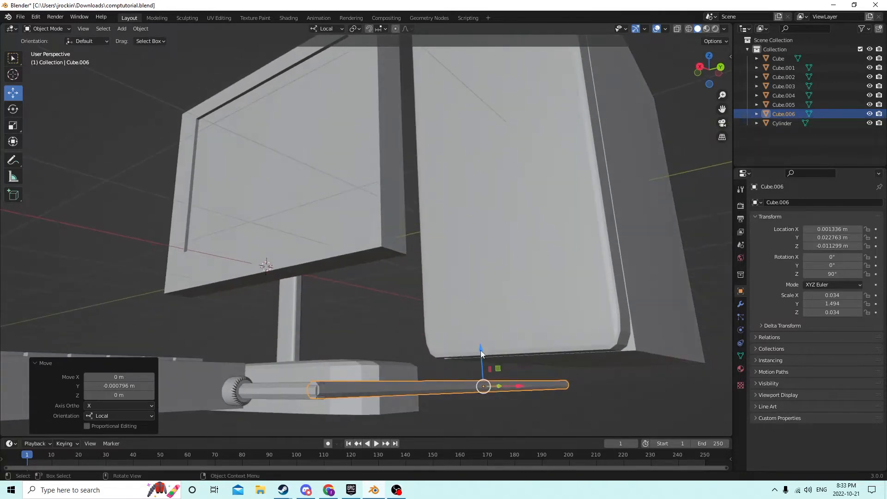
left_click_drag(480, 350, 481, 351)
middle_click_drag(480, 350, 556, 370)
scroll(343, 372, "up", 3)
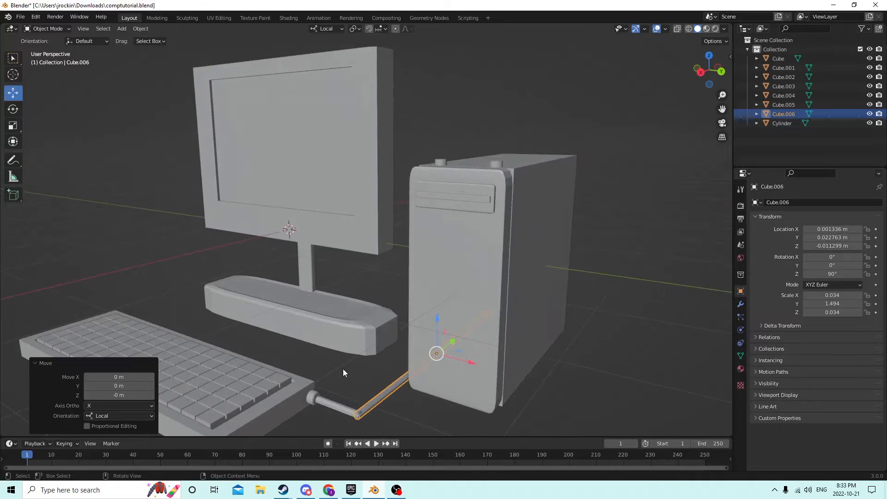
Step: Duplicate the short rod at the keyboard connector and move the copy along its local X axis to X -0.023347 m, behind the tower
left_click(329, 404)
middle_click_drag(372, 362, 426, 337)
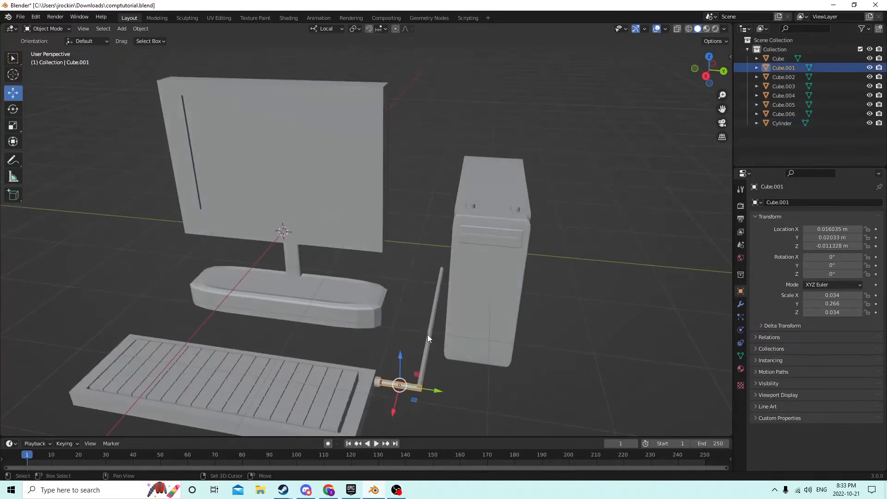
key("shift+d")
key("Escape")
middle_click_drag(455, 297, 426, 344)
left_click_drag(361, 428, 404, 363)
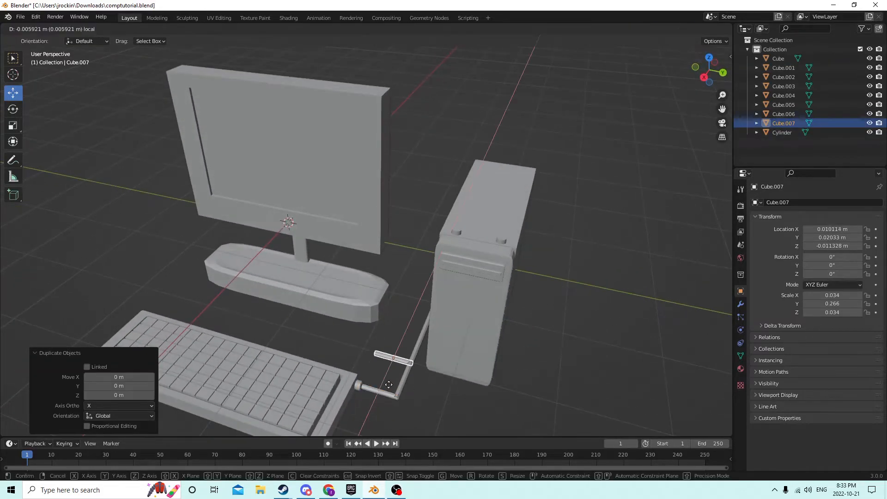
middle_click_drag(450, 234, 323, 259)
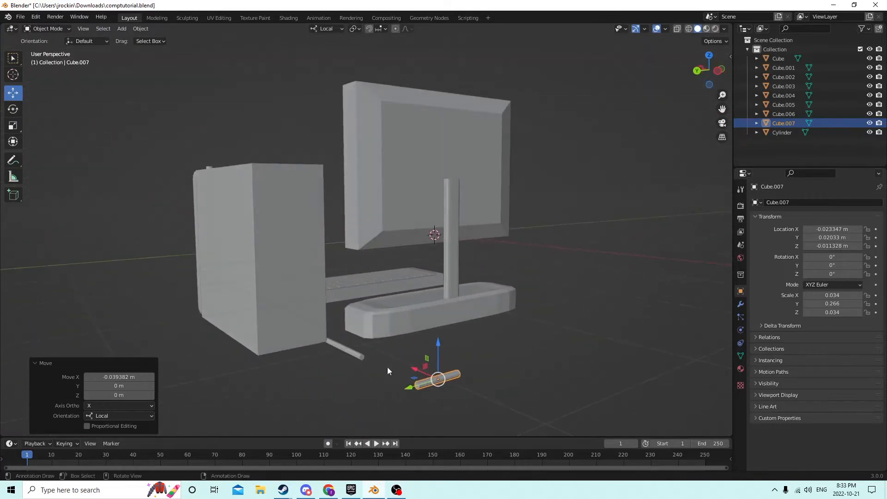
Step: Slide the copied rod along its local Y axis to Y 0.027271 m and bring it closer to the long rod's rear end
left_click_drag(410, 391, 347, 405)
middle_click_drag(347, 406, 309, 397)
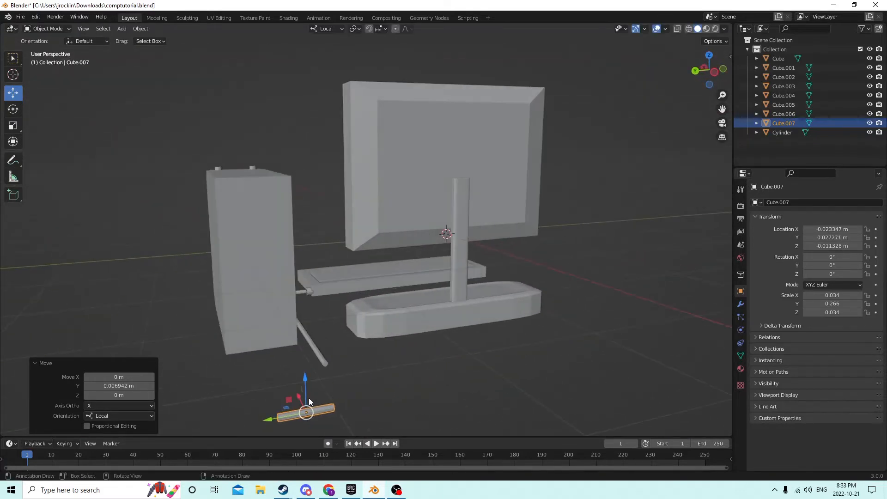
left_click_drag(297, 398, 305, 390)
middle_click_drag(305, 390, 388, 336)
Step: Shorten the long rod to a Y scale of 1.410 and slide it along its length to X 0.002176 m
left_click(399, 329)
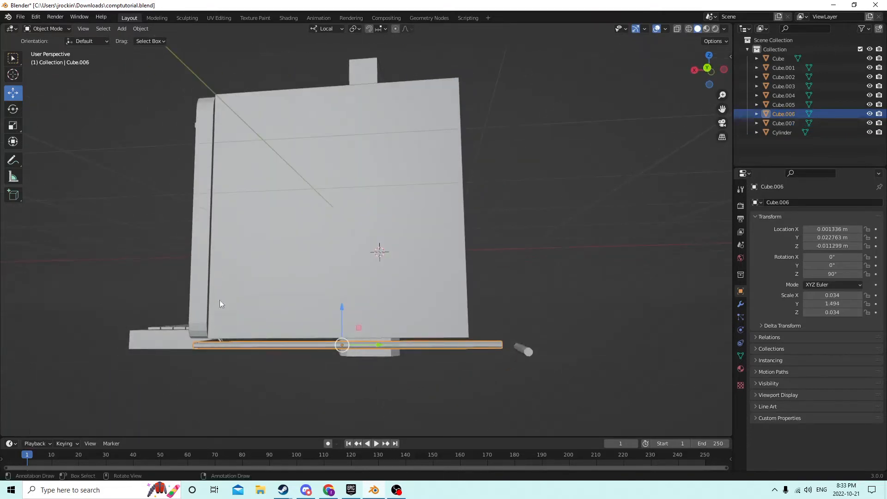
left_click(15, 125)
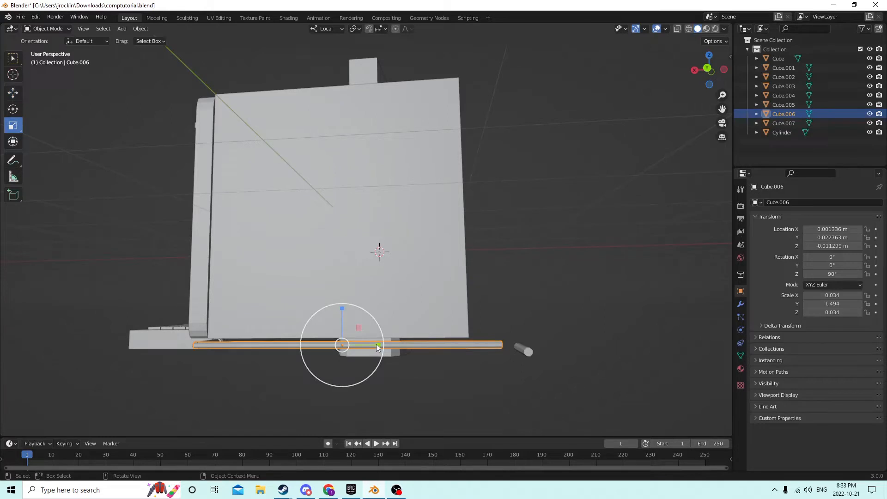
left_click_drag(376, 344, 372, 343)
middle_click_drag(371, 343, 303, 240)
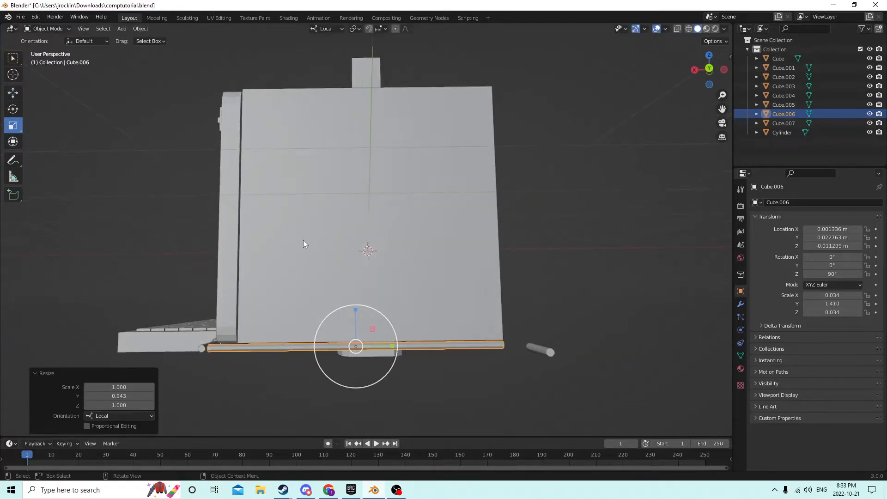
left_click(13, 93)
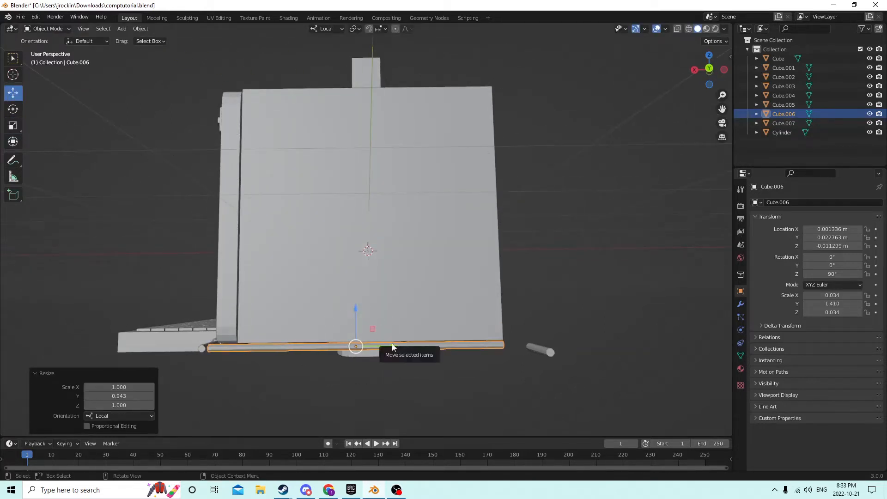
left_click_drag(379, 344, 380, 340)
middle_click_drag(380, 340, 375, 405)
middle_click_drag(371, 410, 417, 332)
Step: Move the copied short rod to X -0.011072 m, Y 0.025226 m at the long rod's rear end
left_click(333, 424)
key("g")
left_click(237, 341)
key("g")
key("x")
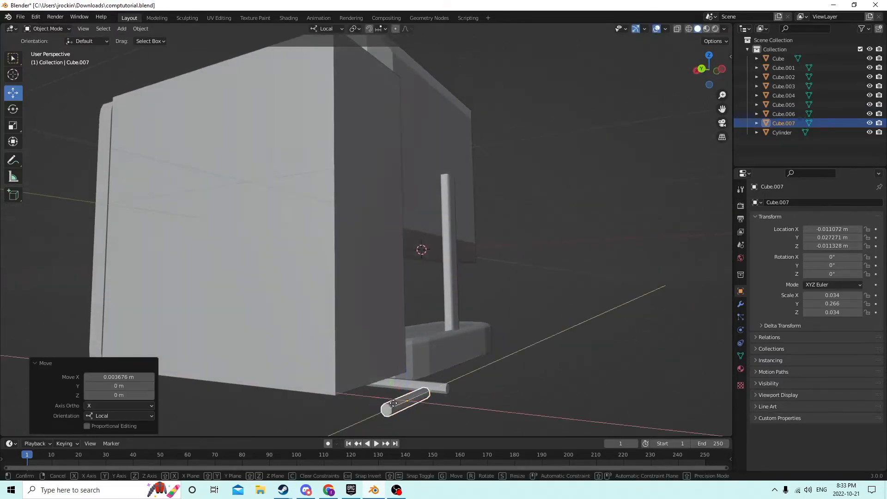
key("Escape")
key("g")
key("y")
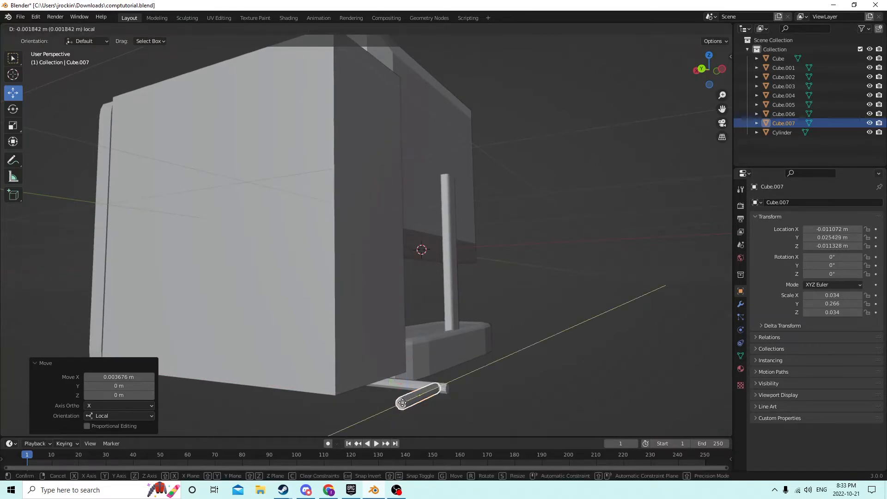
left_click(407, 403)
middle_click_drag(408, 402, 414, 411)
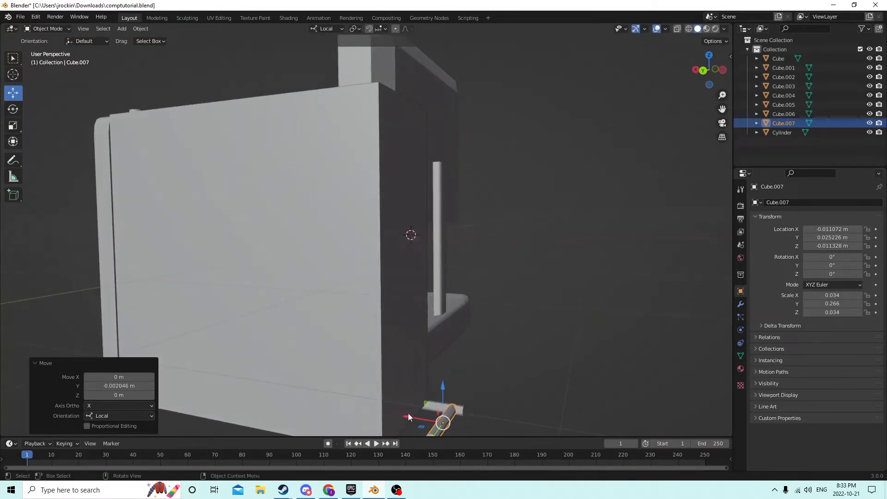
Step: Shift the rear short rod along its local X axis to X -0.011607 m to form the cable's second corner
key("g")
key("x")
left_click(416, 414)
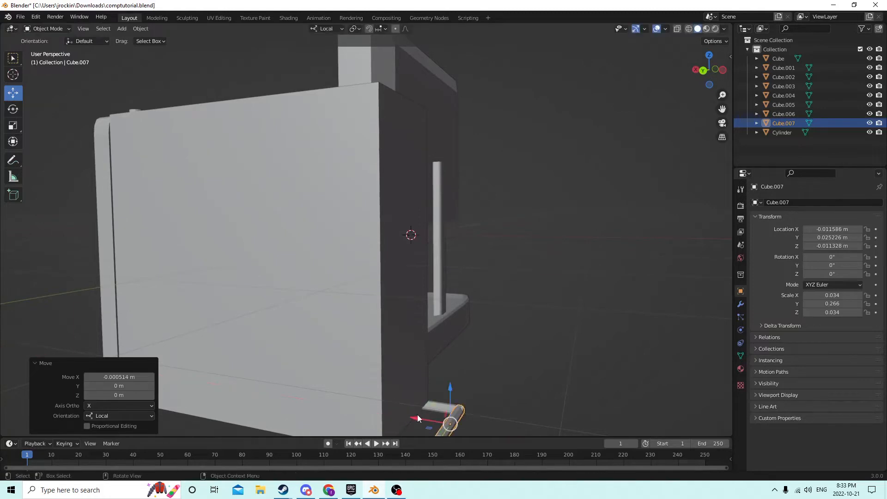
middle_click_drag(417, 414, 257, 284)
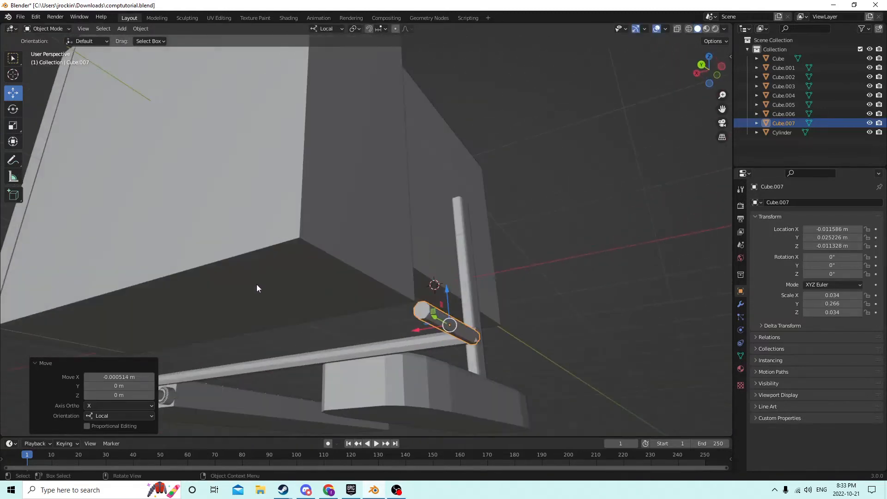
left_click_drag(417, 329, 405, 326)
middle_click_drag(406, 325, 378, 342)
middle_click_drag(343, 377, 284, 390)
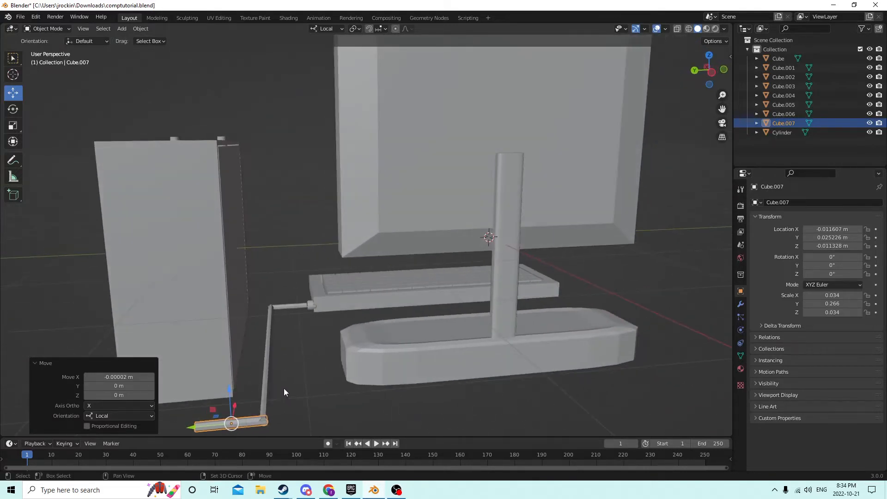
Step: Duplicate the rear short rod in place and set the copy's X rotation to 90° to stand it upright
key("shift+d")
key("Escape")
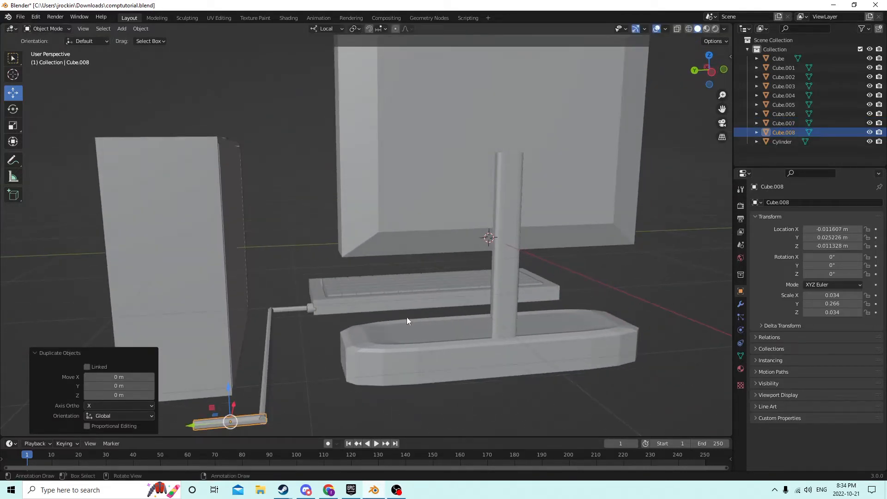
middle_click_drag(406, 317, 373, 318)
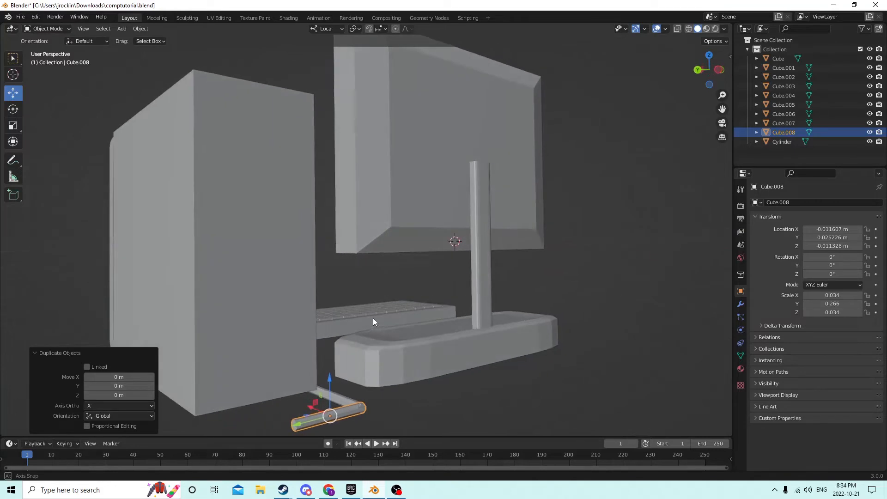
left_click(816, 256)
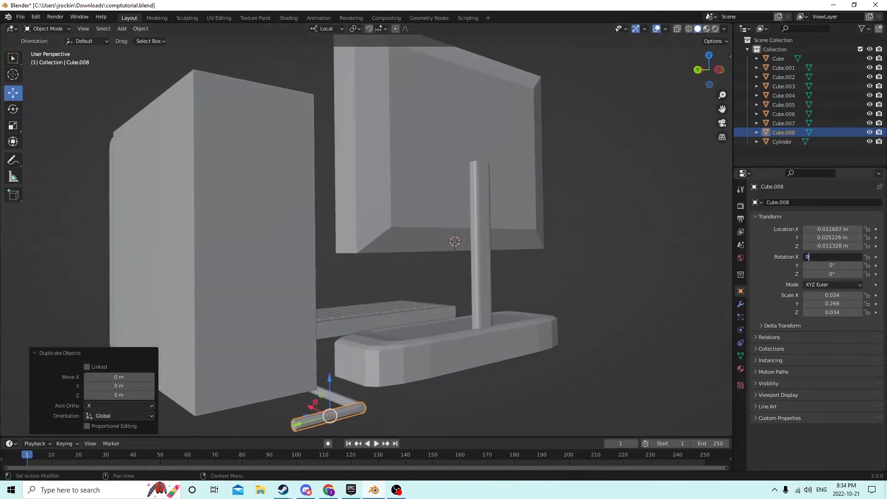
key("Return")
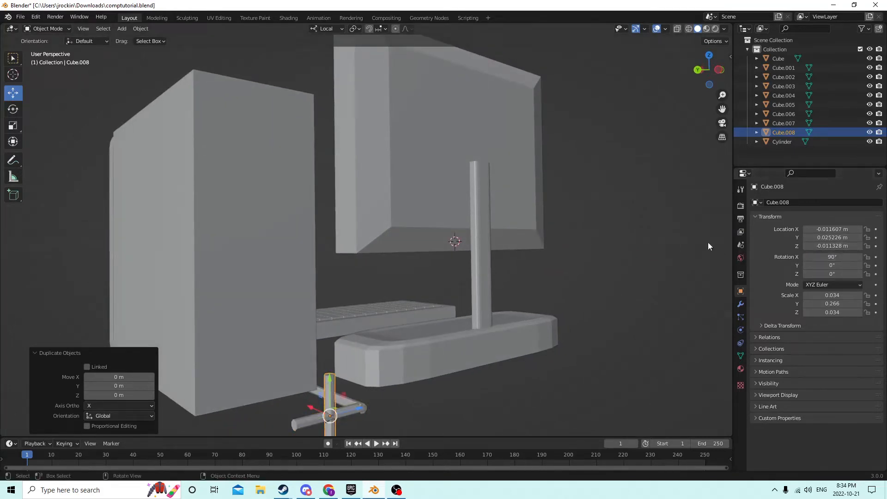
middle_click_drag(707, 242, 452, 295)
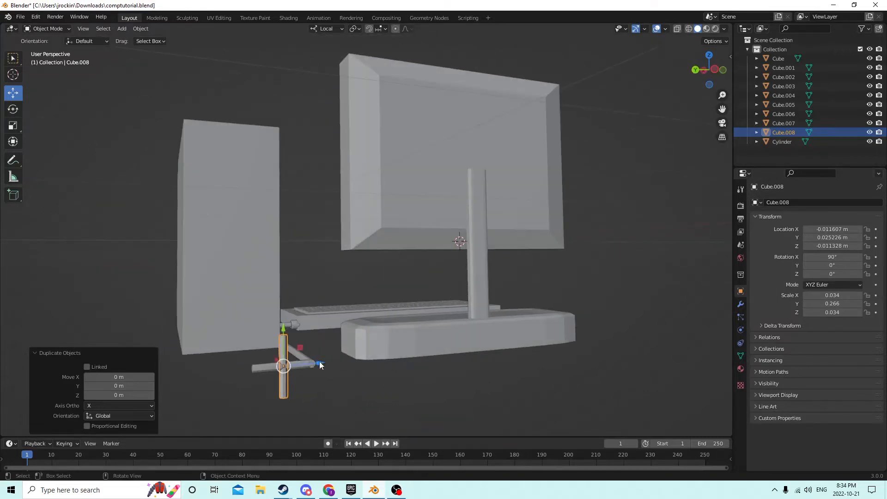
Step: Move the upright rod to Y 0.027672 m, Z -0.008866 m so it rises from the rear rod's outer end behind the tower
left_click_drag(321, 365, 289, 356)
middle_click_drag(289, 356, 274, 312)
left_click_drag(282, 309, 280, 279)
middle_click_drag(280, 286, 283, 313)
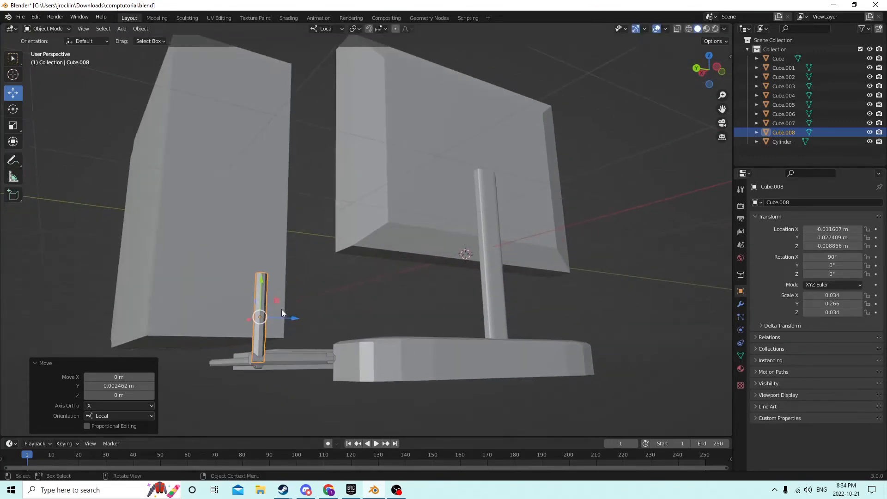
left_click_drag(297, 316, 289, 315)
middle_click_drag(289, 315, 398, 331)
middle_click_drag(470, 335, 462, 337)
Step: Move the edges at the long rod's rear end -0.00019 m along local Y in edge-select mode
key("Tab")
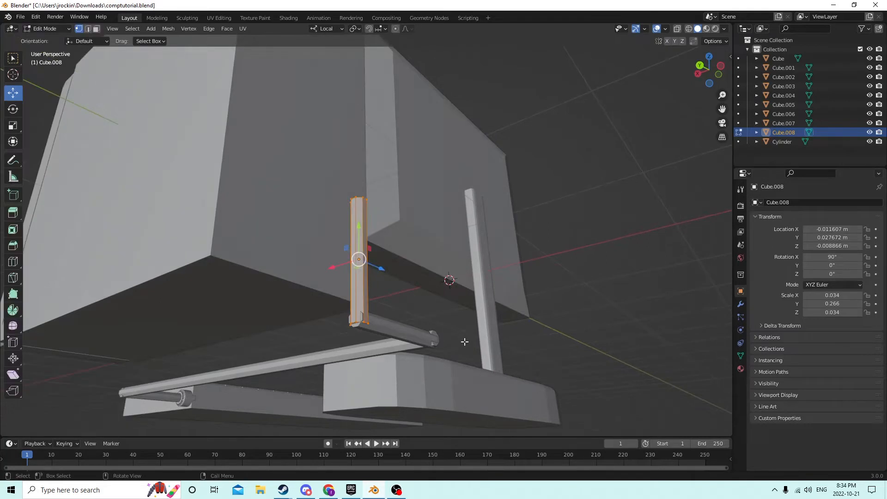
key("Tab")
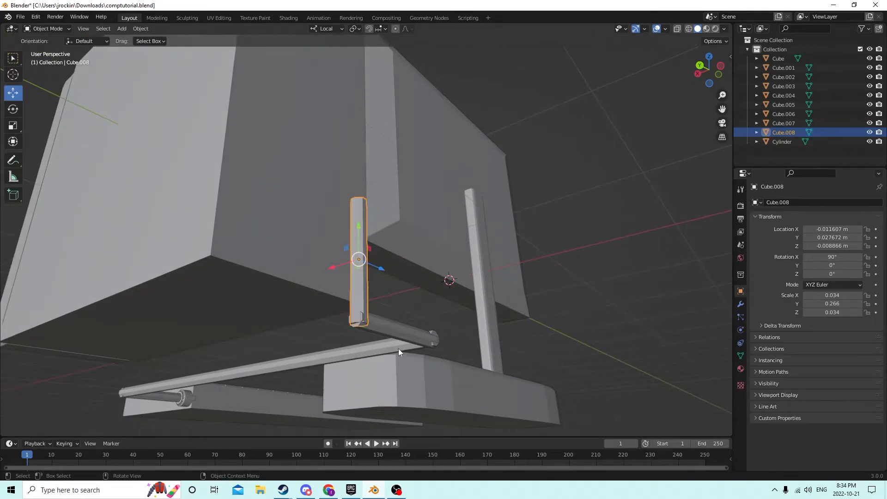
left_click(399, 346)
middle_click_drag(444, 329, 360, 289)
key("Tab")
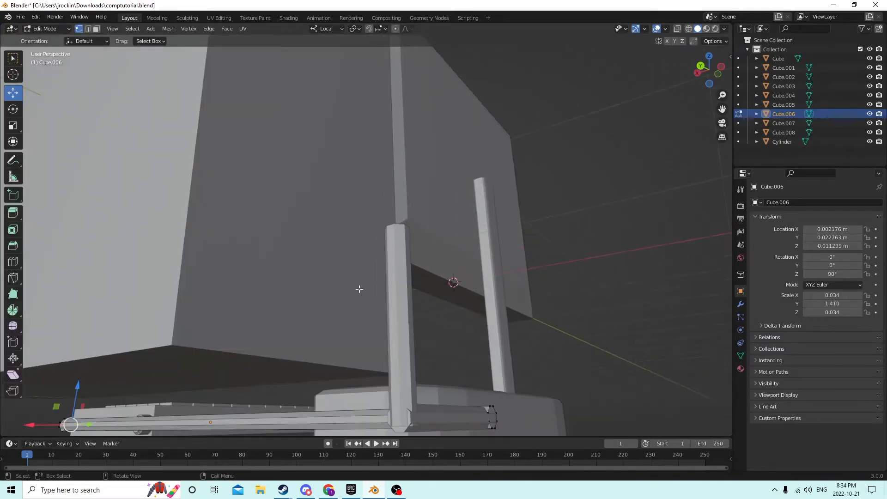
left_click(89, 29)
left_click(493, 407)
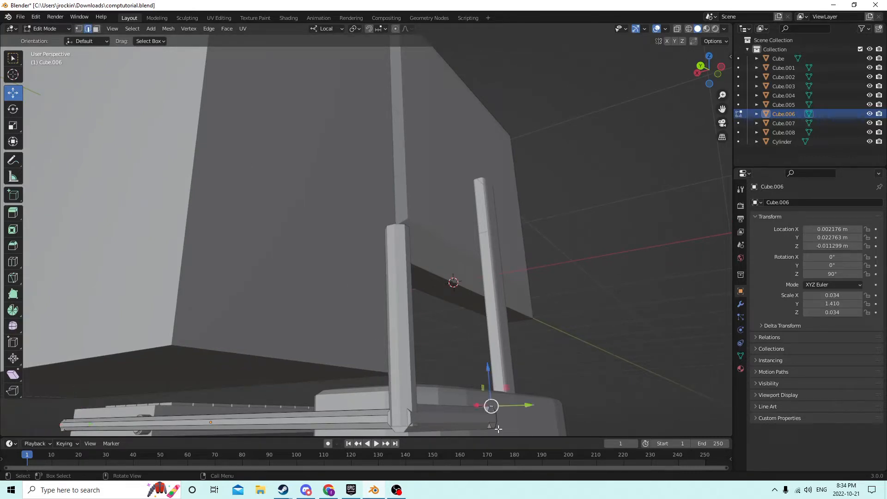
left_click(495, 430)
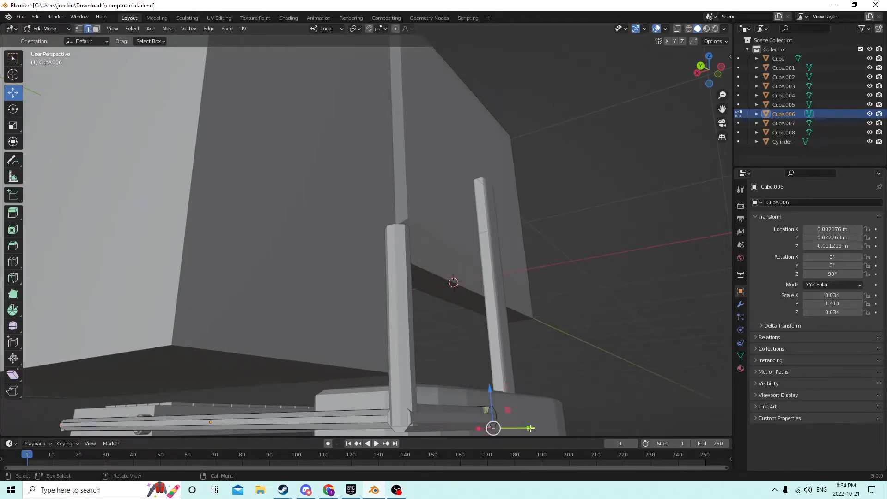
left_click_drag(530, 428, 522, 416)
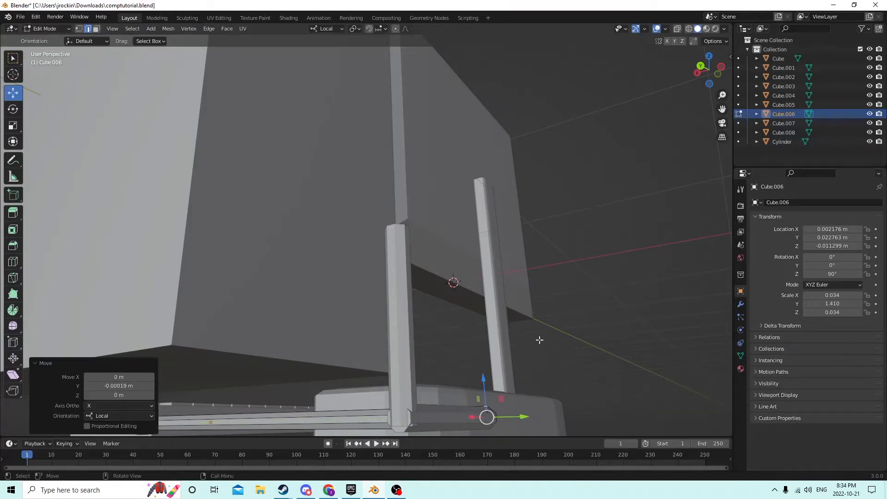
middle_click_drag(539, 340, 459, 339)
key("Tab")
Step: Raise the upright rod behind the tower along its local axes to Y 0.027574 m, Z -0.005719 m
left_click(329, 326)
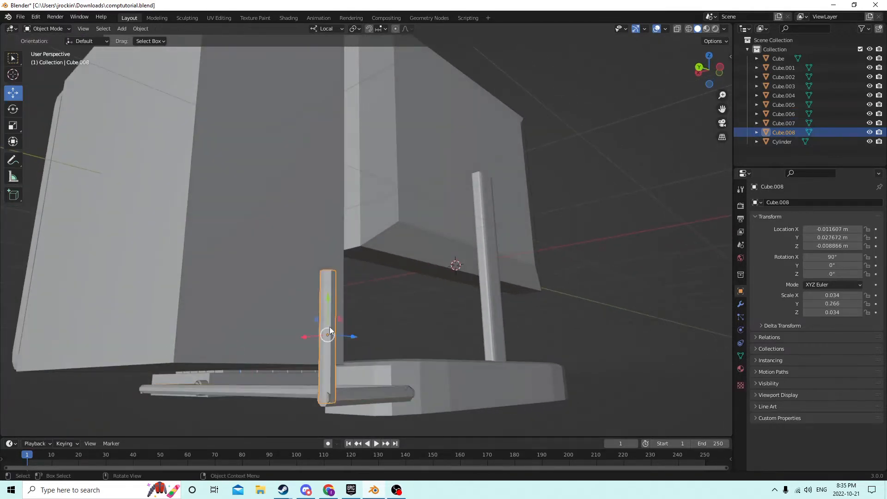
middle_click_drag(329, 326, 282, 339)
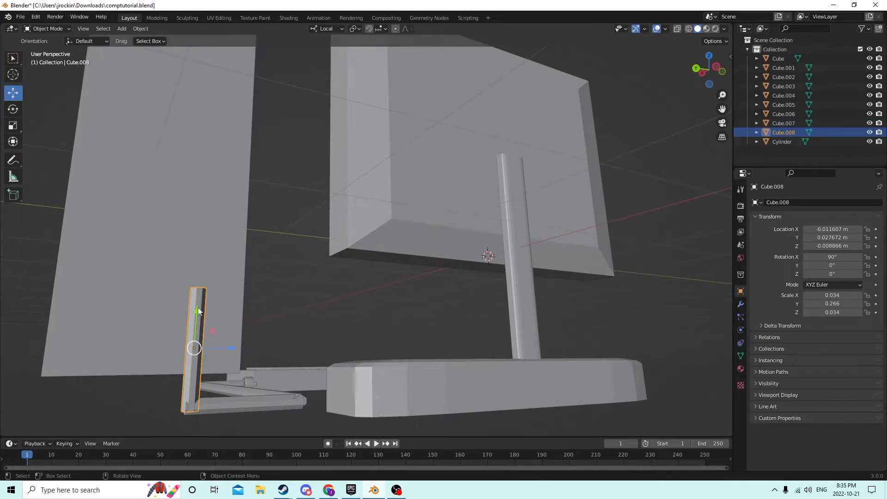
left_click_drag(198, 308, 199, 317)
left_click_drag(227, 349, 230, 350)
middle_click_drag(229, 349, 271, 334)
left_click_drag(281, 319, 277, 298)
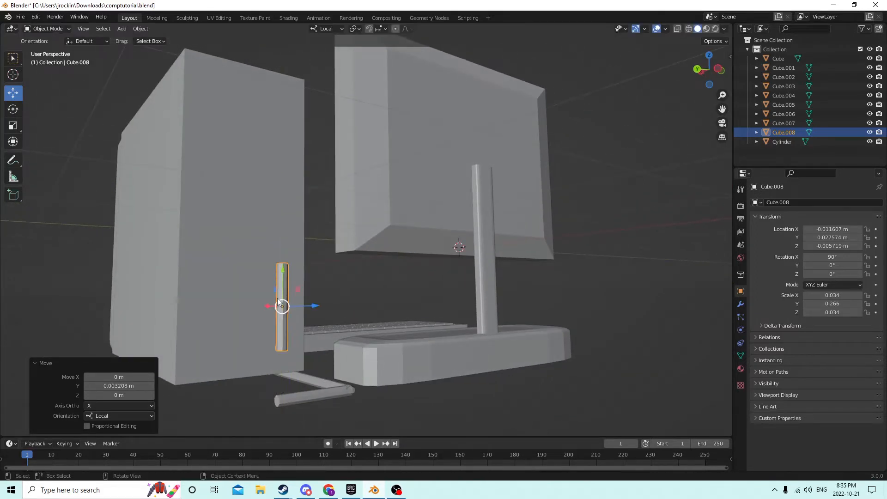
middle_click_drag(277, 298, 259, 281)
Step: Stretch the upright rod along its local Y axis to a Y scale of 0.578
left_click(13, 126)
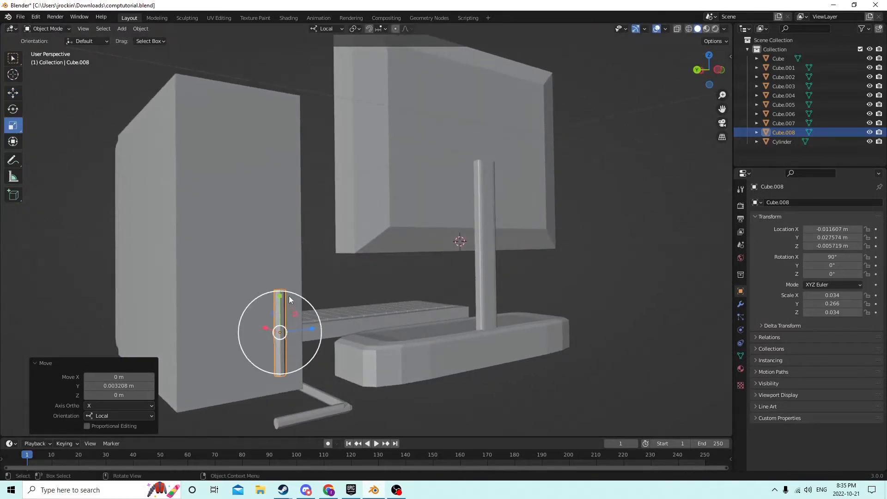
left_click_drag(279, 295, 272, 252)
middle_click_drag(277, 234, 476, 310)
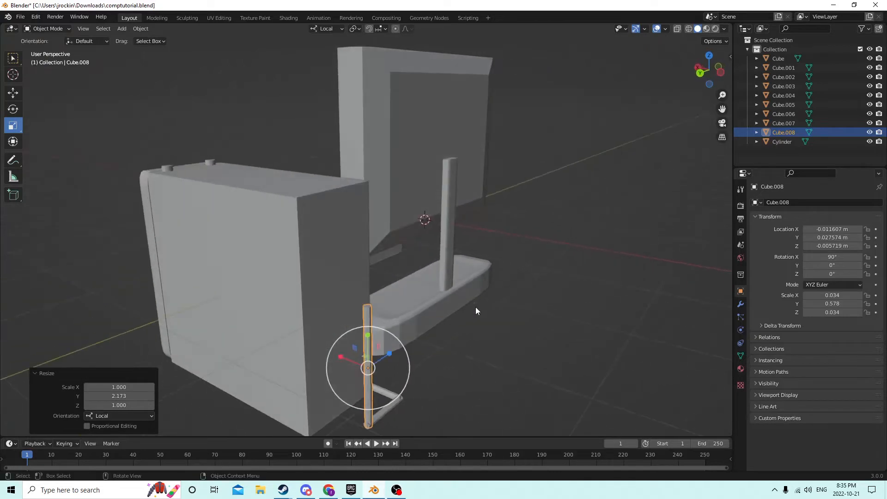
Step: Duplicate the upright rod in place and set the copy's X rotation to 0° and Y rotation to 90°
middle_click_drag(357, 317, 489, 275)
key("shift+d")
right_click(481, 278)
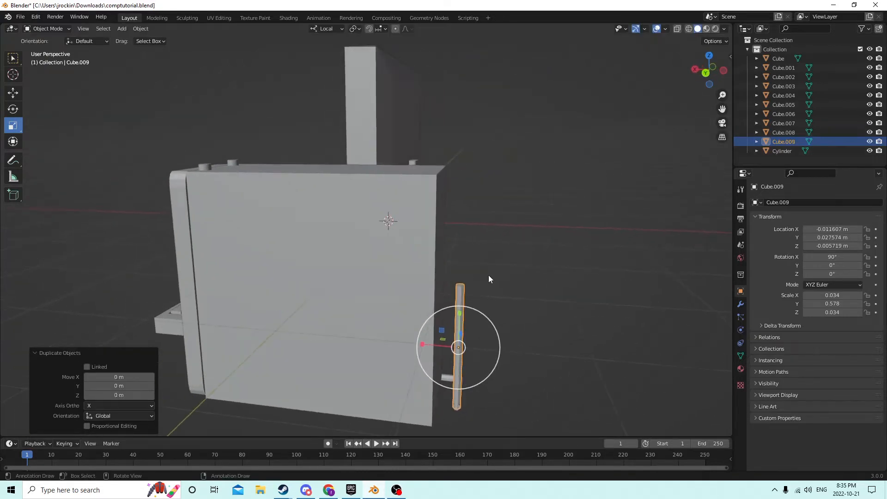
left_click(15, 95)
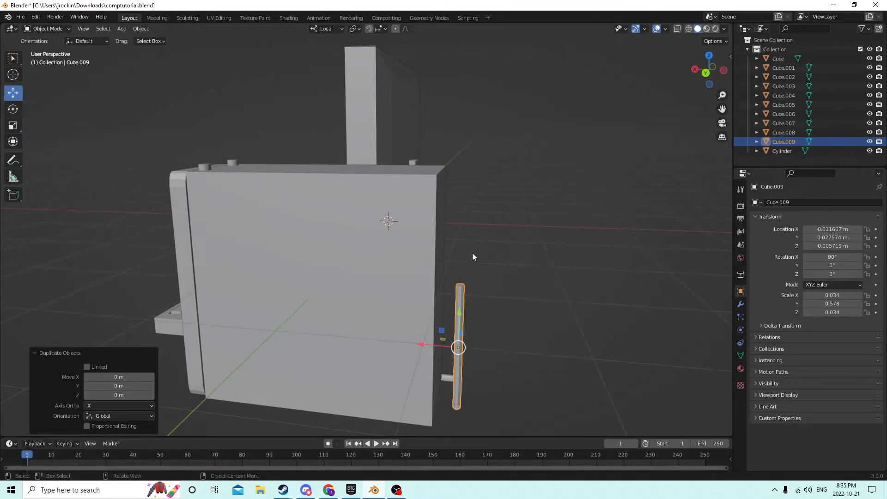
left_click(835, 257)
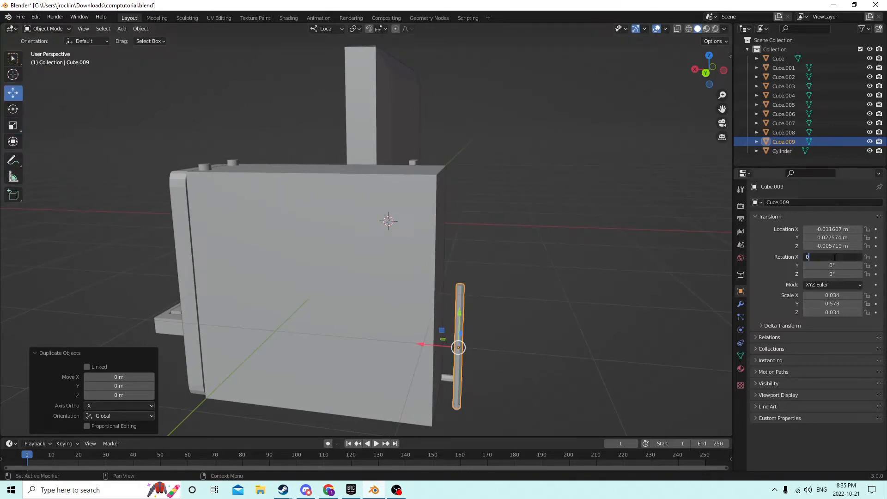
type("0")
key("Return")
left_click(845, 267)
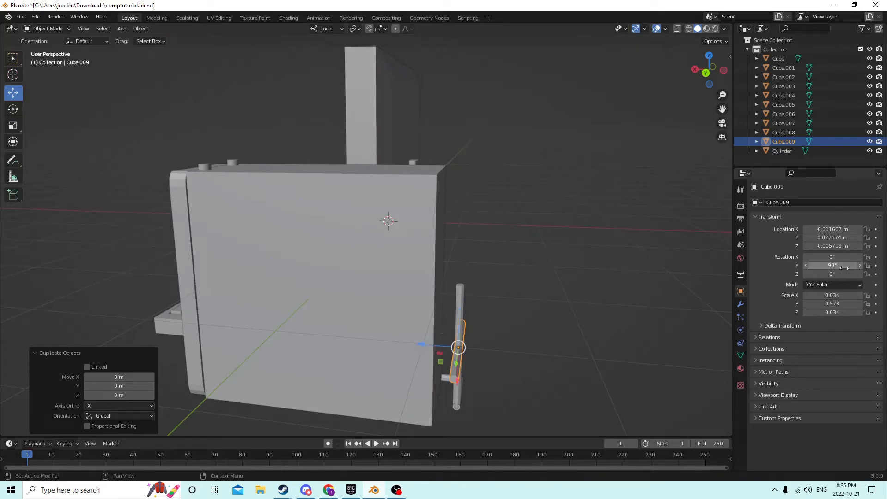
Step: Set the duplicated cable segment's rotation to 0° on Y and 90° on Z
left_click(841, 263)
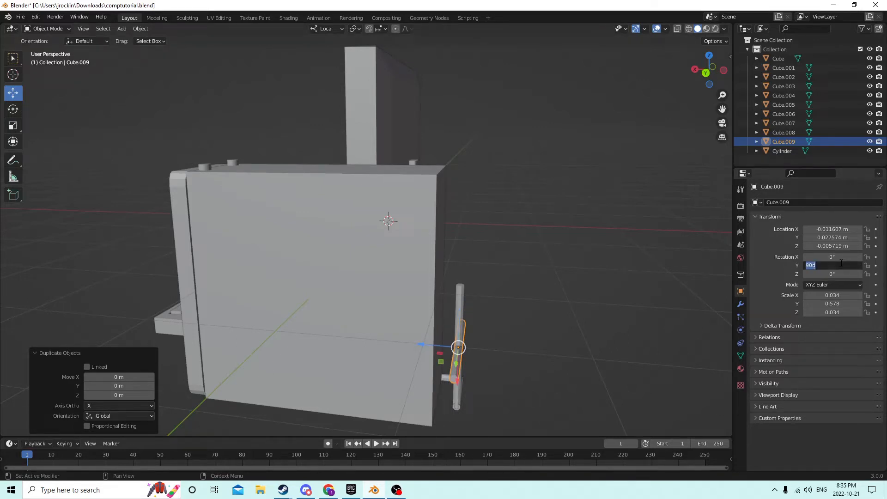
left_click(839, 275)
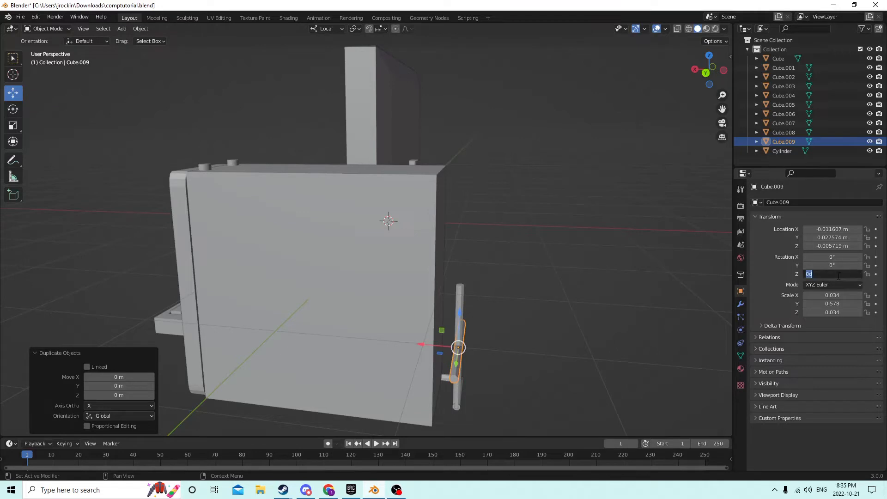
type("90")
key("Return")
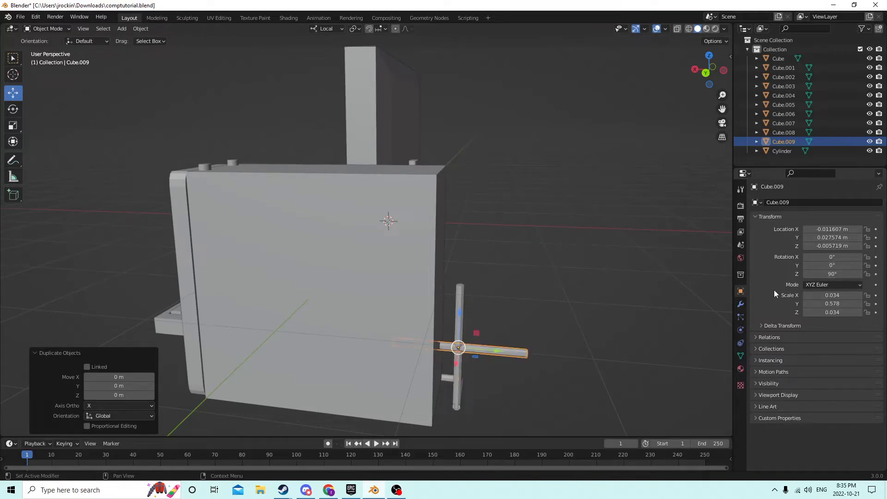
Step: Raise the horizontal cable segment about 0.0055 m along its local Z to the top of the vertical segment
middle_click_drag(629, 303, 555, 322)
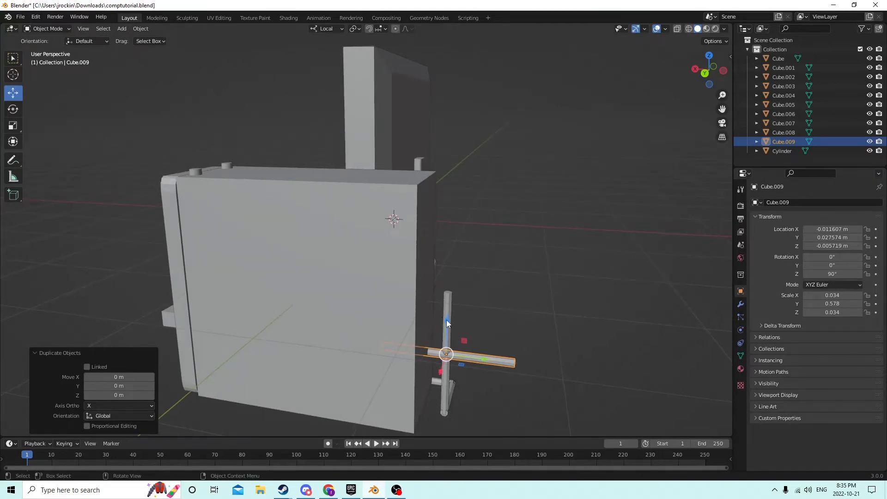
left_click_drag(446, 320, 456, 258)
scroll(456, 260, "up", 2)
mouse_move(456, 260)
middle_mouse_down()
mouse_move(425, 253)
mouse_move(456, 258)
middle_mouse_up()
scroll(442, 257, "up", 1)
scroll(440, 255, "up", 1)
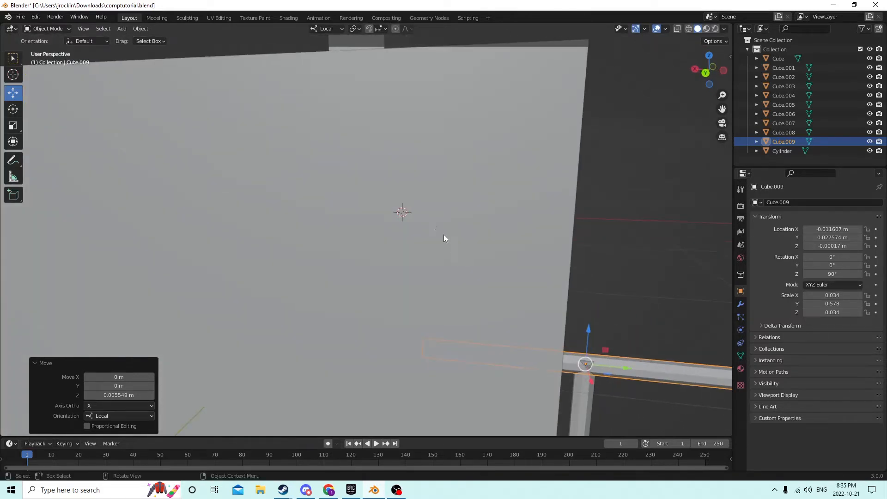
Step: Shorten the horizontal segment at the top of the cable to about 0.29 of its length along local Y
left_click(17, 129)
scroll(405, 249, "down", 3)
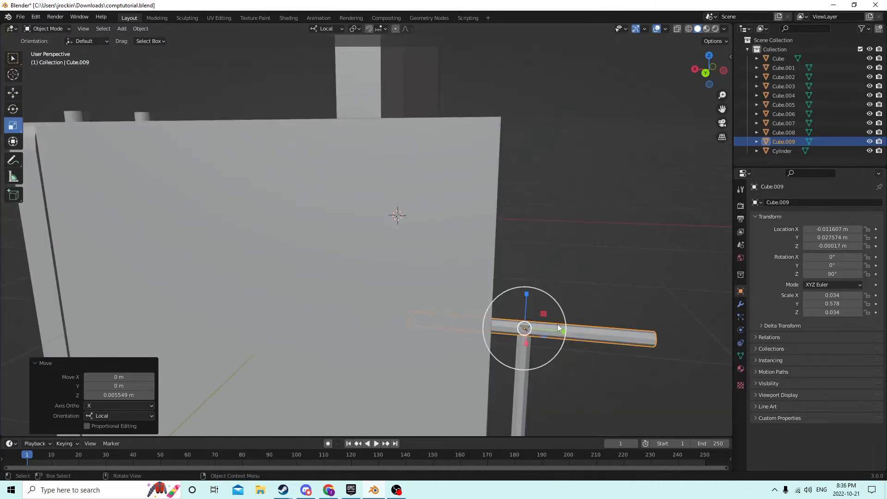
left_click_drag(562, 331, 534, 330)
middle_click_drag(533, 330, 284, 259)
Step: Slide the shortened segment about 0.0014 m along its local Y toward the computer case so its outer end meets the vertical segment
left_click(19, 97)
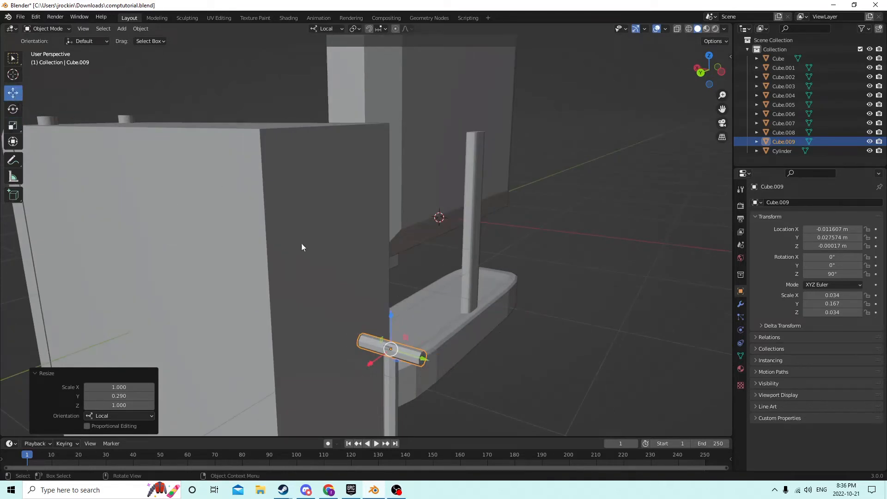
left_click_drag(419, 359, 414, 349)
scroll(413, 344, "up", 4)
middle_click_drag(420, 330, 417, 328)
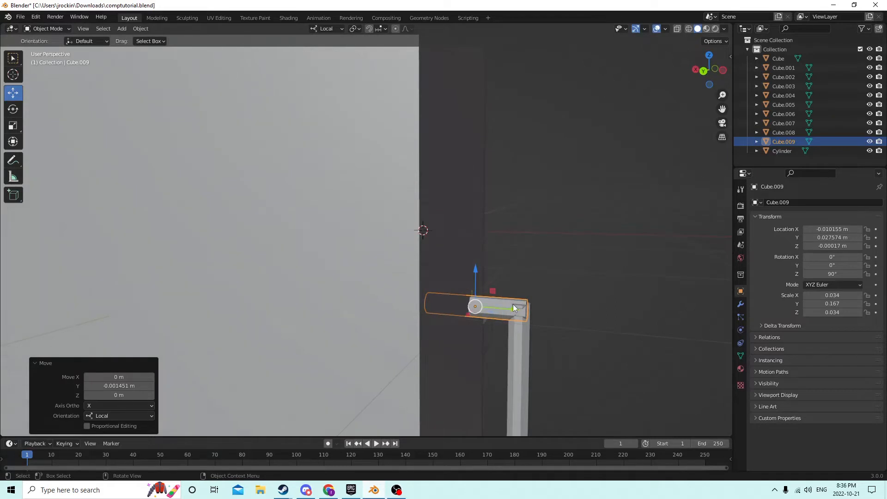
left_click_drag(515, 310, 505, 313)
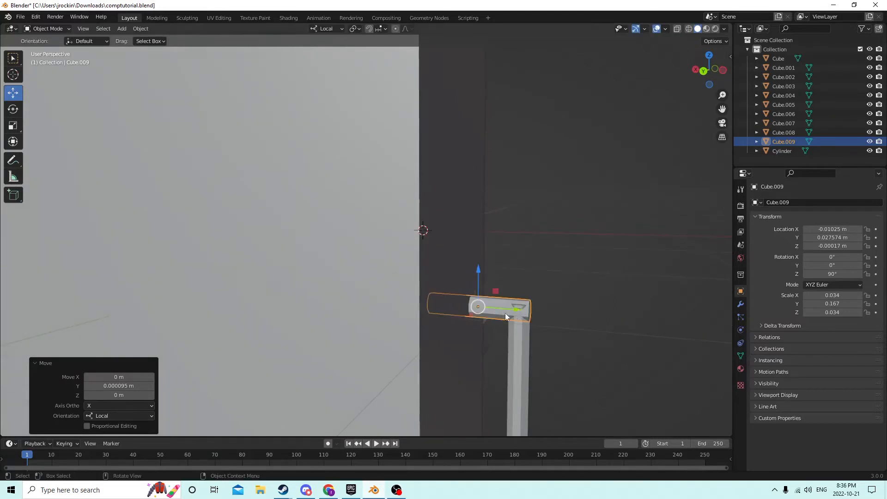
middle_click_drag(505, 312, 441, 322)
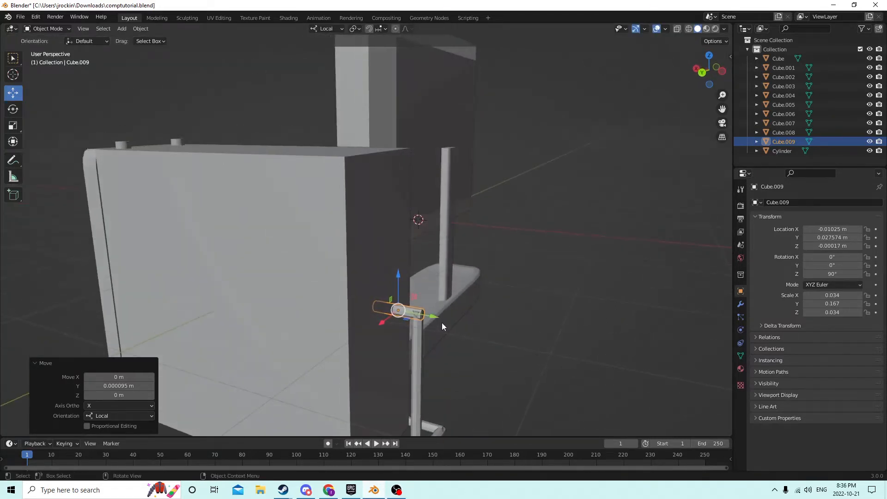
Step: Shorten the connecting segment to a Y scale of about 0.085 and shift it about 0.0008 m along local Y onto the vertical segment
left_click(16, 124)
middle_click_drag(259, 182, 472, 324)
mouse_move(498, 333)
left_mouse_down()
mouse_move(481, 329)
mouse_move(514, 334)
left_mouse_up()
left_click(13, 92)
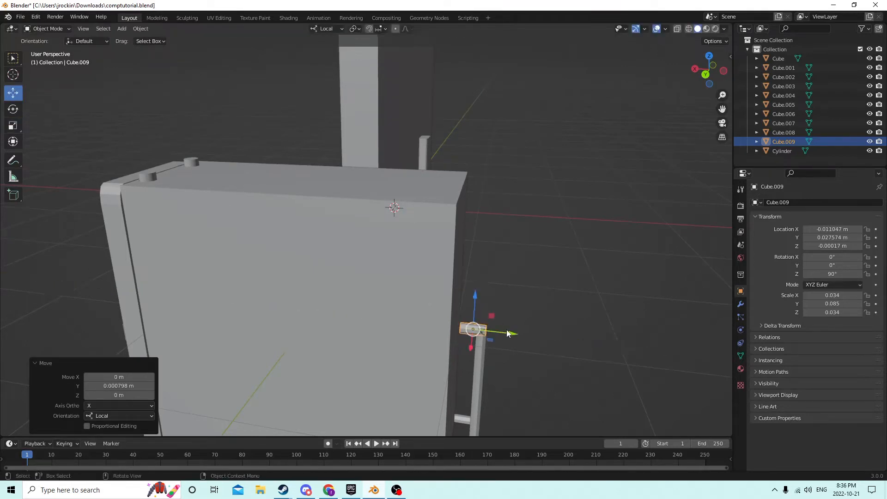
middle_click_drag(513, 334, 500, 305)
Step: Duplicate the short connecting segment and move the copy about 0.0034 m along local Y away from the case
key("shift+d")
right_click(501, 305)
middle_click_drag(533, 279, 490, 293)
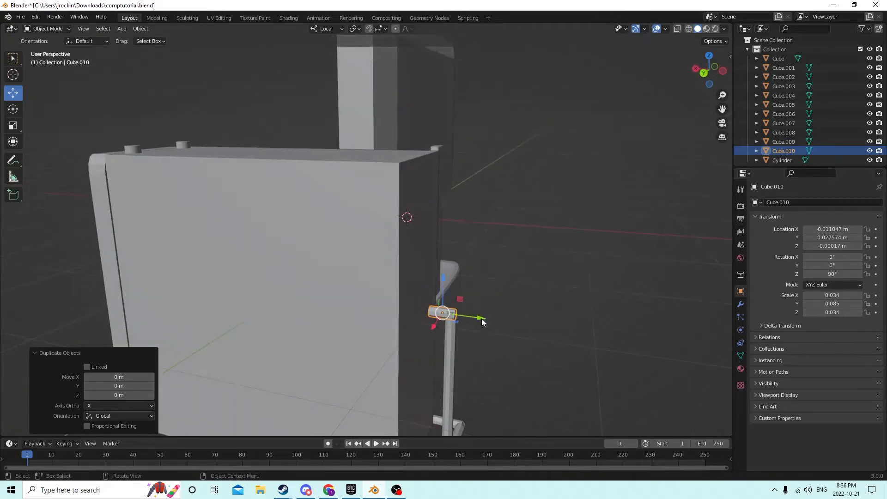
left_click_drag(481, 321, 488, 320)
middle_click_drag(489, 319, 452, 294)
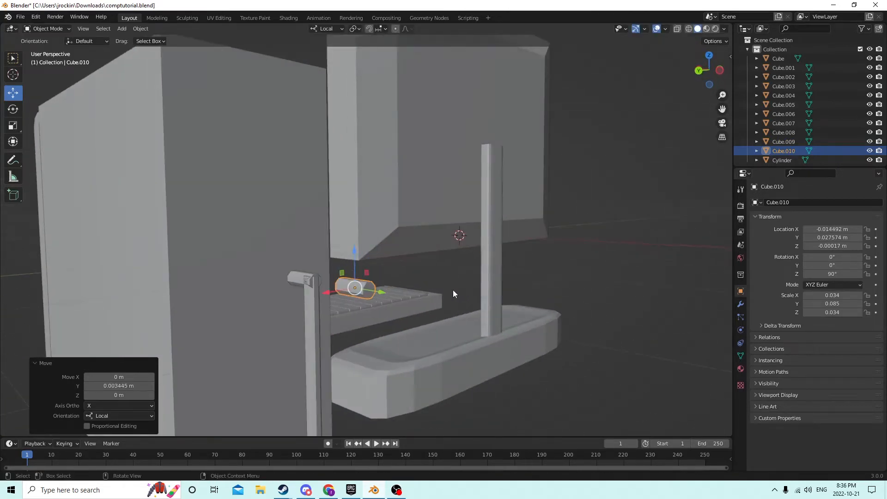
Step: Enlarge the copy to about 1.52 times its size, and shorten it to about 0.47 of its length along local Y
key("s")
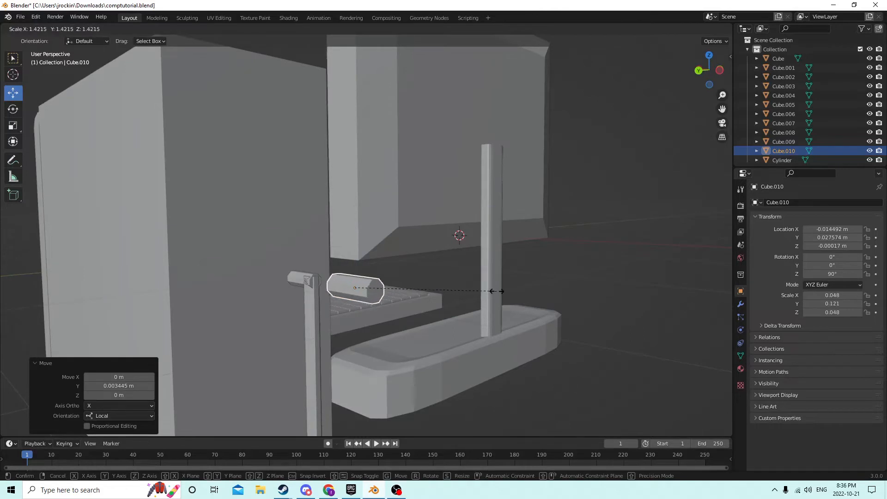
left_click(504, 291)
middle_click_drag(505, 290, 464, 260)
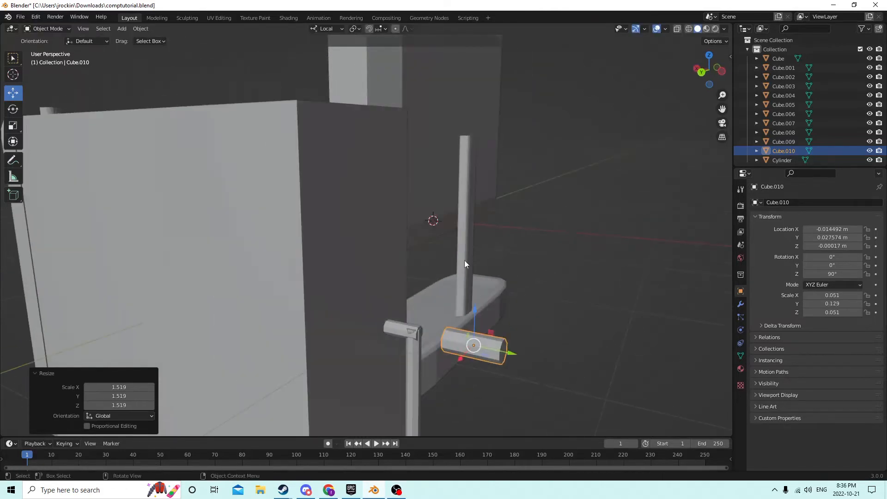
left_click(13, 124)
left_click_drag(509, 356, 485, 345)
middle_click_drag(485, 345, 417, 304)
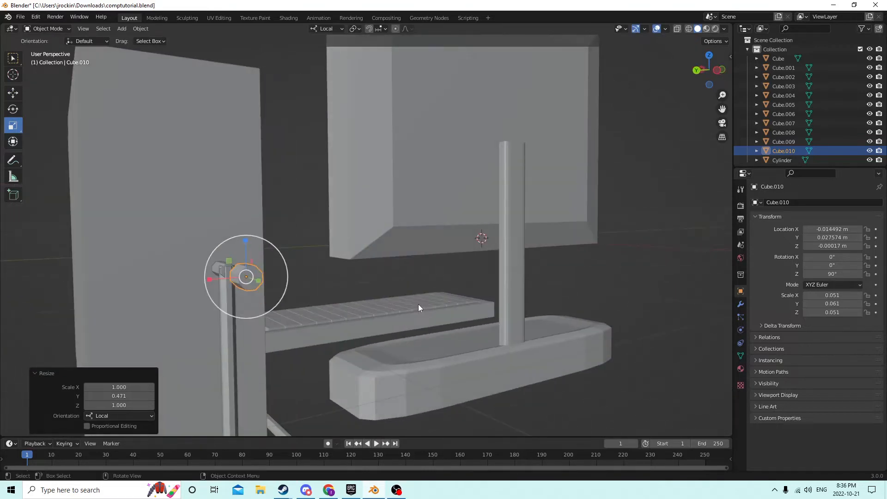
Step: Bevel all edges of the short plug piece in its mesh and return to Object Mode
key("Tab")
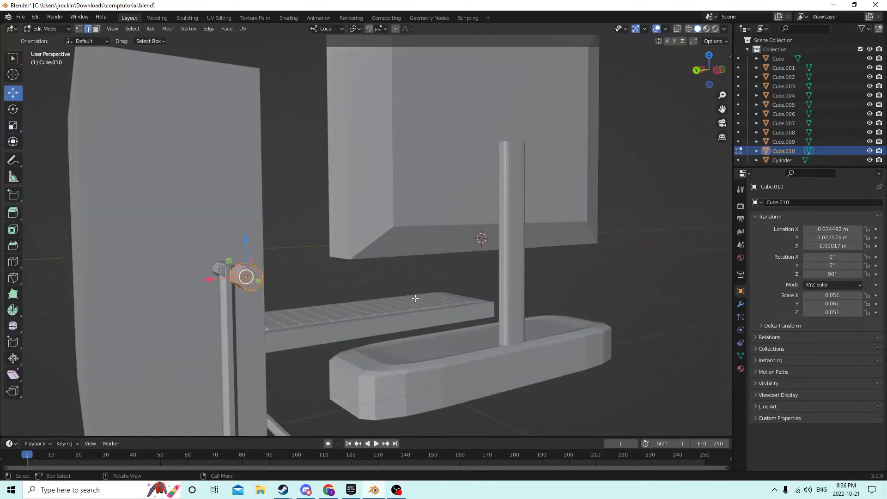
key("a")
key("ctrl+b")
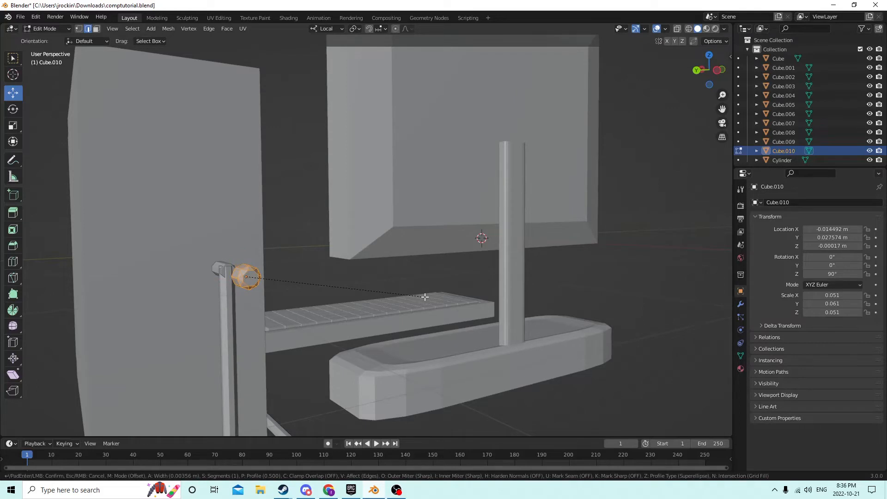
left_click(425, 297)
middle_click_drag(400, 292, 467, 321)
key("Tab")
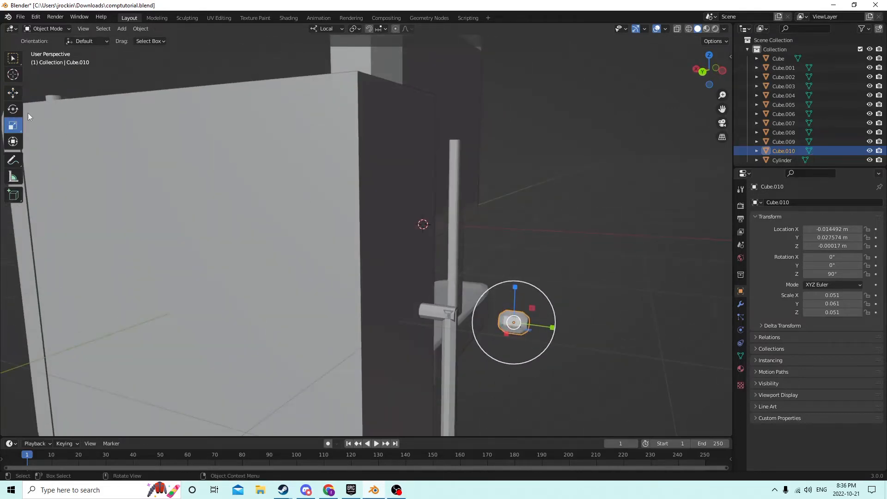
Step: Move the beveled plug about 0.0042 m along its local Y onto the case end of the connecting segment
left_click(2, 96)
left_click(13, 92)
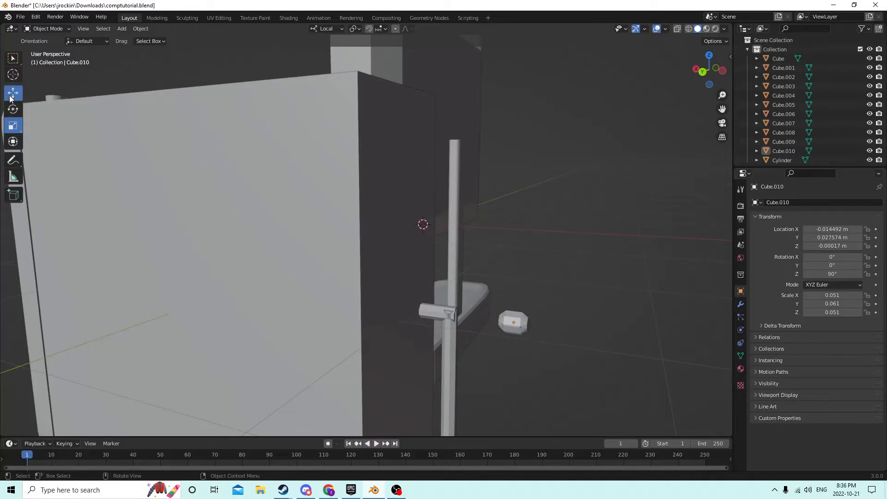
left_click(510, 323)
left_click_drag(562, 337, 463, 307)
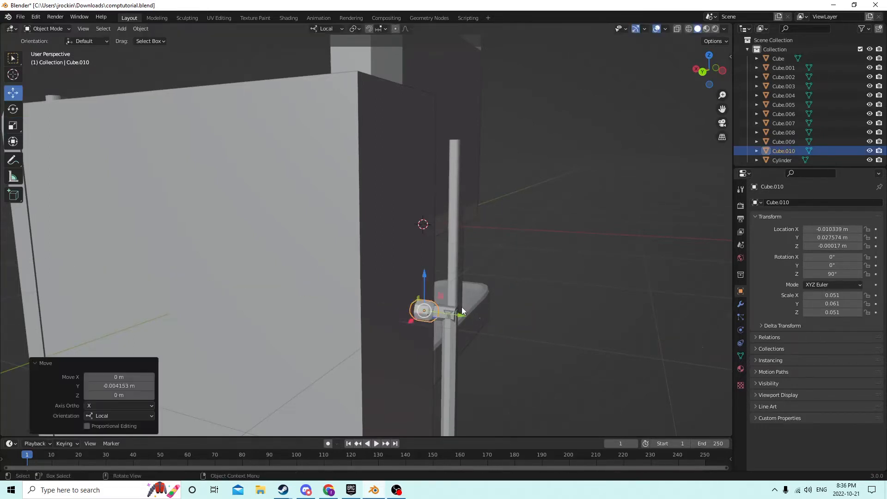
Step: Nudge the vertical cable segment about 0.00004 m along its local X toward the computer case
middle_click_drag(465, 309, 464, 331)
left_click(482, 328)
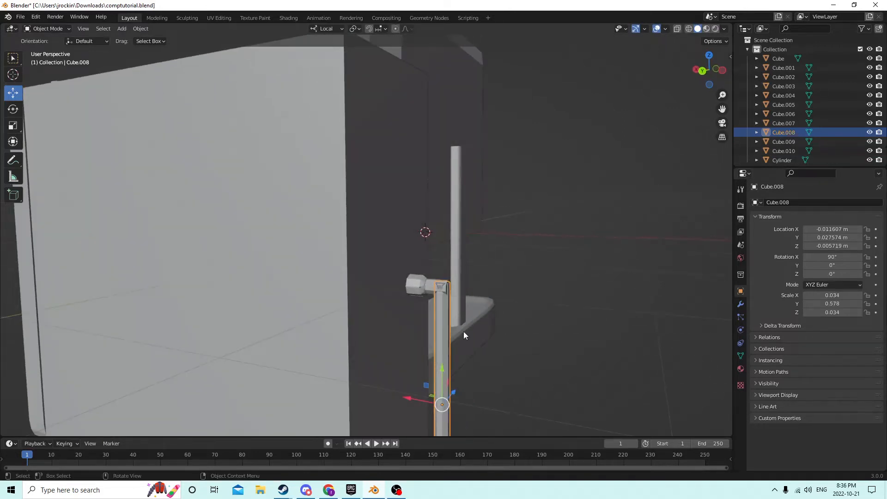
left_click_drag(410, 400, 407, 398)
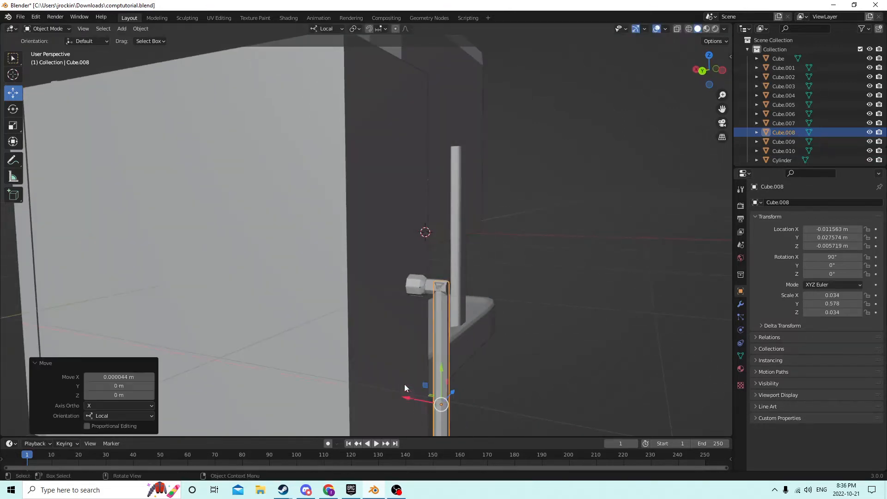
middle_click_drag(404, 384, 369, 366)
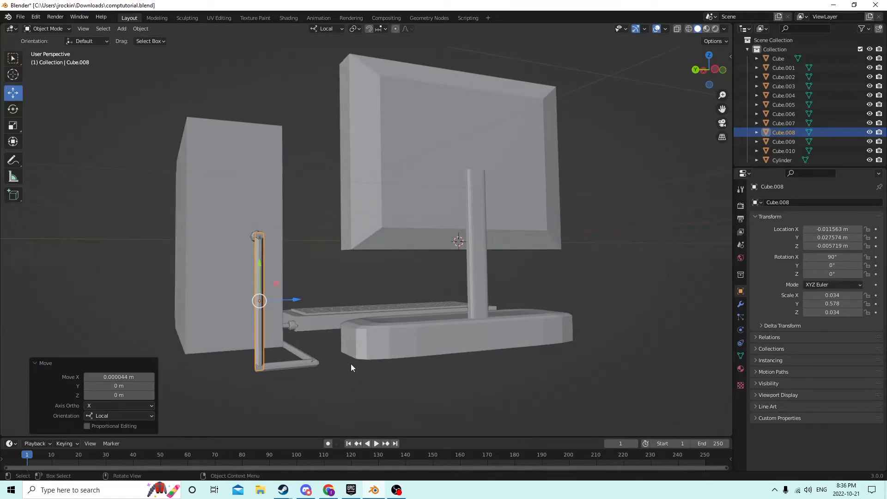
Step: Scale the two selected top edges of the vertical cable segment to about 0.72 along local Z
middle_click_drag(350, 364, 393, 347)
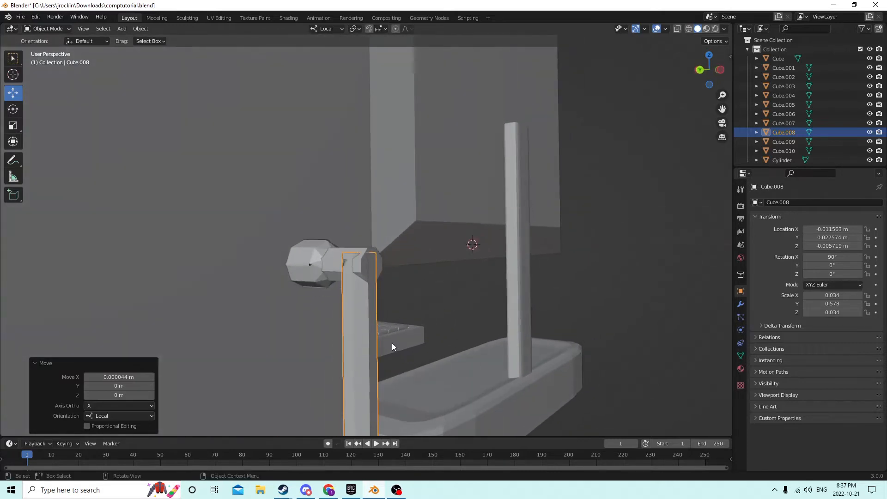
middle_click_drag(380, 313, 394, 352)
key("Tab")
left_click(382, 384)
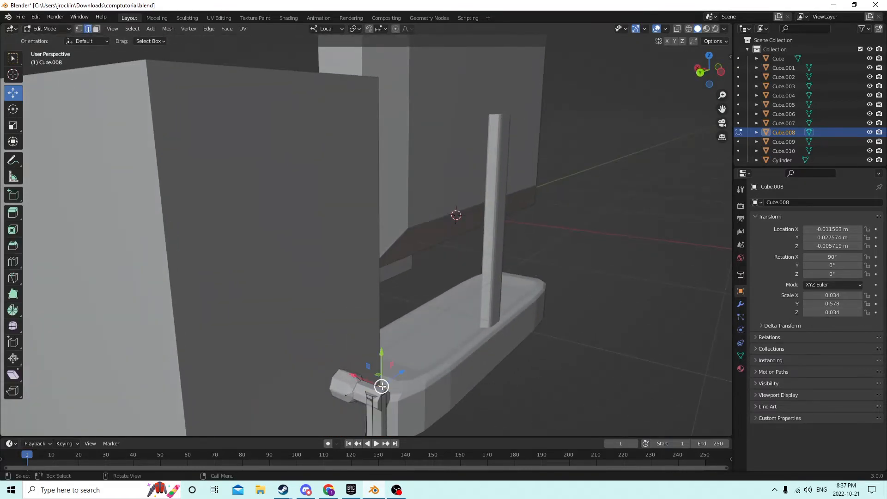
left_click(368, 395, "shift")
left_click(13, 125)
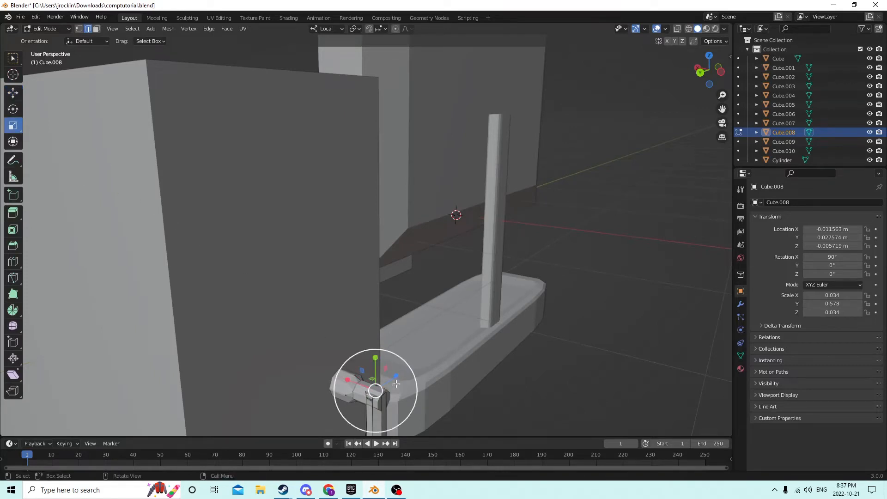
left_click_drag(396, 377, 387, 380)
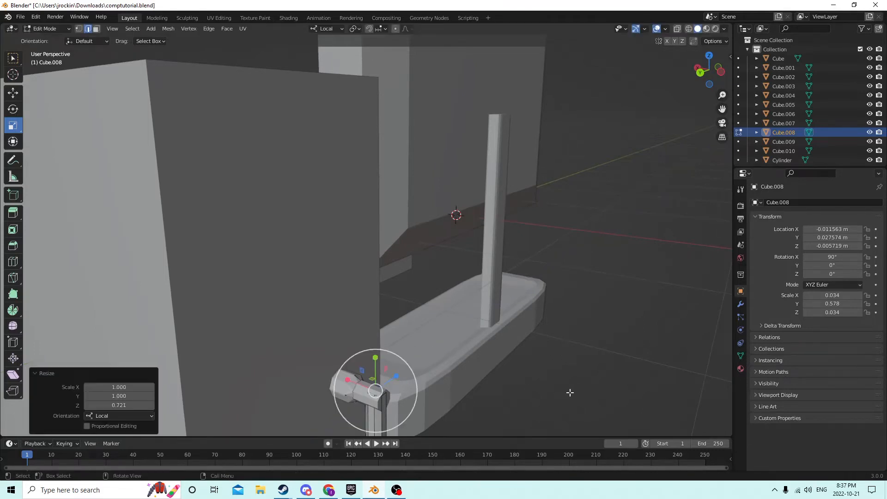
Step: Scale the keyboard-side end edge of the long floor-level cable segment to about 0.62 along local Z
middle_click_drag(550, 382, 446, 360)
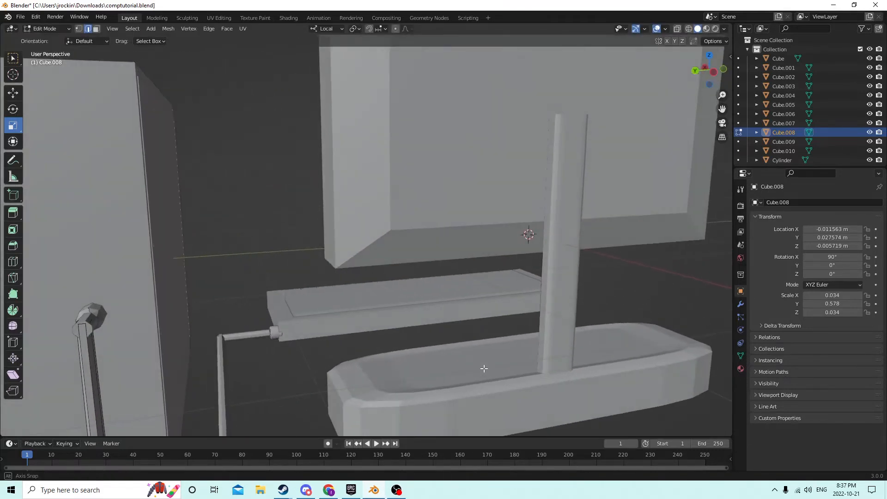
middle_click_drag(279, 358, 434, 318)
scroll(434, 318, "up", 3)
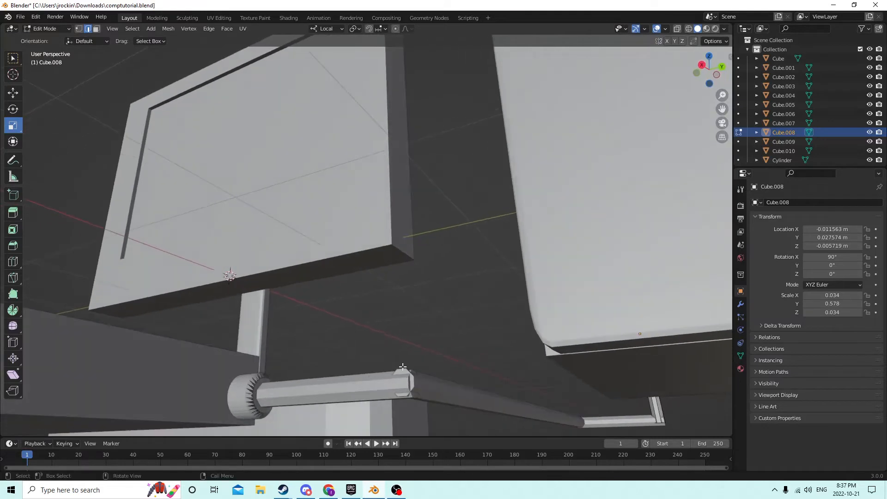
key("Tab")
left_click(422, 384)
key("Tab")
key("Tab")
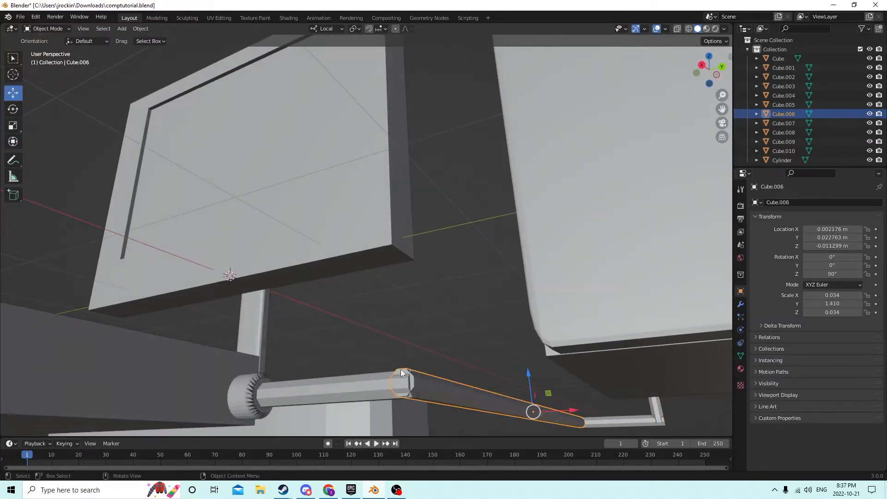
left_click(400, 369)
left_click(400, 371)
key("Tab")
key("Tab")
key("Tab")
left_click(401, 370)
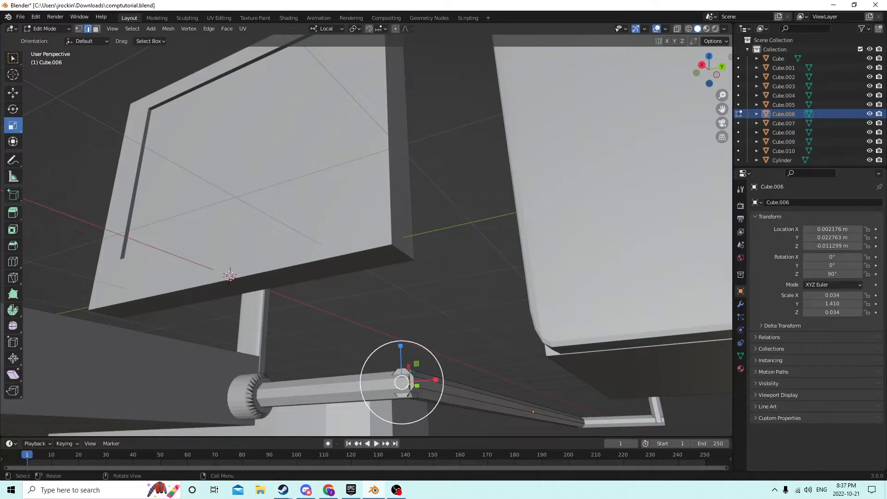
left_click_drag(403, 351, 404, 363)
Step: Move the keyboard-side end edge of the long floor-level cable segment about -0.00012 m along local X
scroll(480, 429, "up", 2)
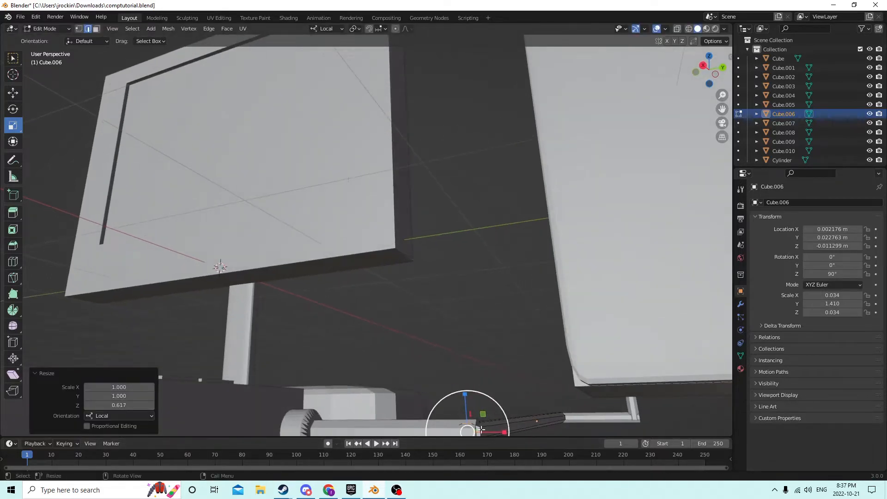
left_click(478, 429)
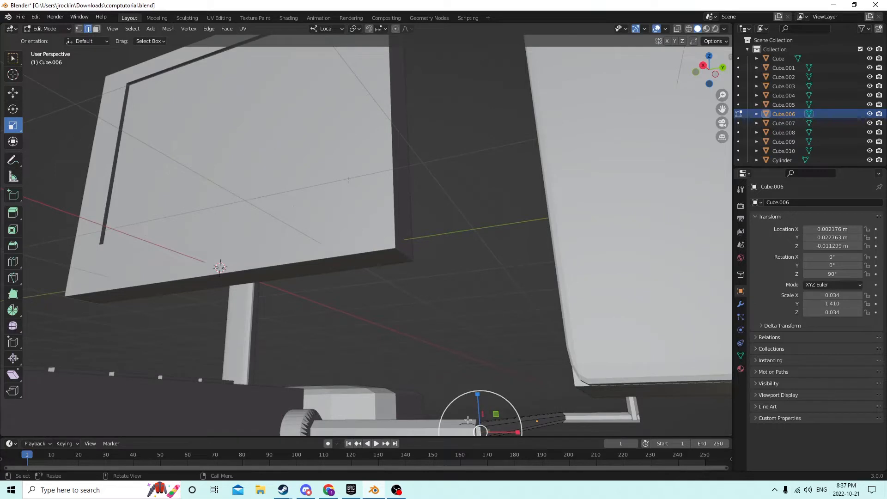
left_click(13, 92)
scroll(324, 247, "down", 2)
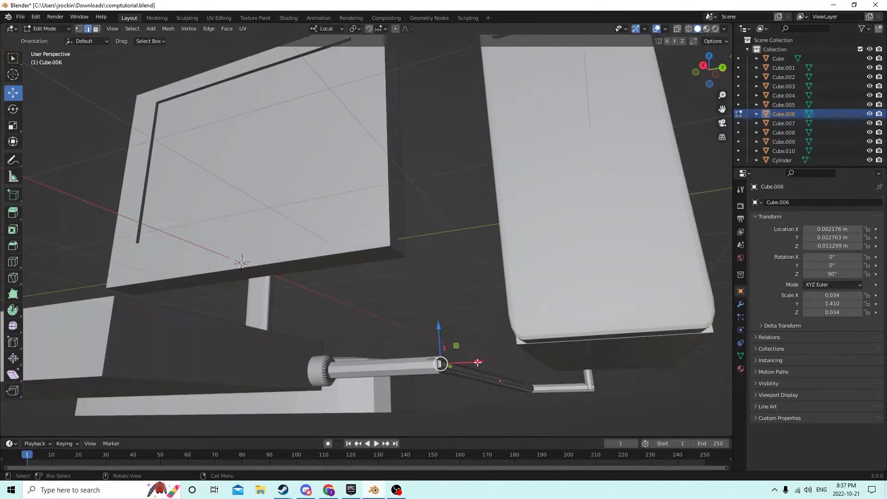
left_click_drag(475, 361, 472, 363)
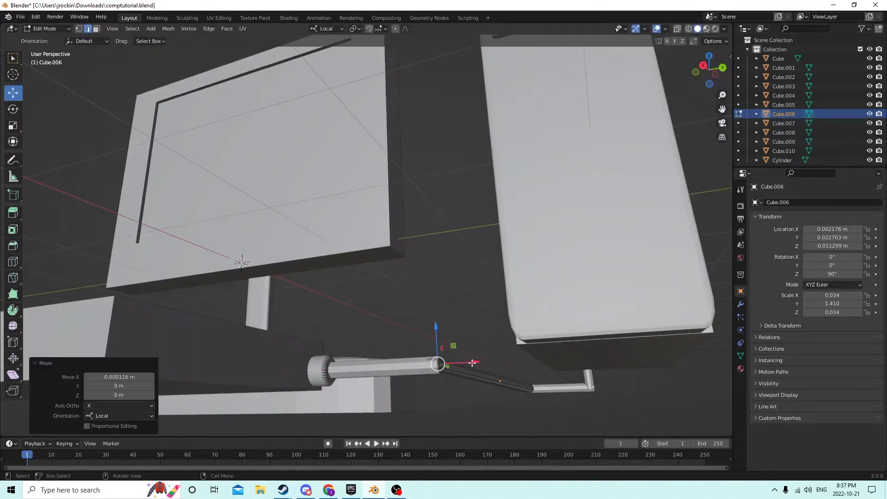
middle_click_drag(466, 362, 409, 332)
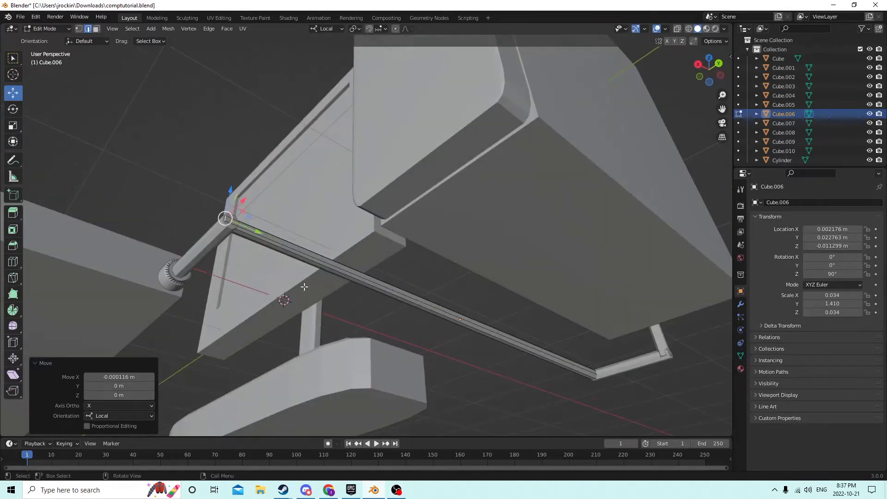
Step: Try a single centred loop cut on the long floor-level cable segment
key("ctrl")
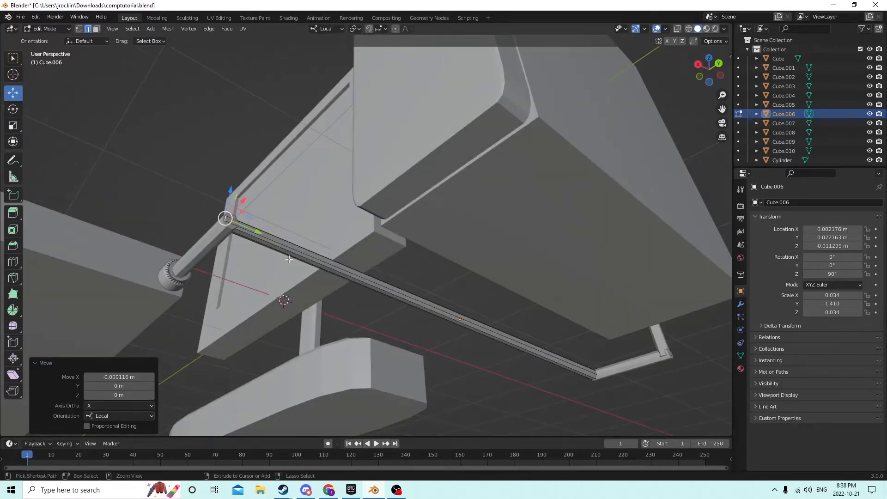
key("ctrl+r")
left_click(396, 281)
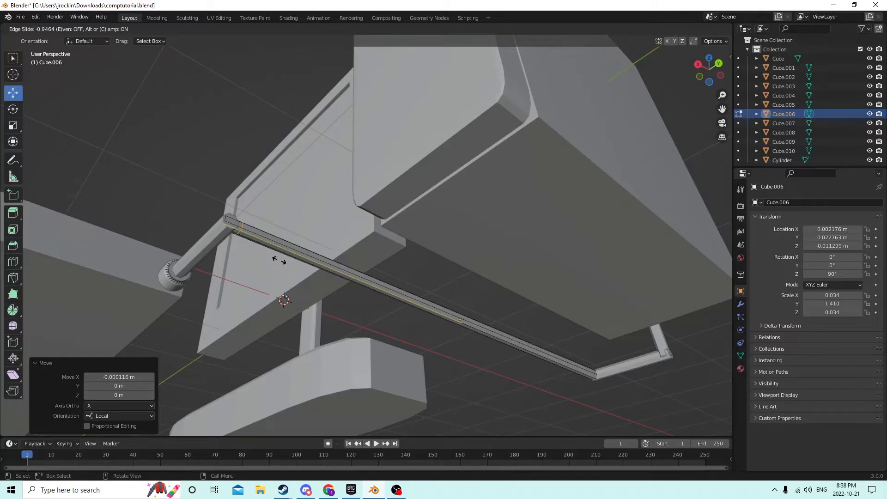
right_click(279, 261)
middle_click_drag(297, 275, 341, 281)
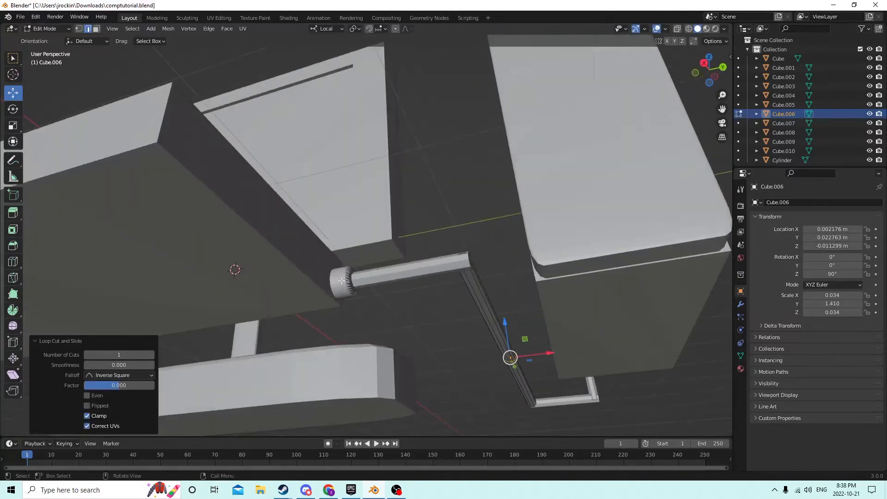
left_click(424, 268)
middle_click_drag(436, 280, 443, 291)
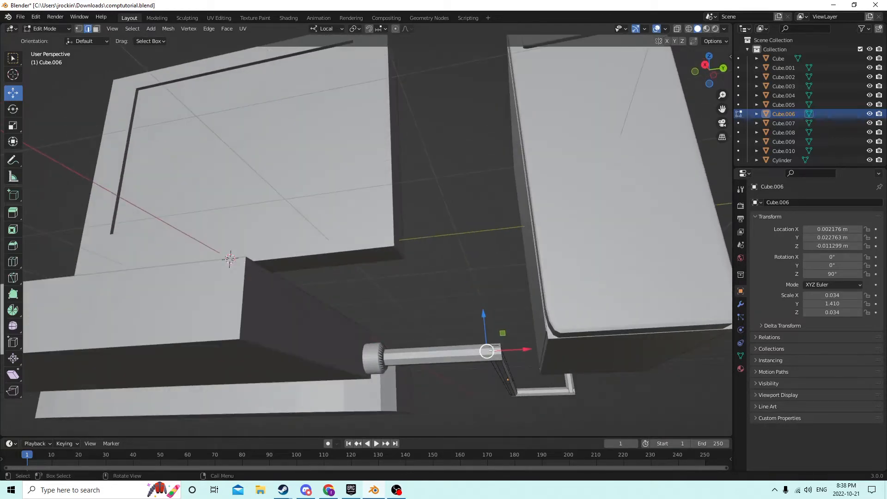
Step: Undo the loop cut and the end-edge move on the long floor-level cable segment
middle_click_drag(472, 342, 430, 328)
left_click(36, 17)
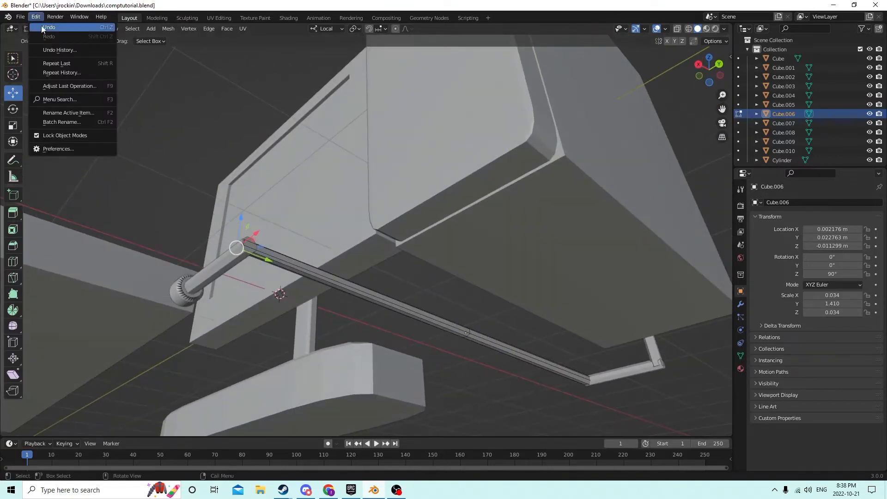
left_click(41, 26)
left_click(35, 17)
left_click(40, 26)
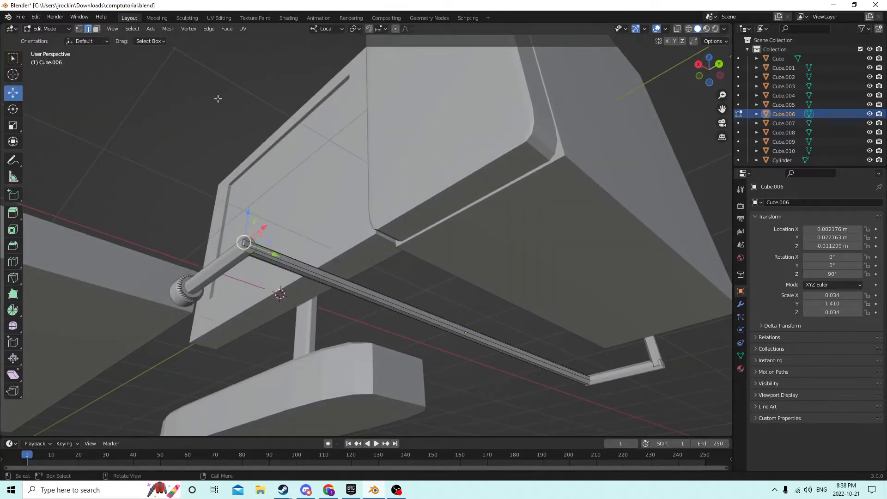
Step: Add one loop cut to the short keyboard-side cable segment, slid toward its corner end with a factor of about 0.777
middle_click_drag(434, 323, 431, 284)
key("Tab")
left_click(431, 284)
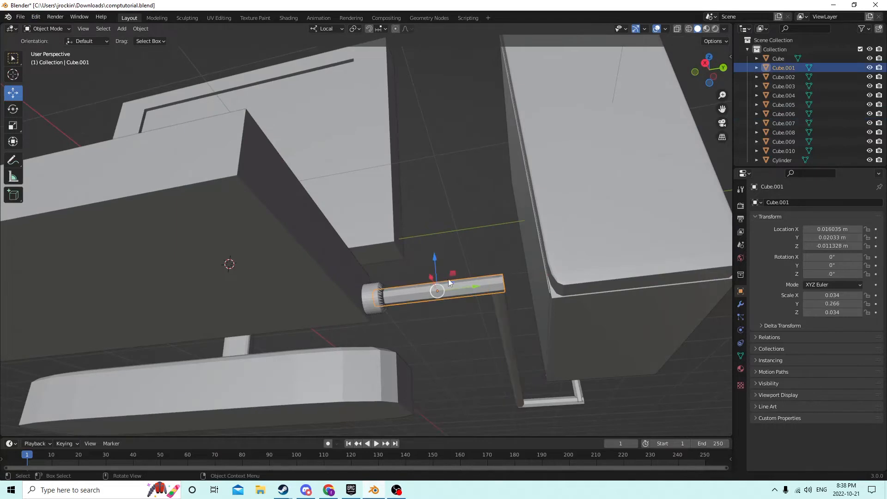
key("Tab")
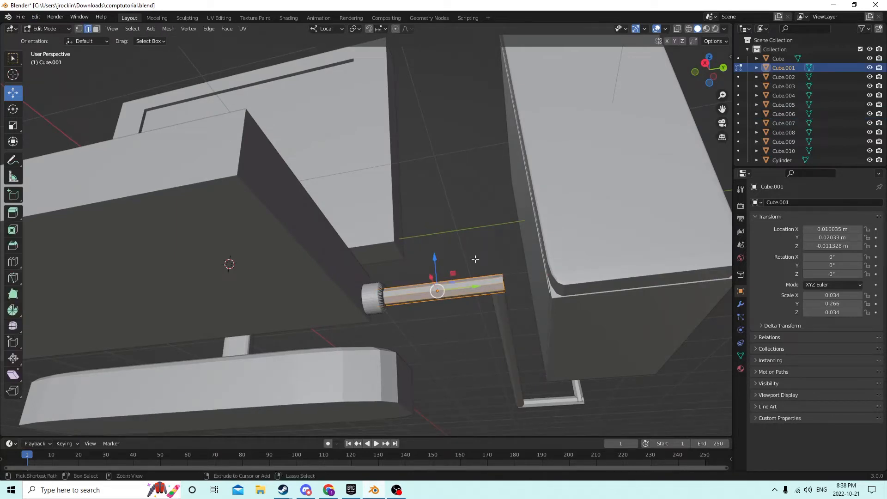
key("ctrl+r")
left_click(486, 289)
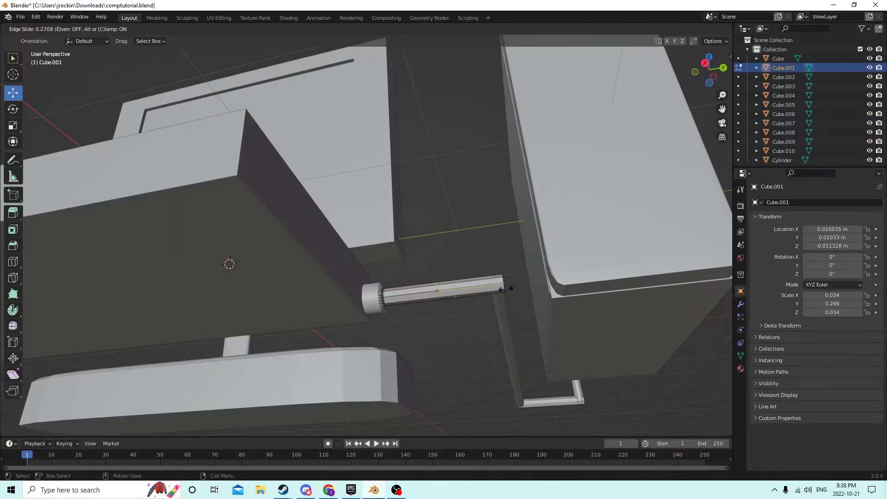
left_click(537, 285)
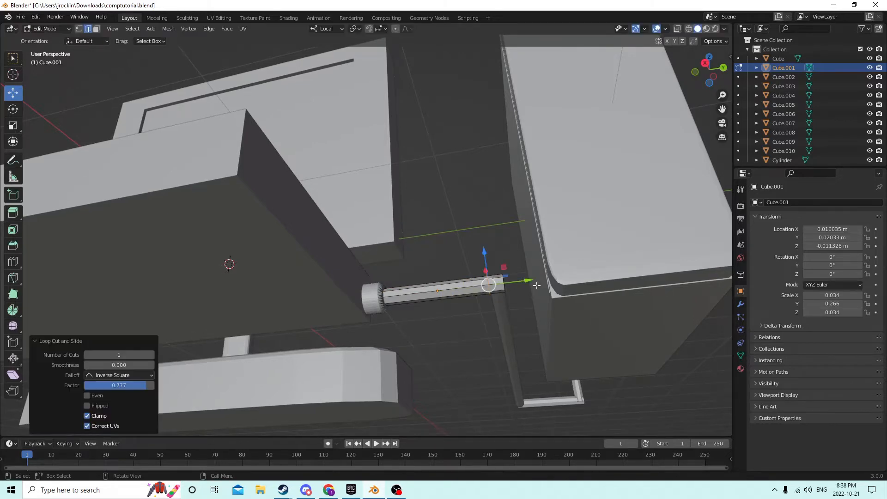
Step: Nudge the whole keyboard-side cable segment about -0.00003 m along its local Y
middle_click_drag(513, 273, 444, 256)
middle_click_drag(360, 249, 274, 189)
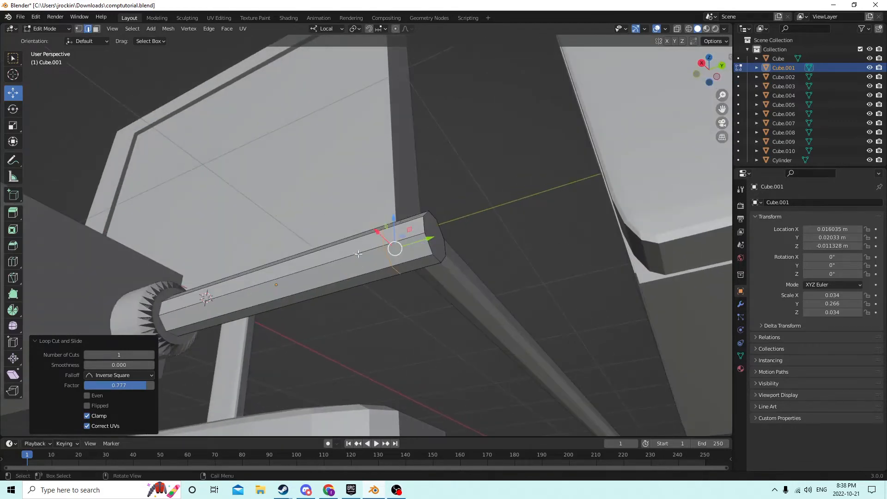
key("Tab")
middle_click_drag(278, 243, 287, 219)
key("g")
left_click(455, 284)
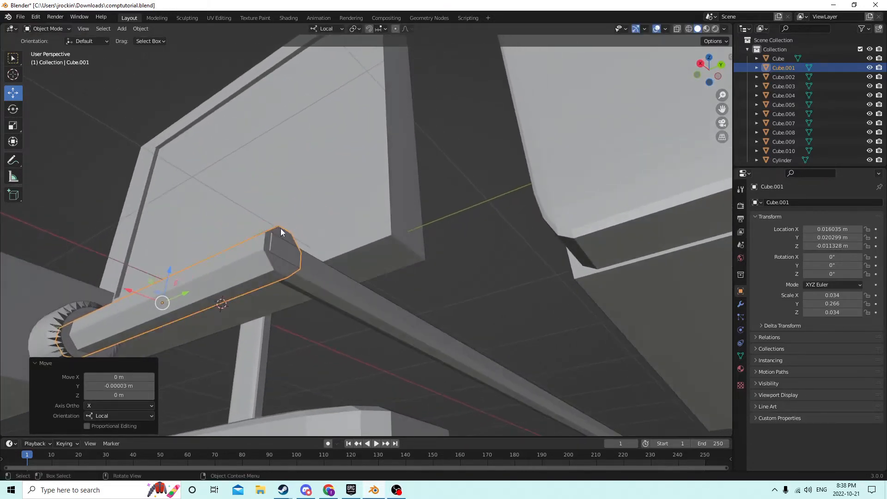
Step: Shrink the corner end edge of the keyboard-side cable segment along local Z and clear the selection
key("Tab")
left_click(283, 232)
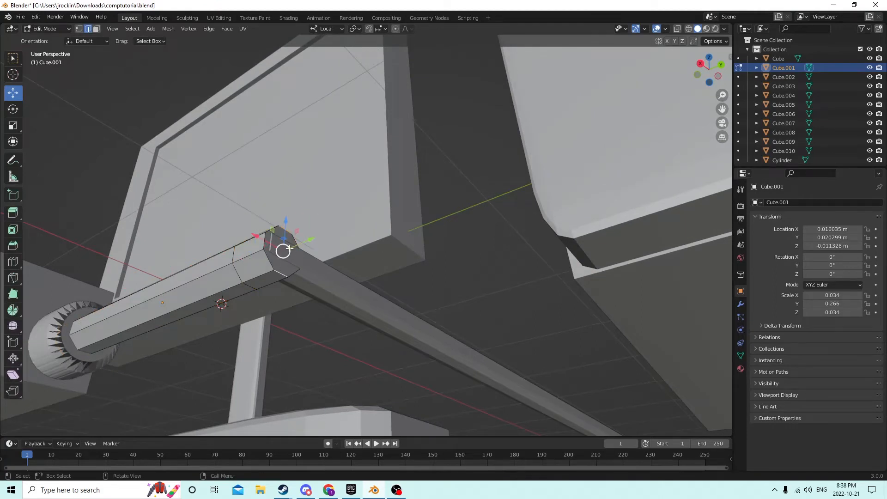
left_click(13, 127)
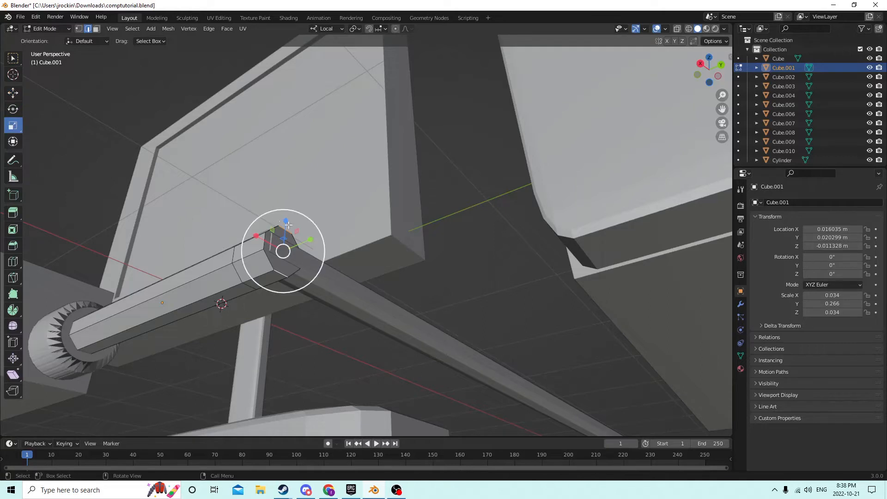
left_click_drag(285, 221, 288, 241)
middle_click_drag(284, 251, 344, 256)
left_click(416, 283)
Step: Examine how the finished cable runs between the keyboard and the computer case in the whole model
middle_click_drag(416, 283, 521, 407)
scroll(506, 386, "down", 2)
scroll(440, 348, "down", 2)
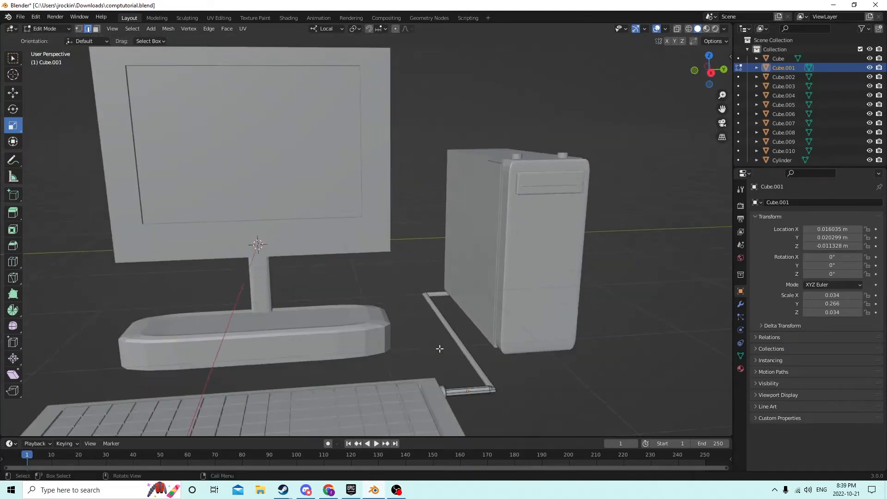
mouse_move(439, 348)
middle_mouse_down()
mouse_move(411, 324)
mouse_move(382, 353)
mouse_move(439, 341)
middle_mouse_up()
scroll(438, 338, "down", 2)
key("Tab")
key("Tab")
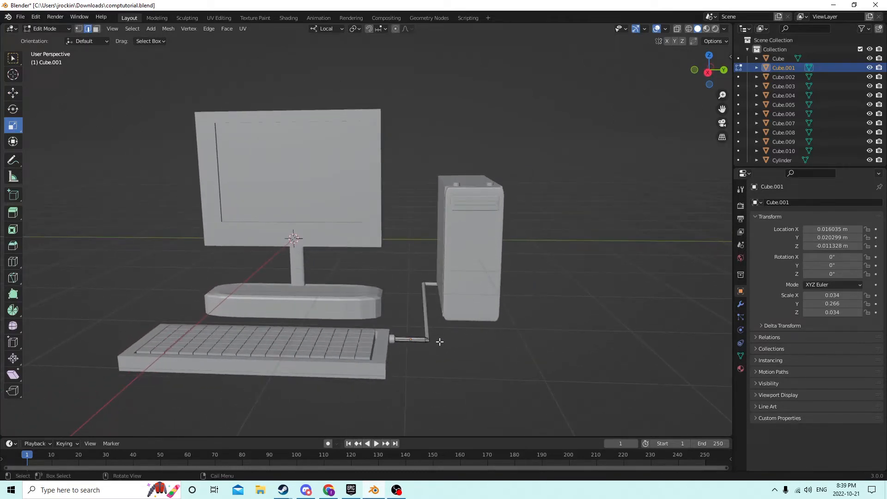
middle_click_drag(440, 342, 445, 342)
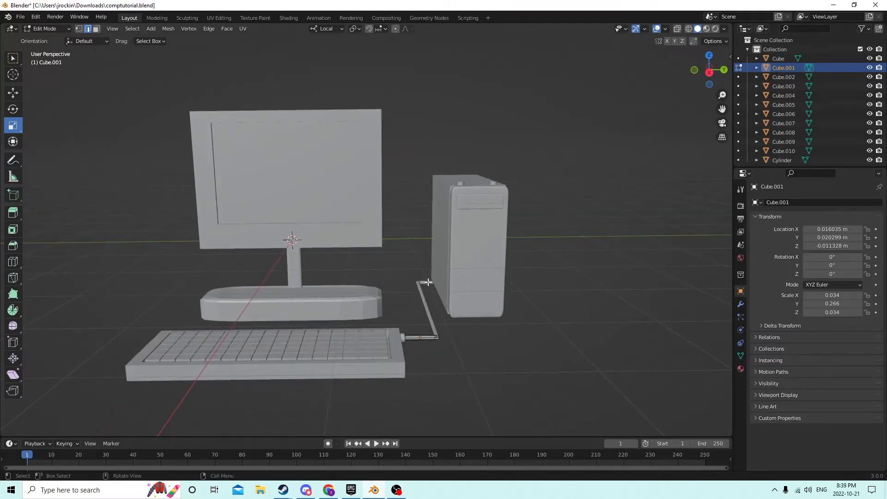
Step: Select all four cable segments from the keyboard to the back of the case and duplicate them in place
key("Tab")
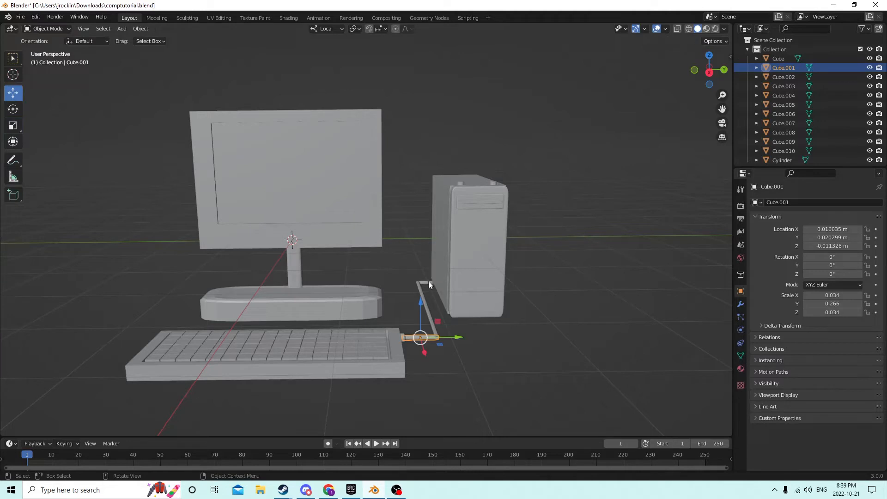
left_click(428, 281)
middle_click_drag(428, 287, 304, 291)
left_click(355, 311, "shift")
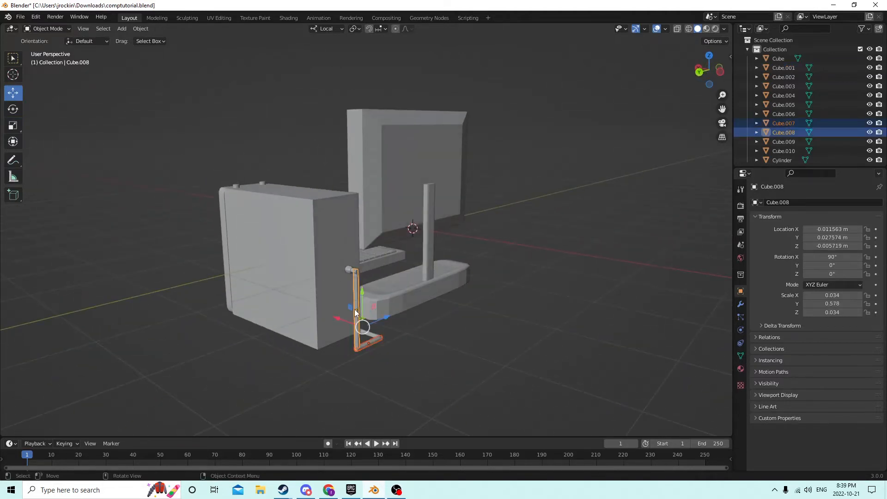
middle_click_drag(355, 312, 503, 318)
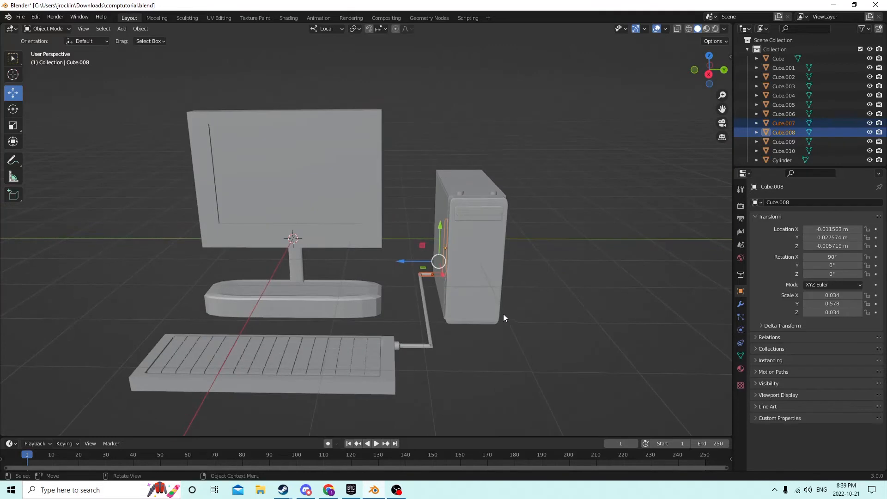
left_click(426, 306, "shift")
left_click(415, 345, "shift")
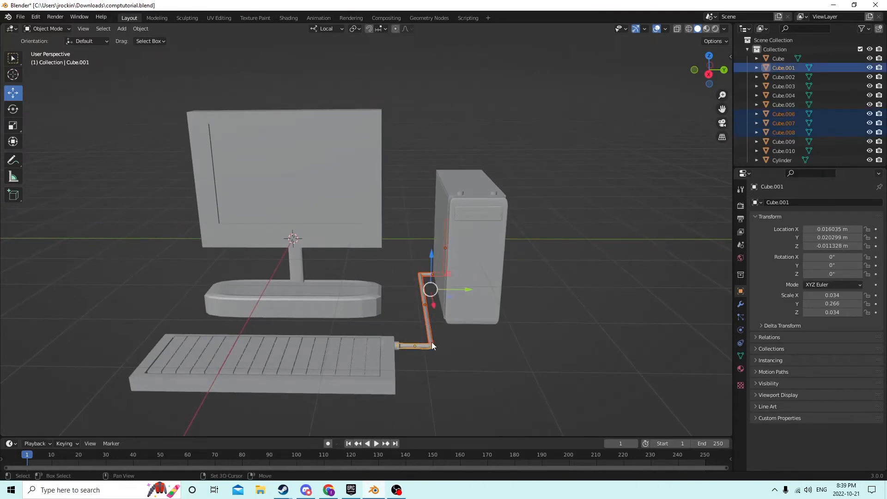
key("shift+d")
key("Escape")
middle_click_drag(453, 337, 461, 268)
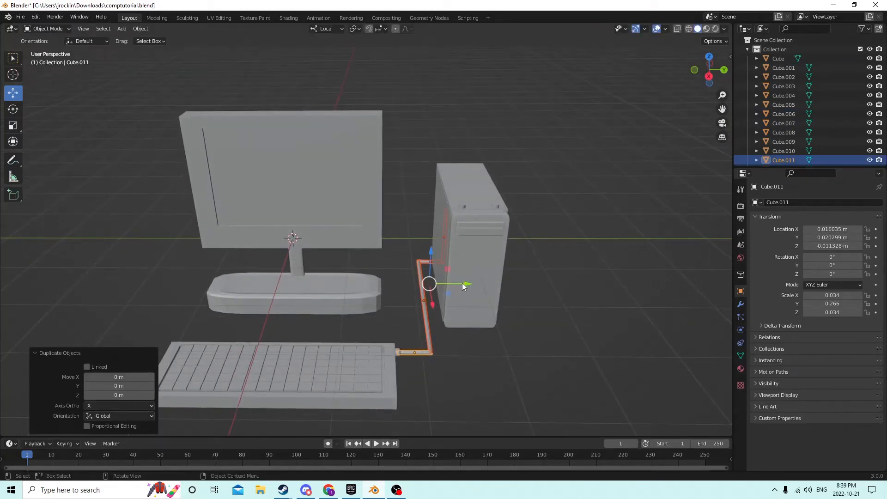
left_click_drag(462, 283, 478, 285)
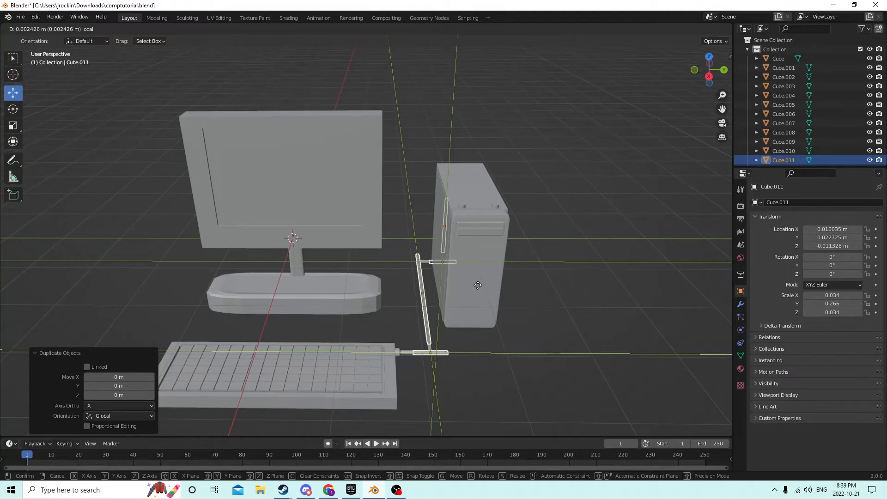
key("Escape")
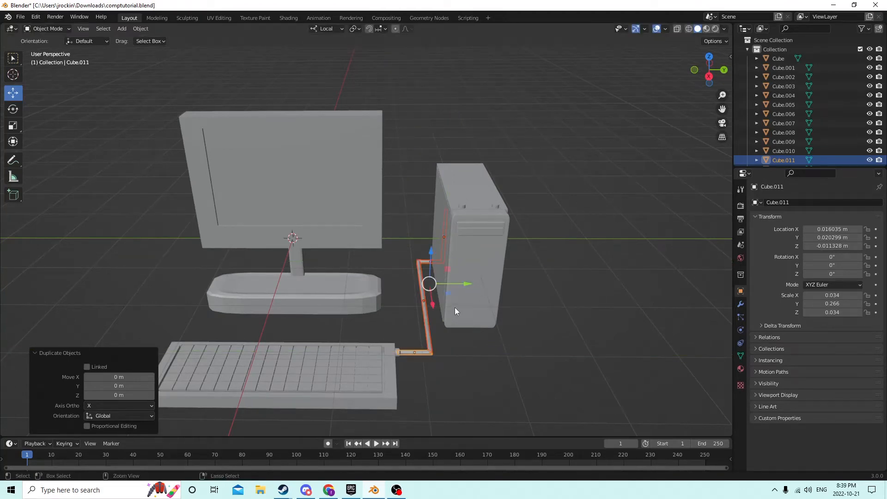
Step: Join the duplicated cable segments into one object and move it about 0.0014 m along local Y
key("ctrl+z")
key("shift+d")
key("y")
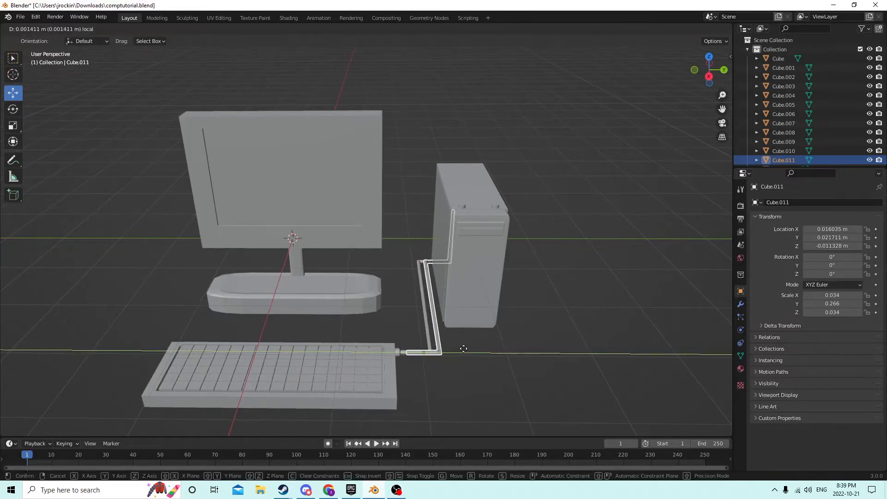
left_click(464, 348)
middle_click_drag(463, 348, 504, 355)
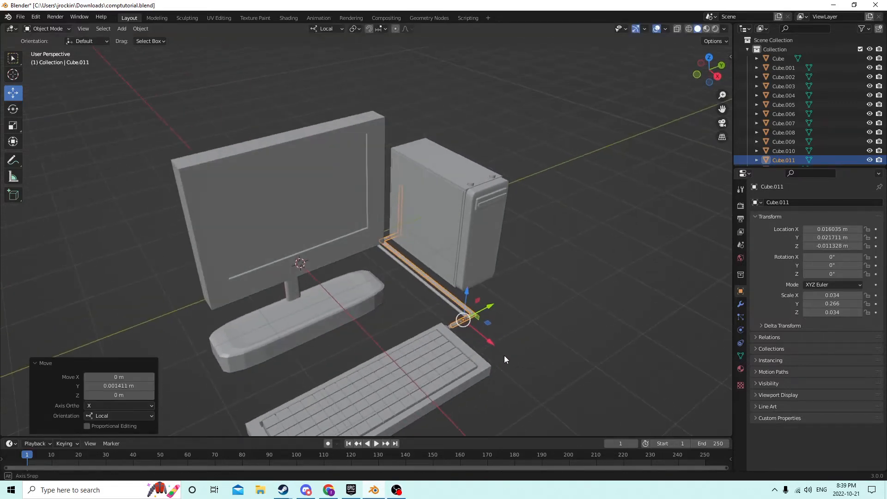
Step: Select only the linked long floor-level part of the duplicated cable and scale it to about 1.269 along local X
scroll(492, 340, "up", 2)
key("Tab")
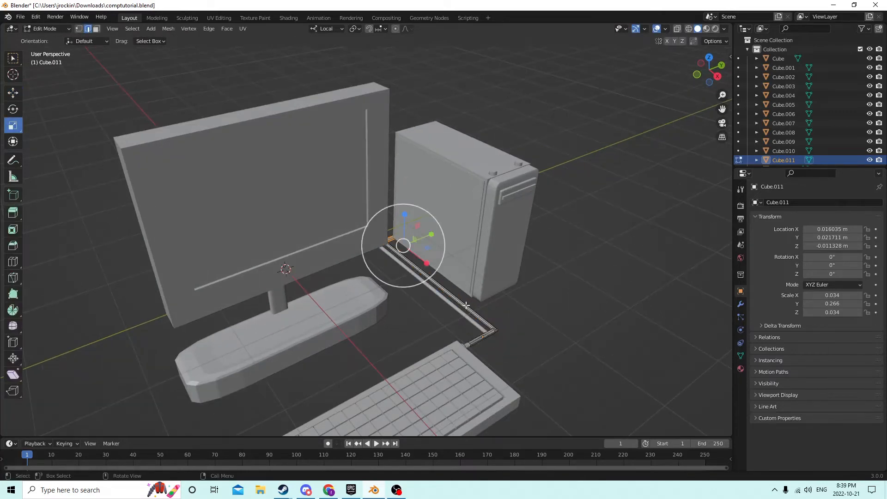
left_click(560, 311)
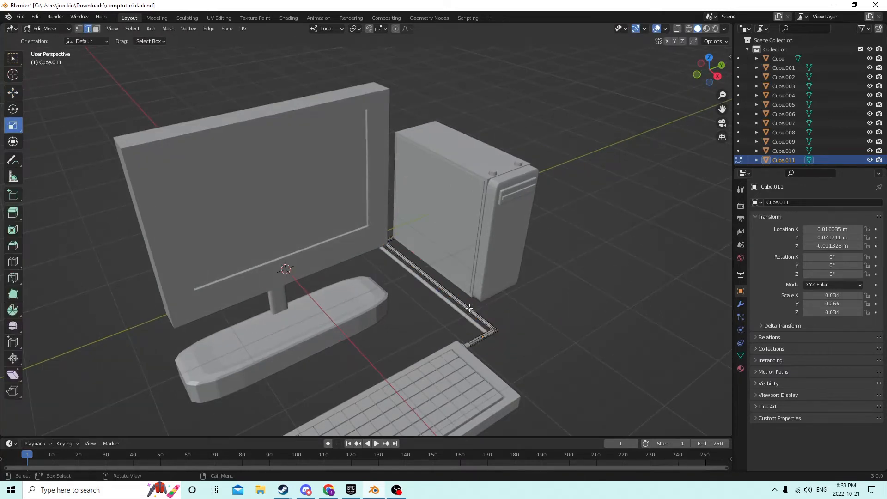
key("l")
key("s")
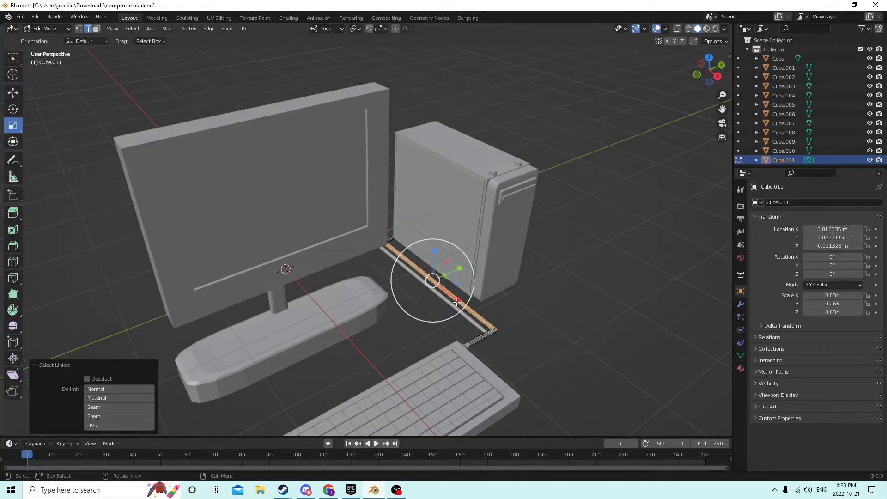
key("y")
key("y")
left_click(461, 305)
middle_click_drag(461, 305, 428, 286)
left_click(16, 93)
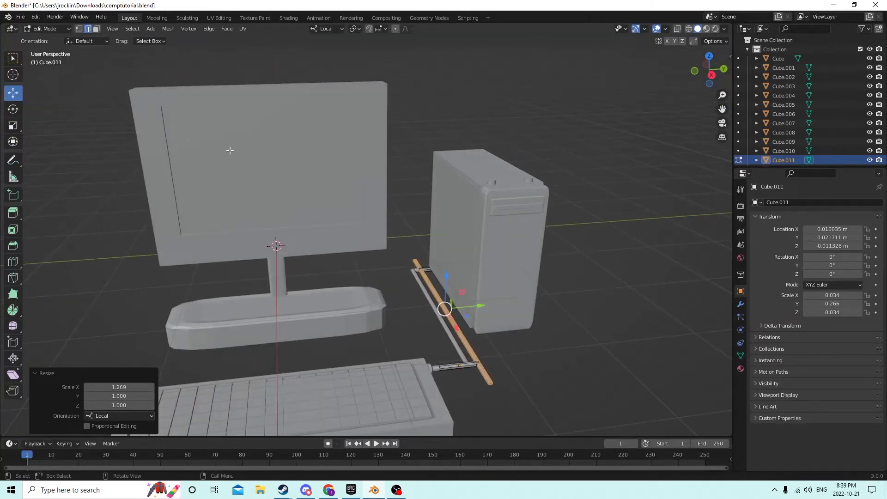
Step: Move the scaled long floor-level segment forward along local X, so its extra length extends beyond the keyboard-side joint
middle_click_drag(376, 222, 390, 234)
left_click_drag(457, 320, 478, 336)
middle_click_drag(478, 335, 506, 356)
Step: Try to move the linked short keyboard-end segment of the duplicated cable about 0.008 m along local X
left_click(489, 343)
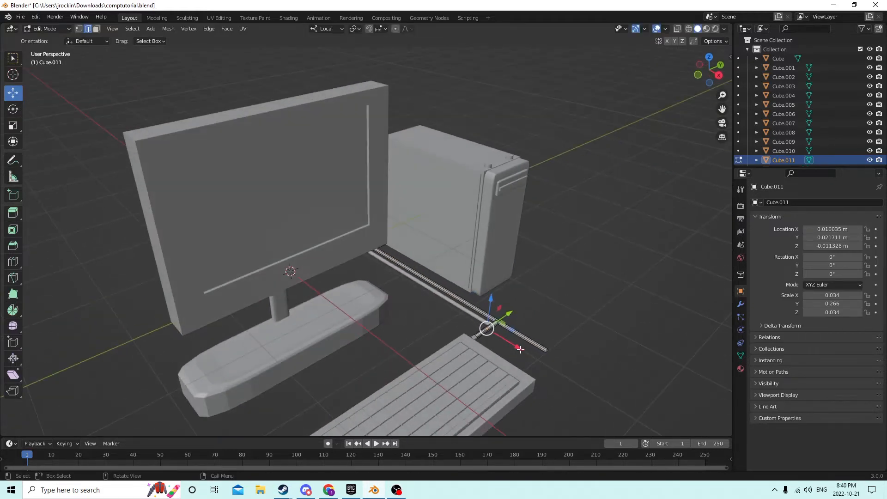
left_click_drag(521, 349, 541, 357)
key("ctrl+z")
left_click(481, 331)
key("l")
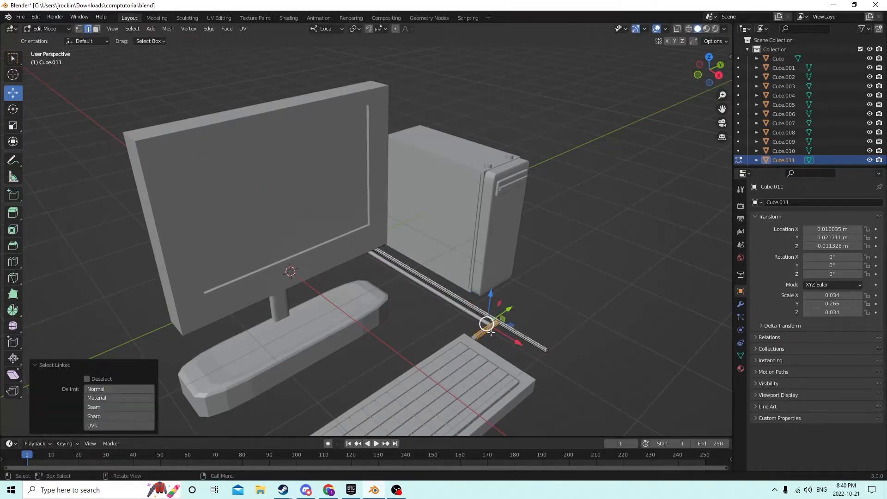
key("g")
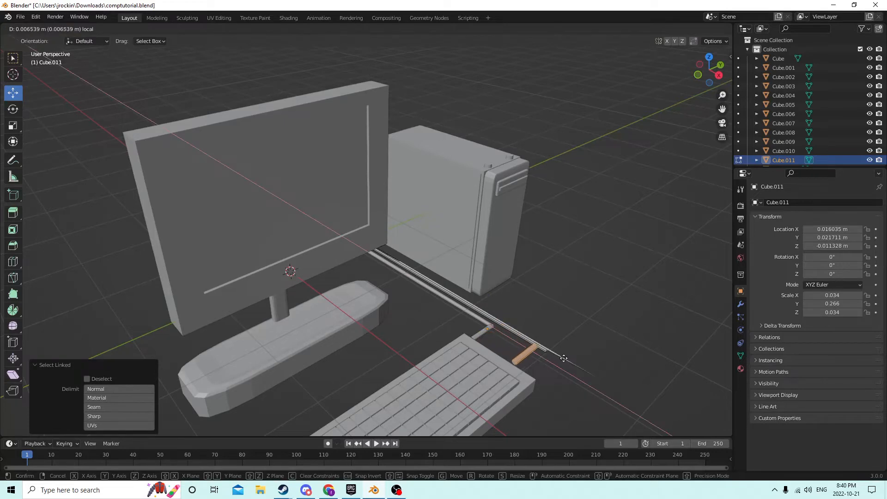
left_click(570, 361)
middle_click_drag(570, 361, 397, 245)
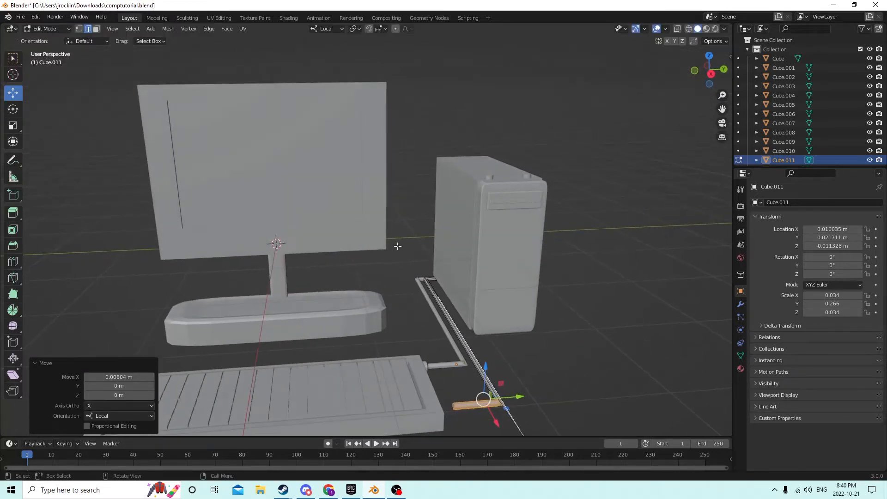
Step: Undo the short segment's last move and clear its selection
left_click(37, 17)
left_click(48, 29)
left_click(37, 18)
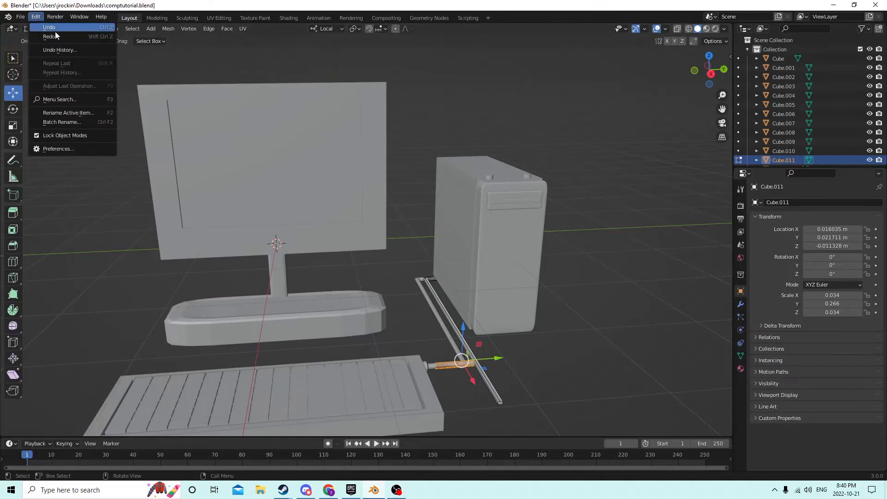
left_click(55, 30)
left_click(614, 326)
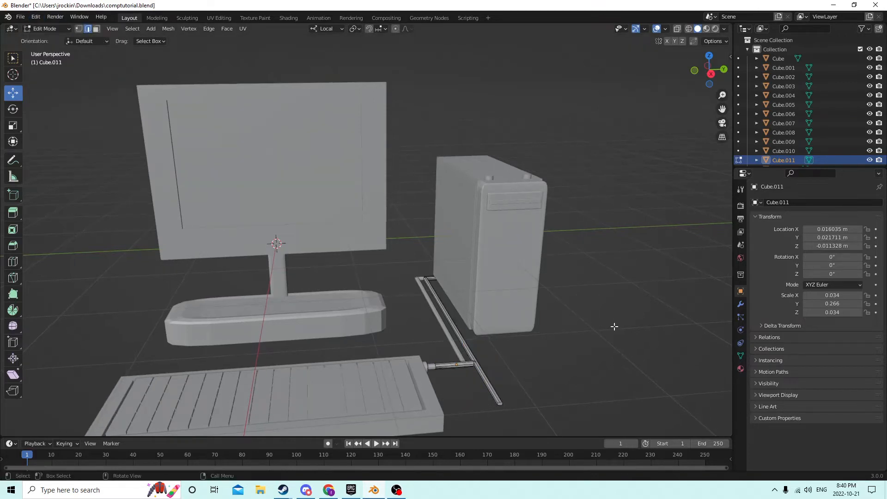
Step: Select the linked short keyboard-end segment and move it about 0.008 m along local X to the long segment's front end
key("l")
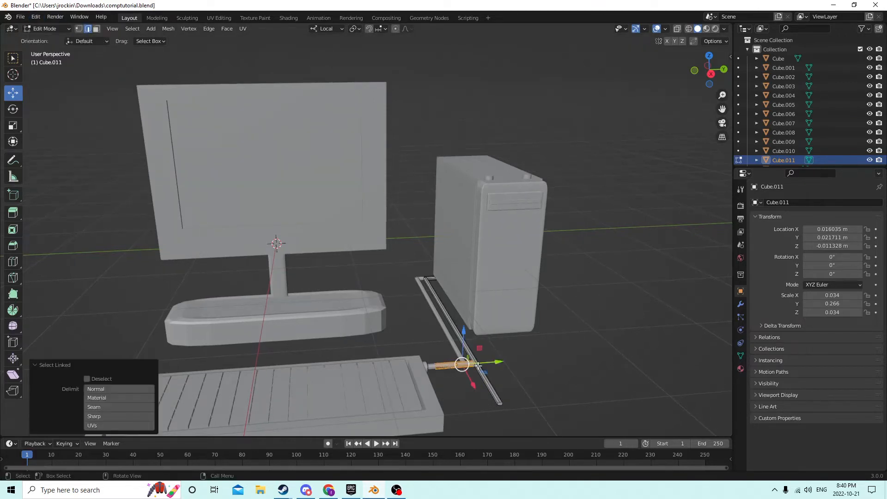
left_click_drag(474, 384, 492, 424)
middle_click_drag(451, 344, 462, 307)
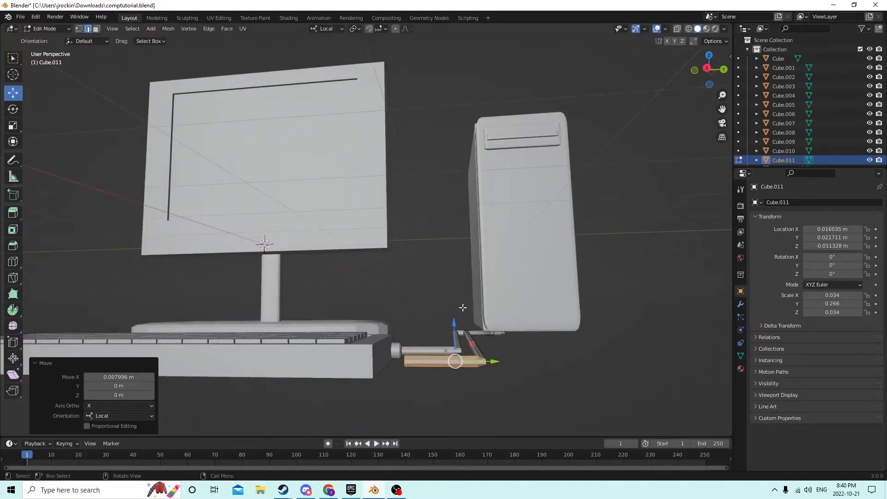
Step: In Object Mode, move the whole duplicated cable about 0.0005 m and then another 0.0004 m along local X
middle_click_drag(525, 318, 347, 376)
key("Tab")
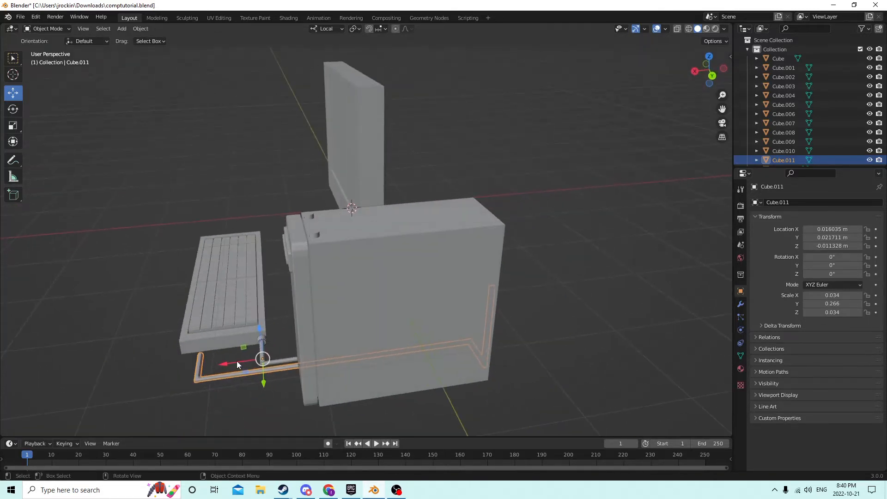
left_click_drag(224, 361, 220, 362)
middle_click_drag(220, 361, 193, 365)
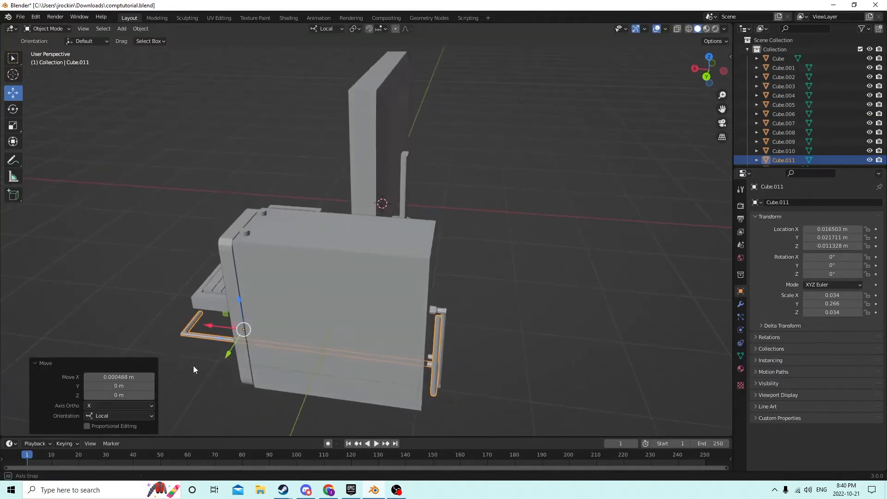
left_click_drag(212, 324, 206, 325)
middle_click_drag(207, 324, 319, 293)
middle_click_drag(525, 303, 492, 308)
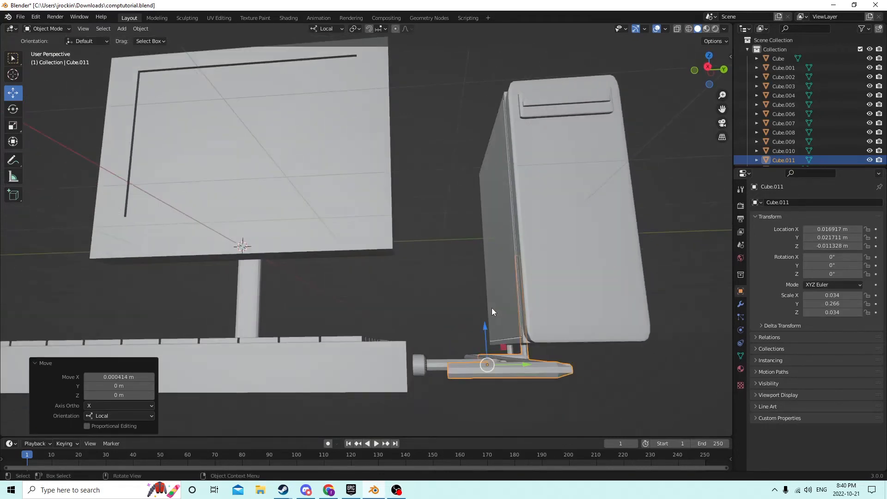
Step: Select the linked short front segment in Edit Mode and try setting the X rotation to 180°
middle_click_drag(580, 337, 561, 372)
key("Tab")
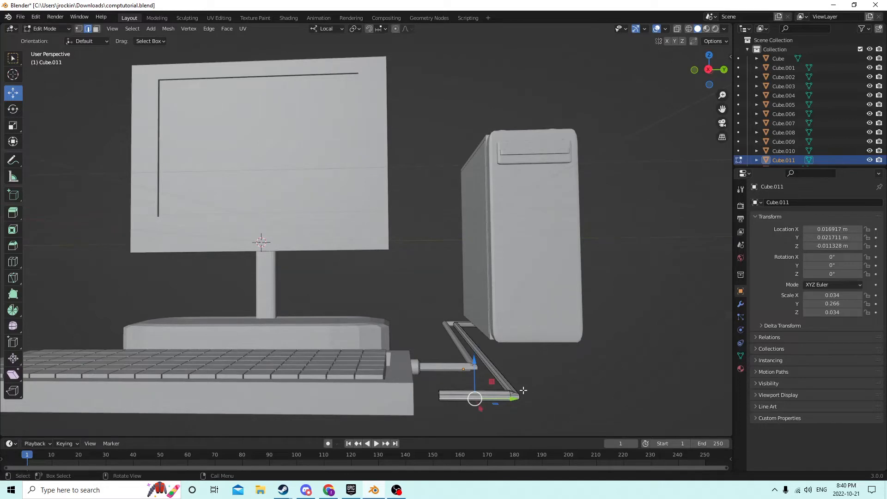
left_click(484, 396, "shift")
key("l")
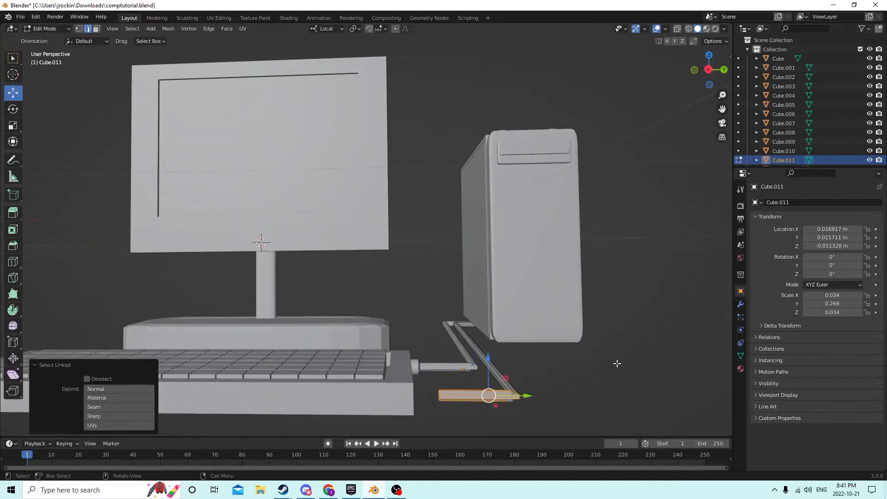
left_click(835, 255)
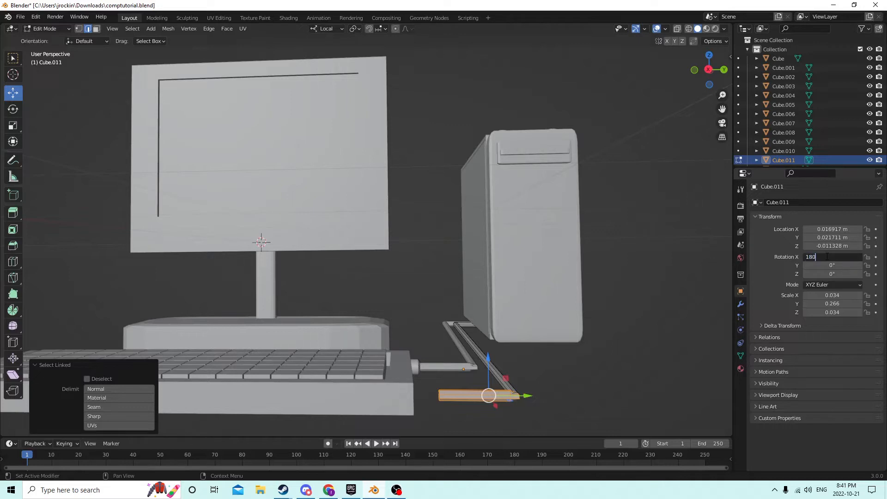
key("Return")
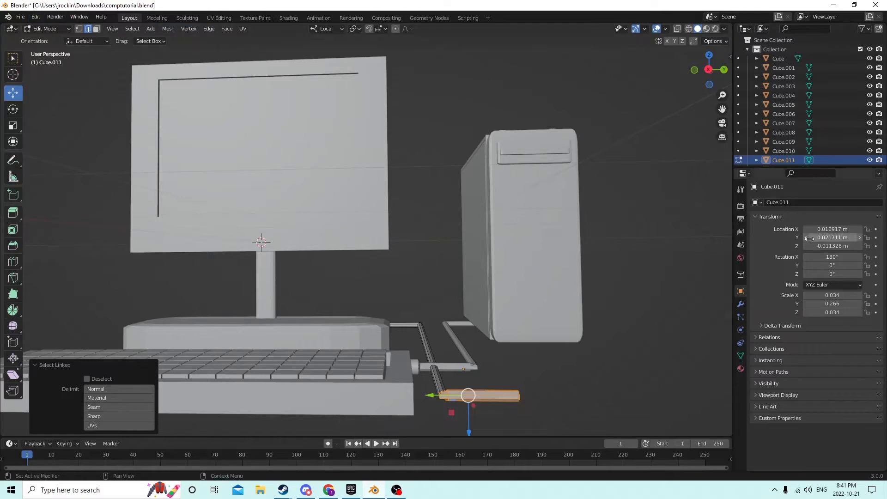
Step: Reset the duplicated cable's X rotation to 0°
left_click(823, 258)
type("0")
key("Return")
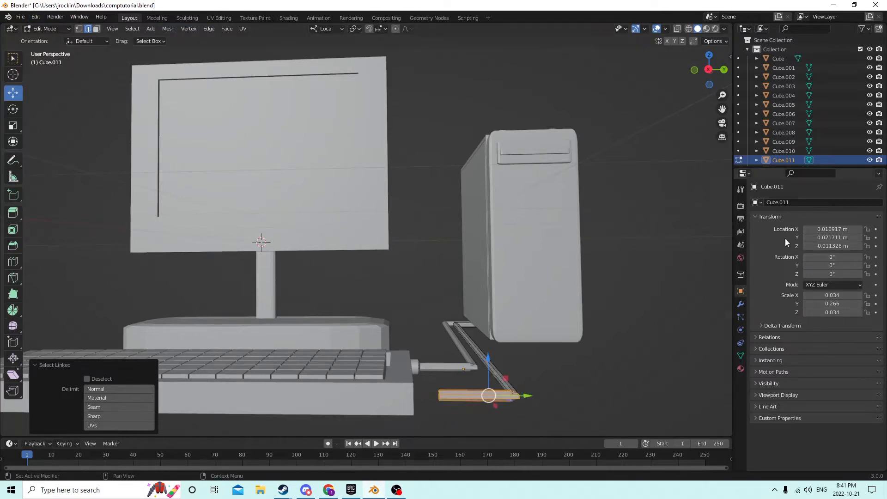
Step: Select the linked short front segment, separate it from the duplicated cable into its own object, and return to Object Mode
left_click(501, 410)
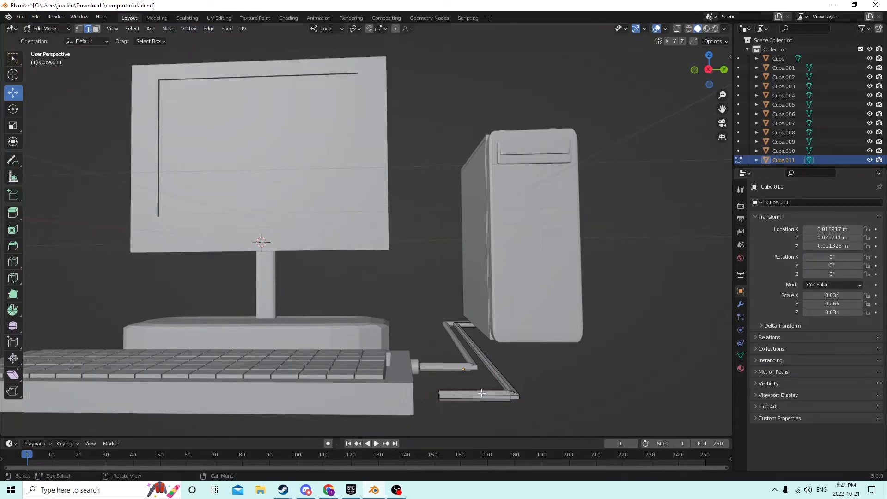
key("l")
key("Tab")
left_click(643, 362)
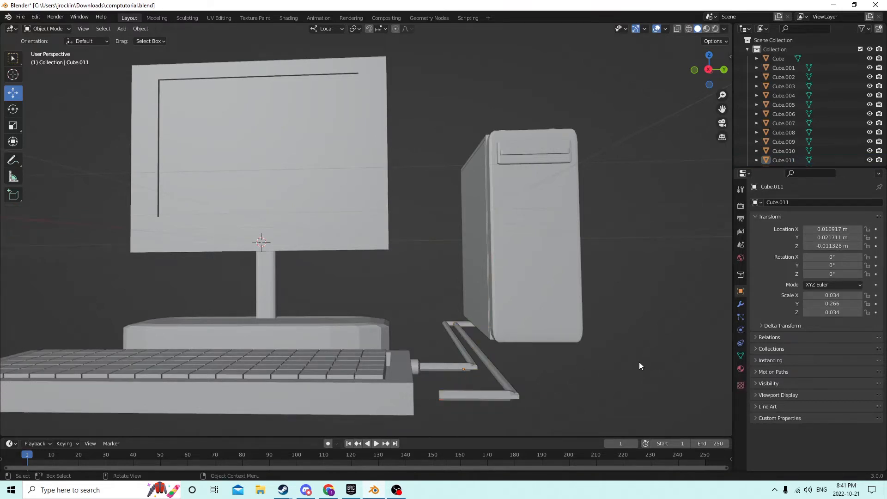
Step: Select the separated short front segment and set its X rotation to 180°
left_click(468, 399)
middle_click_drag(552, 357, 573, 350)
left_click(824, 257)
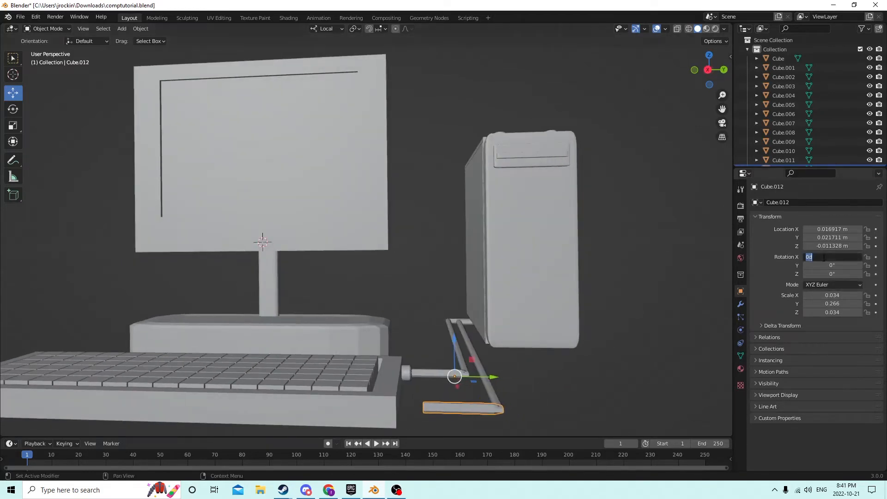
key("Return")
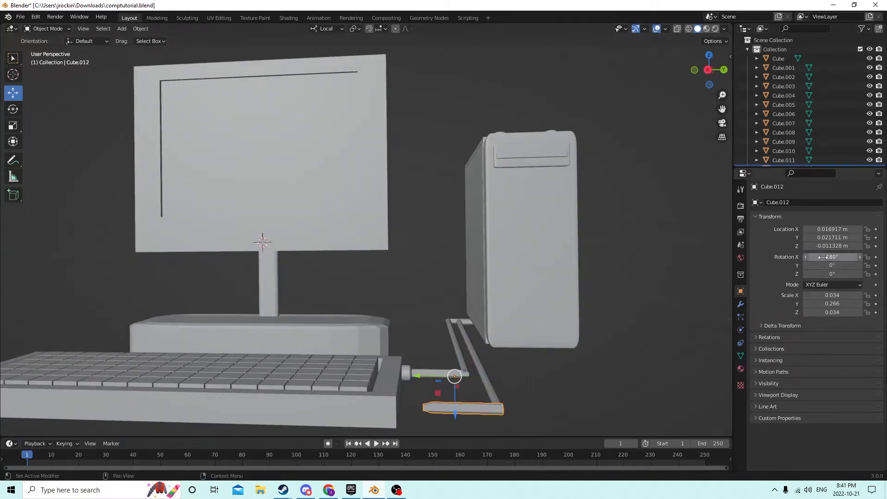
Step: Move the rotated short segment about -0.0048 m along local Y, placing it on the side of the long segment away from the keyboard
middle_click_drag(535, 315, 514, 311)
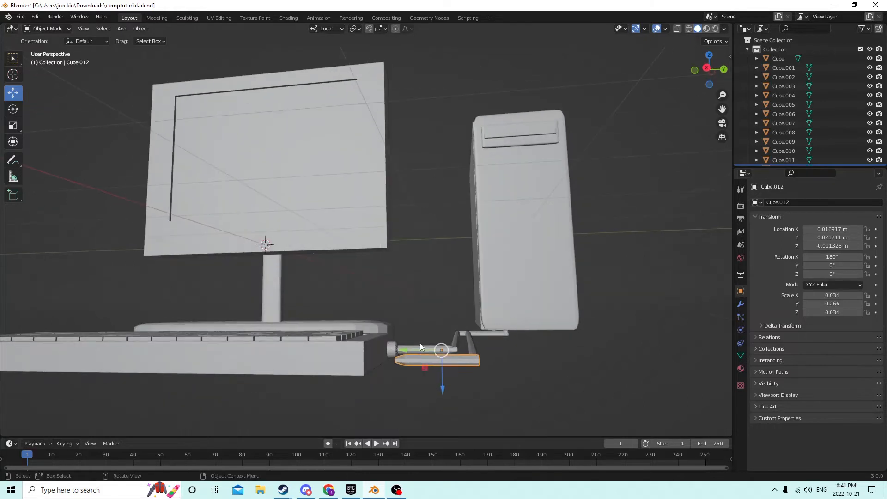
left_click_drag(411, 349, 471, 360)
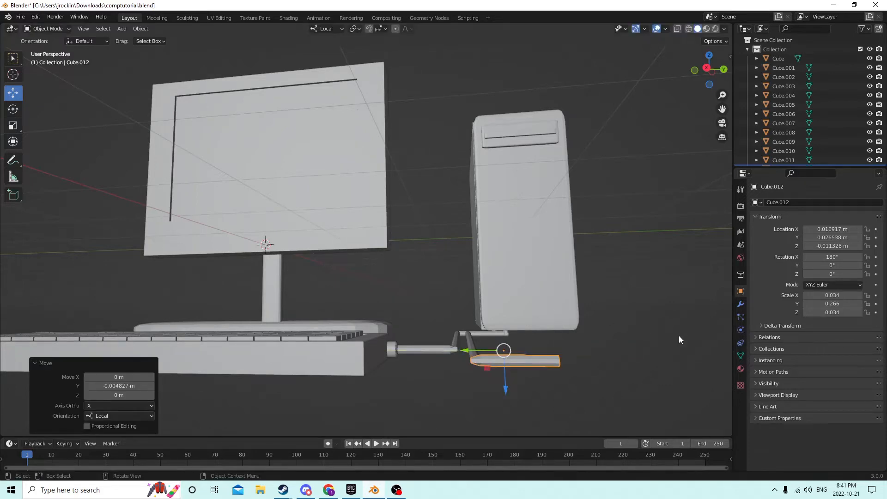
middle_click_drag(678, 336, 692, 363)
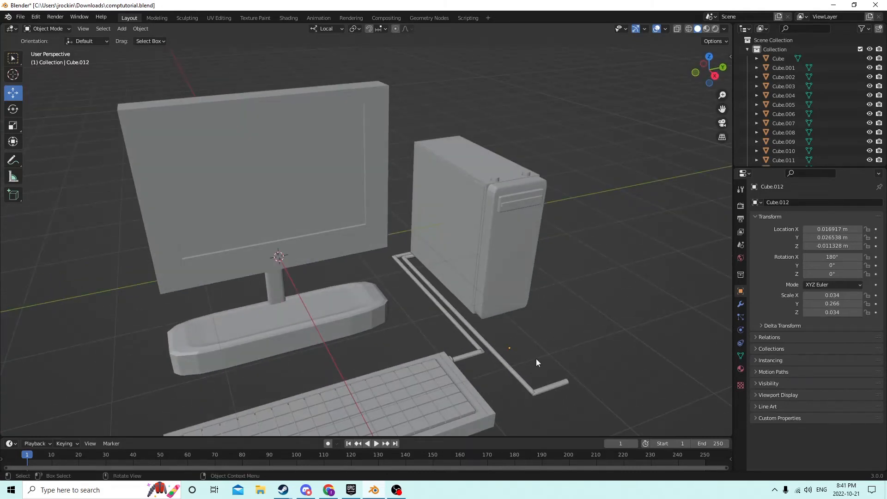
key("Tab")
middle_click_drag(536, 362, 574, 350)
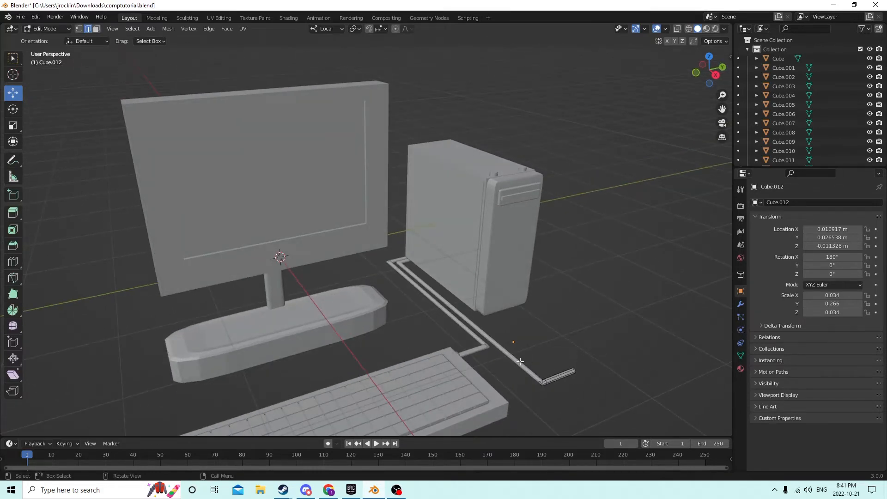
middle_click_drag(563, 378, 519, 363)
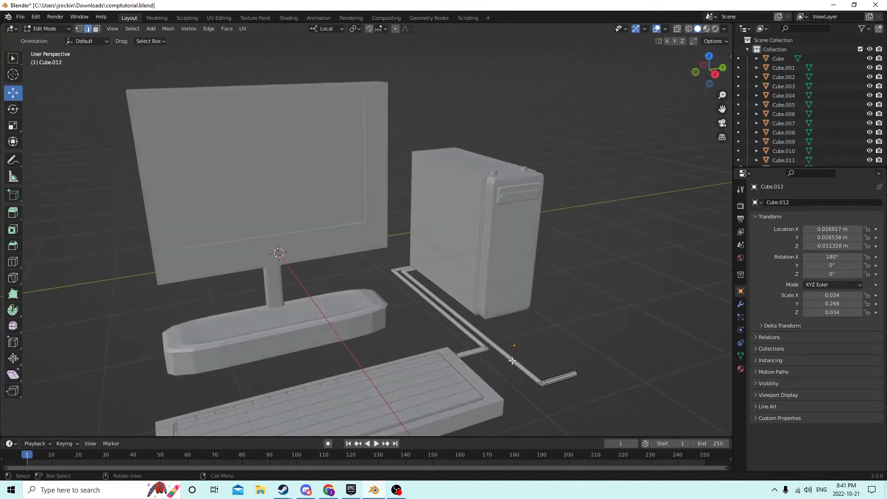
left_click(513, 359)
left_click(582, 342)
key("Tab")
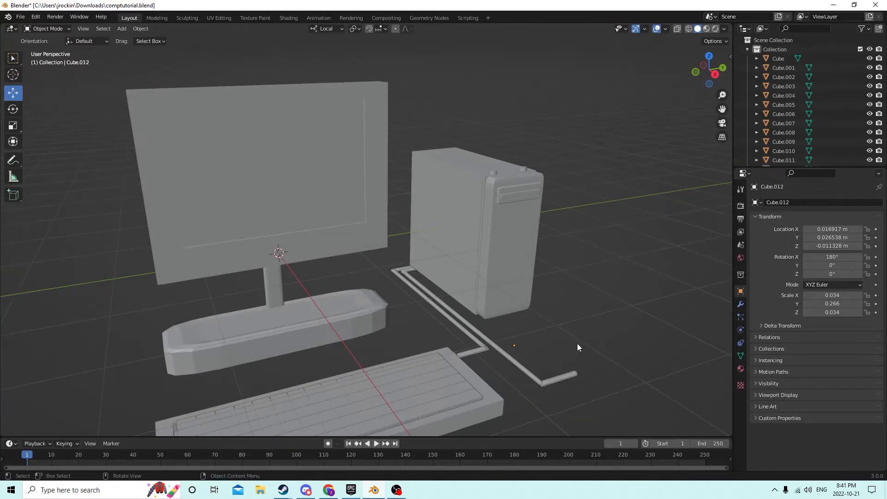
Step: Edit the duplicated cable, select its linked long floor-level segment and scale it to about 0.869 along local X
left_click(518, 362)
key("Tab")
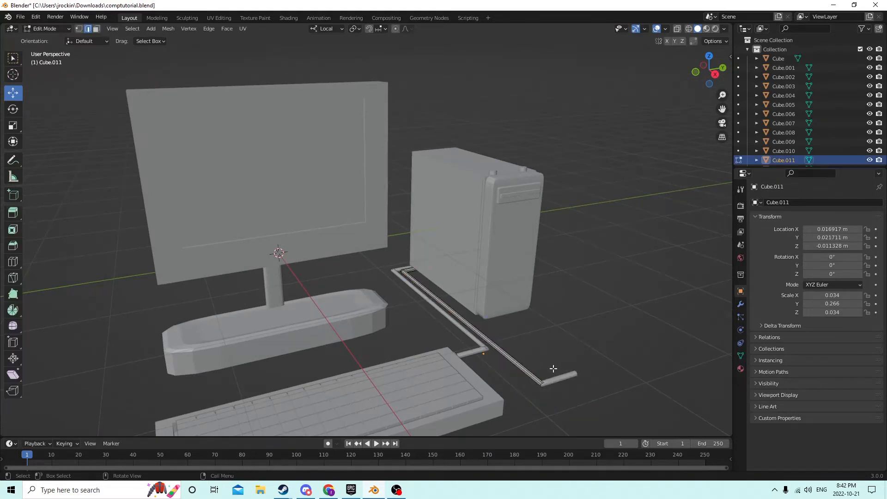
left_click(506, 355)
middle_click_drag(506, 355, 508, 347)
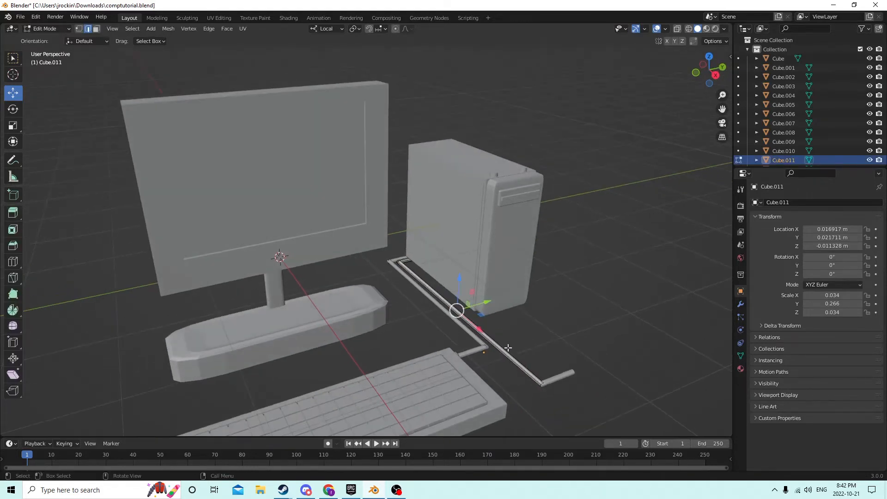
left_click(11, 127)
middle_click_drag(462, 305, 480, 311)
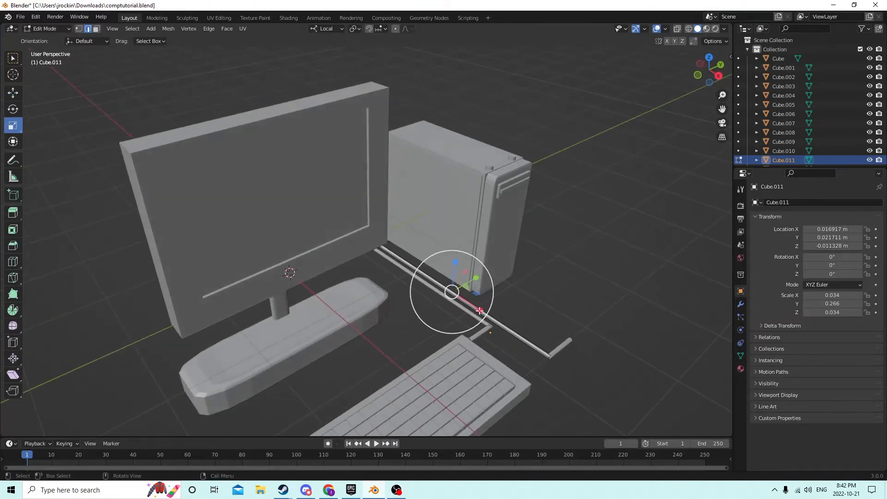
left_click_drag(479, 311, 469, 303)
middle_click_drag(469, 304, 564, 311)
key("l")
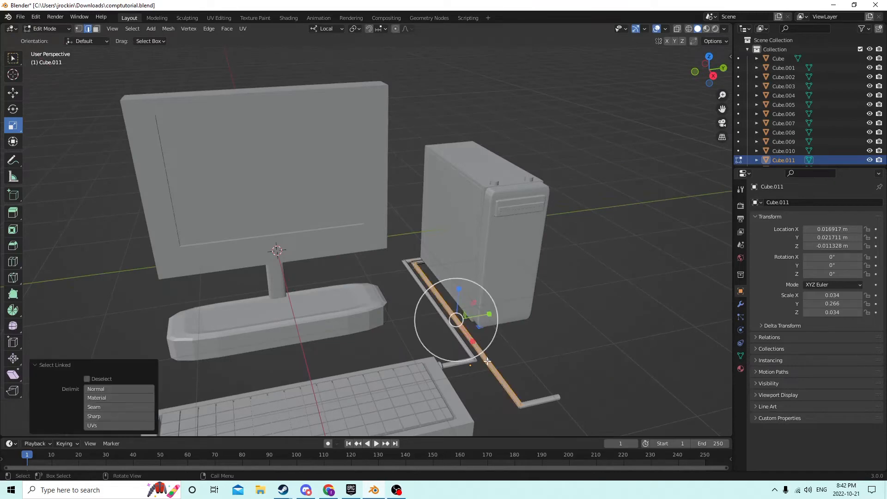
middle_click_drag(487, 351, 475, 301)
left_click_drag(476, 301, 462, 296)
middle_click_drag(461, 296, 437, 316)
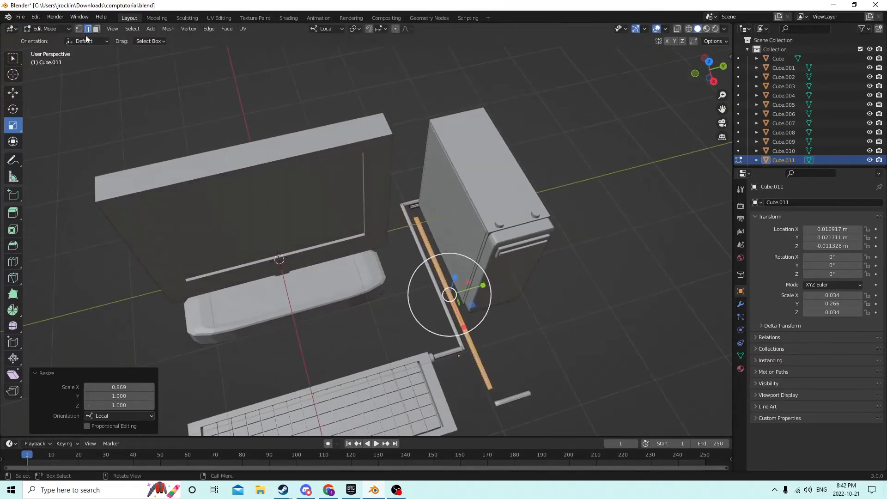
Step: Move the shortened long segment about -0.0025 m along local X, back toward the cable's rear joint
left_click(13, 93)
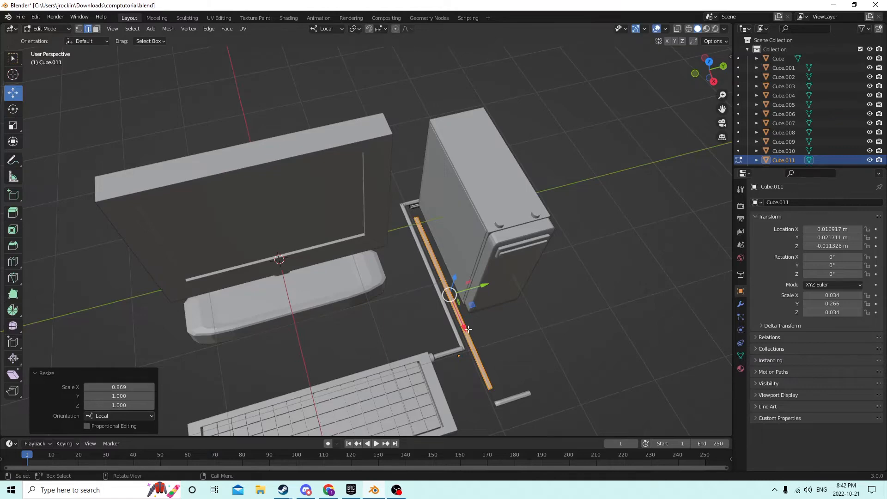
left_click_drag(468, 329, 454, 315)
middle_click_drag(454, 315, 524, 306)
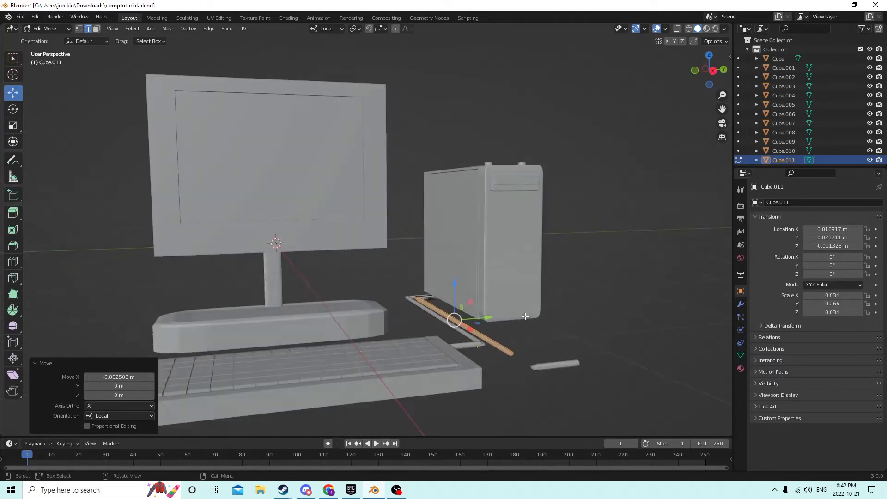
Step: In Object Mode, move the separated short segment about -0.0047 m along local X to meet the long segment's front end
key("Tab")
left_click(563, 364)
middle_click_drag(546, 354, 556, 374)
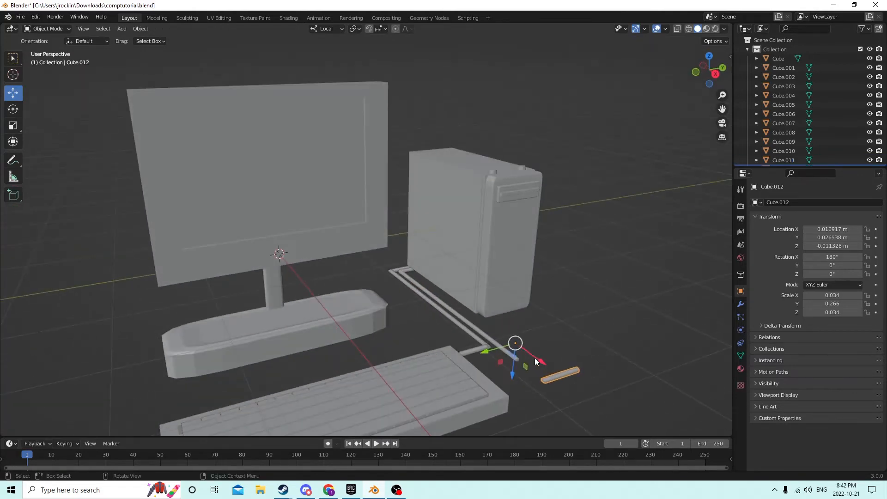
left_click_drag(534, 358, 503, 335)
scroll(502, 334, "up", 3)
middle_click_drag(503, 335, 555, 332)
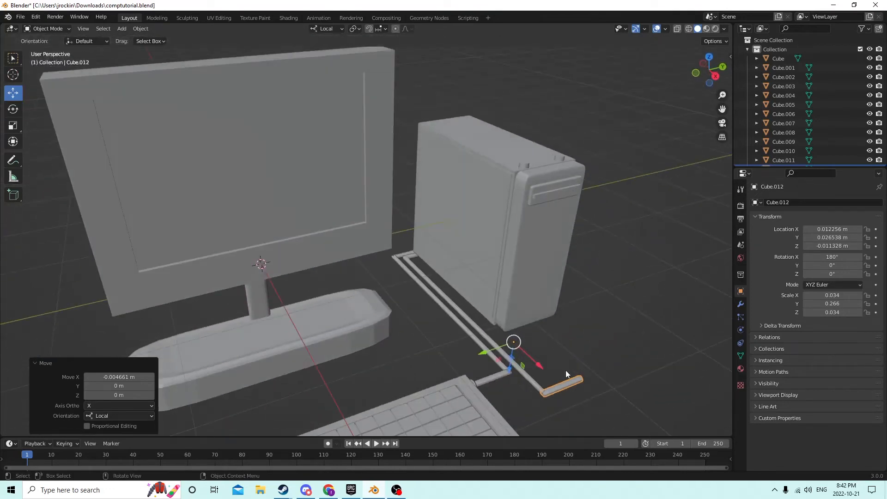
Step: Duplicate the separated short cable segment in place
left_click(550, 387)
middle_click_drag(553, 386, 588, 358)
key("shift+d")
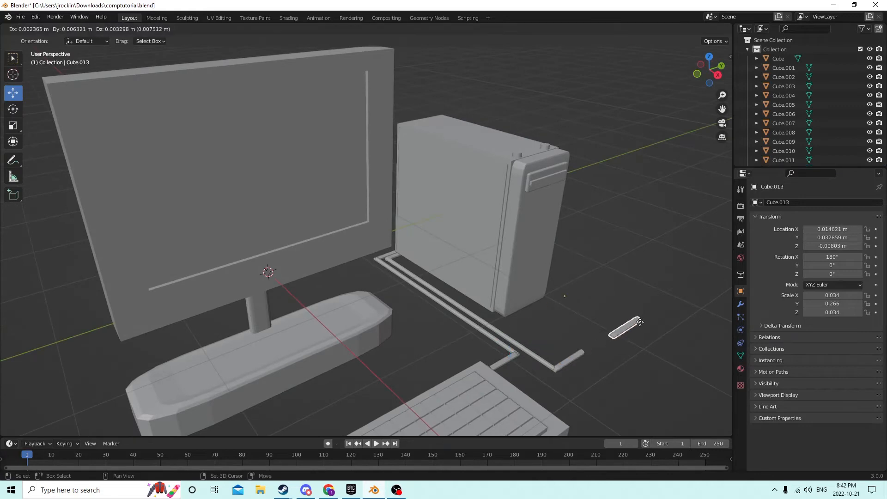
right_click(630, 325)
middle_click_drag(630, 325, 589, 313)
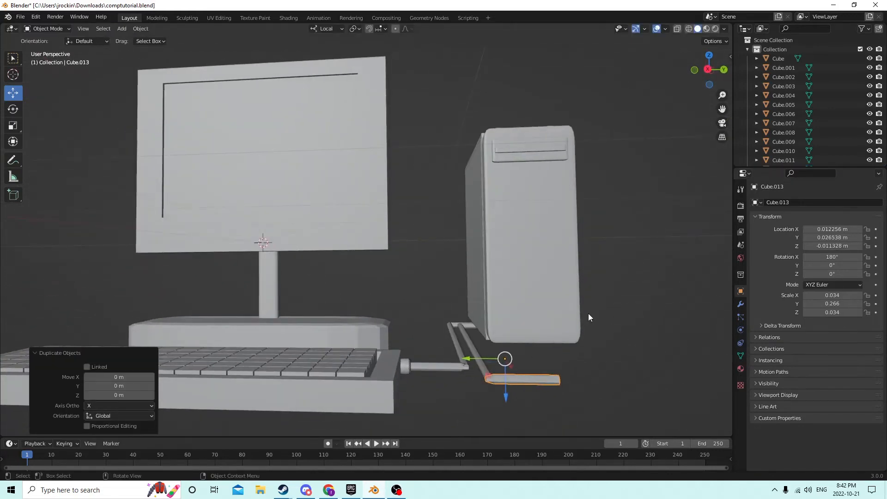
Step: Set the duplicated segment's rotation to 0° on X and 90° on Z, turning it perpendicular to the original
left_click(830, 257)
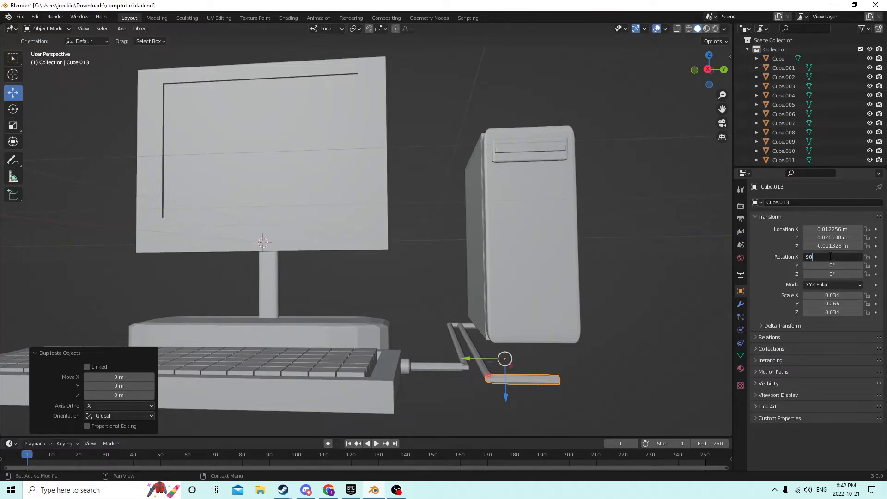
key("Return")
left_click(830, 256)
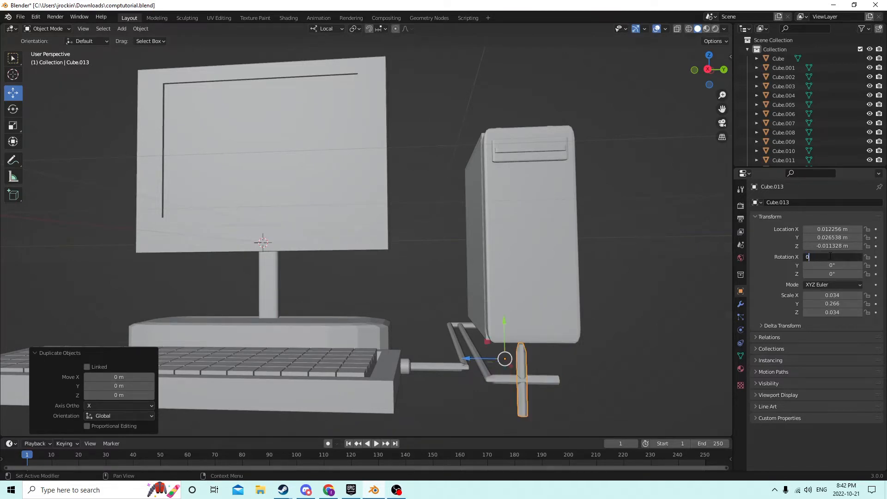
type("0")
key("Return")
left_click(833, 274)
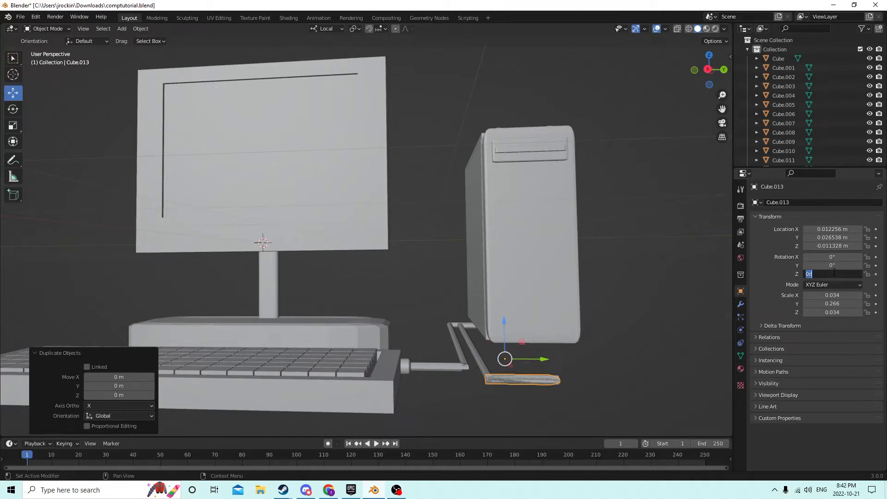
type("90")
key("Return")
middle_click_drag(668, 326, 649, 335)
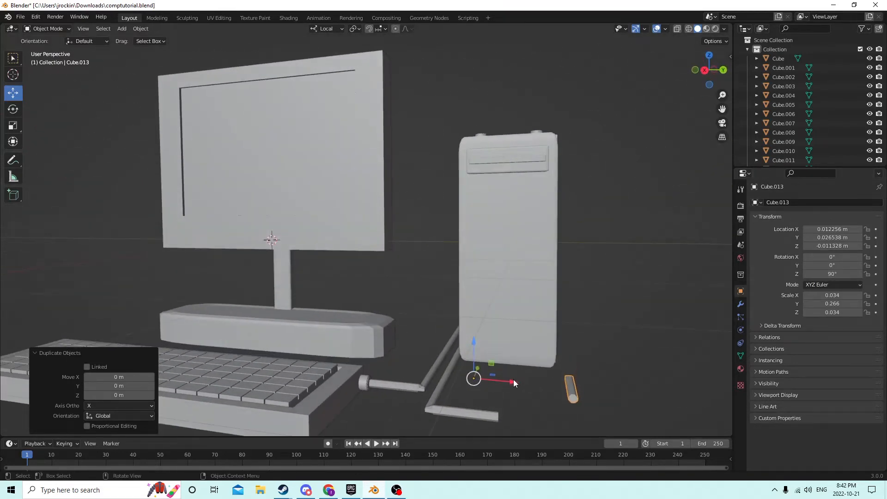
Step: Move the rotated duplicate about -0.0084 m along local Y and back along local X toward the short segment's free end
left_click_drag(514, 378, 421, 401)
scroll(497, 365, "down", 1)
middle_click_drag(489, 380, 451, 398)
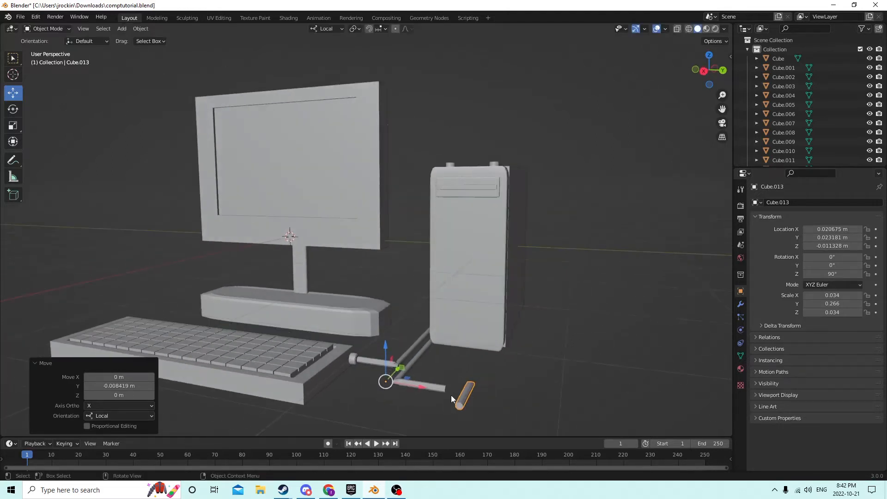
left_click_drag(405, 386, 398, 386)
middle_click_drag(398, 385, 530, 364)
scroll(531, 364, "up", 2)
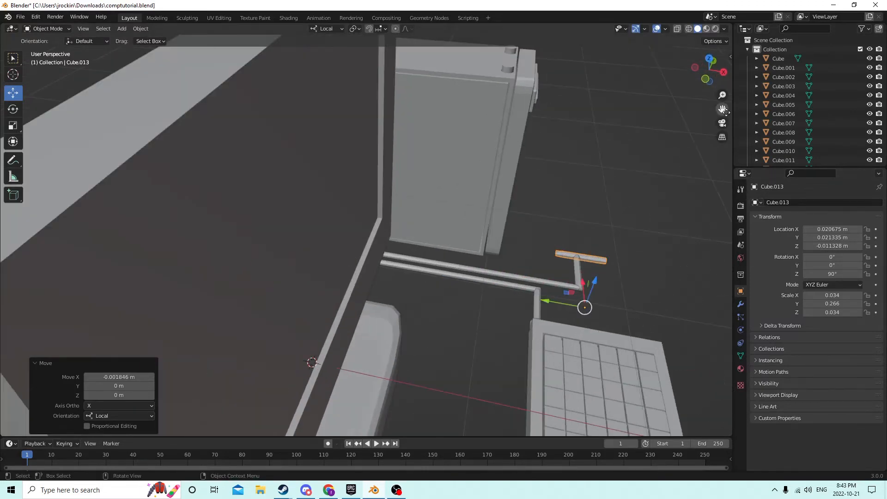
Step: Move the rotated duplicate about -0.002 m along local Y so its rear end meets the short segment's free end
left_click_drag(722, 109, 561, 95)
scroll(689, 231, "up", 2)
middle_click_drag(686, 240, 708, 237)
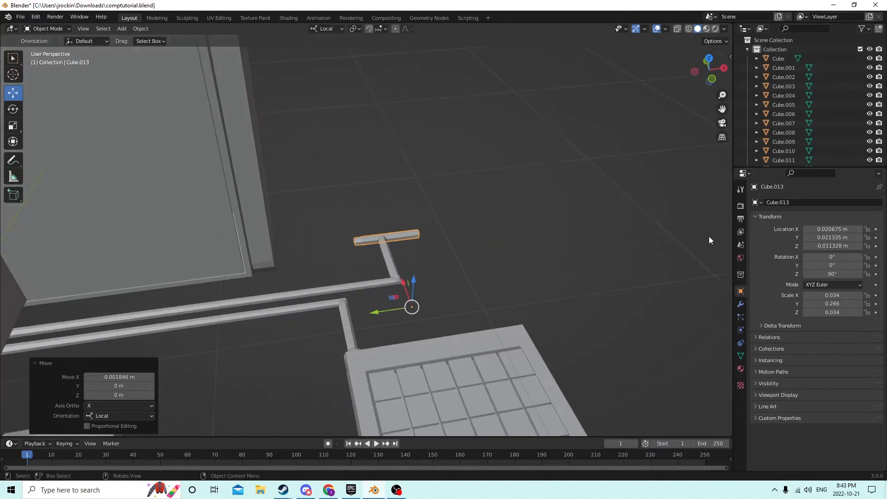
key("g")
key("x")
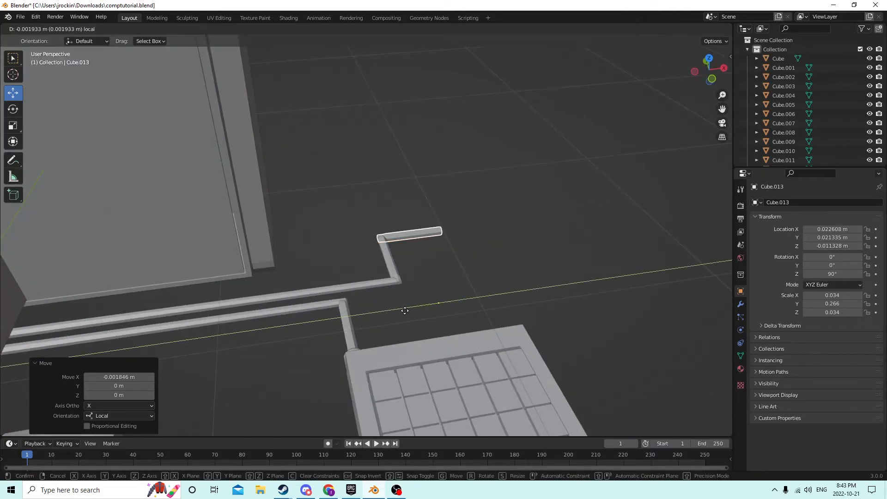
left_click(406, 311)
middle_click_drag(405, 311, 559, 317)
middle_click_drag(446, 303, 476, 289)
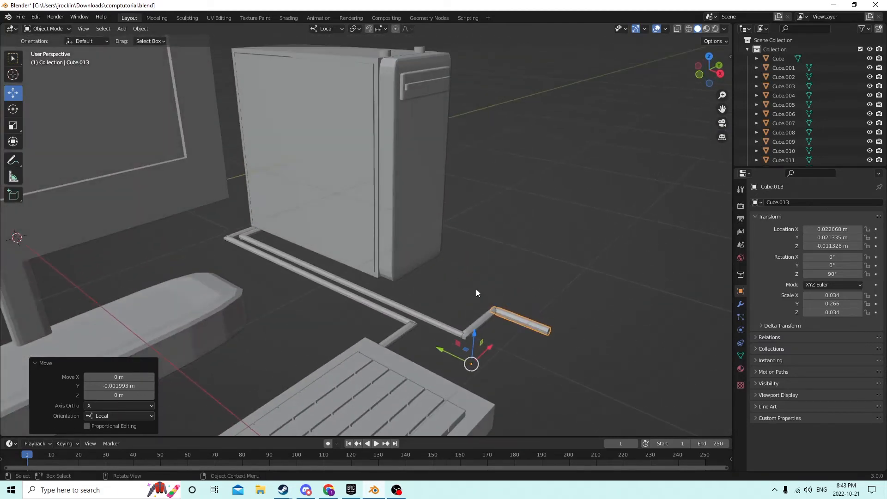
Step: Join the rotated duplicate and the short segment into one object
left_click(516, 312)
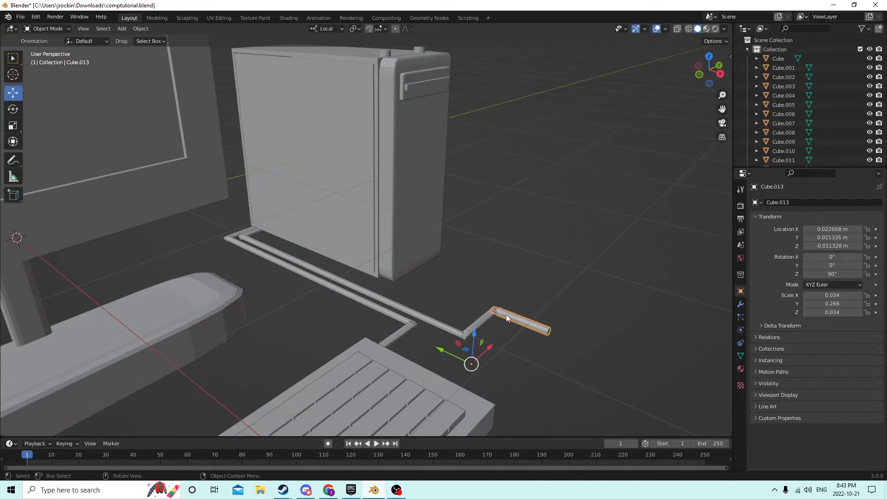
left_click(481, 321)
left_click(512, 318)
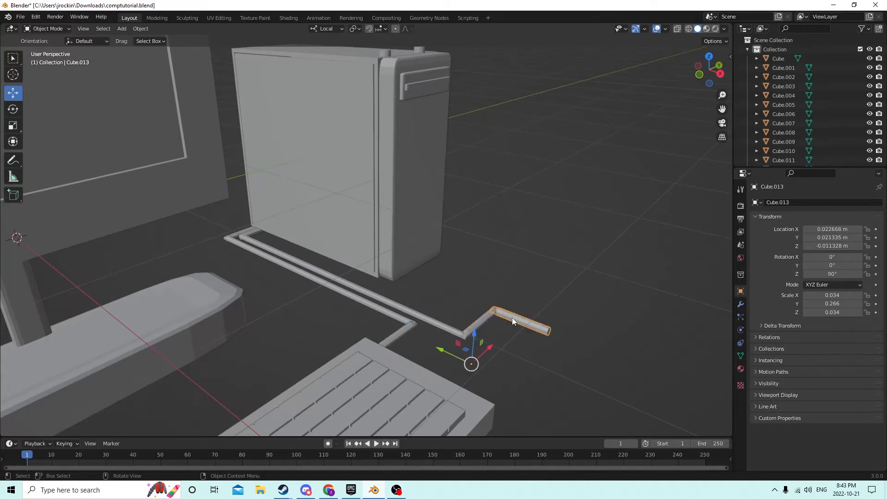
left_click(480, 325, "shift")
key("ctrl+j")
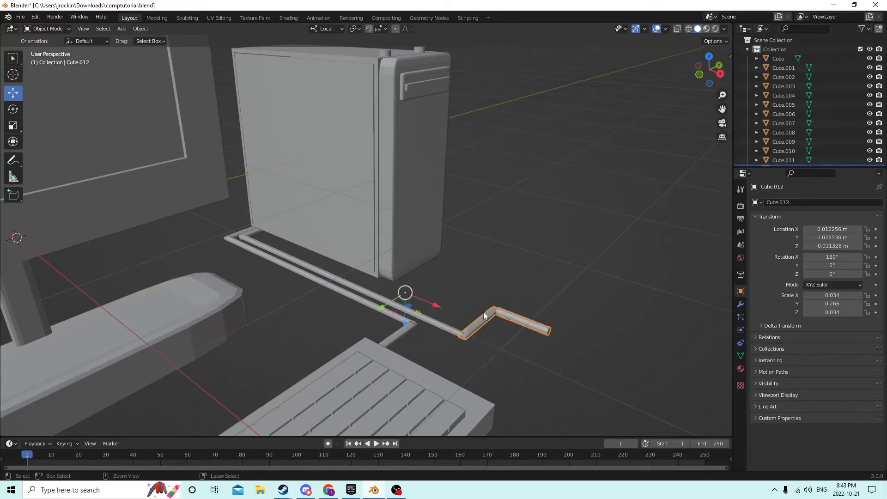
Step: Edit the second cable and scale its long floor-level segment to about 0.876 along local X
middle_click_drag(488, 294, 447, 289)
left_click(364, 273)
key("Tab")
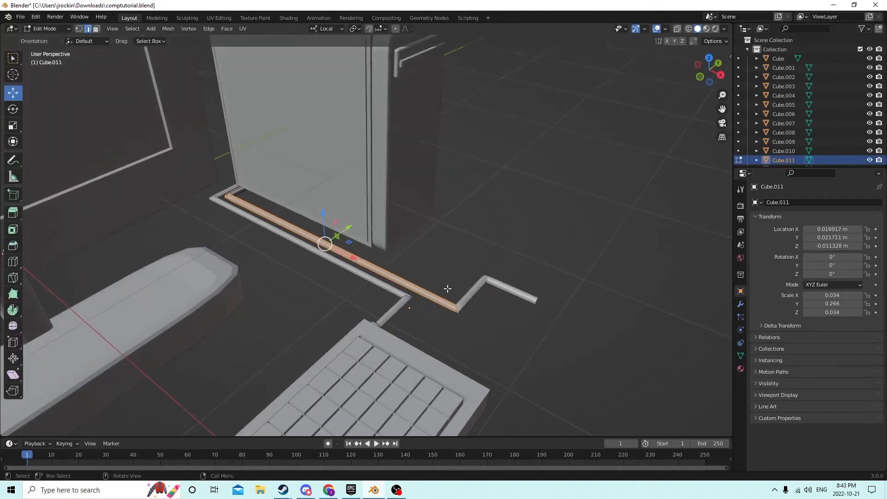
left_click(13, 125)
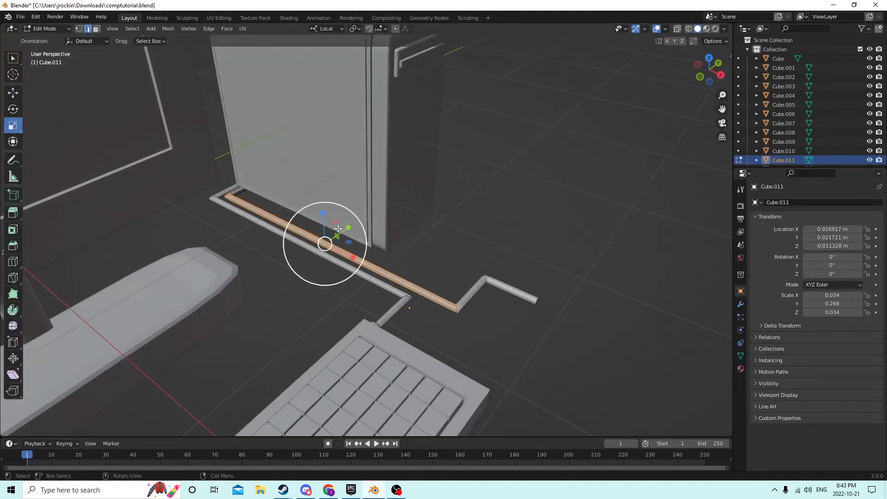
left_click_drag(354, 257, 340, 256)
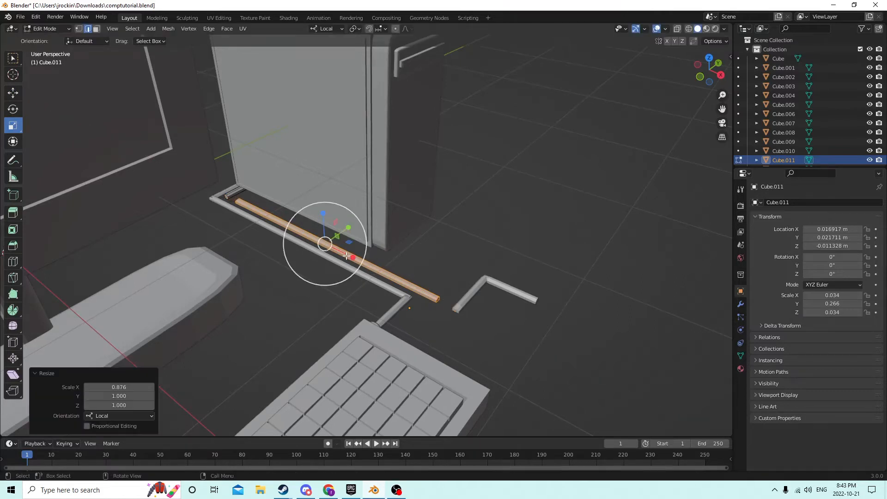
Step: Move the shortened long segment about -0.002 m along local X to the cable's rear joint and return to Object Mode
left_click(13, 93)
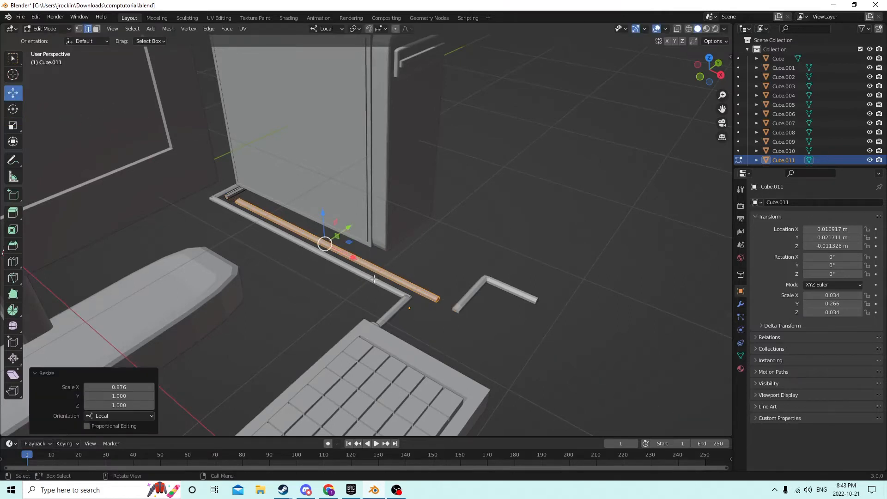
left_click_drag(354, 256, 338, 245)
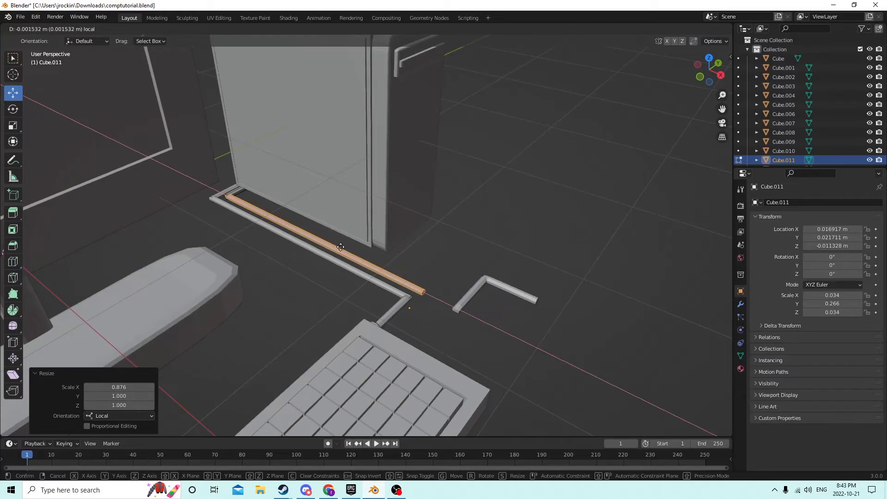
left_click(337, 248)
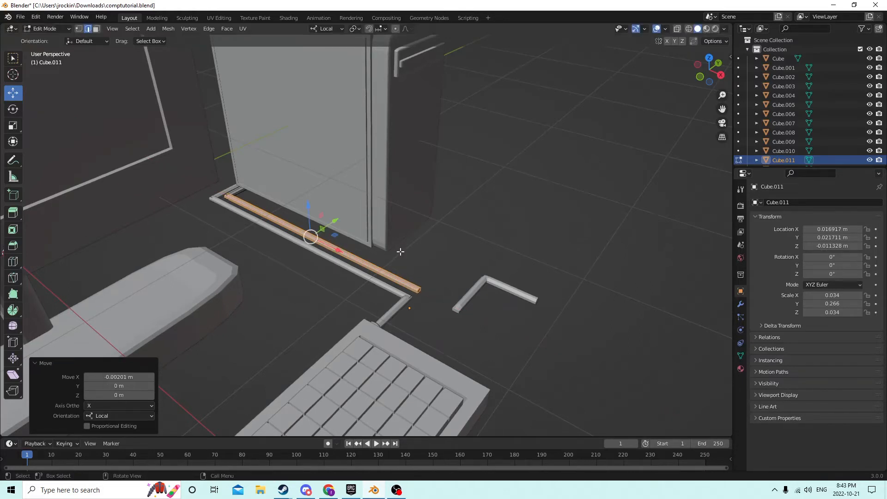
key("Tab")
middle_click_drag(418, 249, 564, 308)
key("Tab")
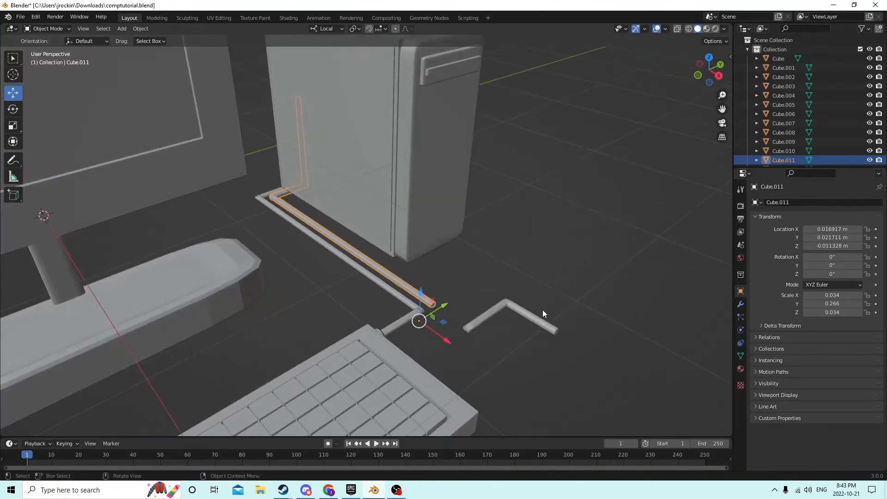
Step: Move the joined L-shaped end piece about -0.0043 m along local X to meet the long segment's front end
left_click(530, 316)
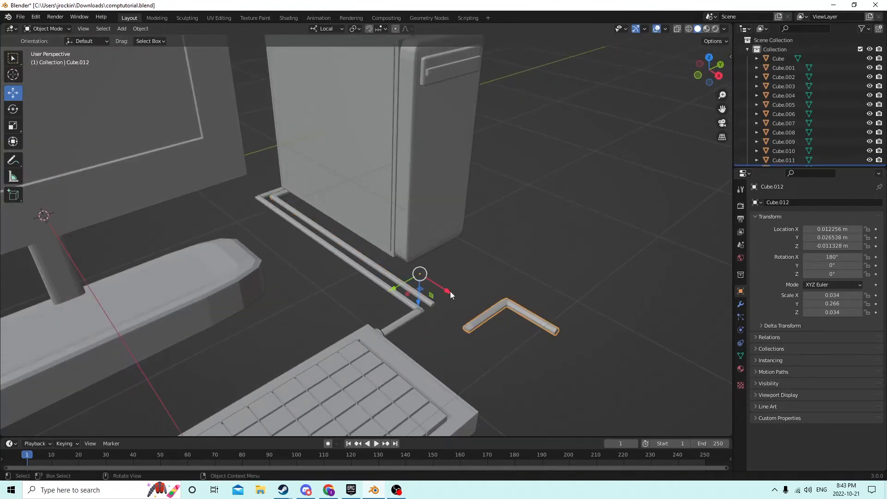
key("g")
key("x")
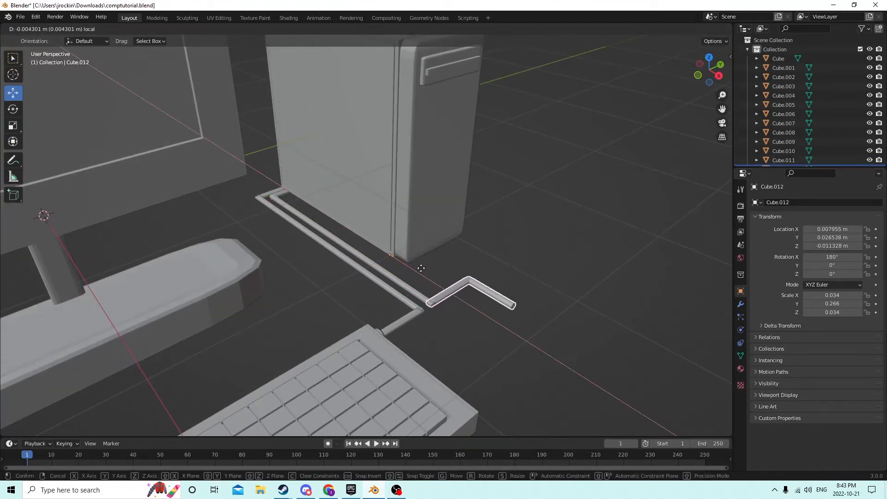
left_click(421, 267)
middle_click_drag(539, 265, 446, 275)
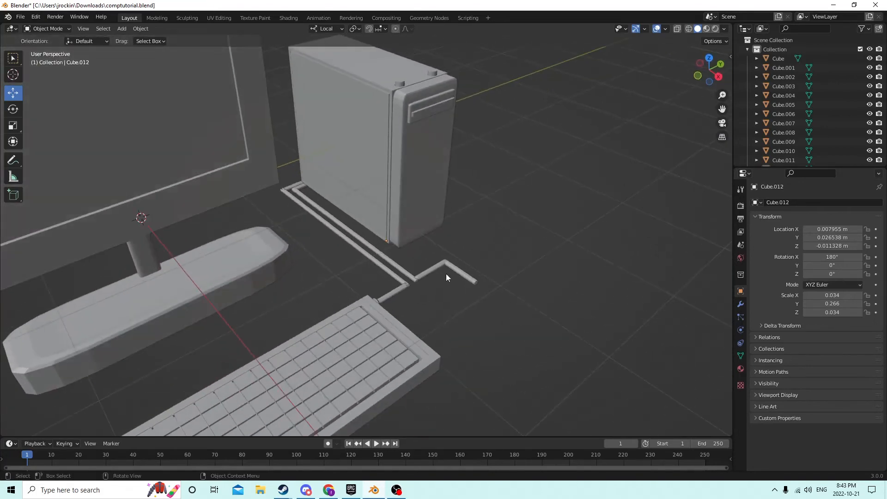
key("Tab")
left_click(511, 237)
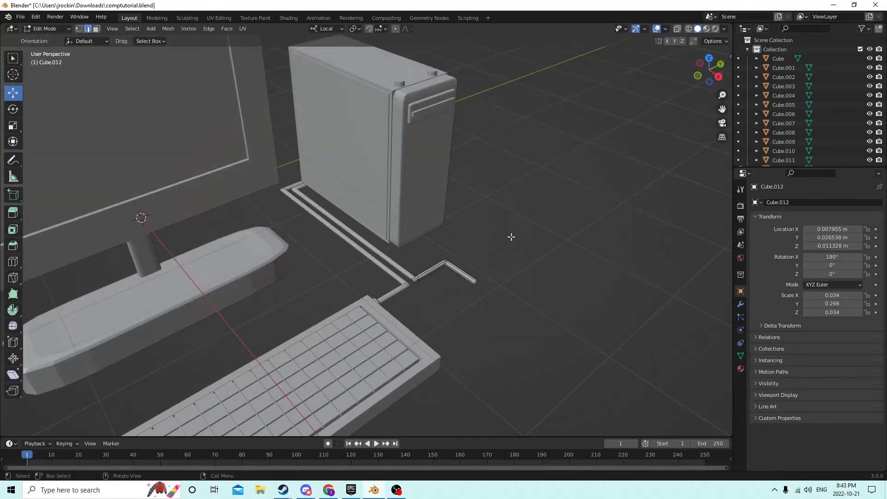
key("Tab")
Step: Edit the second cable, select its linked long floor-level segment and scale it to about 0.785 along local X
left_click(373, 246)
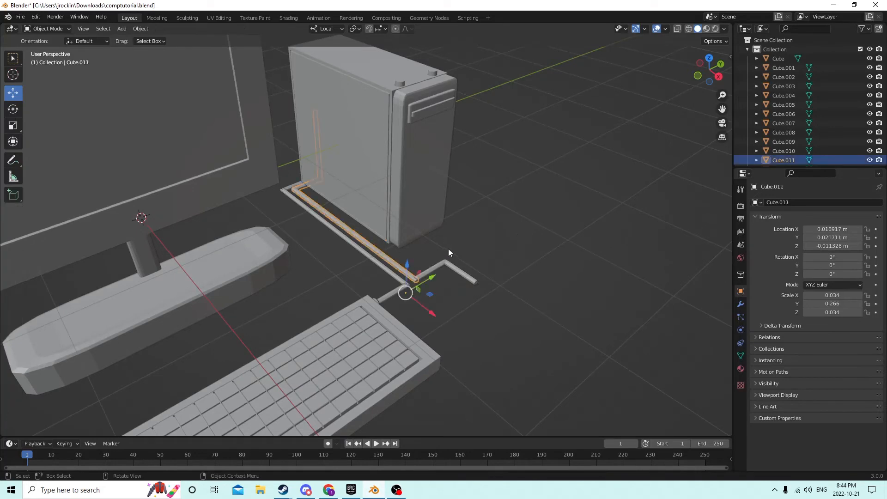
middle_click_drag(451, 252, 462, 246)
key("Tab")
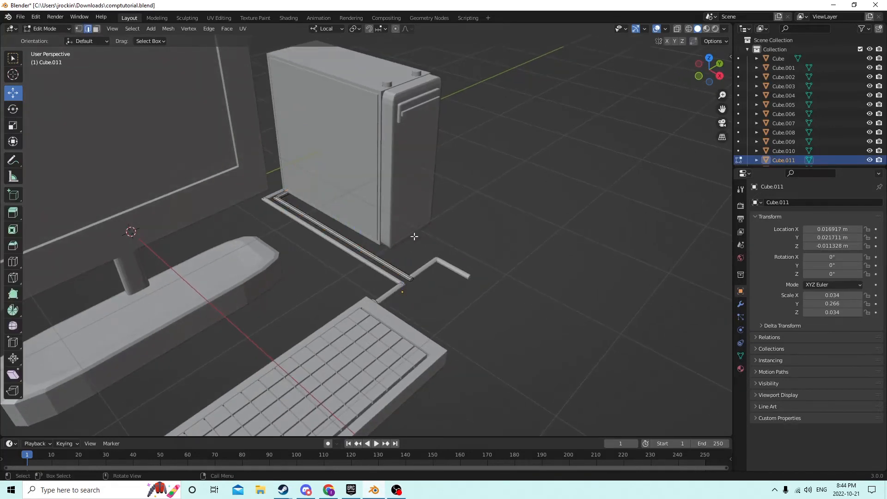
key("l")
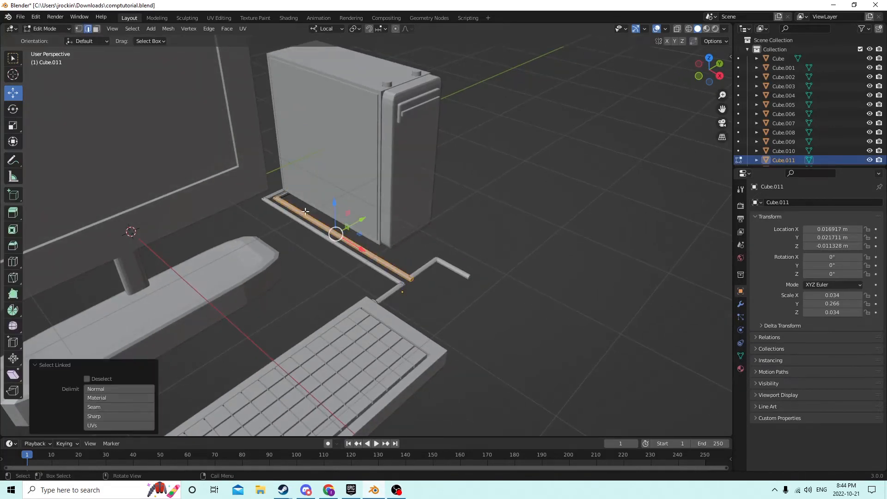
left_click(12, 125)
middle_click_drag(234, 190, 246, 194)
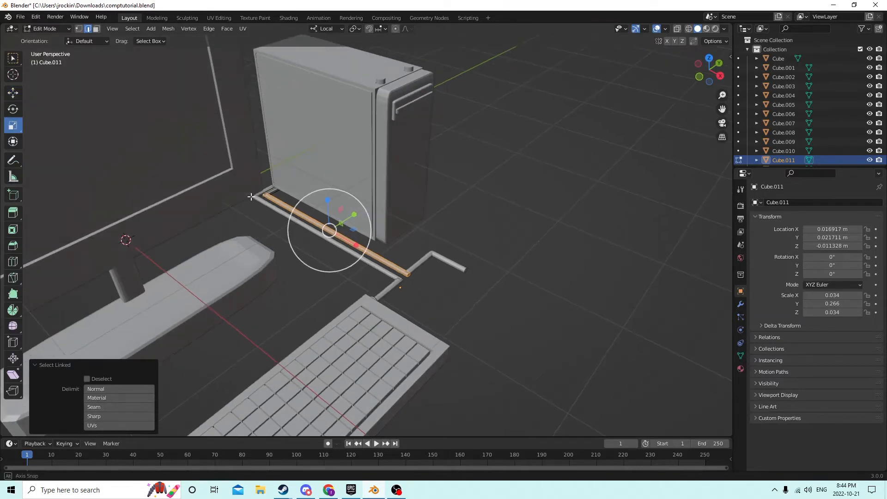
left_click_drag(355, 244, 347, 241)
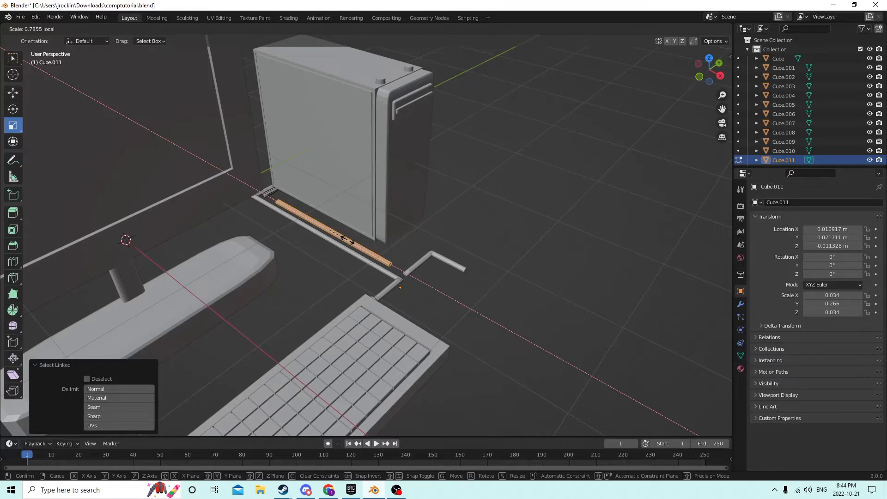
left_click_drag(348, 240, 346, 240)
middle_click_drag(95, 95, 81, 88)
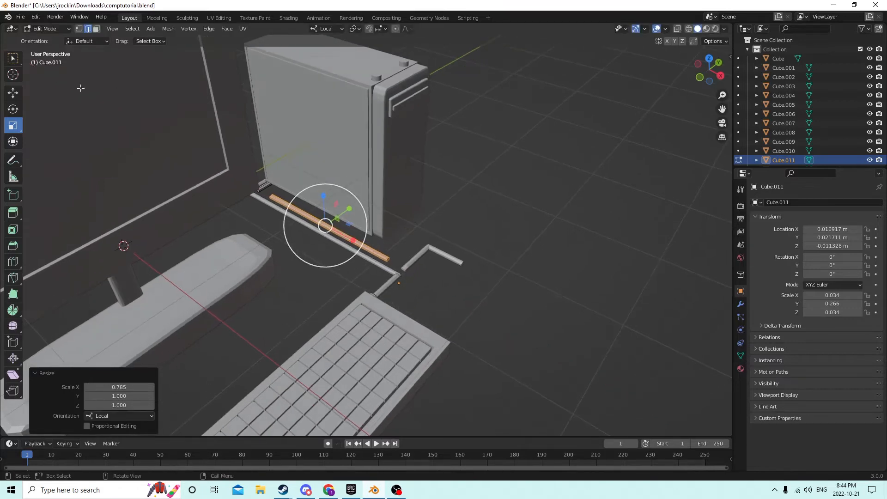
Step: Move the newly shortened long segment back along local X to meet the cable's rear joint
left_click(13, 94)
left_click_drag(351, 241, 336, 232)
key("Tab")
middle_click_drag(383, 217, 351, 208)
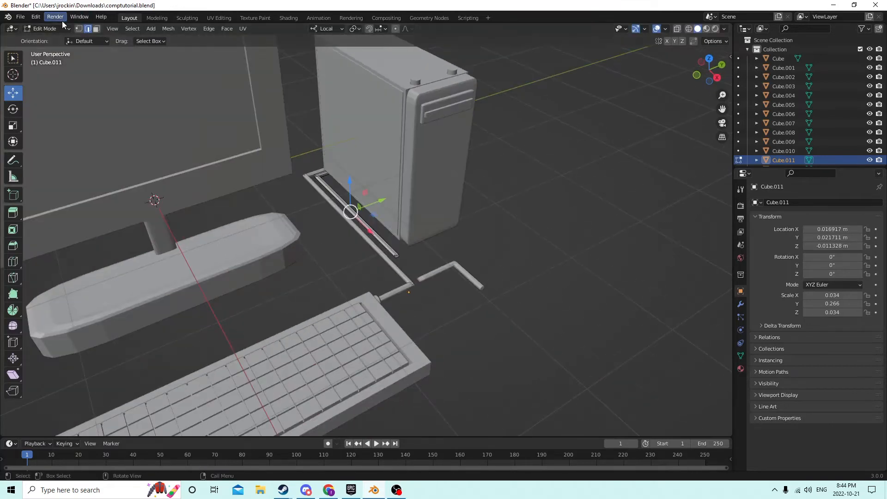
Step: Undo the last two actions on the second cable
left_click(35, 17)
left_click(43, 28)
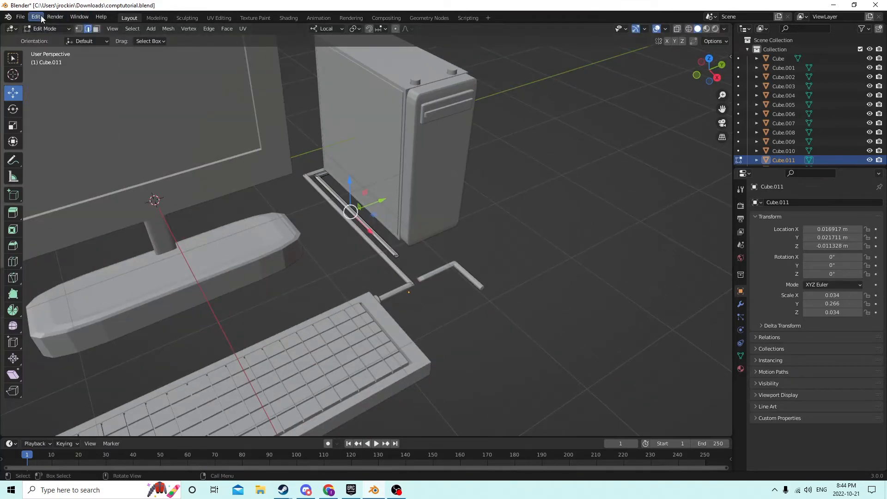
left_click(37, 17)
left_click(46, 29)
Step: Select the second cable's linked long floor-level segment and shift it along local X, finishing with a move of about 0.0008 m
middle_click_drag(221, 103, 232, 110)
left_click_drag(429, 225, 442, 199)
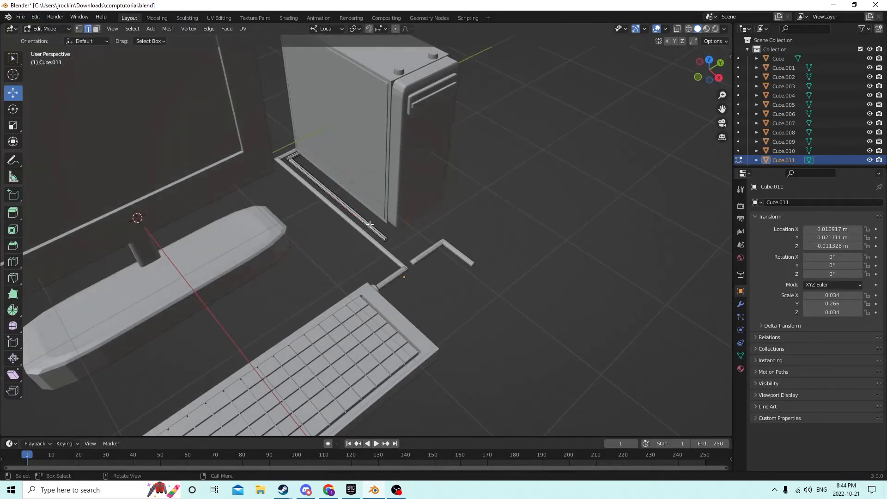
key("l")
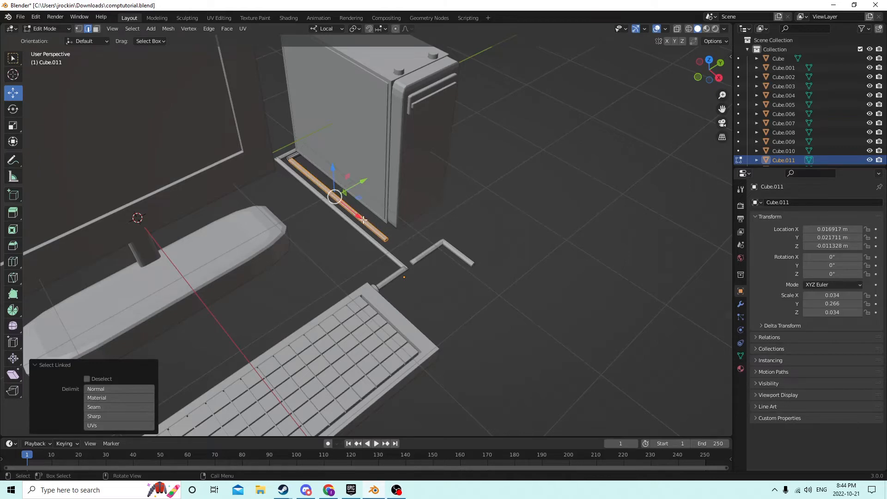
left_click_drag(362, 219, 355, 215)
mouse_move(379, 215)
middle_mouse_down()
mouse_move(416, 210)
mouse_move(365, 219)
middle_mouse_up()
left_click_drag(341, 231, 349, 234)
Step: Stretch the second cable's long segment slightly along local X, clear the selection and return to Object Mode
left_click(13, 125)
middle_click_drag(204, 159, 184, 166)
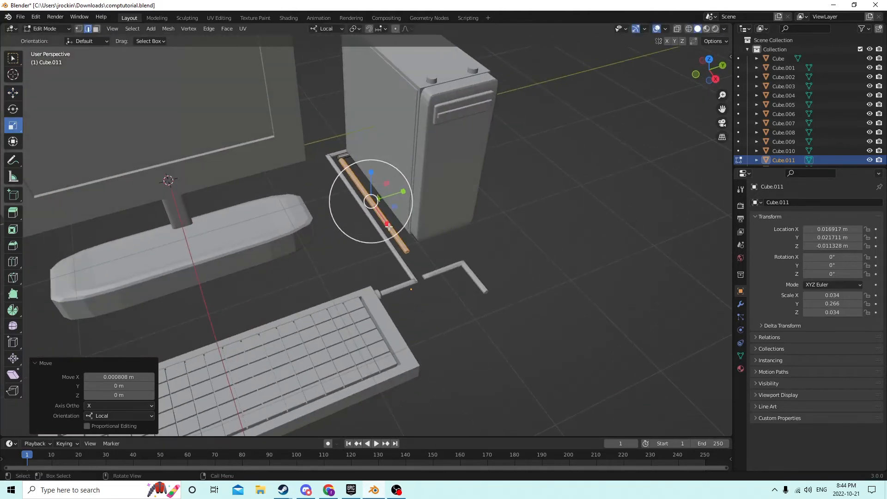
left_click_drag(387, 224, 391, 229)
middle_click_drag(407, 236, 485, 267)
left_click(490, 228)
key("Tab")
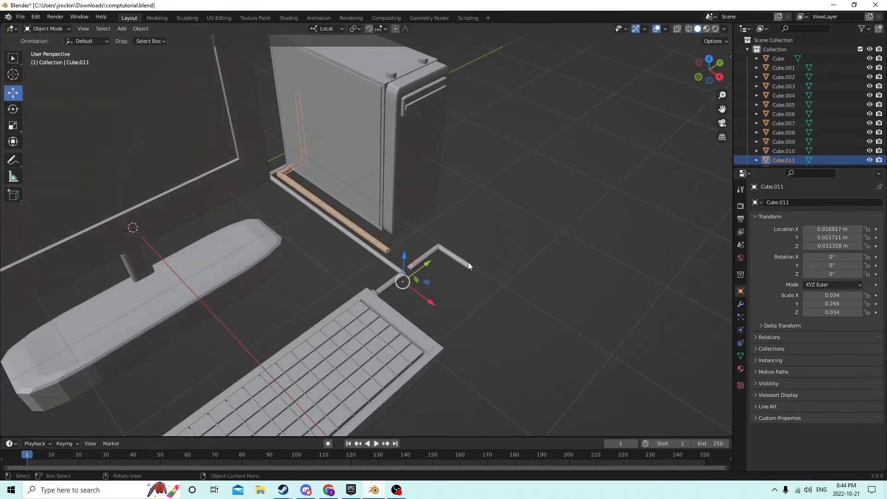
Step: Move the L-shaped end piece about -0.0043 m along local X to meet the long segment's front end
left_click(440, 248)
middle_click_drag(433, 237, 400, 240)
key("g")
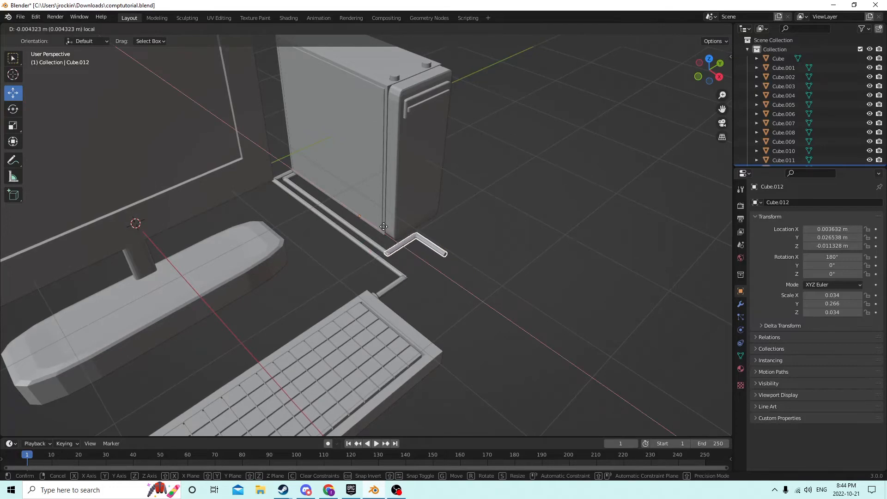
left_click(384, 226)
middle_click_drag(384, 226, 408, 243)
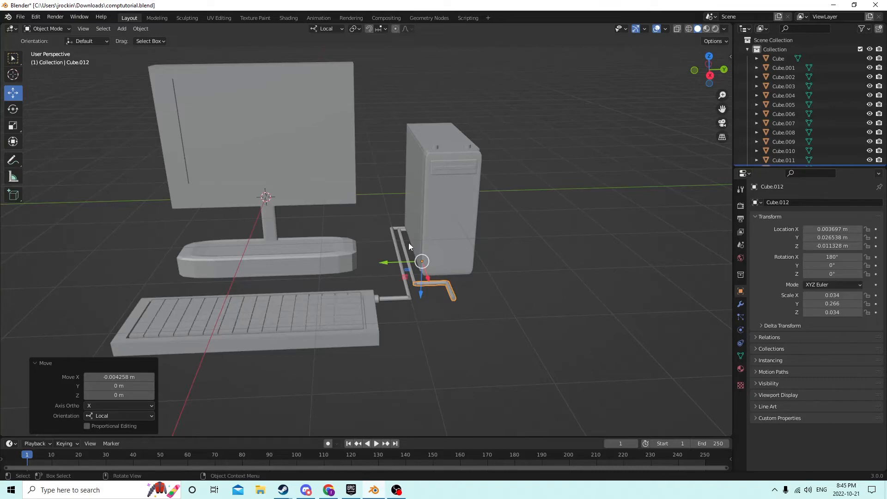
Step: Add a new cube mesh to the scene as the base shape for the mouse
scroll(409, 242, "up", 1)
scroll(408, 243, "down", 1)
middle_click_drag(395, 246, 511, 340)
scroll(435, 231, "up", 1)
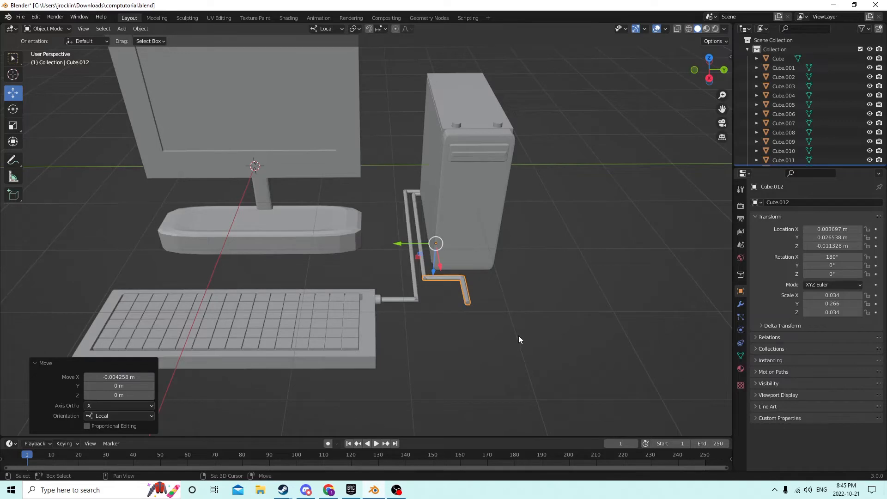
key("shift+a")
mouse_move(498, 292)
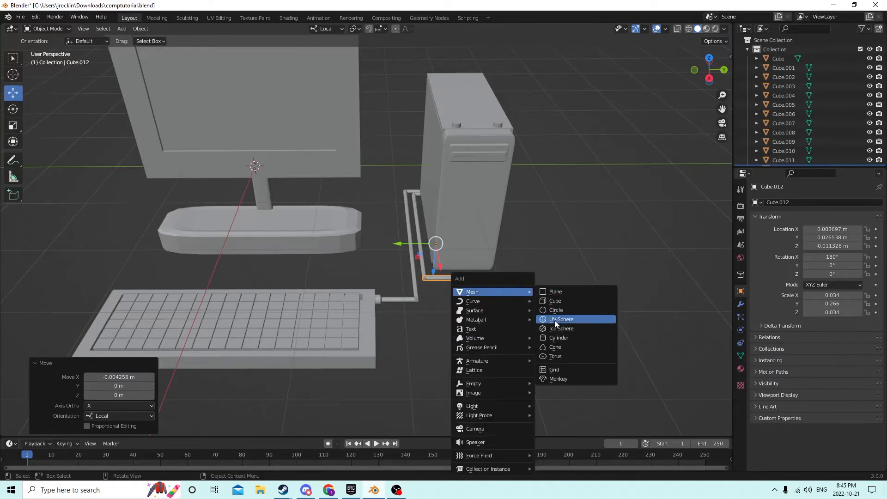
left_click(551, 302)
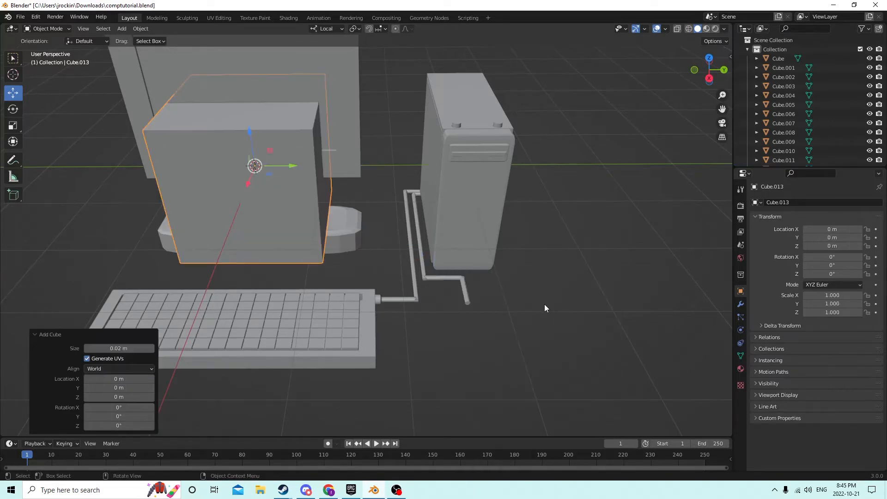
Step: Move the new cube to about X 0.0212 m and Y 0.0281 m, in front of the computer tower
middle_click_drag(359, 248, 459, 236)
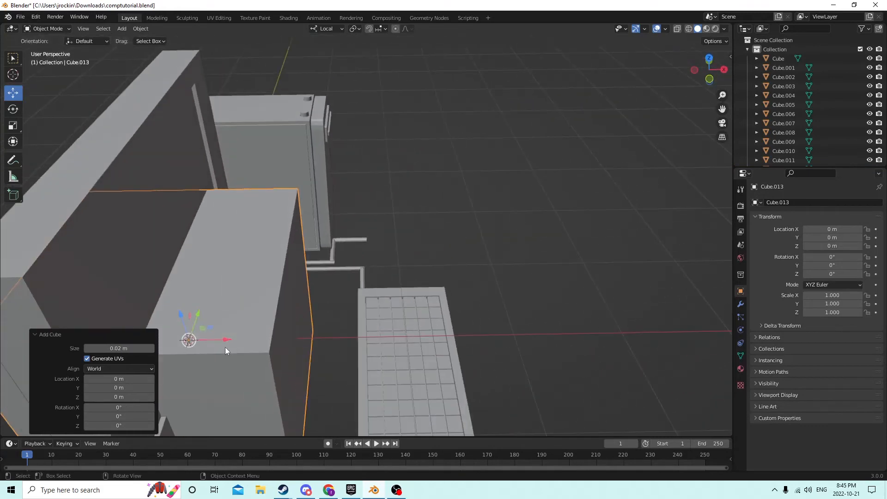
left_click_drag(226, 340, 412, 323)
middle_click_drag(411, 320, 285, 315)
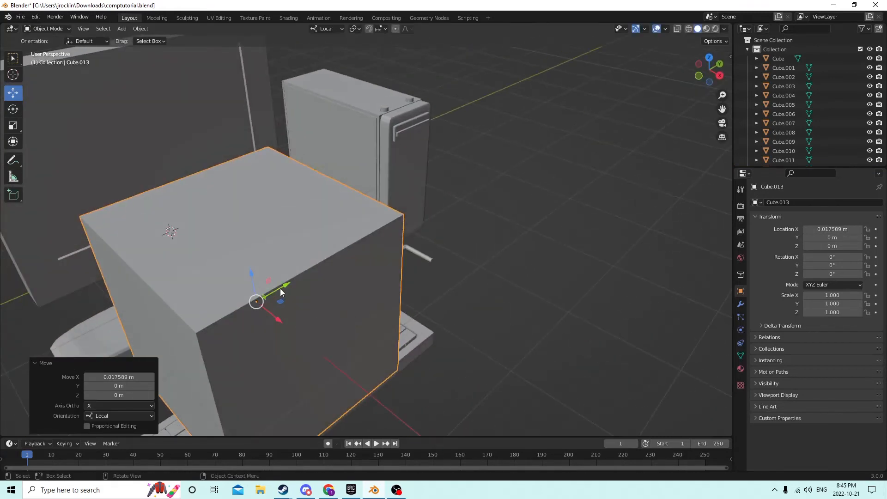
left_click_drag(280, 288, 463, 188)
middle_click_drag(473, 219, 379, 205)
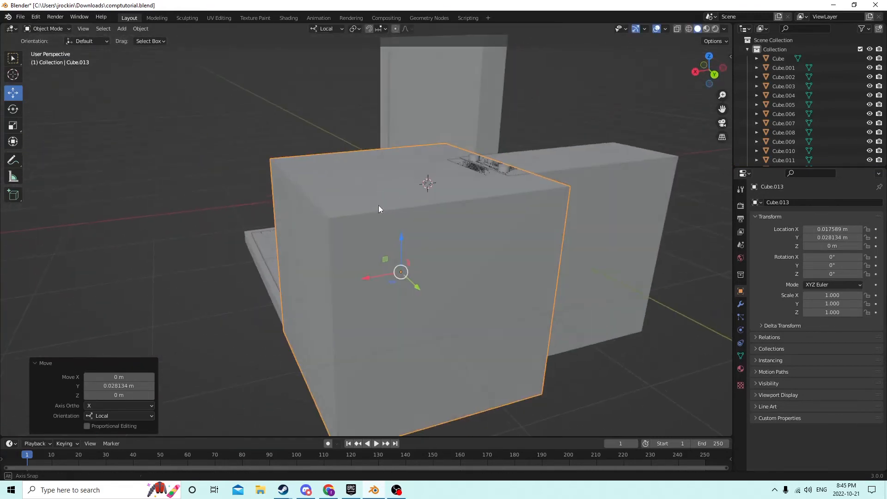
left_click_drag(367, 272, 328, 273)
middle_click_drag(328, 274, 426, 267)
Step: In Edit Mode, select the cube's top and vertical edges and bevel them by about 0.004 m
key("Tab")
left_click(364, 285)
left_click(502, 254, "shift")
middle_click_drag(396, 216, 499, 245)
left_click(332, 161, "shift")
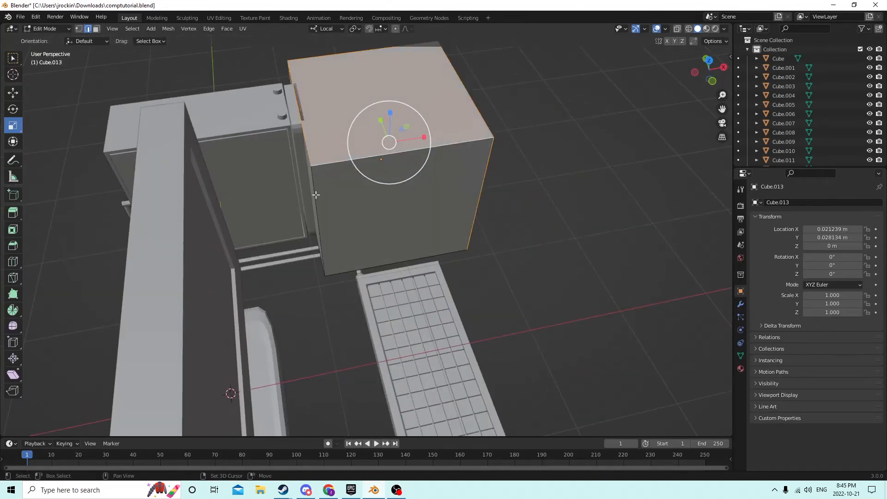
left_click(315, 194, "shift")
middle_click_drag(412, 197, 305, 158)
scroll(596, 176, "down", 2)
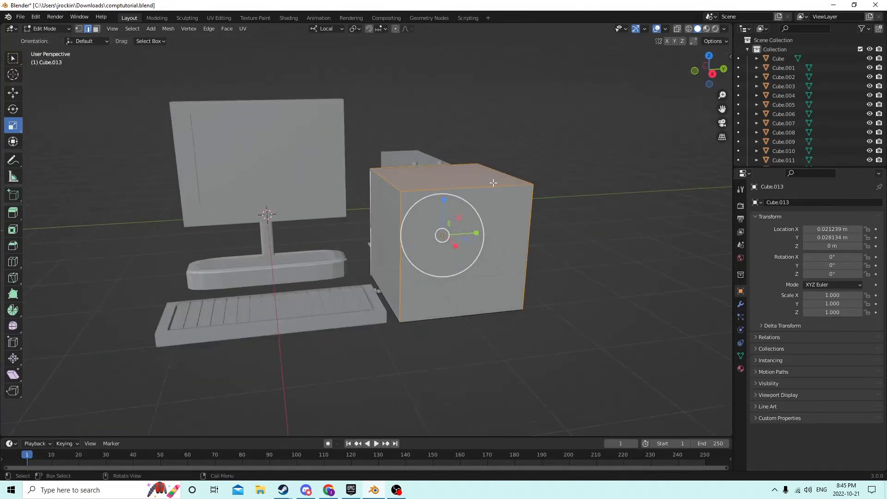
middle_click_drag(531, 182, 496, 198)
key("ctrl+b")
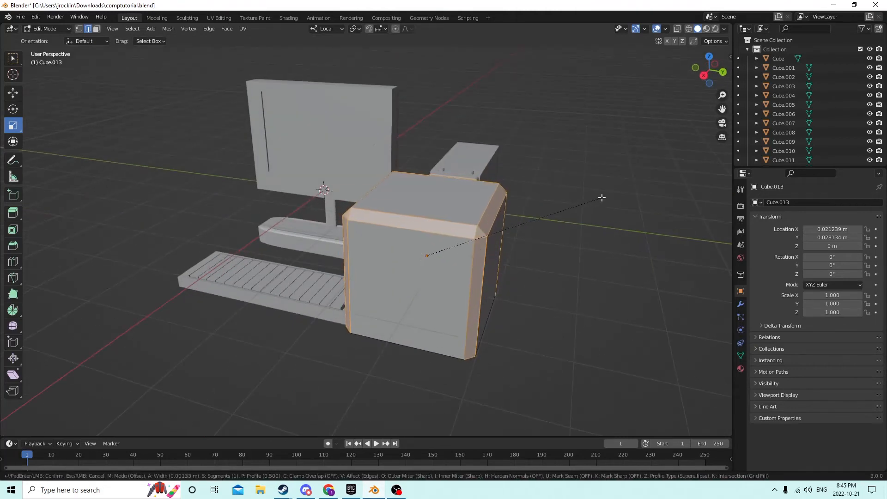
left_click(617, 193)
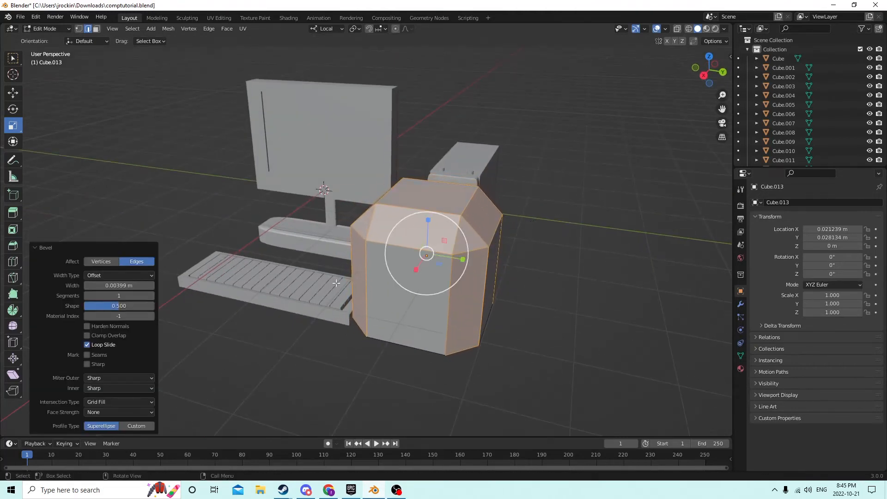
Step: Set the edge bevel to 3 segments and return to Object Mode
left_click(152, 296)
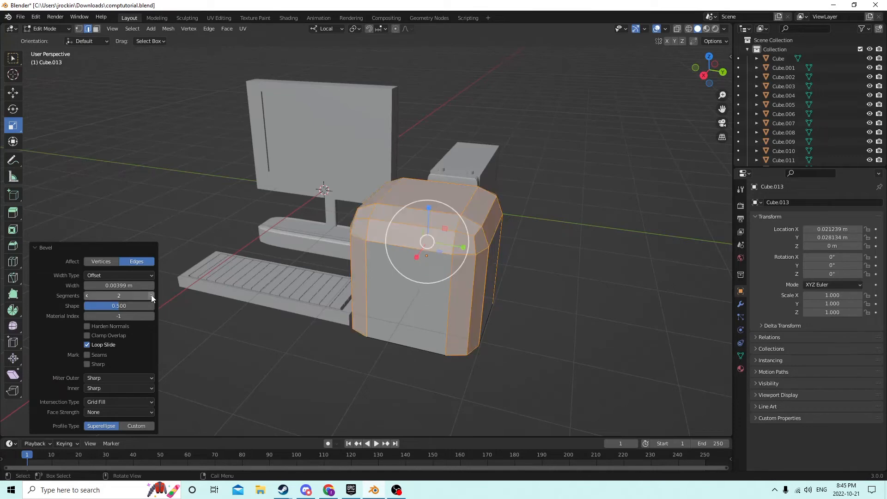
left_click(151, 296)
middle_click_drag(194, 278, 290, 274)
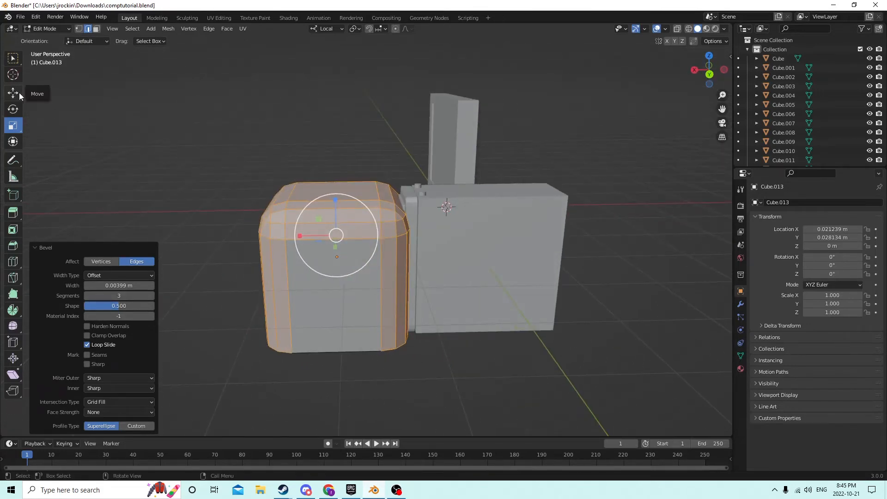
middle_click_drag(109, 123, 150, 76)
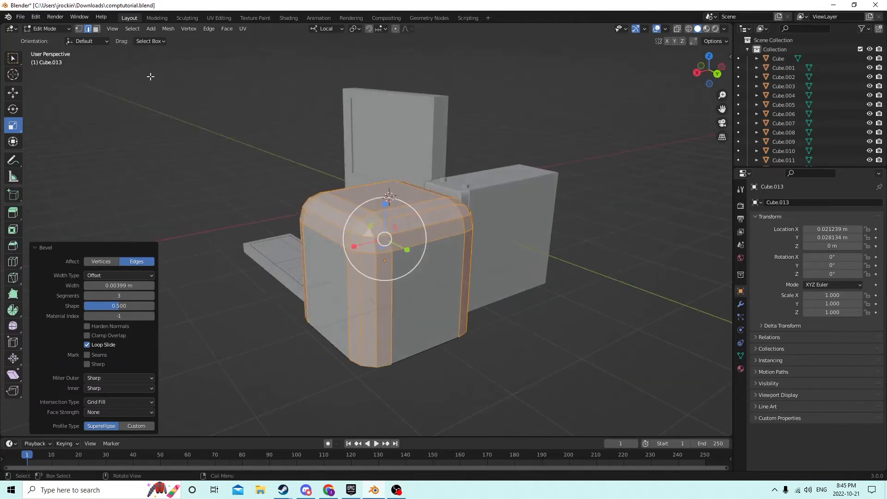
left_click(39, 18)
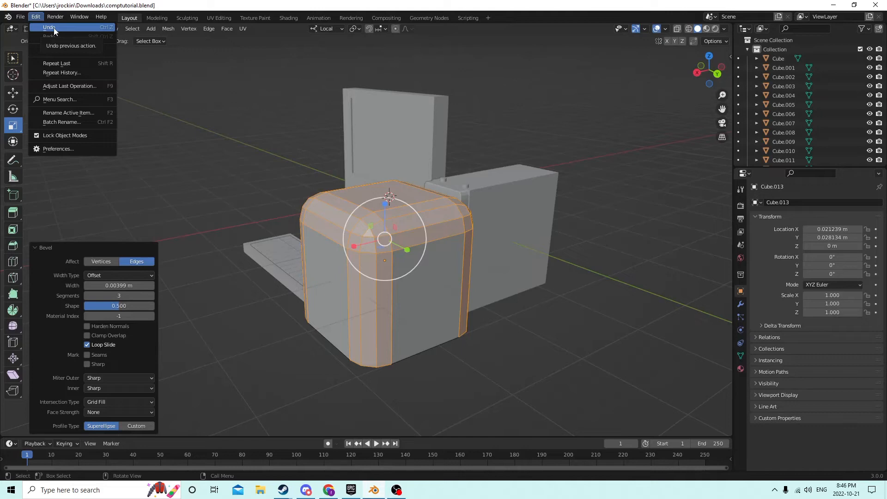
mouse_move(281, 105)
middle_mouse_down()
mouse_move(305, 111)
mouse_move(288, 115)
middle_mouse_up()
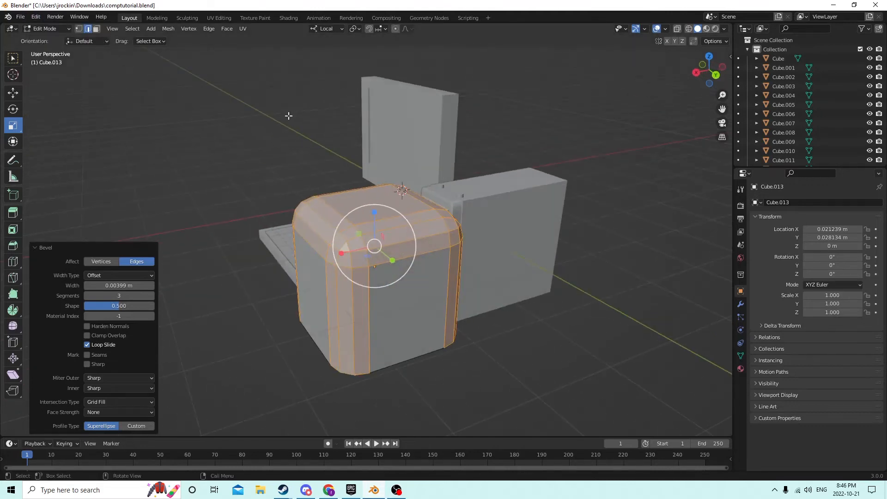
key("Tab")
Step: Move the rounded cube about 0.0126 m along local X, away from the tower
middle_click_drag(287, 152, 332, 235)
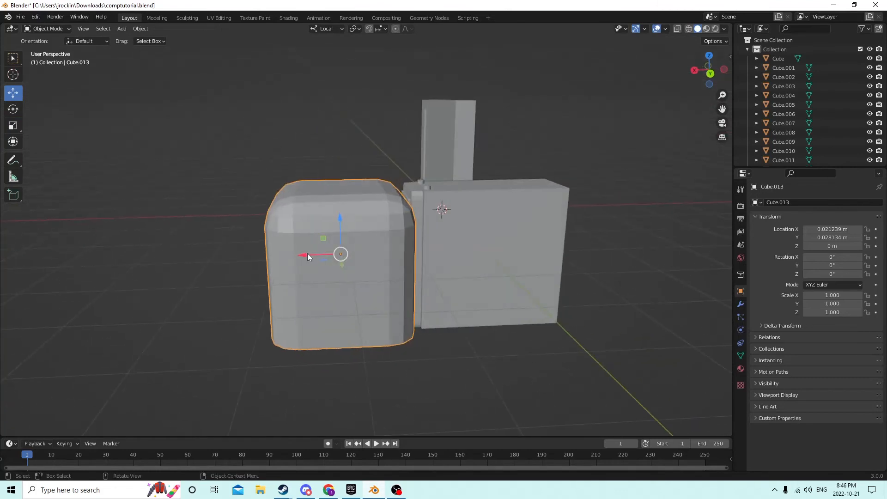
left_click_drag(308, 255, 281, 215)
middle_click_drag(281, 214, 118, 119)
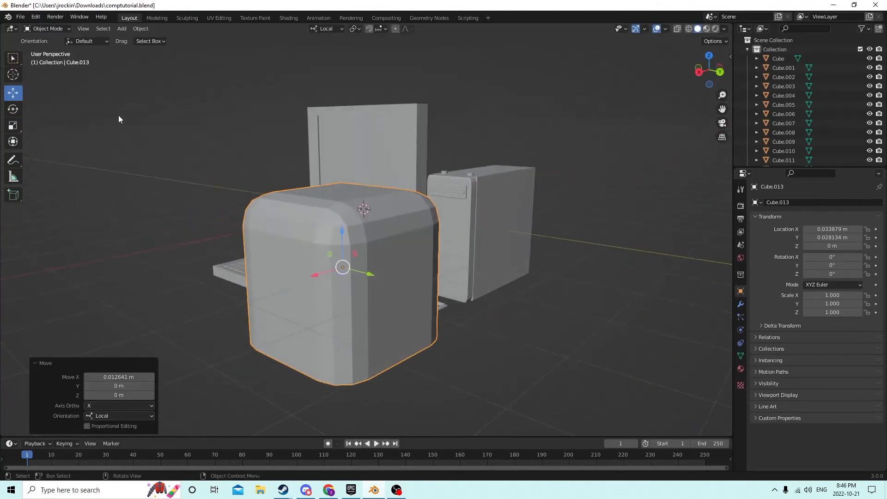
Step: Flatten the rounded cube to a Z scale of about 0.271 and narrow it to a Y scale of about 0.36
left_click(7, 128)
middle_click_drag(350, 135, 287, 198)
left_click_drag(278, 237, 283, 276)
middle_click_drag(282, 275, 506, 285)
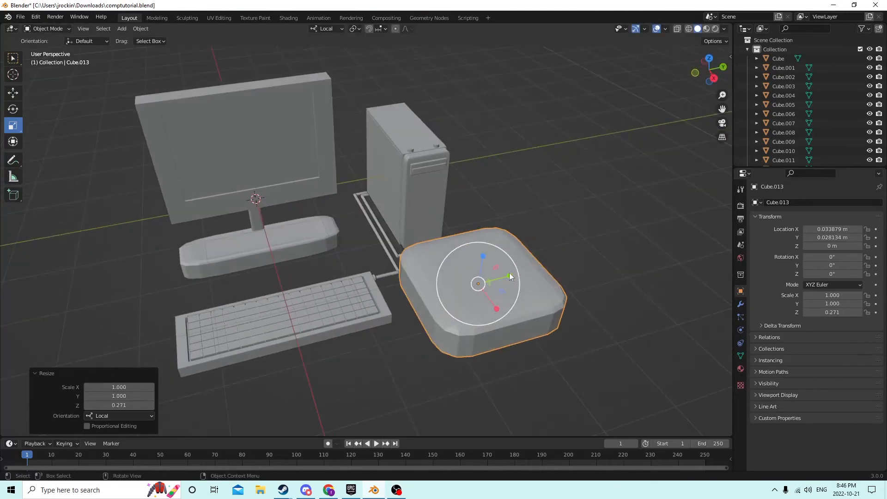
left_click_drag(509, 274, 488, 279)
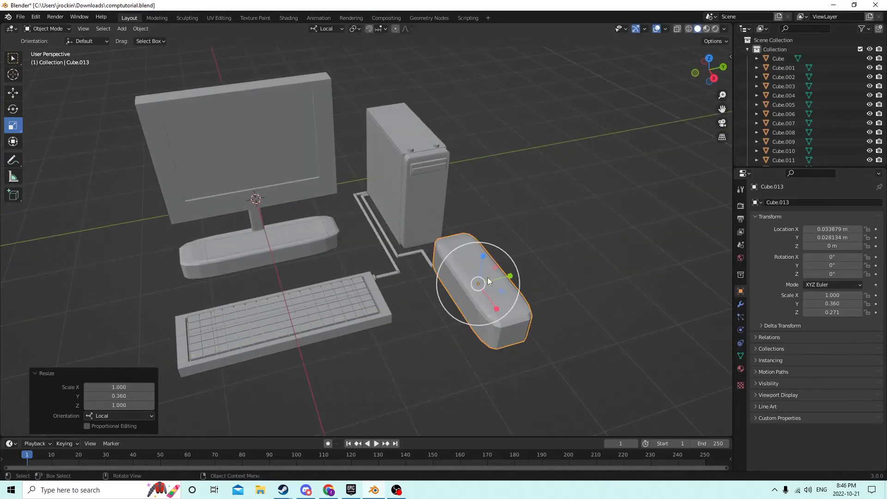
Step: Shrink the mouse body to scales of about 0.577 in X, 0.299 in Y and 0.198 in Z
middle_click_drag(488, 280, 544, 264)
left_click_drag(523, 222, 497, 220)
left_click_drag(486, 183, 485, 193)
middle_click_drag(468, 198, 363, 190)
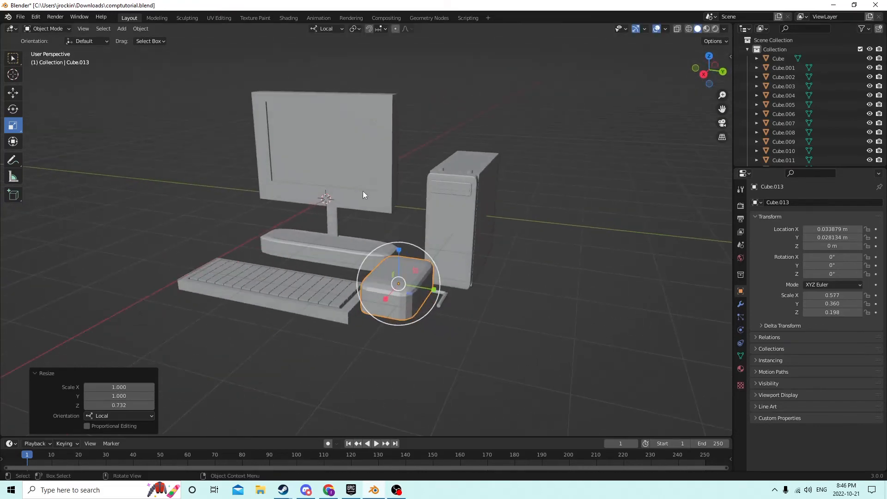
left_click_drag(428, 290, 425, 292)
middle_click_drag(425, 292, 171, 81)
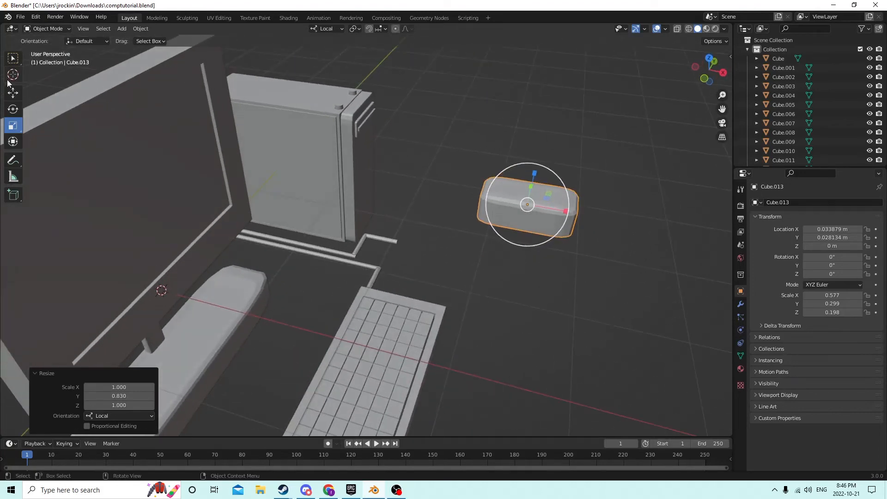
Step: Lower the mouse body to about Z -0.0109 m and move it along X to about 0.0215 m, against the cable end
left_click(14, 93)
middle_click_drag(325, 118, 518, 128)
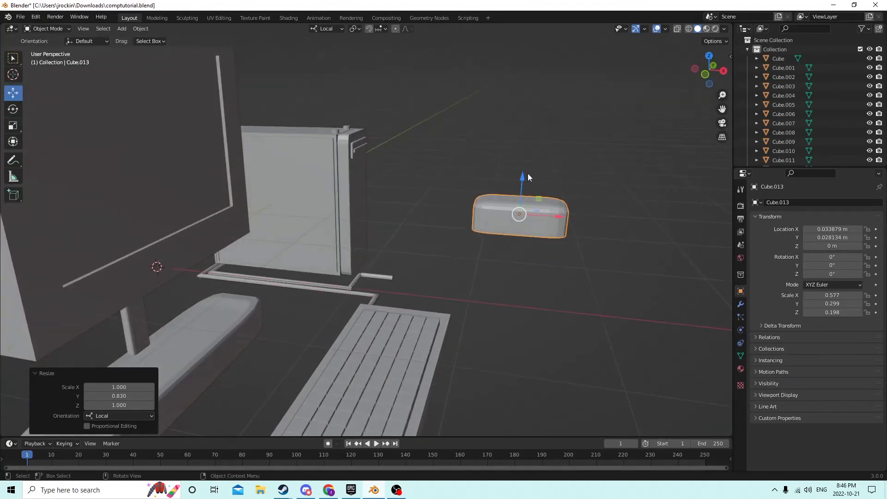
left_click_drag(528, 177, 521, 253)
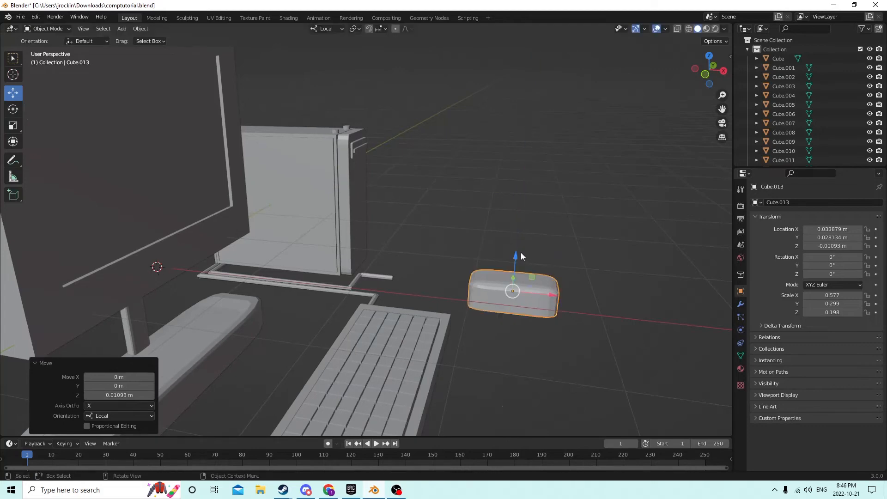
mouse_move(520, 252)
middle_mouse_down()
mouse_move(451, 216)
mouse_move(475, 207)
mouse_move(524, 253)
middle_mouse_up()
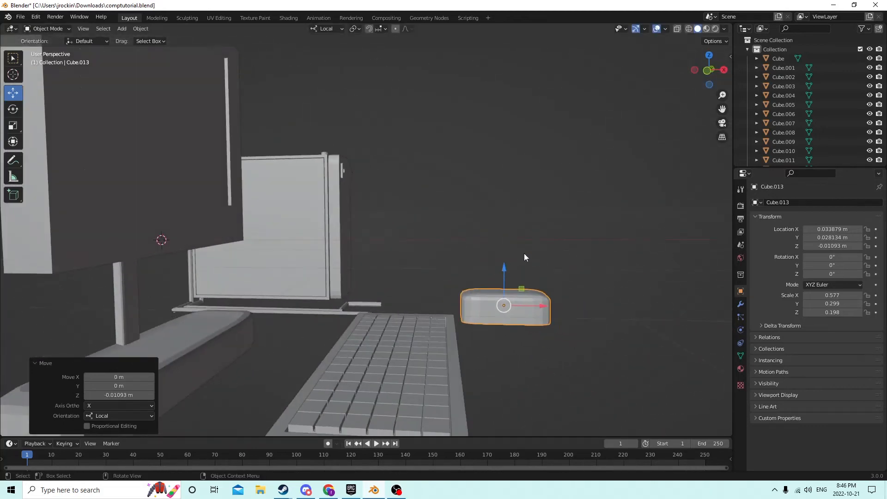
left_click_drag(537, 300, 450, 281)
middle_click_drag(426, 258, 437, 276)
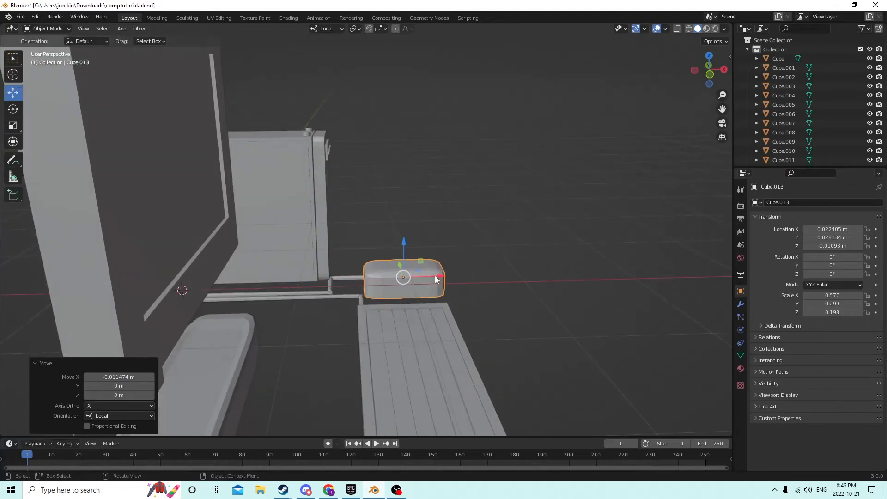
left_click_drag(436, 279, 431, 279)
middle_click_drag(422, 270, 400, 245)
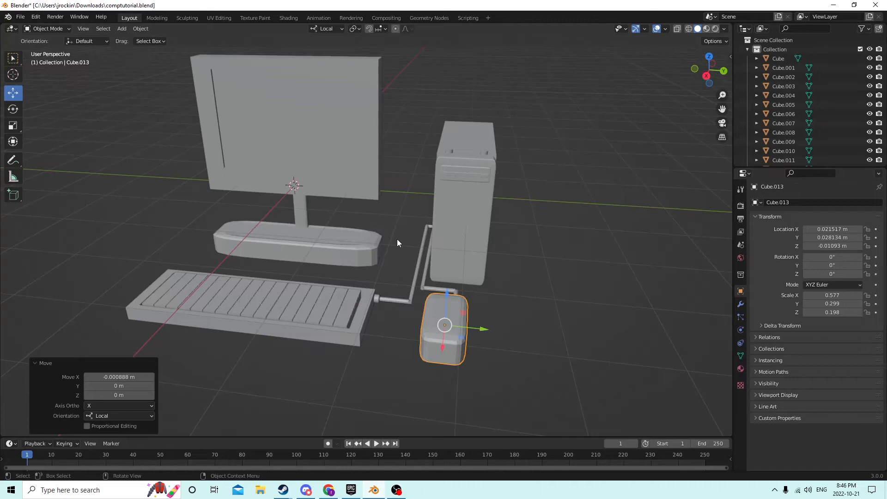
Step: Select the second cable's L-shaped end piece and move it about 0.0001 m along local X to refine the joint
middle_click_drag(392, 237, 498, 249)
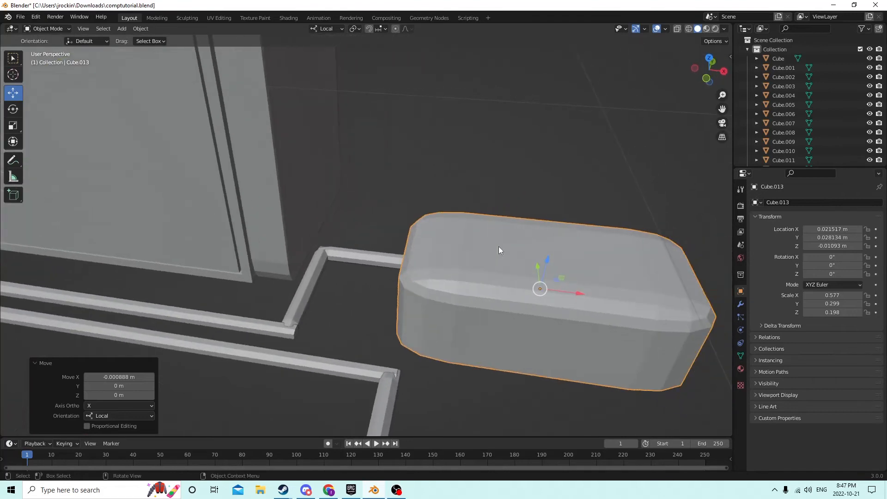
left_click(311, 279)
middle_click_drag(306, 290, 264, 266)
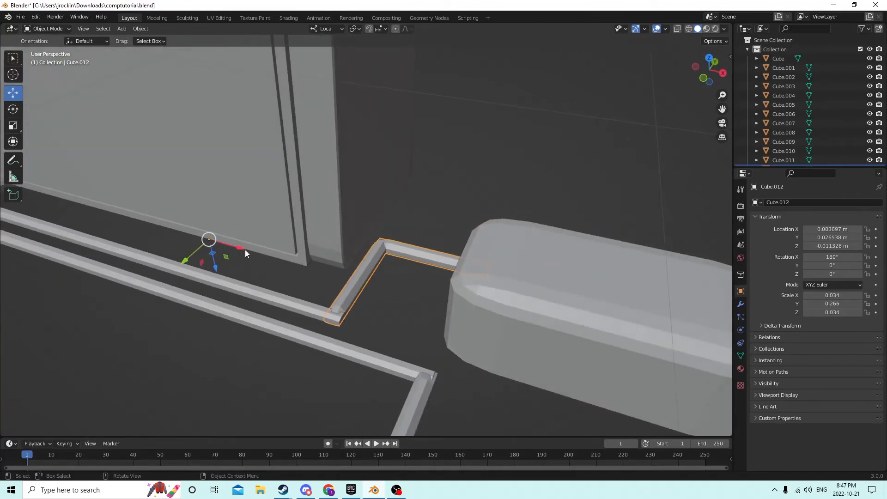
left_click_drag(237, 252, 243, 250)
middle_click_drag(386, 251, 497, 272)
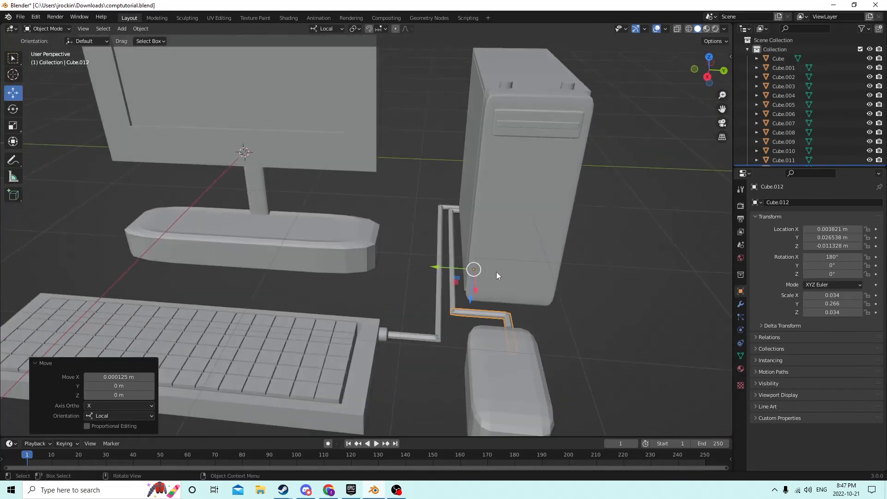
Step: Select the mouse body and move it about 0.0011 m along local Y to line up with the cable
left_click(495, 367)
middle_click_drag(495, 365, 489, 374)
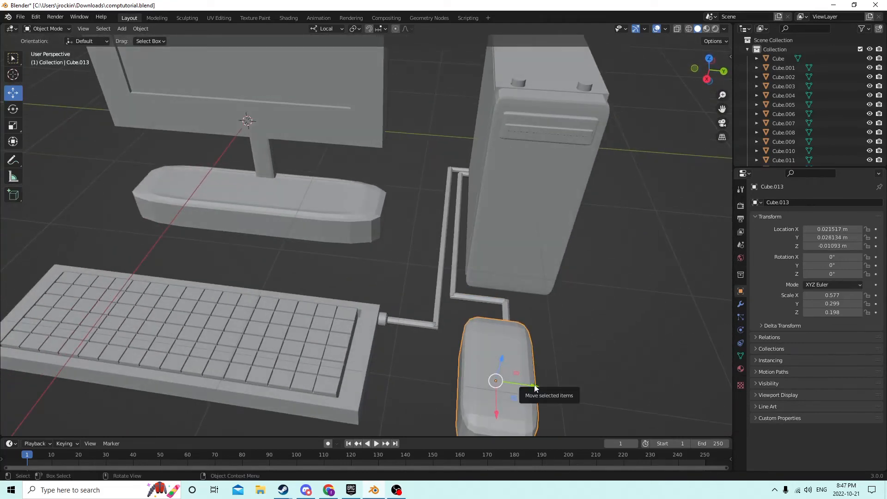
left_click_drag(536, 383, 549, 384)
middle_click_drag(550, 384, 638, 156)
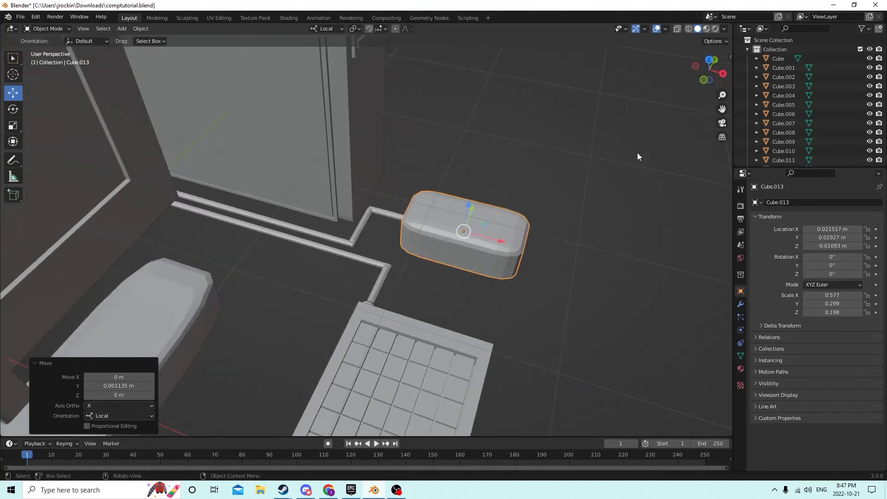
middle_click_drag(633, 199, 596, 204)
left_click_drag(722, 107, 711, 111)
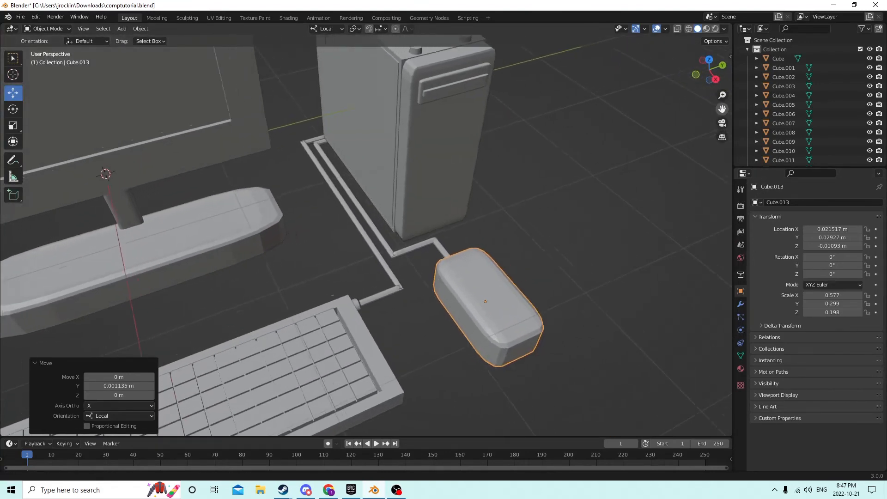
Step: Add one centred loop cut running lengthwise around the mouse body
middle_click_drag(601, 157, 512, 242)
key("Tab")
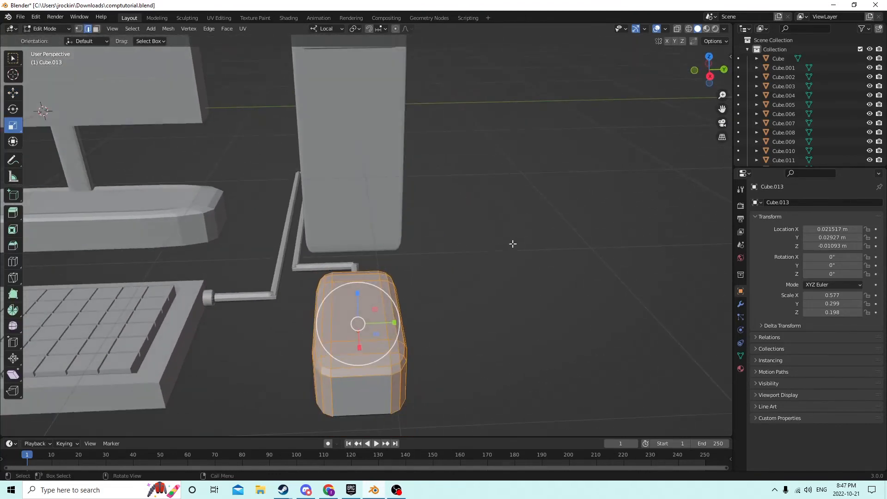
key("alt+a")
key("ctrl+r")
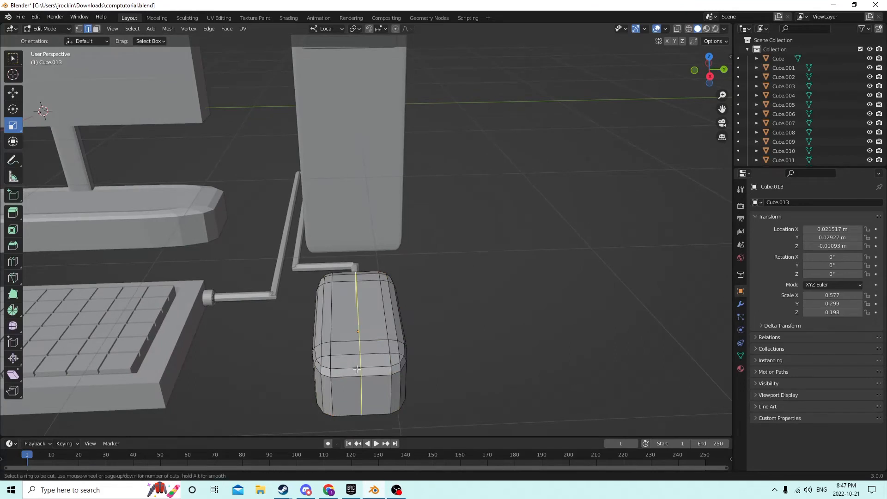
left_click(358, 369)
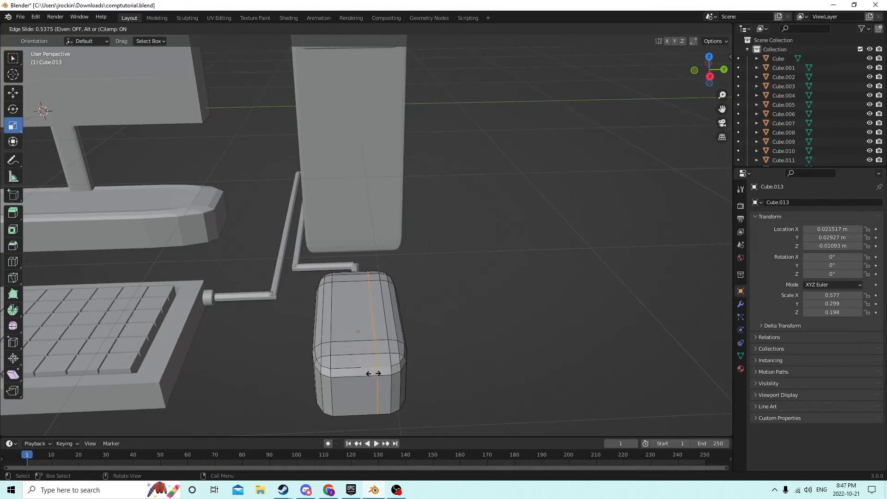
right_click(373, 373)
middle_click_drag(447, 284, 481, 297)
Step: Move the whole mouse body about 0.0153 m along local X, clear of the cable end, and resume mesh editing
key("Tab")
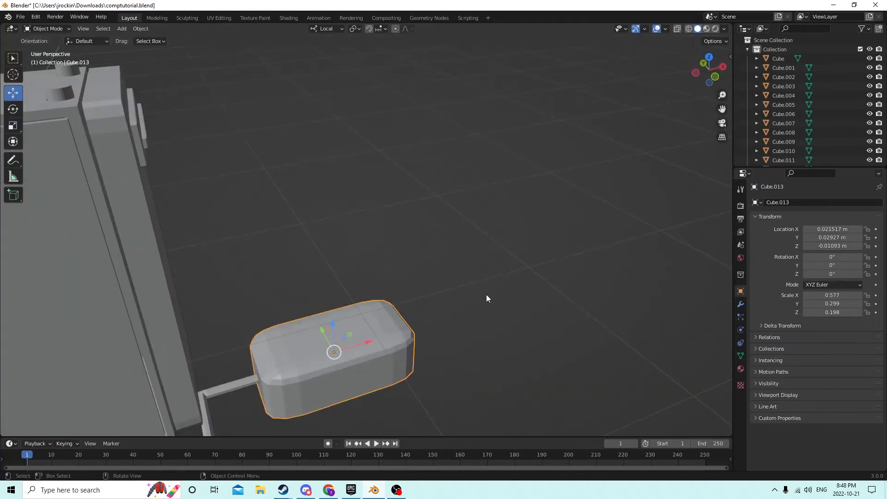
left_click_drag(364, 342, 556, 284)
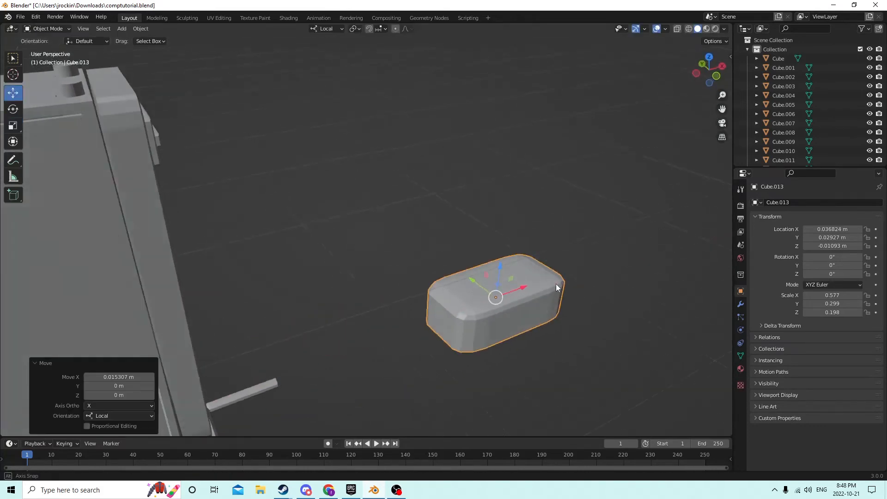
key("Tab")
Step: Select the centre loop's edges along the mouse's underside and end faces and dissolve them
middle_click_drag(555, 283, 472, 265)
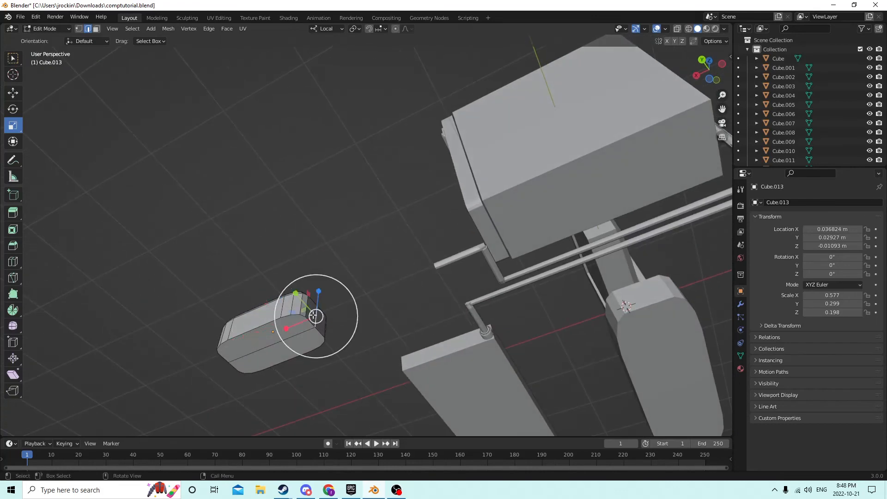
middle_click_drag(305, 314, 430, 337)
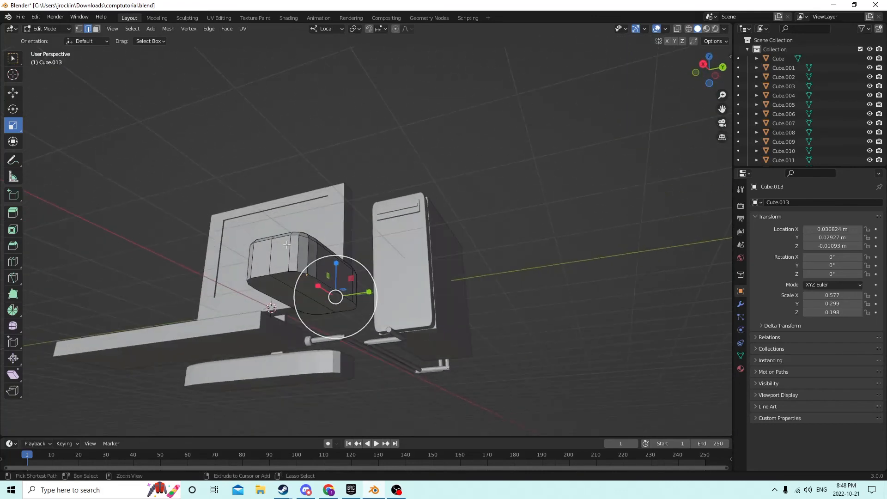
left_click(271, 255, "ctrl")
mouse_move(271, 255)
middle_mouse_down()
mouse_move(274, 269)
mouse_move(277, 245)
mouse_move(279, 272)
mouse_move(271, 266)
middle_mouse_up()
left_click(382, 324)
middle_click_drag(382, 324, 288, 252)
left_click(309, 325, "shift")
left_click(283, 331, "shift")
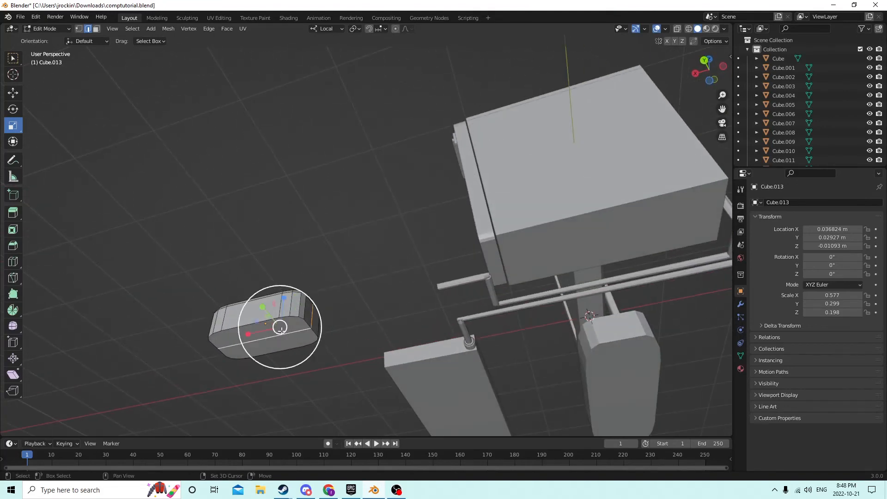
middle_click_drag(261, 312, 326, 329)
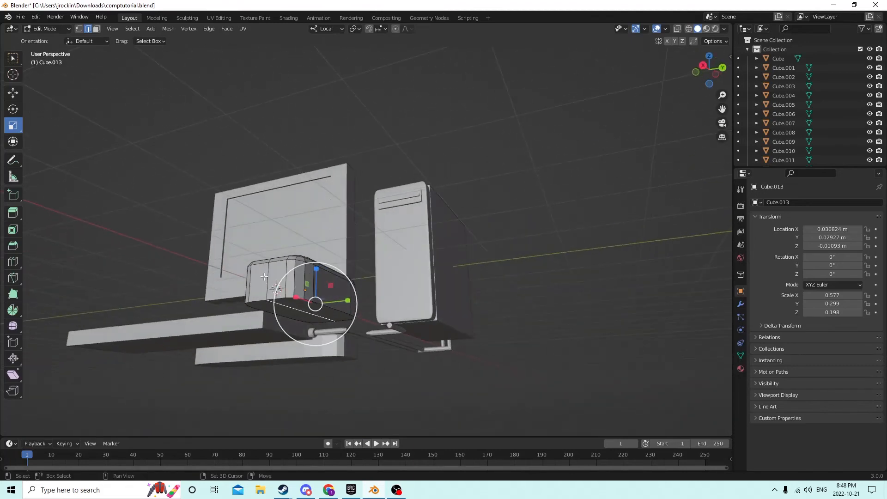
middle_click_drag(266, 276, 268, 294)
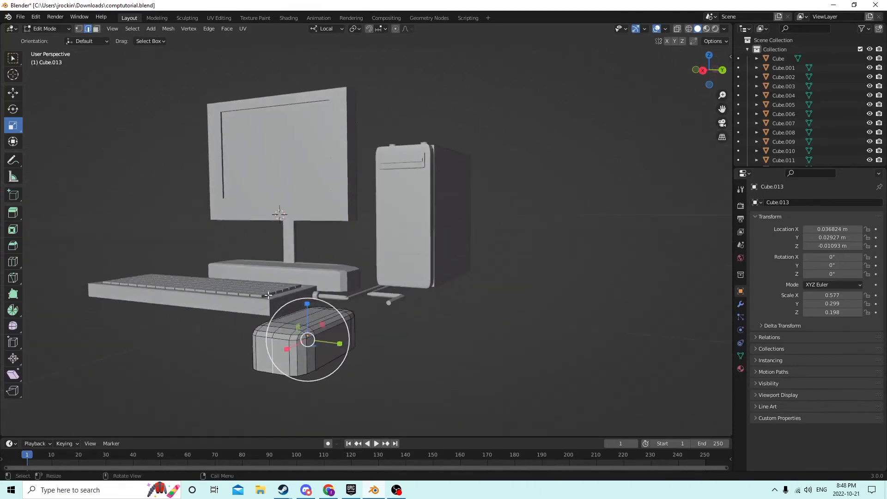
key("x")
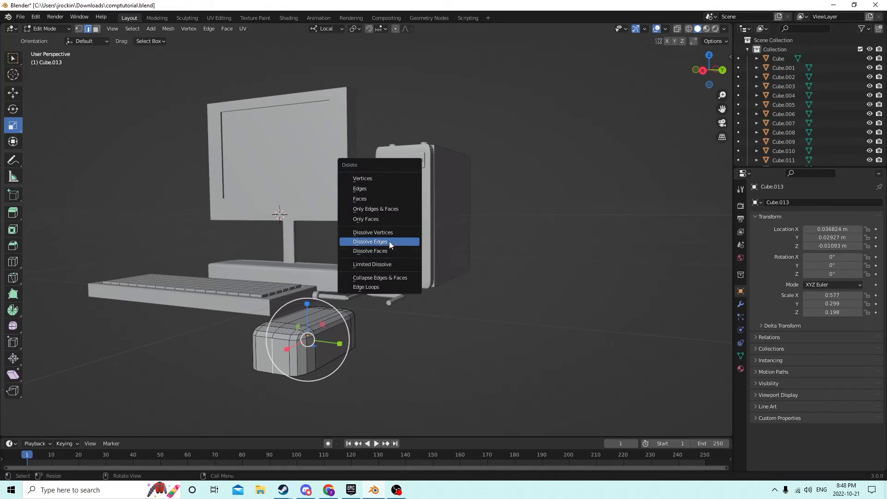
left_click(389, 241)
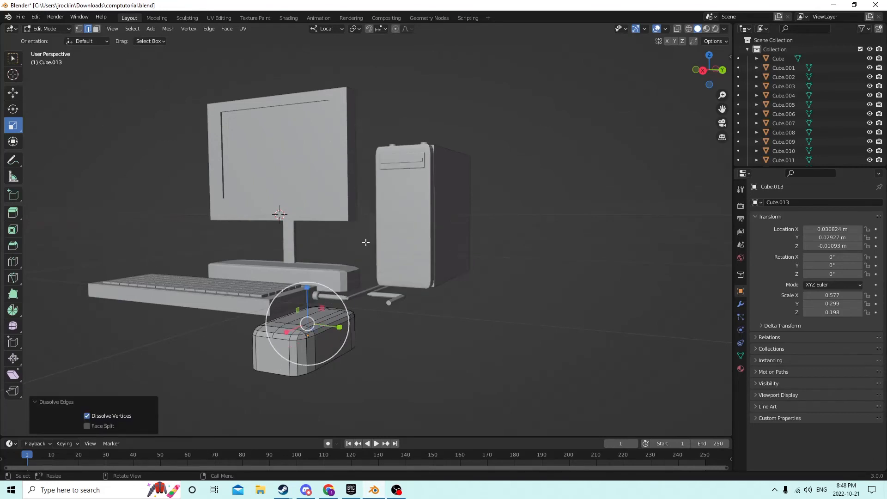
Step: Dissolve the centre edges on the mouse's top from the rear end through the long flat area
middle_click_drag(365, 242, 273, 310)
scroll(272, 310, "up", 3)
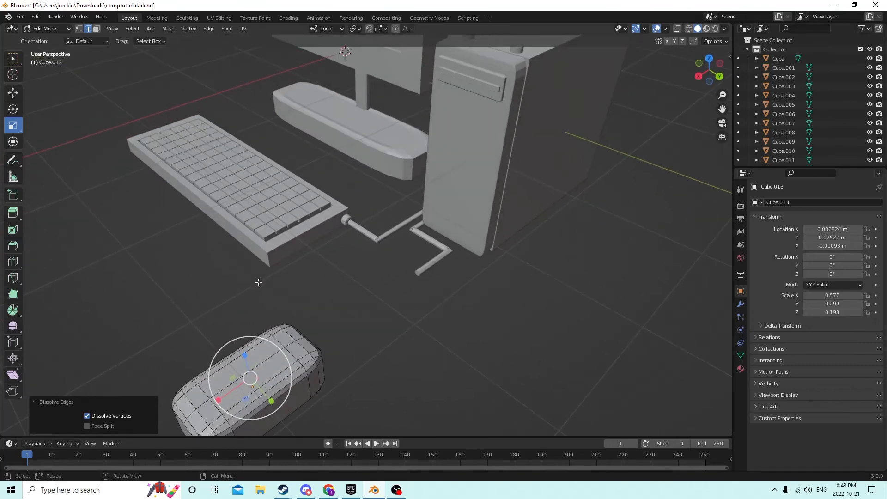
left_click(186, 421)
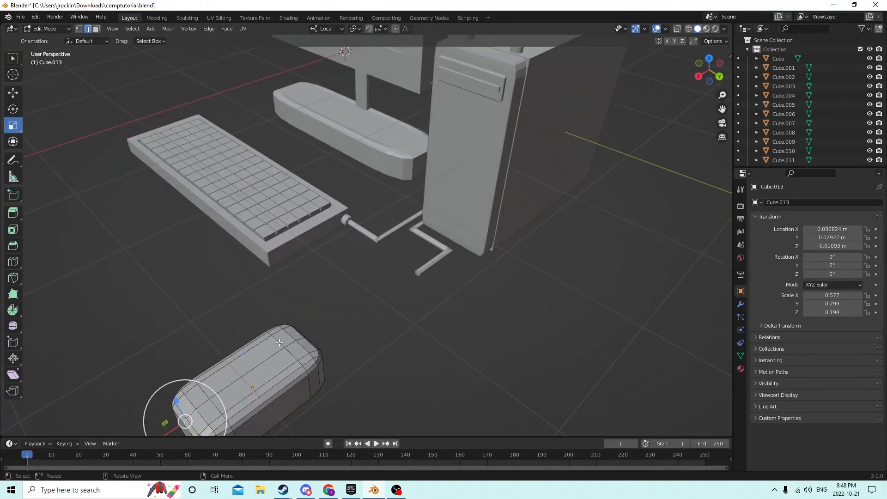
left_click(277, 353, "ctrl")
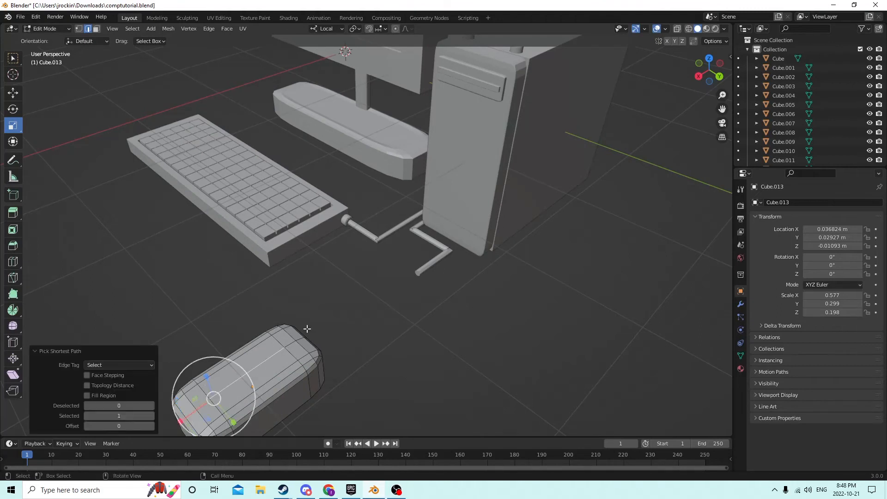
key("x")
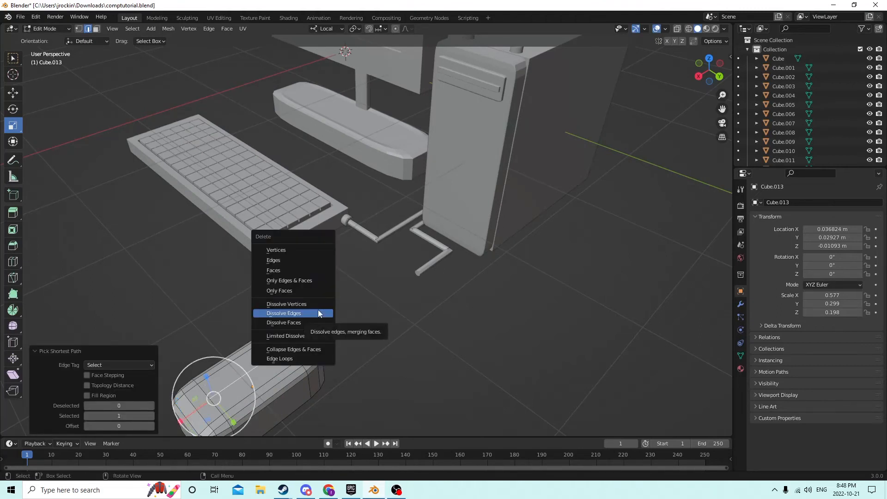
left_click(318, 313)
Step: Select the remaining short centre edges on the mouse's top at the cable-facing end
middle_click_drag(338, 306, 187, 328)
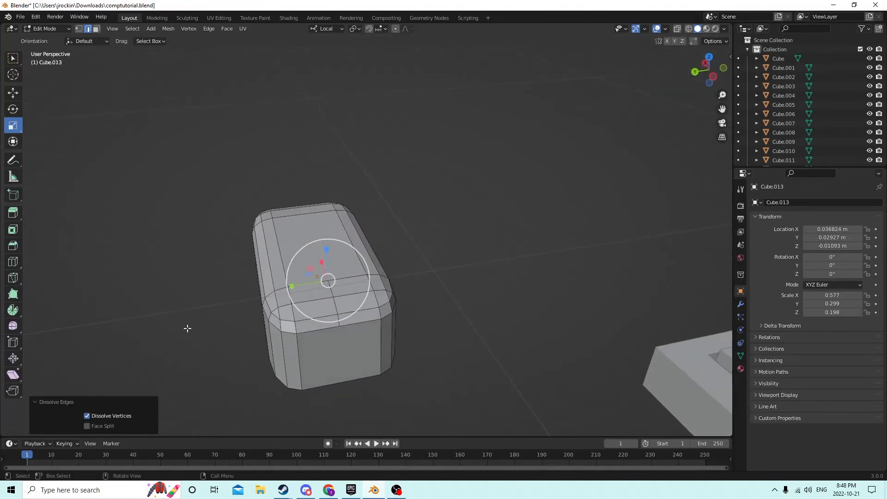
left_click(316, 326)
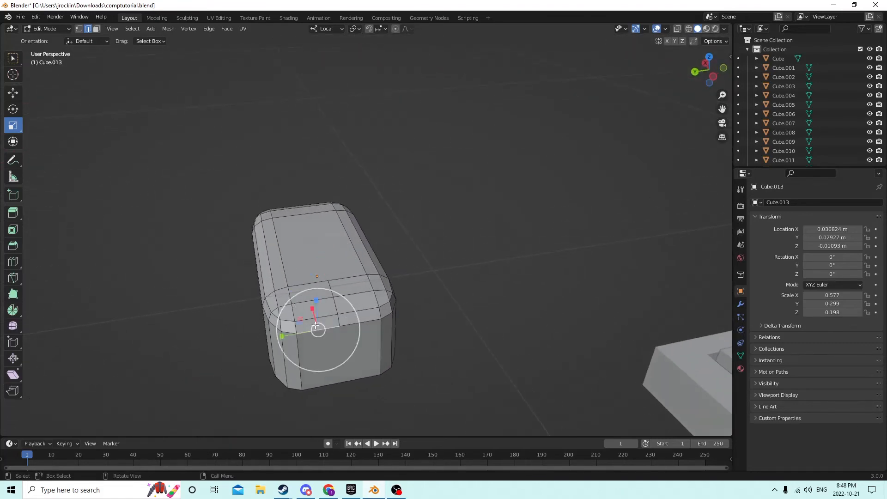
left_click(95, 29)
middle_click_drag(220, 139, 270, 209)
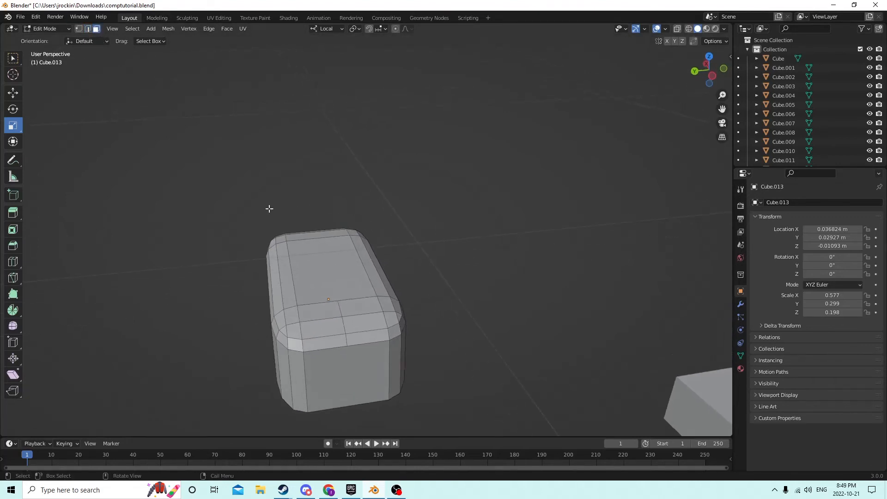
left_click(347, 341)
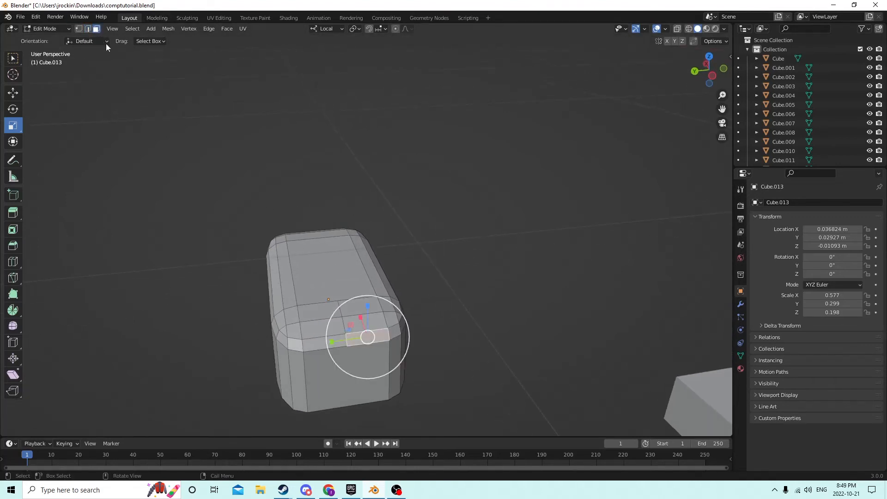
left_click(347, 338)
left_click(339, 306, "ctrl")
middle_click_drag(338, 306, 364, 316)
Step: Try a bevel about 0.00015 m wide with one segment on the short centre edges, and undo it
key("ctrl+b")
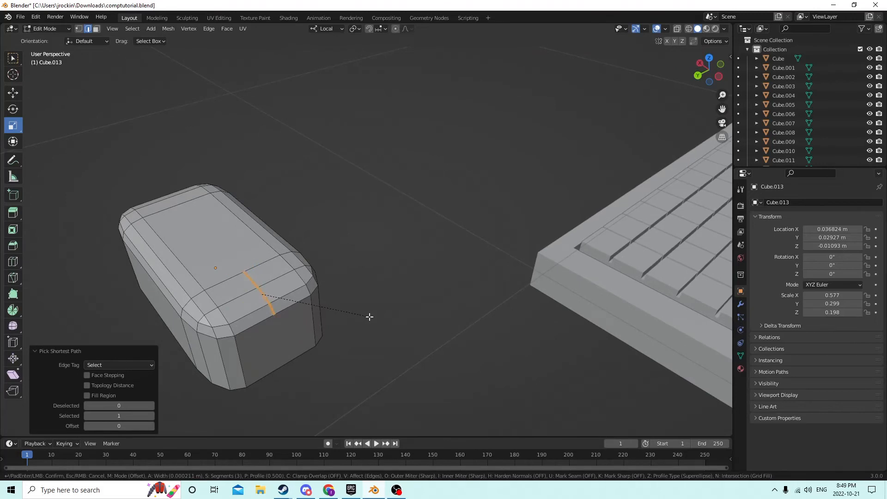
left_click(368, 316)
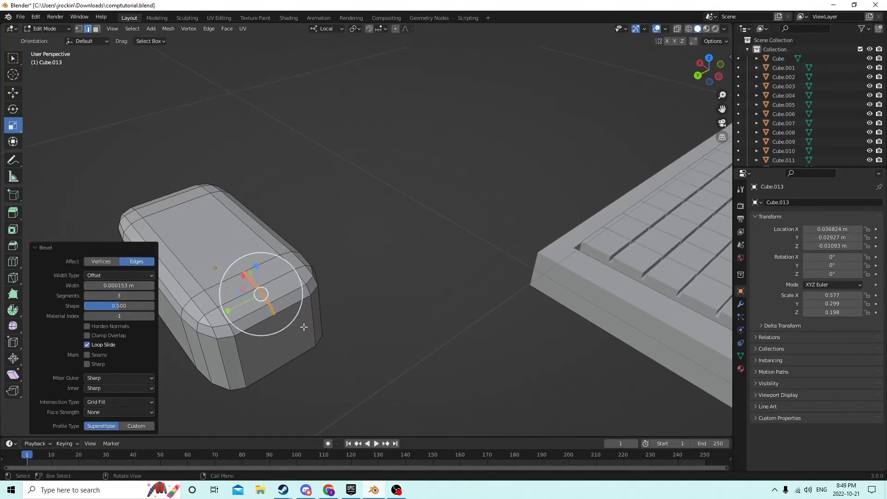
left_click(87, 296)
left_click(87, 296)
left_click(35, 21)
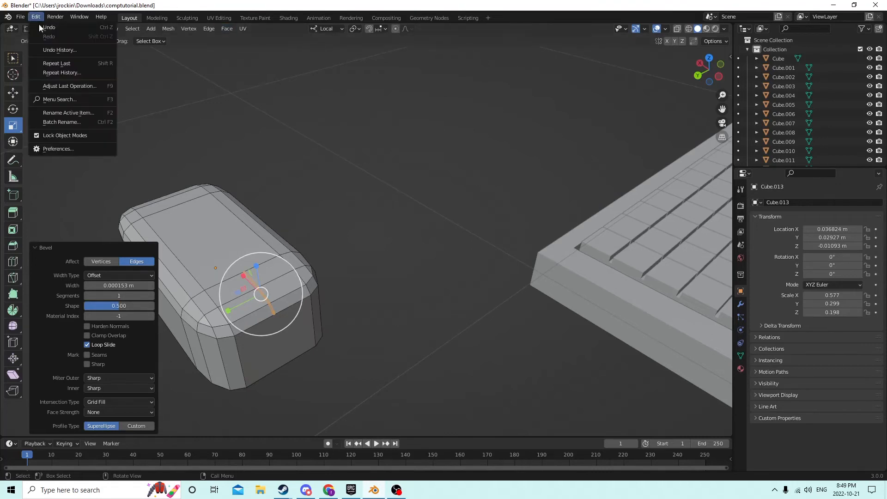
left_click(45, 29)
Step: Bevel the short centre edges about 0.0001 m wide with one segment to form a narrow strip
key("ctrl+b")
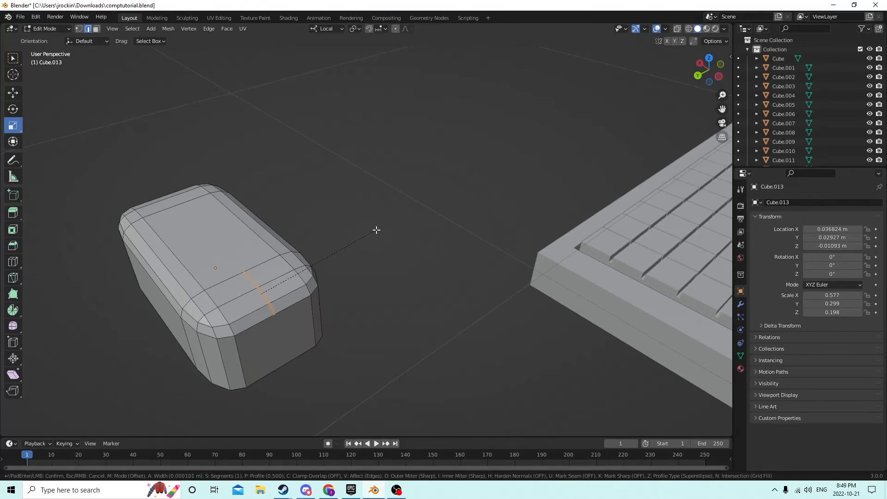
left_click(377, 230)
left_click(365, 227)
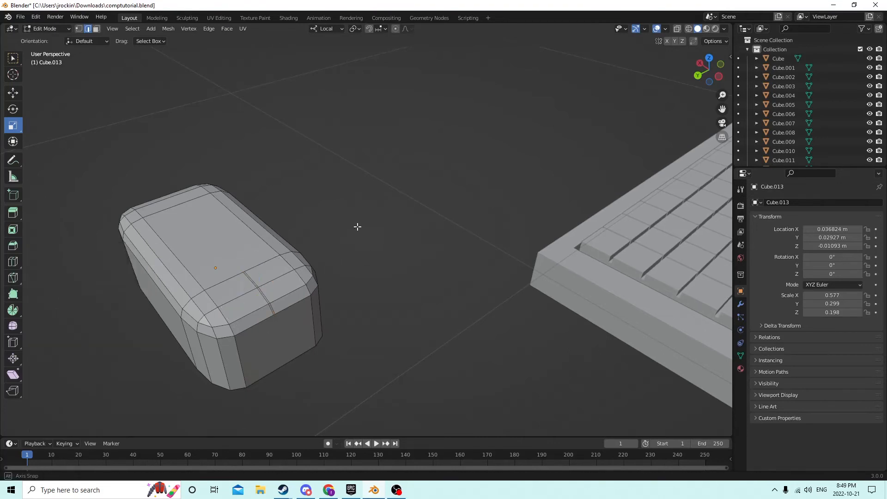
middle_click_drag(358, 228, 317, 201)
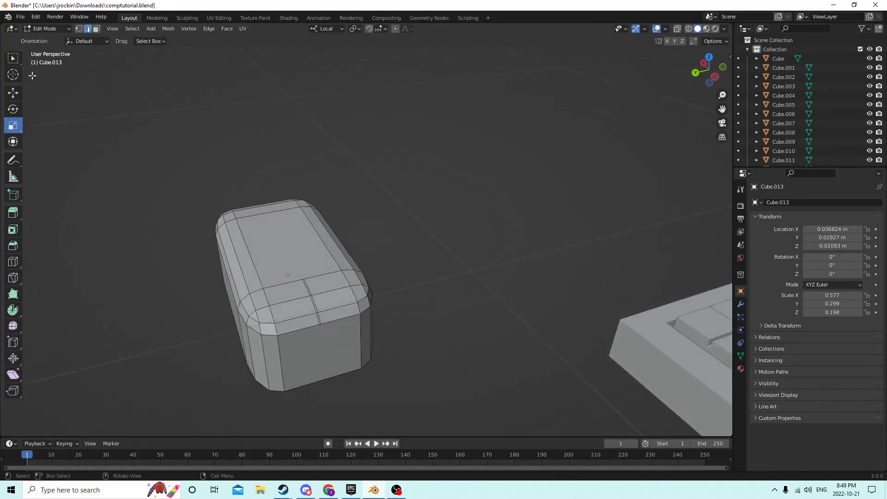
Step: Select the top and sloped faces of both mouse buttons at the cable-facing end, leaving out the narrow centre strip
middle_click_drag(117, 183, 89, 198)
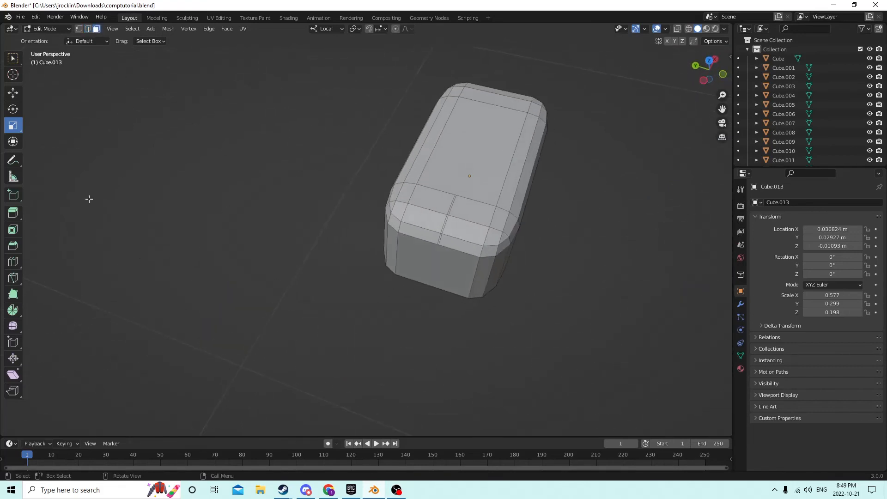
scroll(90, 201, "up", 1)
middle_click_drag(107, 228, 281, 188)
scroll(356, 220, "down", 4)
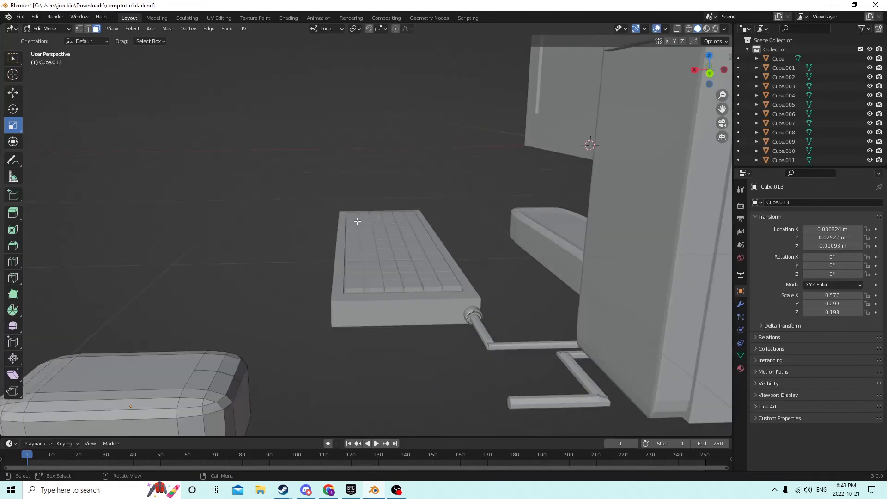
middle_click_drag(357, 220, 300, 319)
left_click(306, 324)
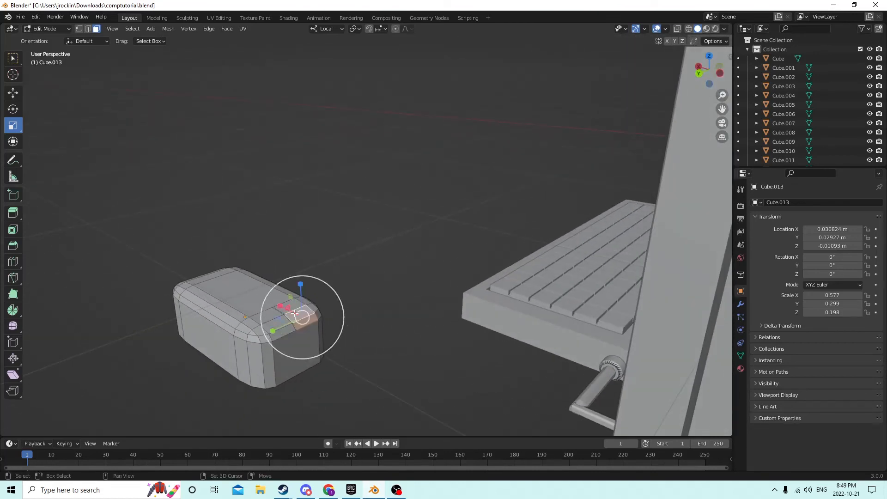
left_click(292, 304, "shift")
left_click(280, 334, "shift")
left_click(275, 327, "shift")
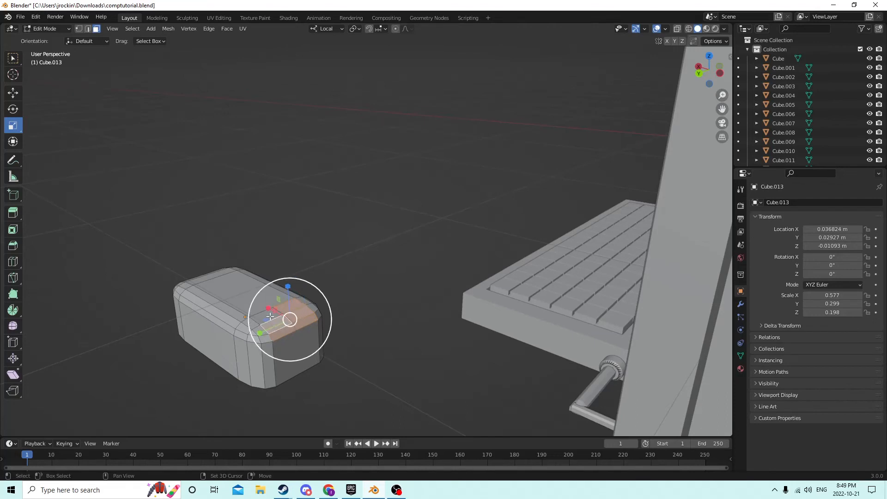
left_click(268, 316, "shift")
middle_click_drag(277, 309, 287, 294)
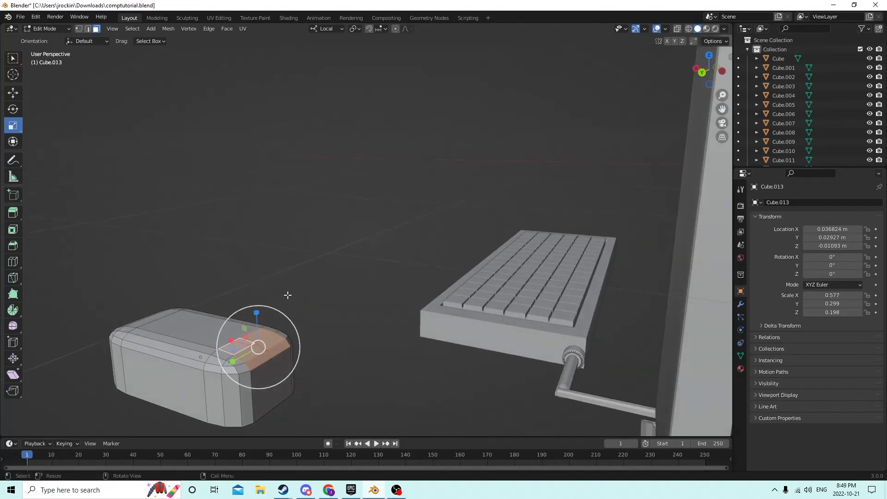
Step: Extrude the mouse button faces upward about 0.0002 m along the local Z axis
left_click(15, 96)
left_click_drag(257, 313, 255, 311)
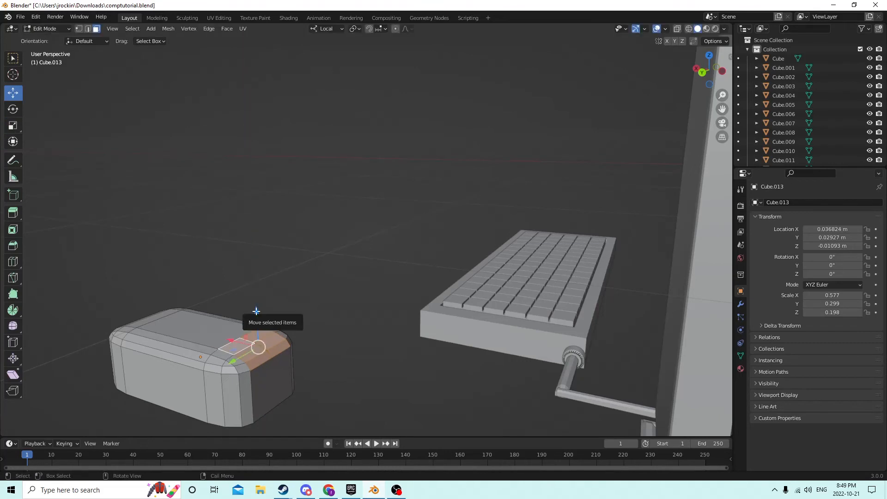
key("e")
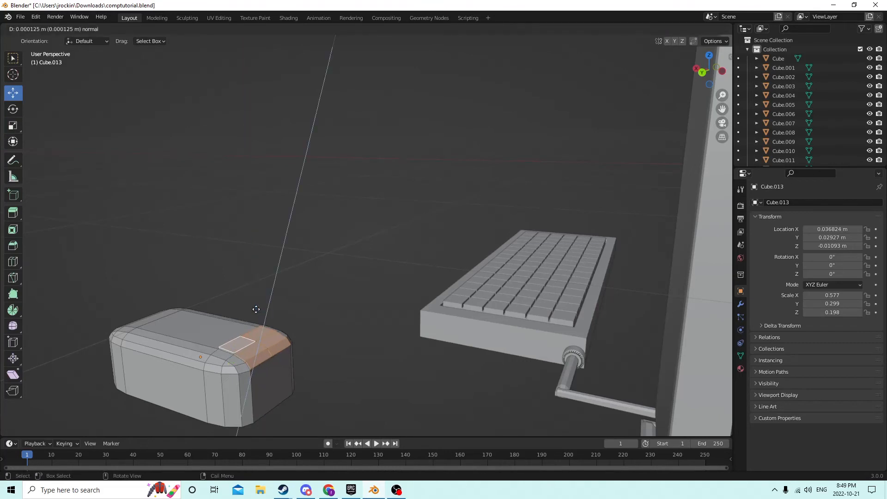
key("y")
key("z")
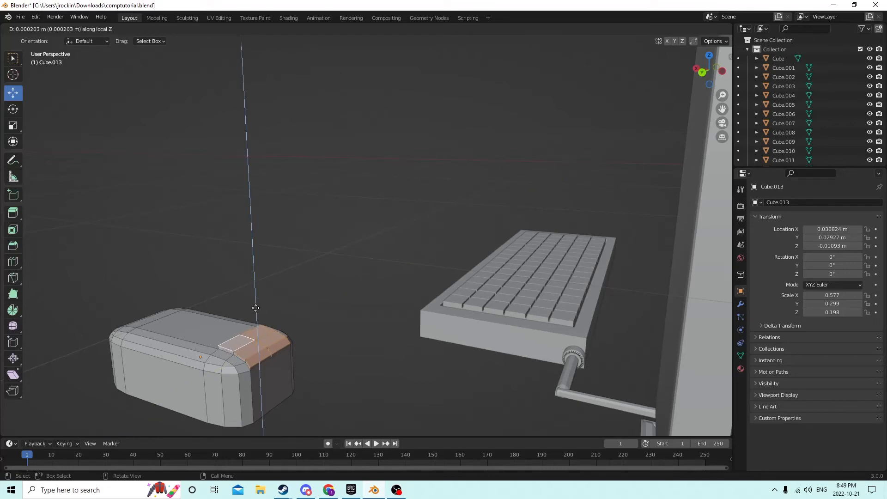
left_click(256, 308)
middle_click_drag(256, 308, 366, 315)
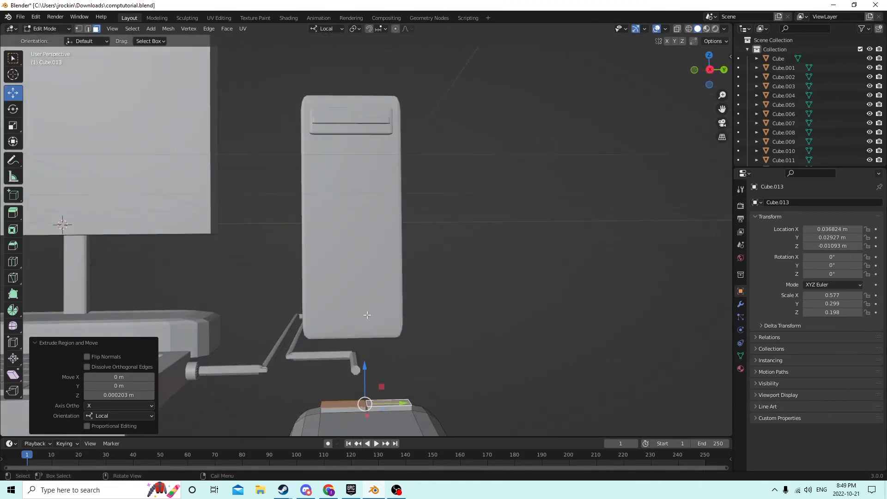
Step: Lower the palm-side top edges of both raised mouse buttons slightly, and return to Object Mode
left_click(508, 272)
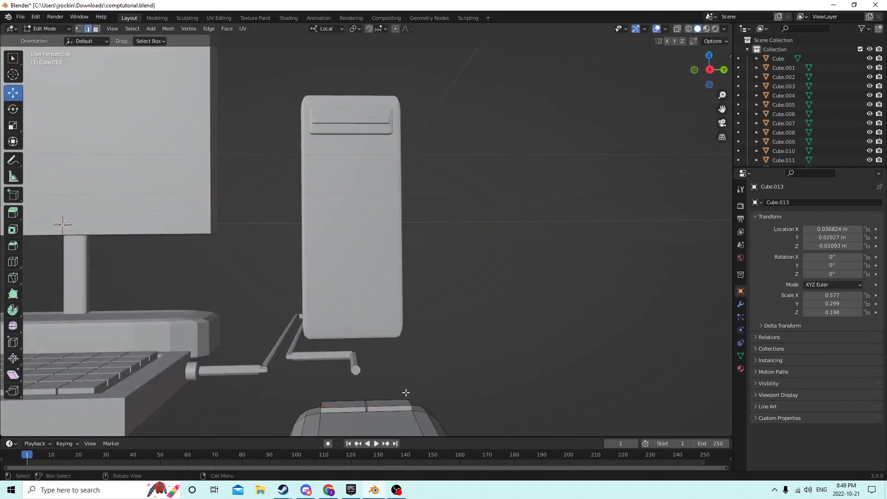
left_click(340, 408, "shift")
left_click_drag(367, 372, 366, 376)
middle_click_drag(508, 311, 323, 298)
key("Tab")
Step: Move the mouse along its local X axis to X 0.022178 m so it meets the second cable's end
left_click_drag(192, 326, 356, 326)
middle_click_drag(356, 326, 381, 308)
left_click_drag(348, 312, 343, 314)
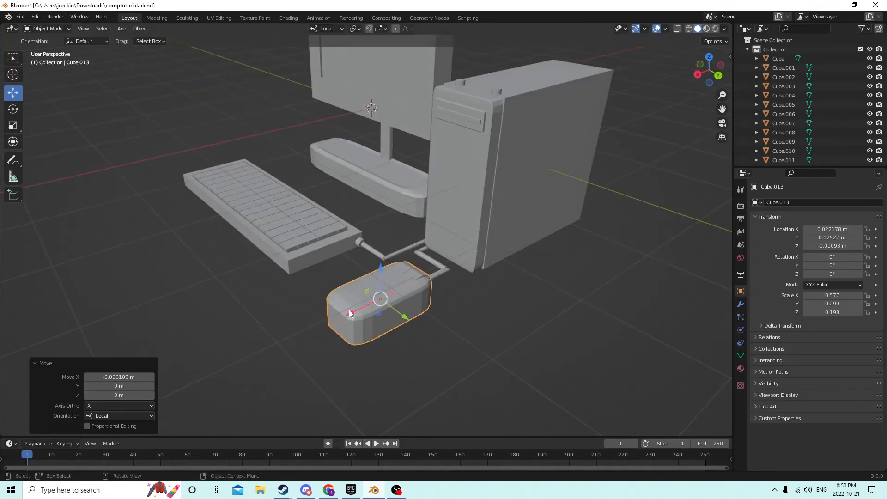
middle_click_drag(343, 314, 363, 291)
middle_click_drag(349, 289, 305, 240)
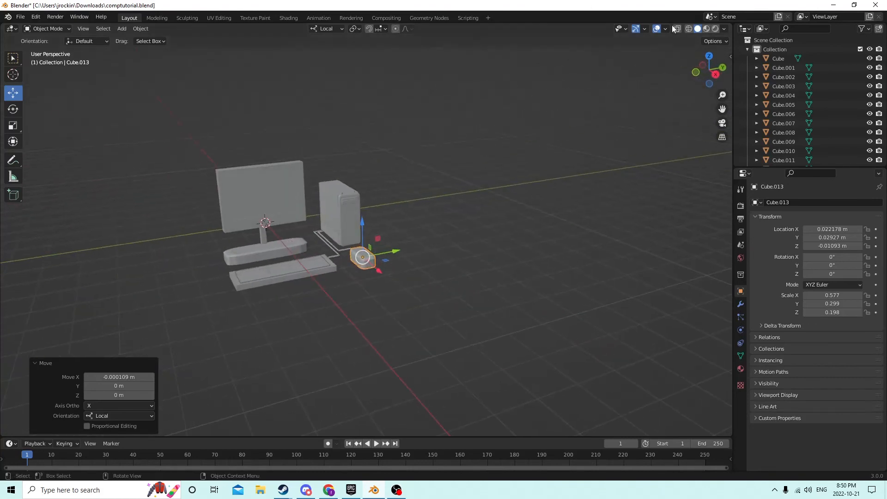
Step: Switch the viewport to Material Preview shading and view the coloured computer model around the mouse and cables
left_click(706, 30)
scroll(549, 106, "up", 5)
middle_click_drag(536, 106, 472, 156)
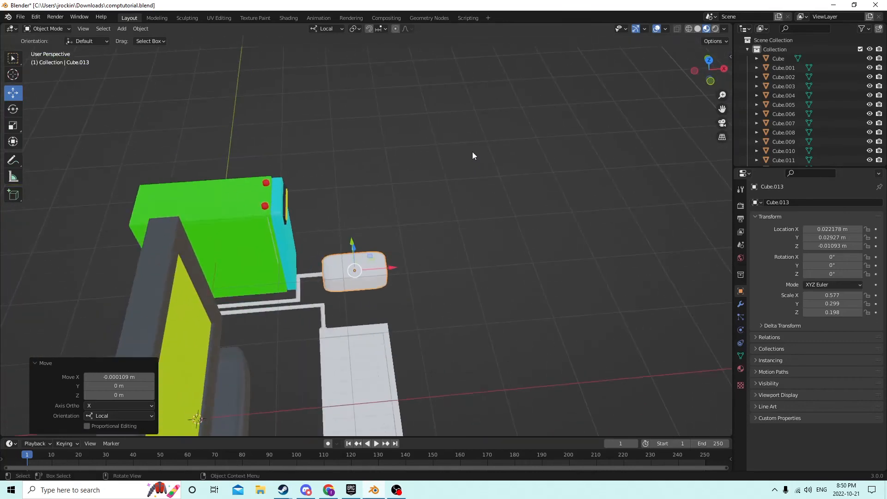
middle_click_drag(314, 277, 444, 209)
Step: Duplicate the keyboard cable's short upper segment and collar behind the case, shifting the copies about 0.0013 m along local X onto the second cable
left_click(273, 264)
left_click(228, 254)
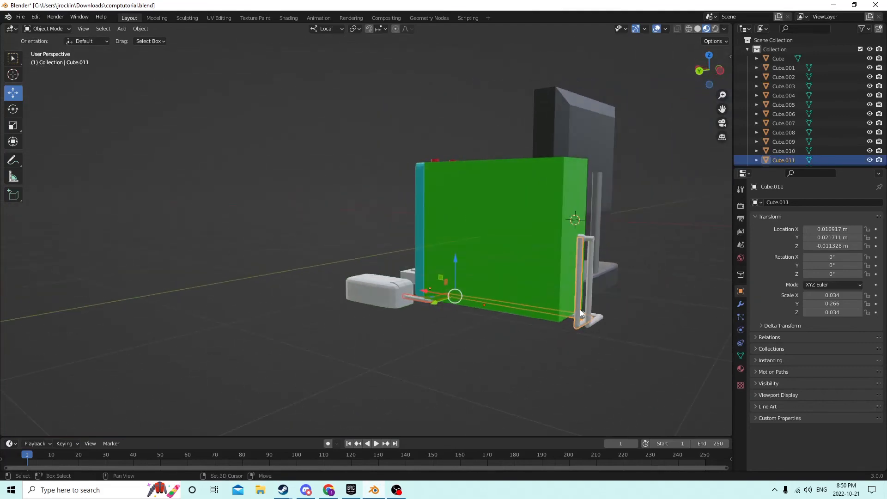
middle_click_drag(571, 301, 511, 300)
left_click(472, 303)
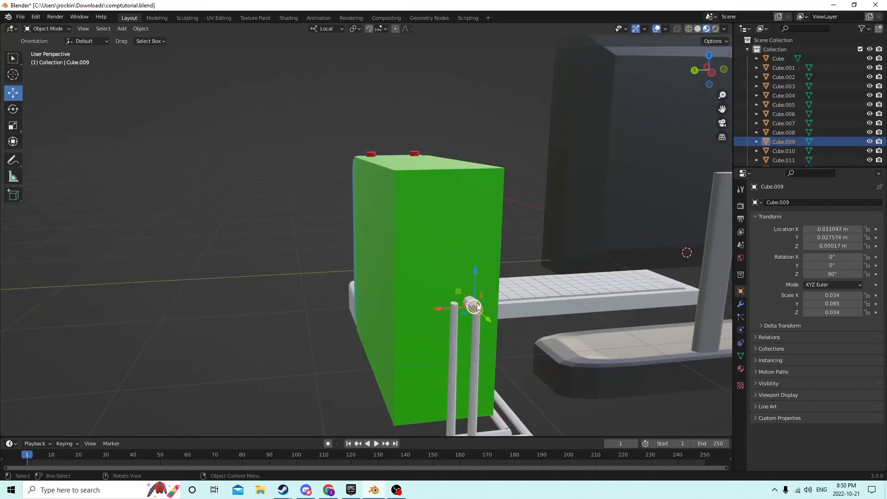
key("shift")
left_click(470, 296, "shift")
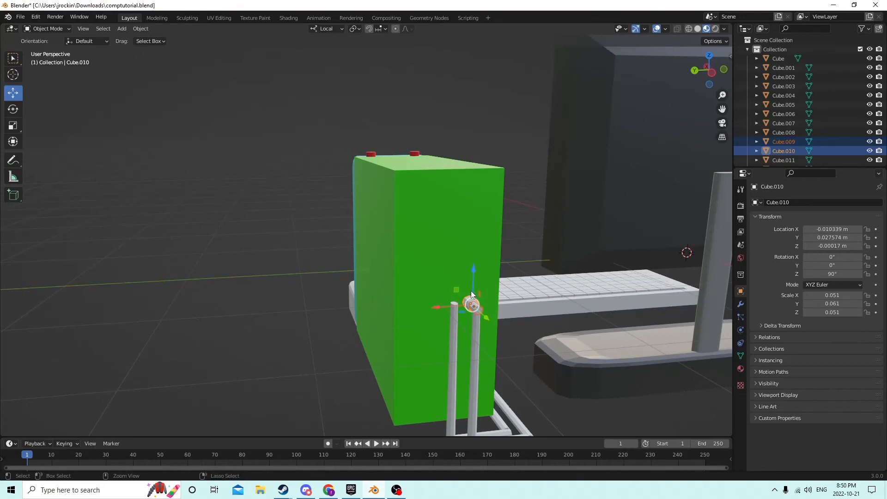
key("shift+d")
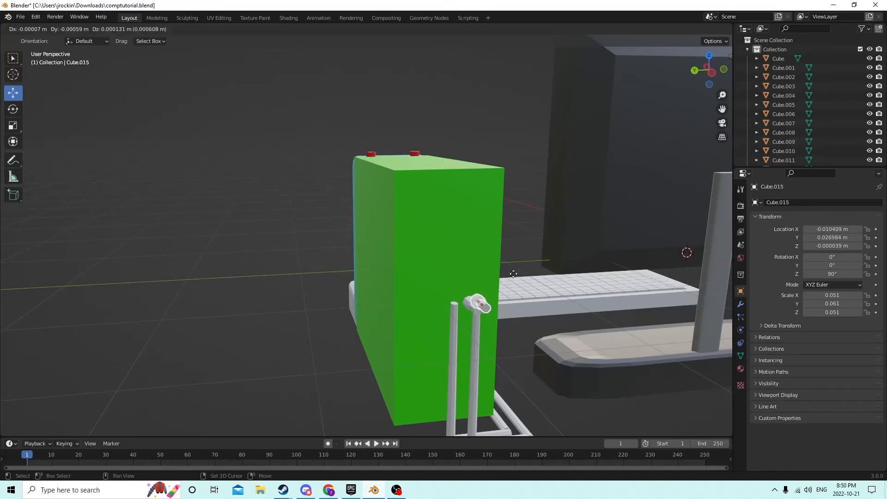
right_click(519, 276)
left_click_drag(453, 309, 452, 309)
middle_click_drag(452, 309, 517, 294)
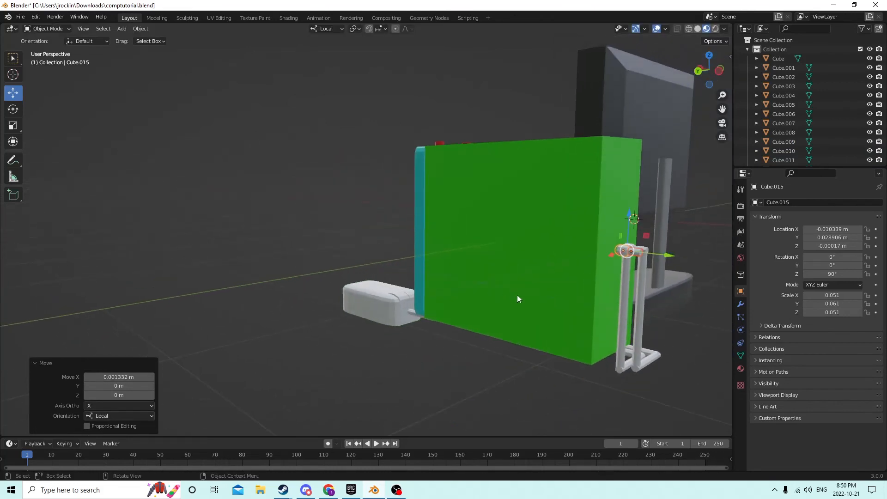
Step: Scale the duplicated collar to 0.039 along Y and move it about 0.0002 m along local Y toward the case
scroll(586, 276, "up", 2)
scroll(576, 281, "up", 2)
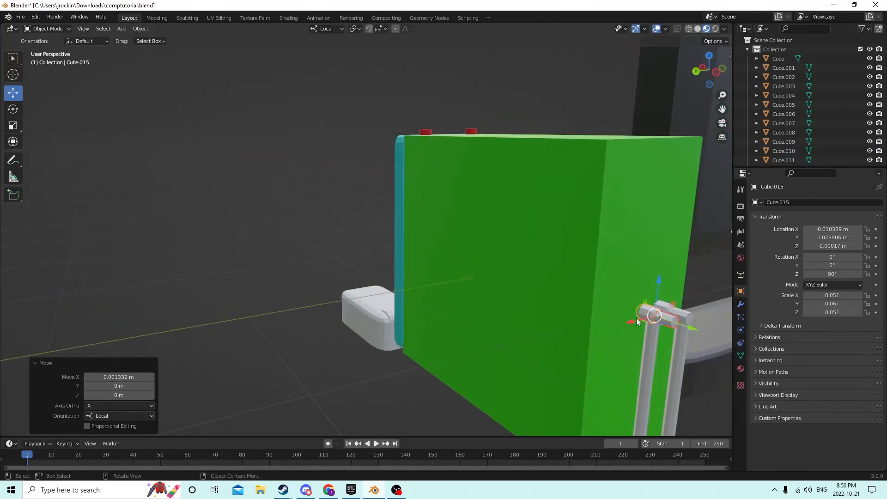
left_click(642, 313)
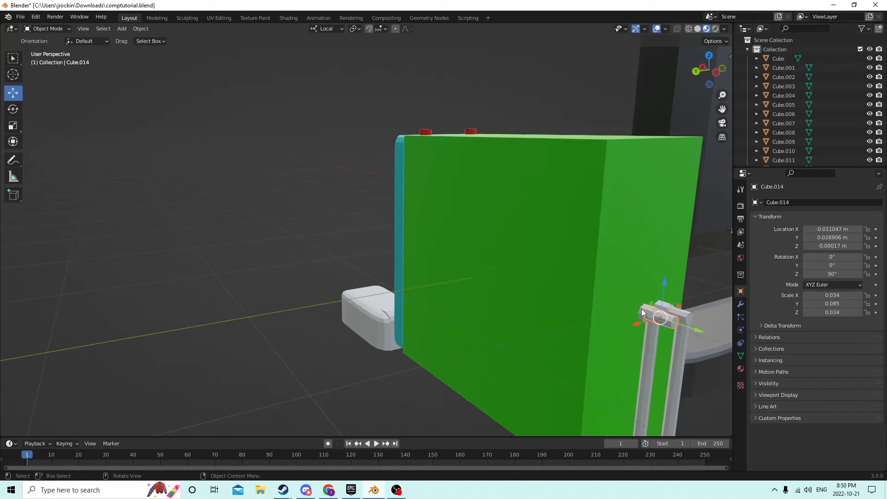
left_click(18, 123)
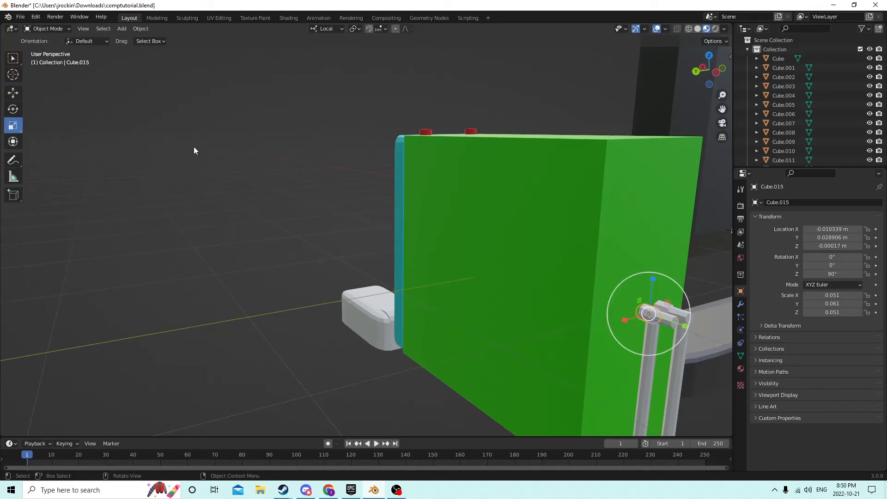
middle_click_drag(194, 148, 314, 184)
scroll(642, 302, "down", 4)
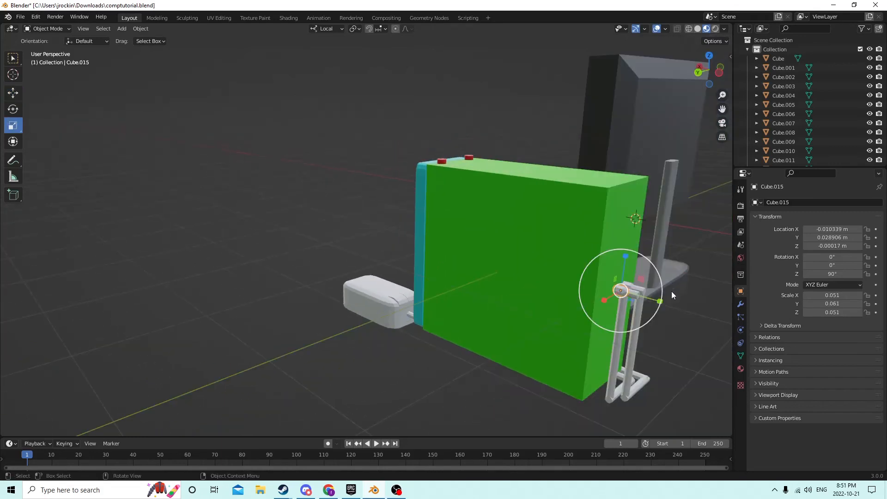
mouse_move(656, 301)
left_mouse_down()
mouse_move(639, 295)
mouse_move(652, 298)
left_mouse_up()
left_click(13, 93)
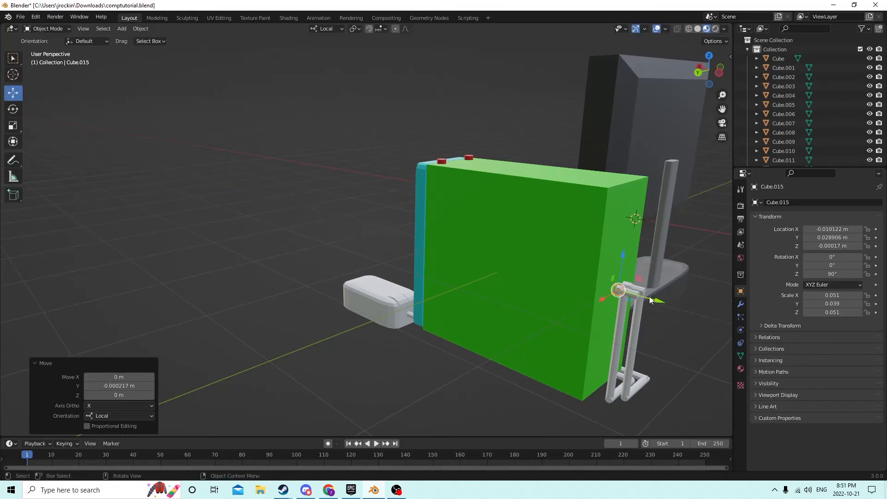
Step: Move the duplicated short cable segment toward the case to X -0.009911 m and Y 0.029006 m
scroll(571, 262, "up", 5)
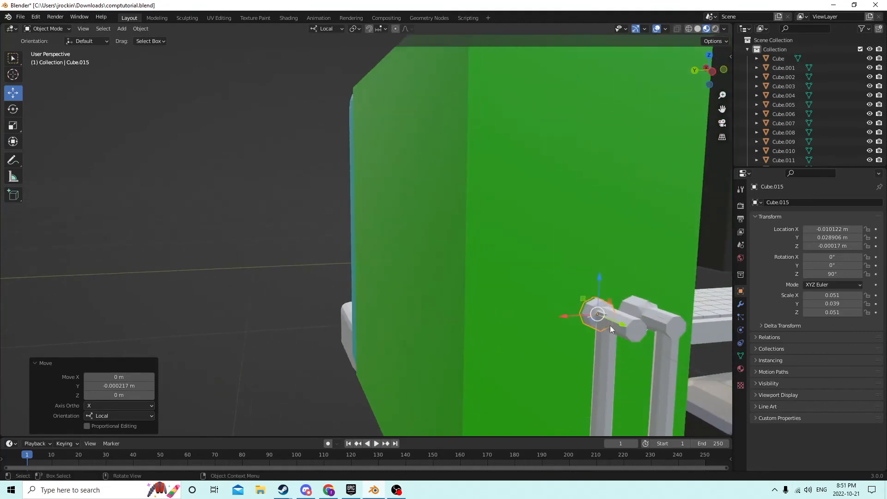
left_click(617, 324)
left_click_drag(641, 334, 613, 317)
middle_click_drag(614, 317, 585, 312)
mouse_move(349, 283)
left_mouse_down()
mouse_move(403, 273)
mouse_move(355, 284)
left_mouse_up()
left_click(409, 279)
middle_click_drag(418, 259, 586, 262)
left_click(513, 259)
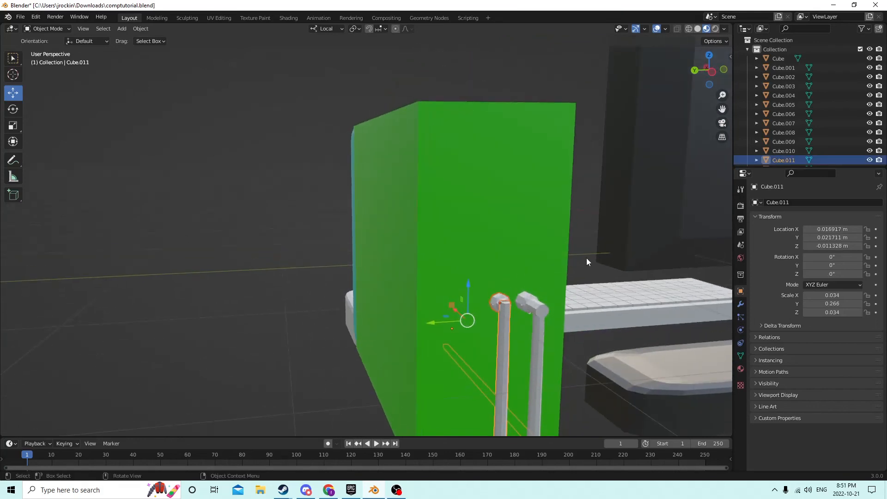
left_click(594, 340)
middle_click_drag(581, 368, 678, 397)
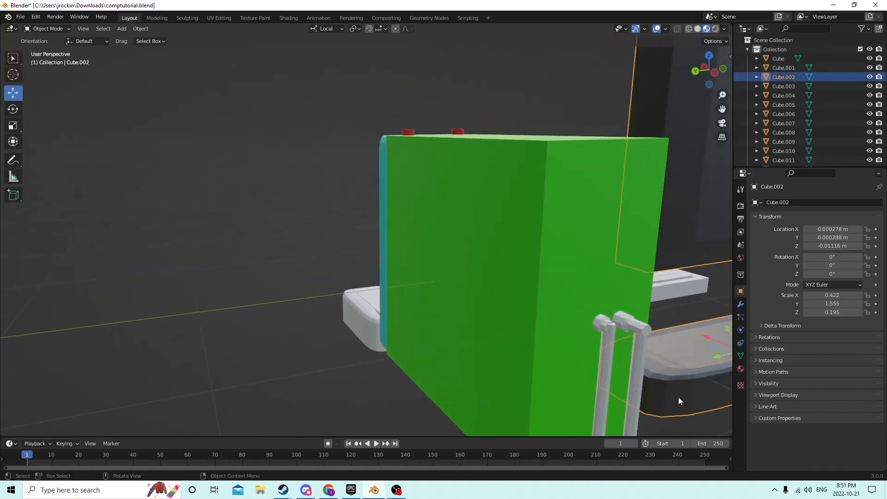
Step: Join the second cable, its short end segment and collar with the mouse into one object
left_click(600, 316)
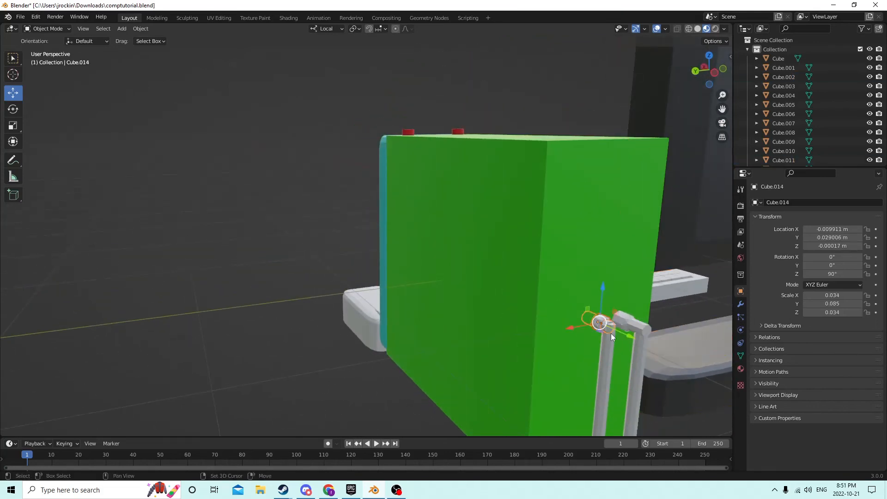
left_click(596, 331)
middle_click_drag(596, 330, 618, 317)
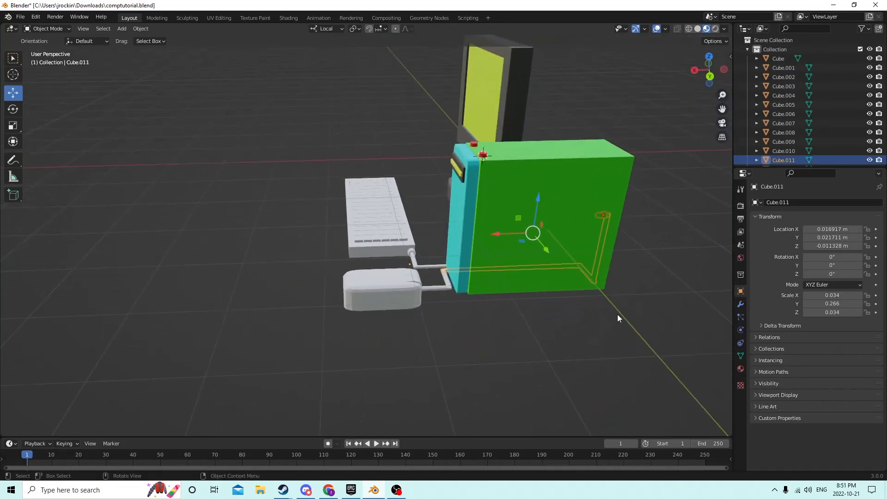
left_click(438, 288)
left_click(411, 285)
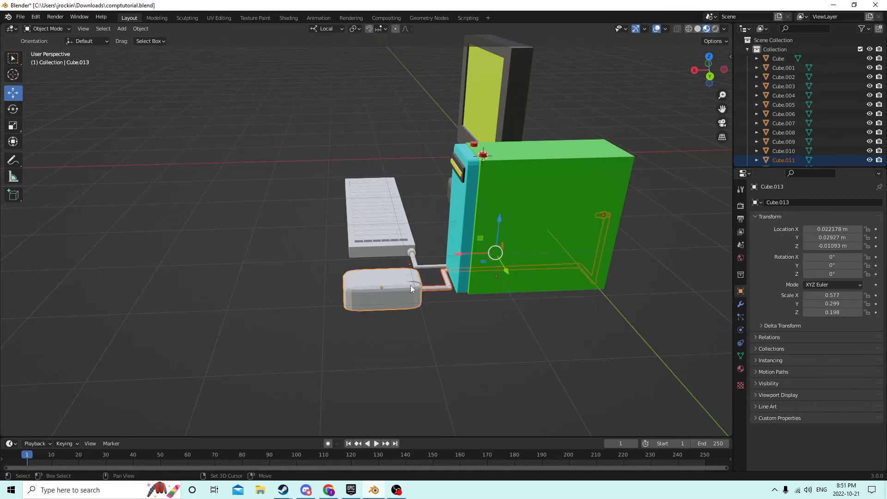
middle_click_drag(448, 260, 326, 240)
Step: Join the keyboard with its connector, all of its cable segments and the collar behind the case into one object
left_click(461, 321)
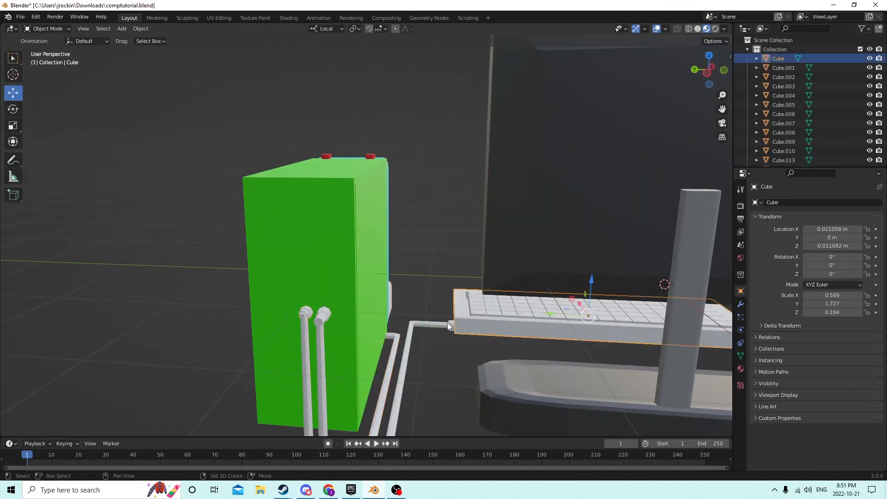
left_click(447, 324, "shift")
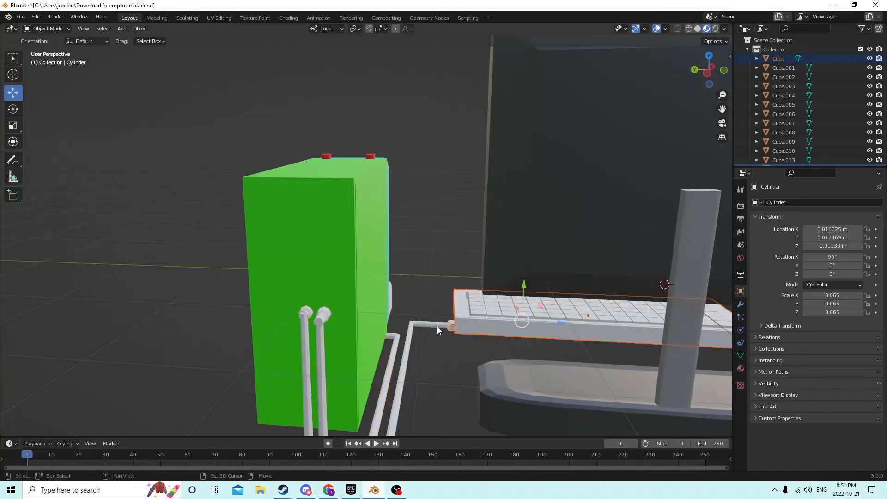
left_click(323, 318)
left_click(325, 346, "shift")
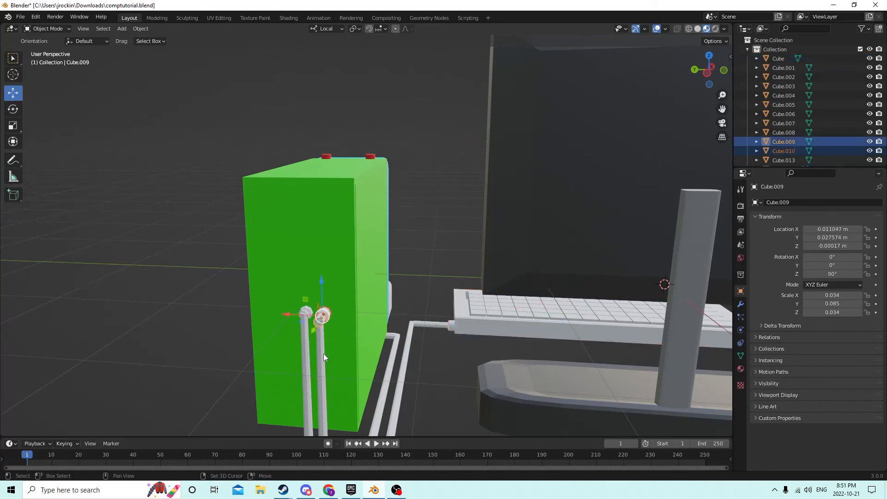
left_click(323, 353, "shift")
scroll(386, 375, "down", 4)
left_click(360, 358, "shift")
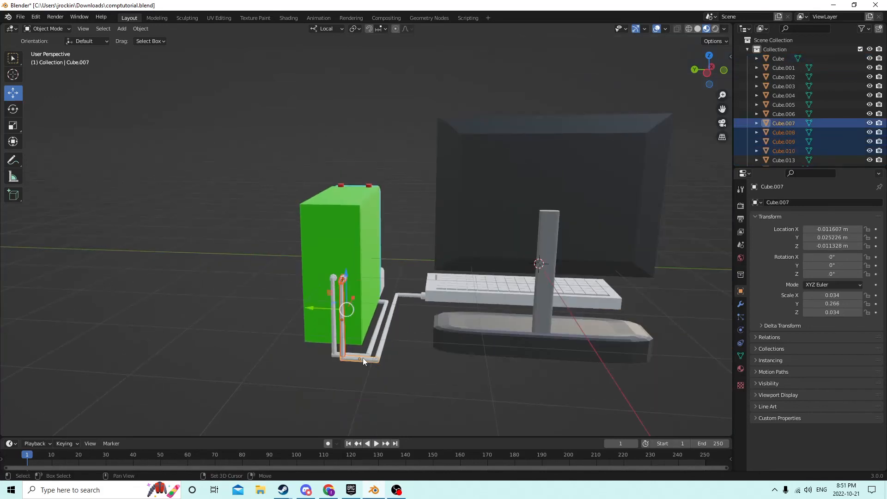
left_click(380, 352, "shift")
left_click(409, 293, "shift")
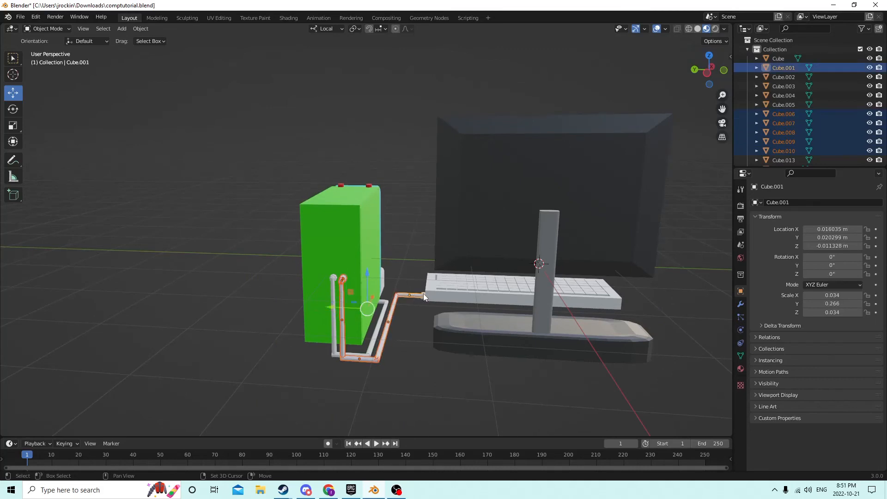
left_click(423, 293, "shift")
left_click(436, 291, "shift")
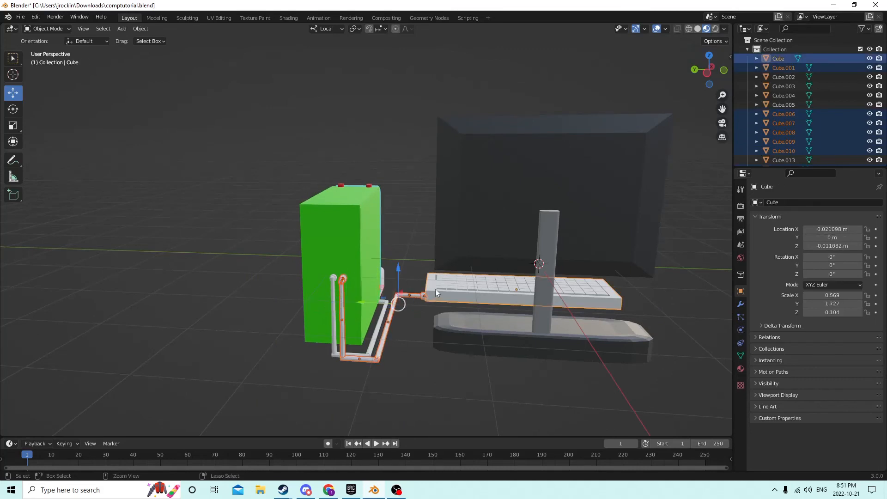
key("ctrl+j")
Step: Join the block of keys with the keyboard-and-cable object
middle_click_drag(442, 278, 190, 388)
left_click(278, 335)
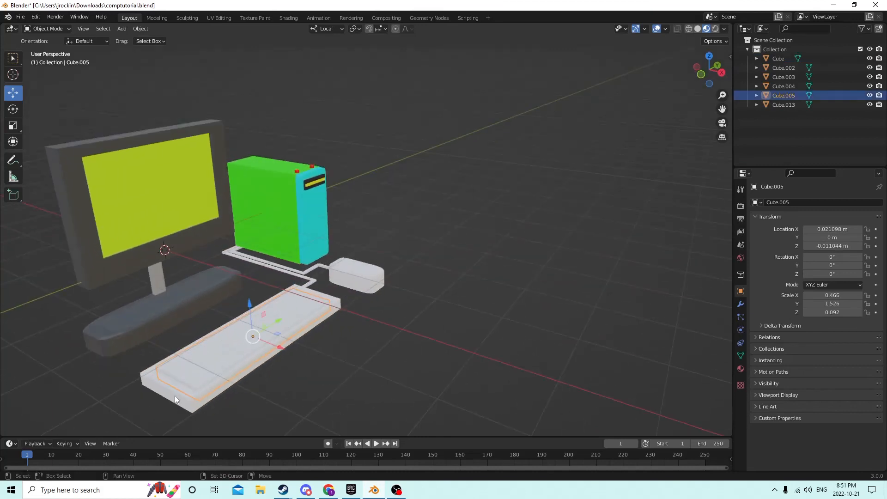
left_click(175, 395, "shift")
key("ctrl+j")
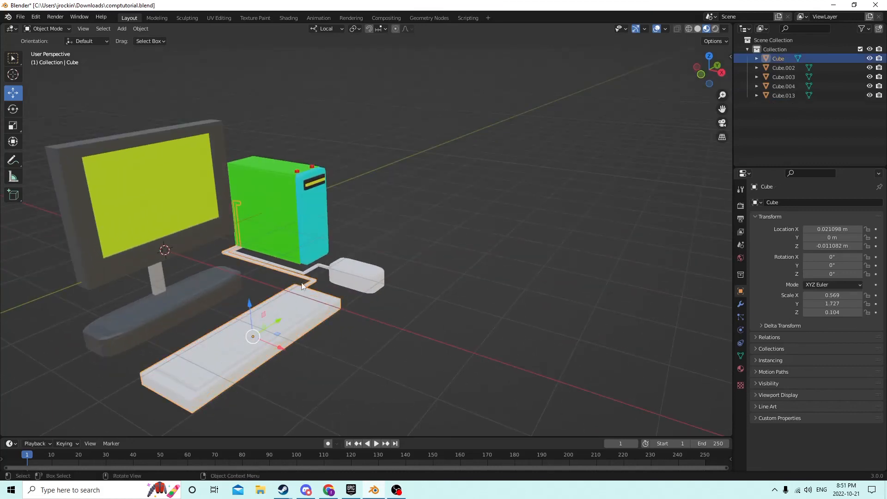
Step: Enter Edit Mode on the joined keyboard and give it a new material
middle_click_drag(302, 286, 278, 251)
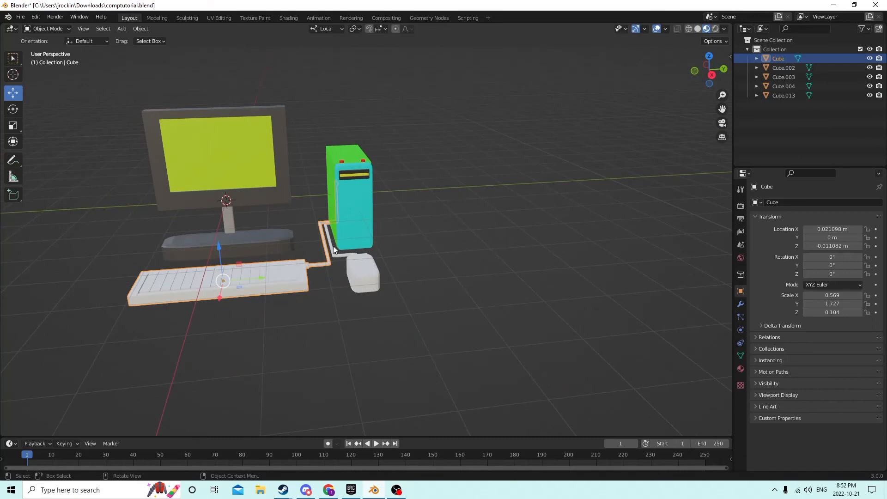
middle_click_drag(361, 236, 403, 227)
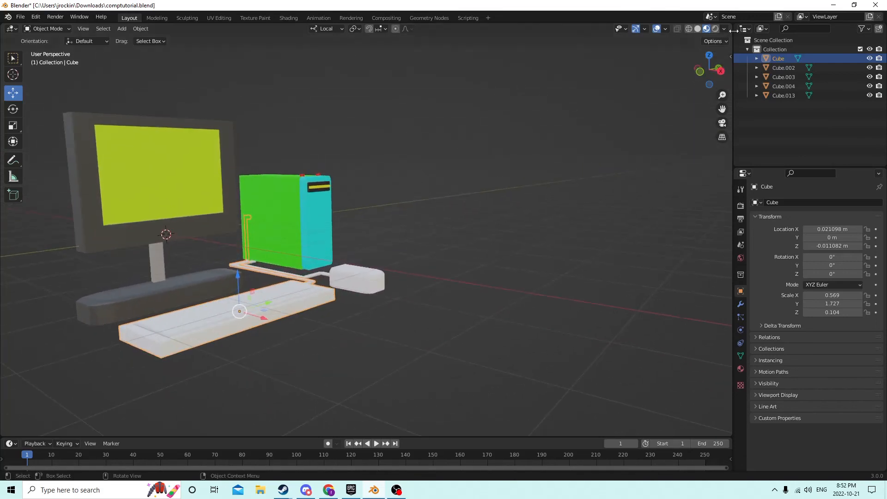
middle_click_drag(572, 177, 493, 208)
key("Tab")
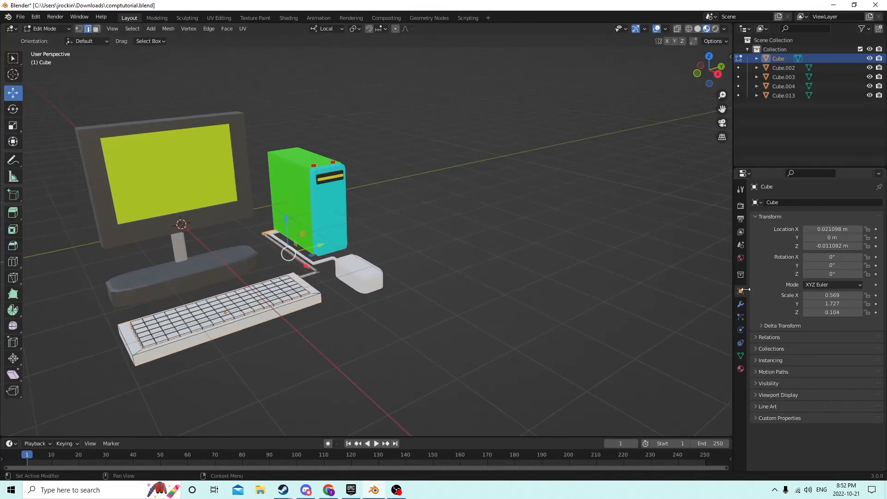
left_click(740, 368)
middle_click_drag(689, 337, 580, 304)
scroll(479, 273, "up", 3)
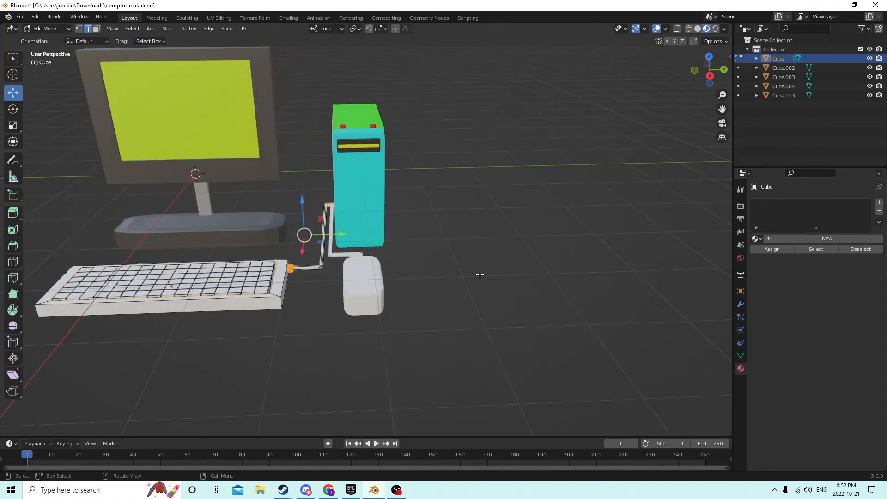
left_click_drag(722, 109, 885, 129)
scroll(507, 174, "up", 1)
middle_click_drag(507, 173, 514, 174)
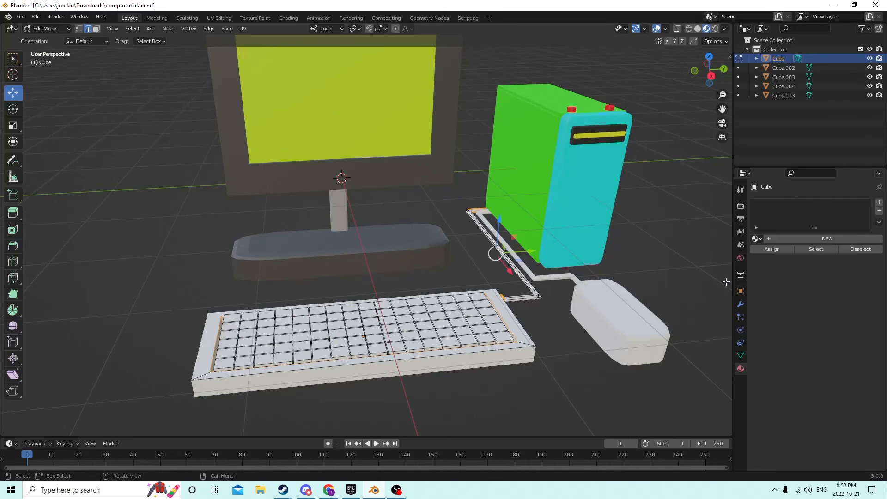
left_click(879, 202)
left_click(826, 238)
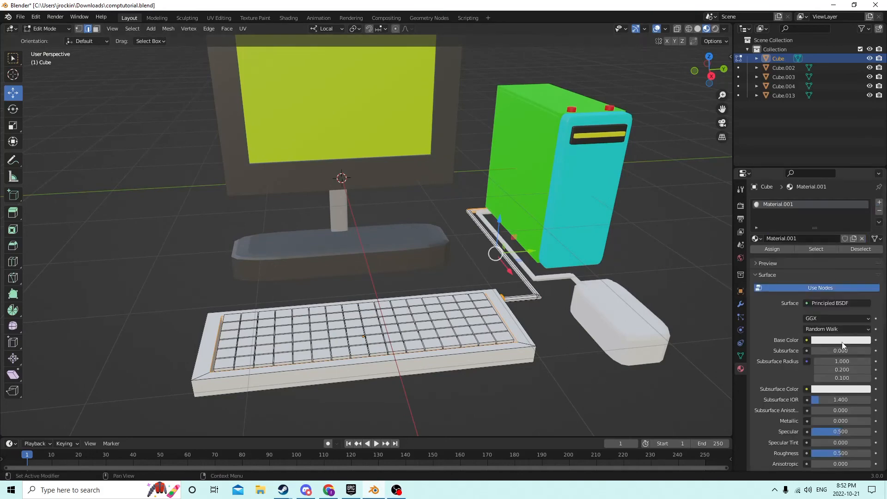
Step: Darken the keyboard material's base color to near black
left_click(842, 342)
left_click_drag(865, 223, 864, 272)
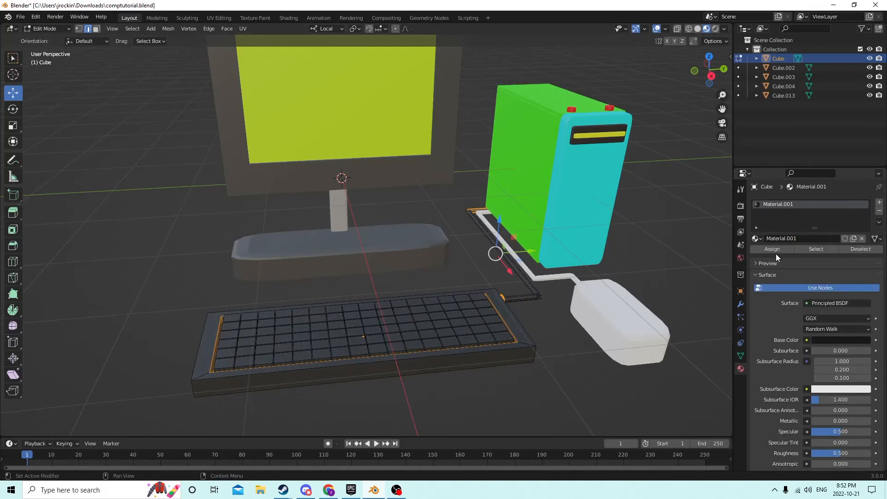
left_click(568, 313)
mouse_move(568, 313)
middle_mouse_down()
mouse_move(477, 303)
mouse_move(481, 288)
mouse_move(390, 271)
mouse_move(566, 297)
middle_mouse_up()
scroll(567, 297, "up", 5)
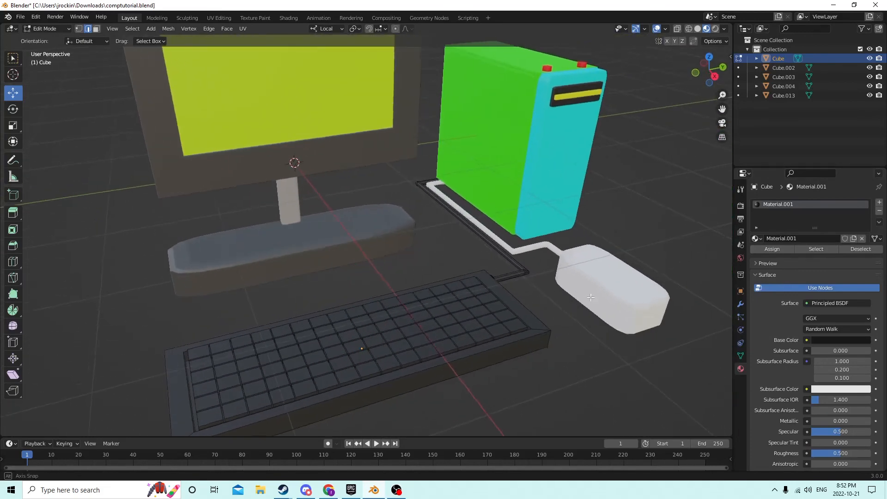
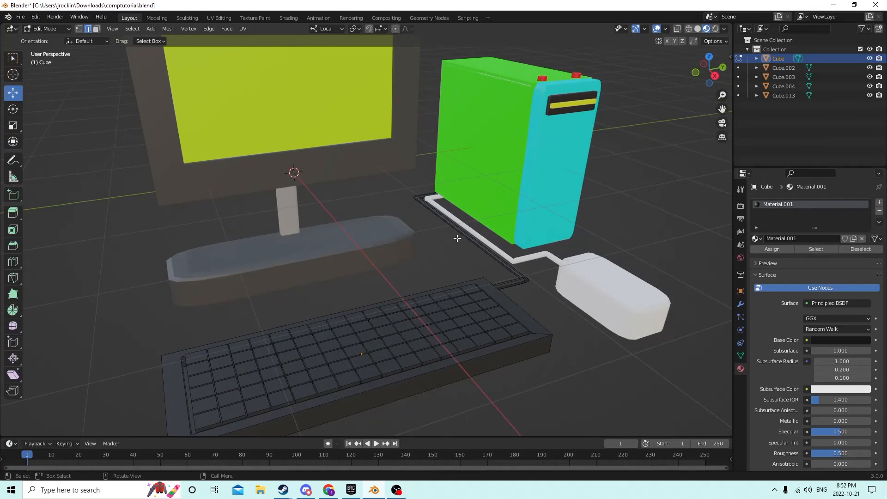
Step: Select all linked geometry of the keyboard's keys and assign it a second, new material in the default white
scroll(454, 259, "up", 2)
left_click(453, 259)
scroll(452, 257, "up", 2)
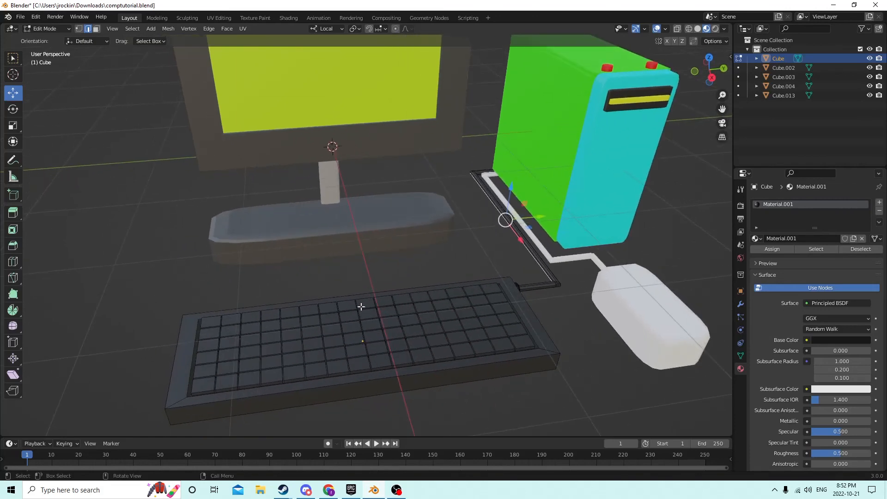
key("l")
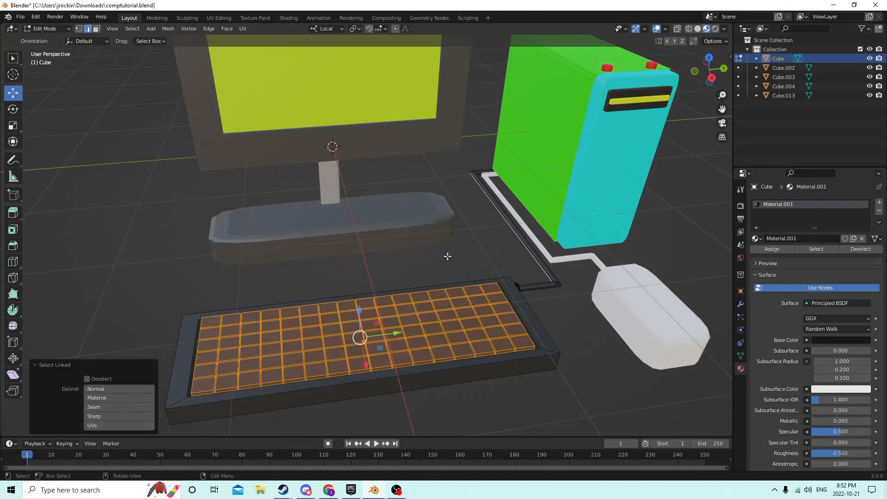
left_click(879, 204)
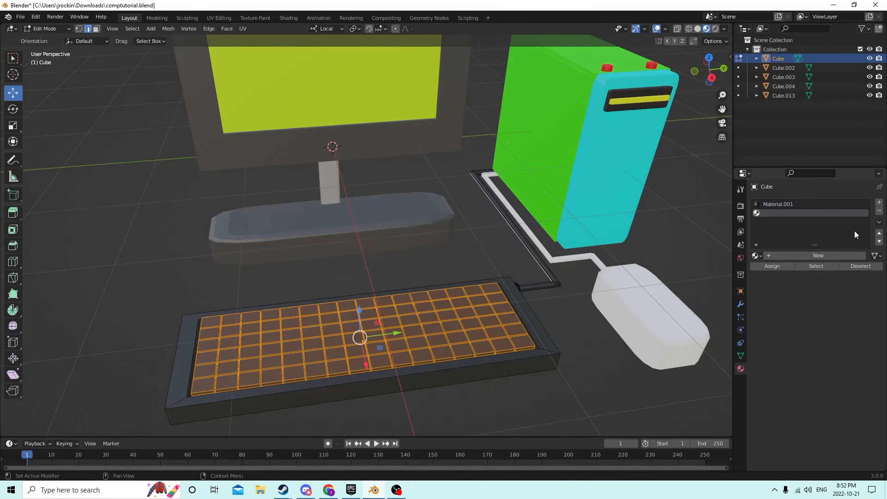
left_click(803, 257)
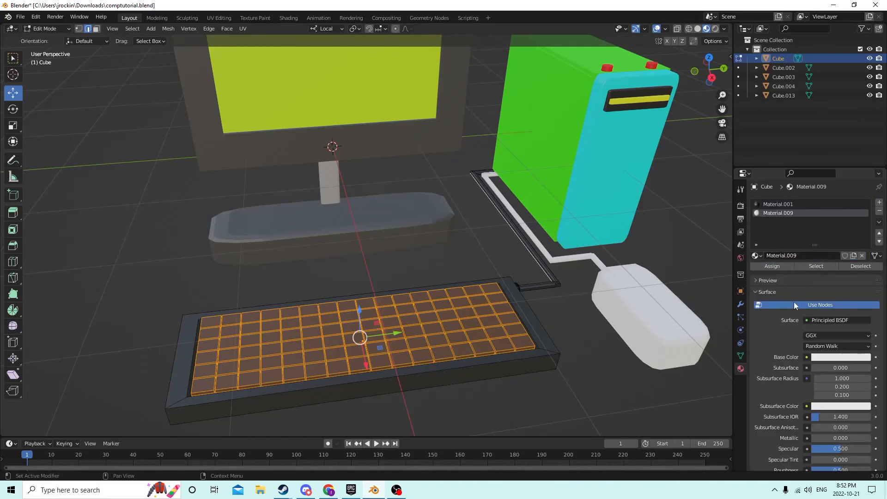
left_click(776, 267)
left_click(486, 235)
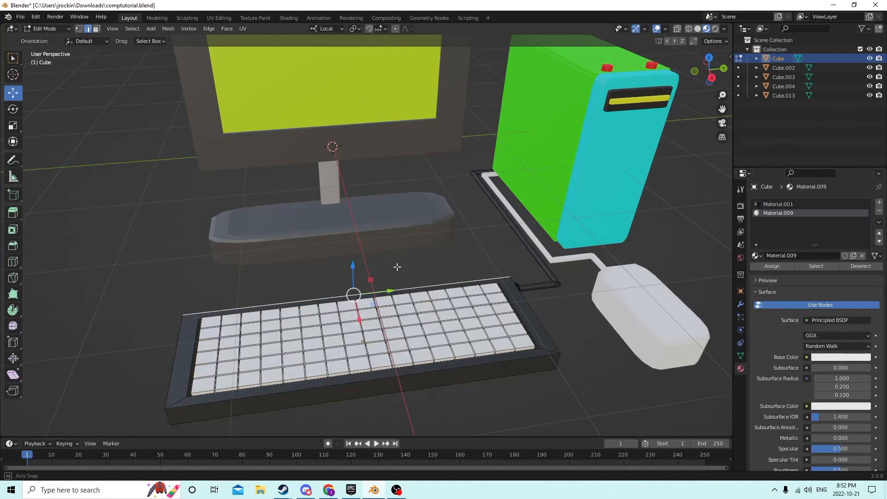
middle_click_drag(486, 236, 387, 287)
scroll(356, 285, "down", 3)
Step: Return to Object Mode and give the joined mouse and cable a new material with a near-black base color
key("Tab")
middle_click_drag(549, 298, 521, 300)
mouse_move(589, 312)
middle_mouse_down()
mouse_move(633, 325)
mouse_move(567, 297)
mouse_move(520, 310)
mouse_move(602, 312)
middle_mouse_up()
left_click(589, 313)
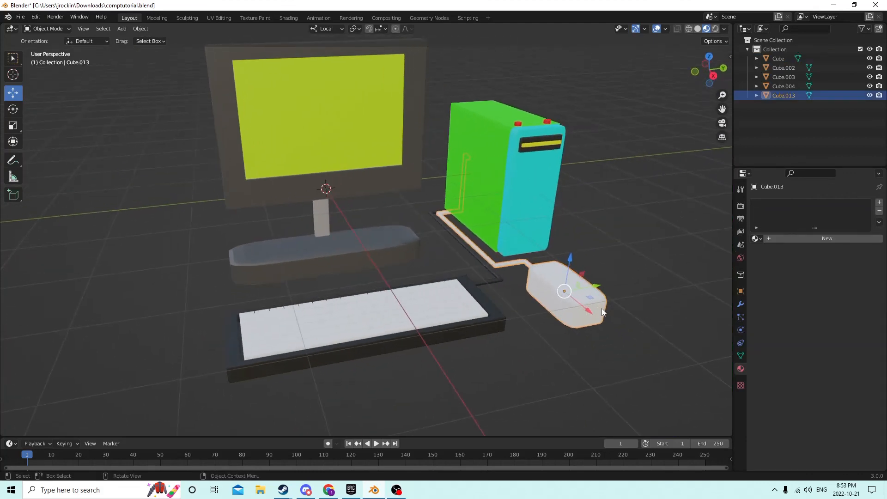
left_click(879, 202)
left_click(797, 237)
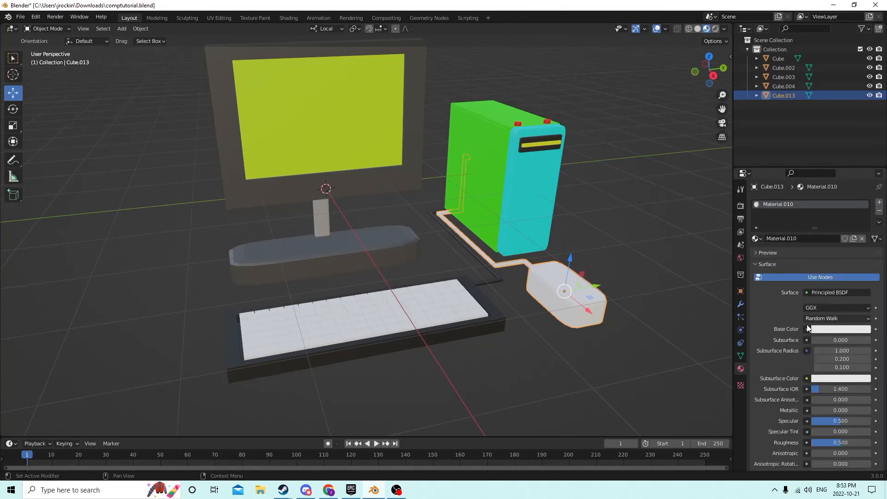
left_click(853, 333)
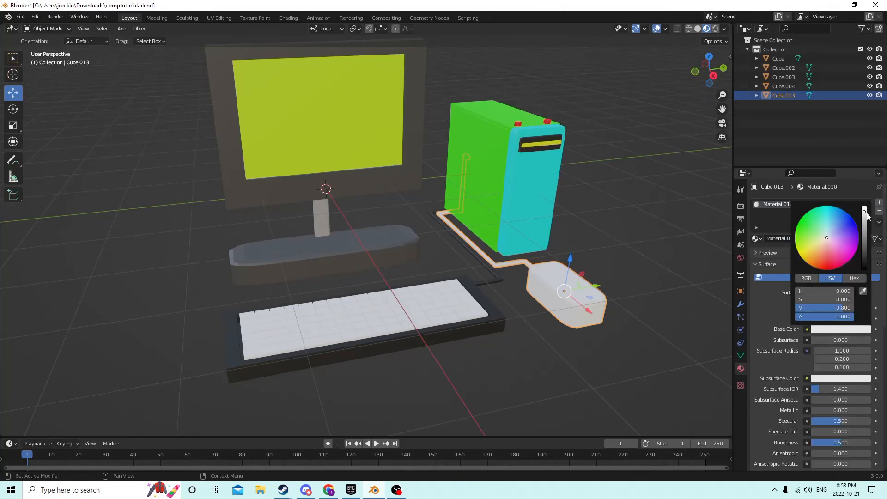
left_click_drag(863, 212, 861, 266)
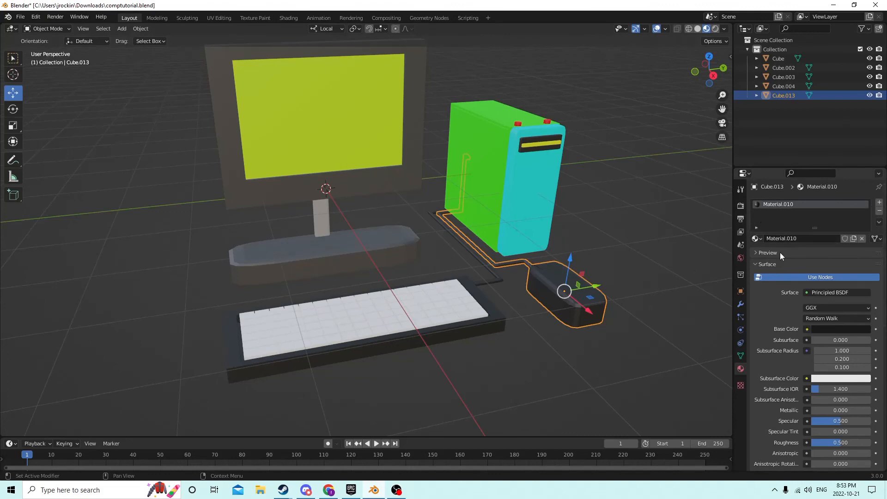
Step: In Edit Mode, select the mouse body's linked geometry and assign it a second, new material in the default white
middle_click_drag(693, 264, 665, 271)
key("Tab")
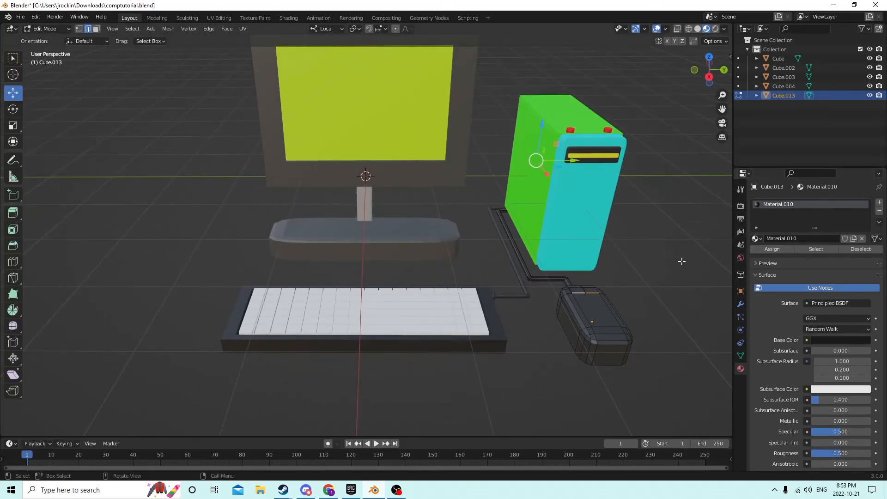
middle_click_drag(679, 260, 654, 379)
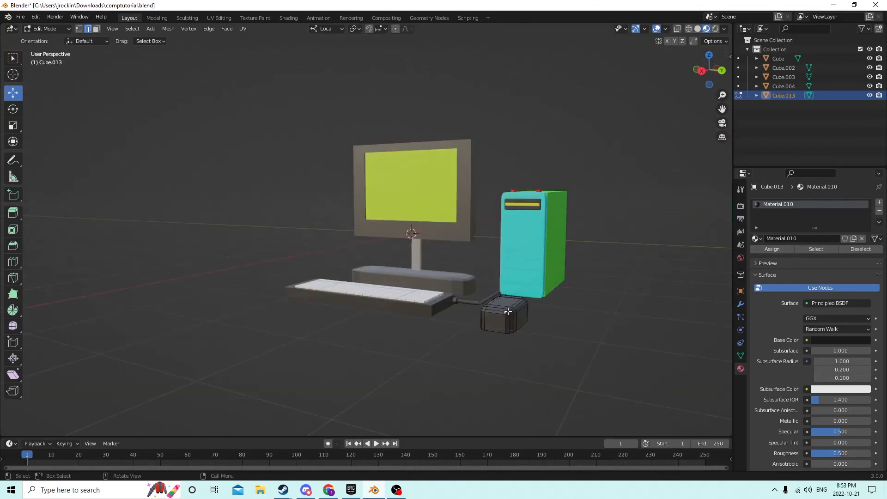
key("l")
middle_click_drag(507, 311, 603, 303)
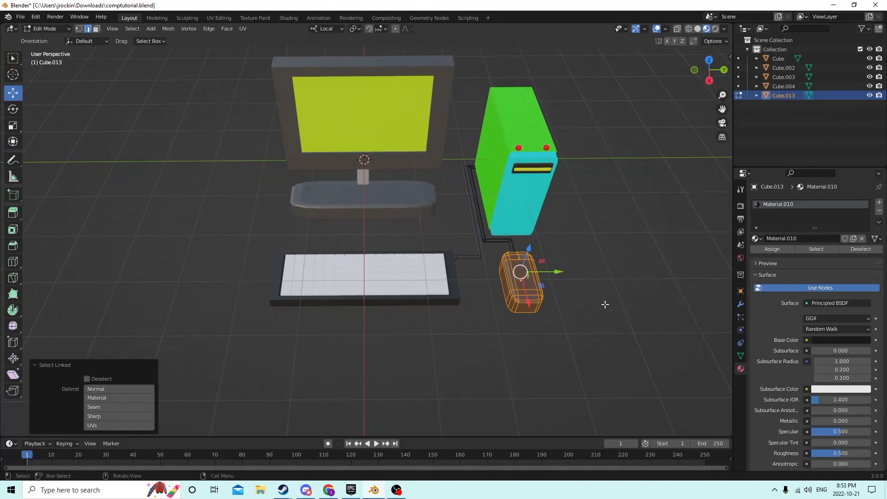
left_click(879, 203)
left_click(788, 259)
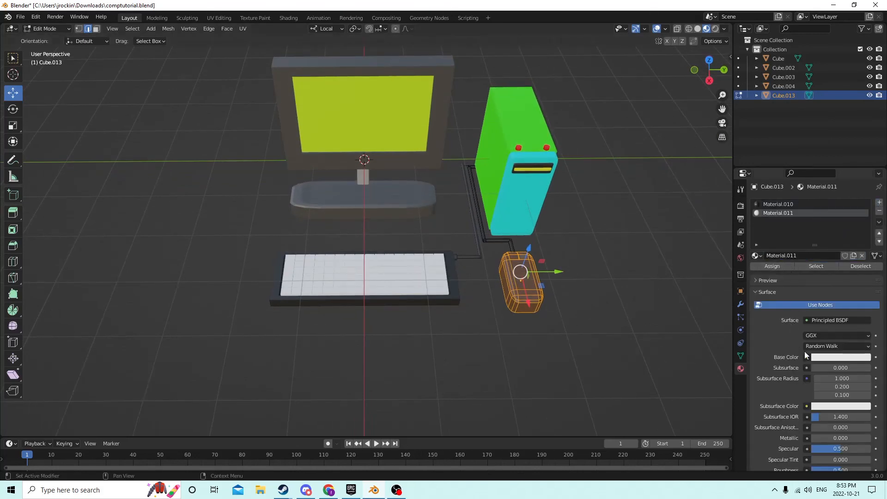
left_click(763, 267)
middle_click_drag(638, 259, 522, 215)
middle_click_drag(408, 246, 660, 270)
scroll(660, 270, "up", 1)
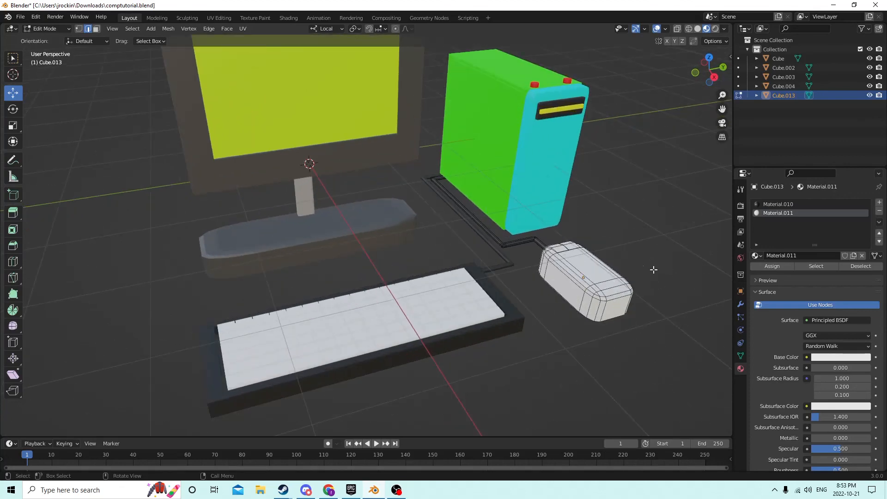
left_click(647, 255)
Step: Select the mouse's two button faces at the cable end, assign them a third, new material with a blue-violet base color, and return to Object Mode
middle_click_drag(634, 266, 385, 125)
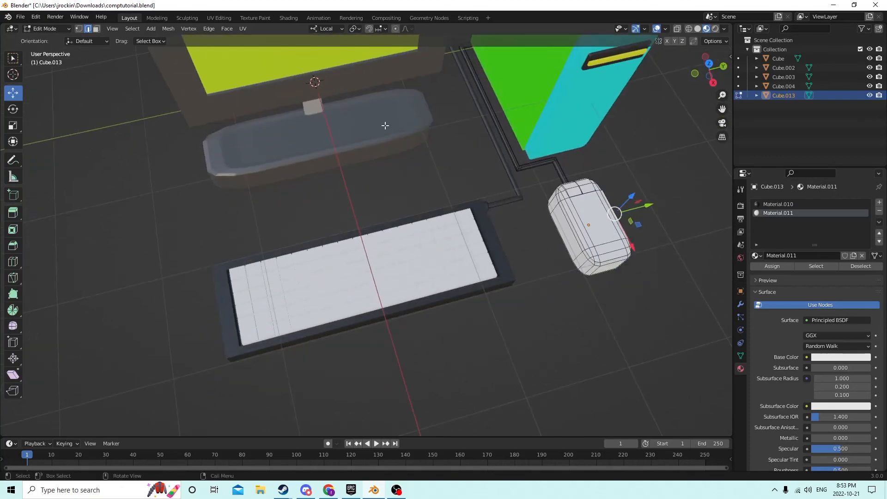
middle_click_drag(447, 179, 313, 297)
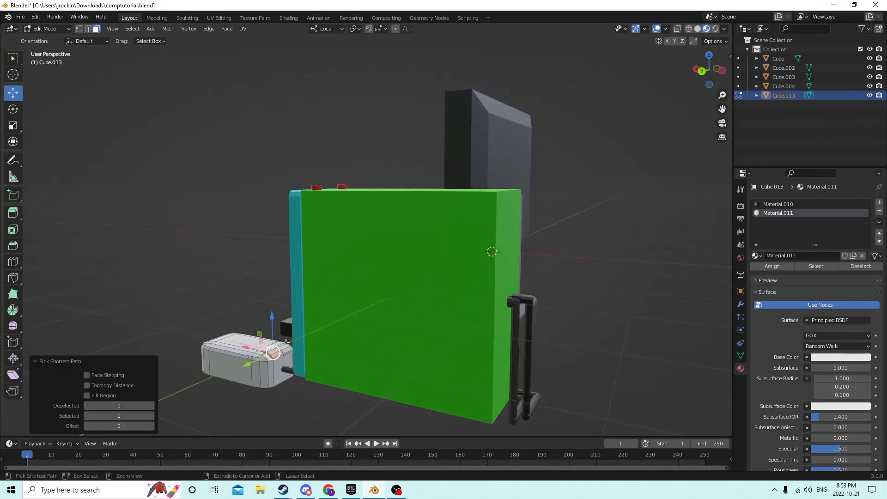
left_click(289, 354, "shift")
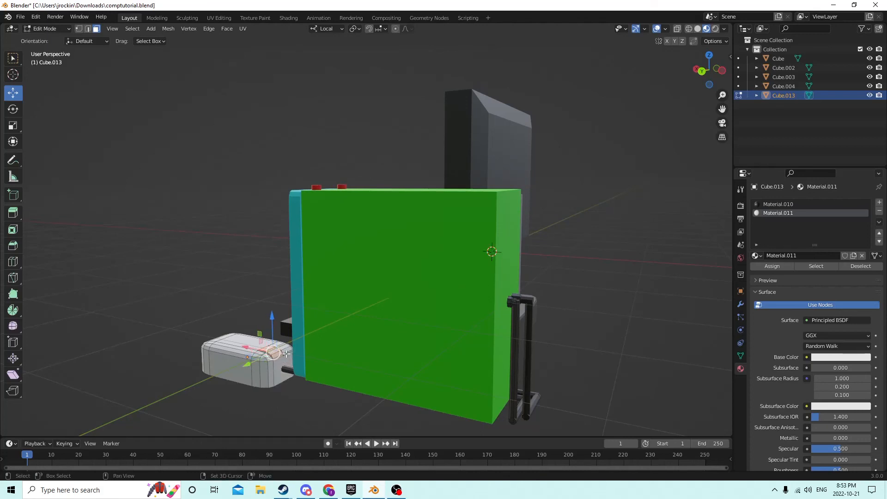
left_click(277, 352, "ctrl")
middle_click_drag(291, 292, 440, 189)
left_click(880, 202)
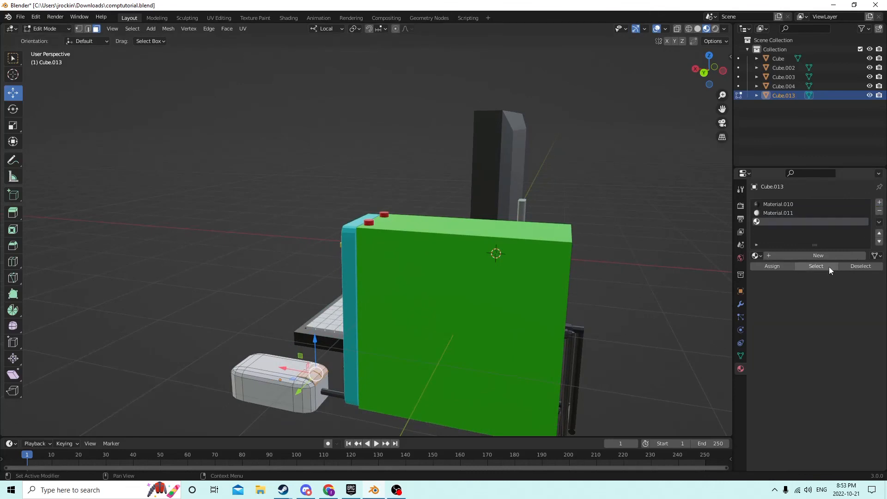
left_click(808, 256)
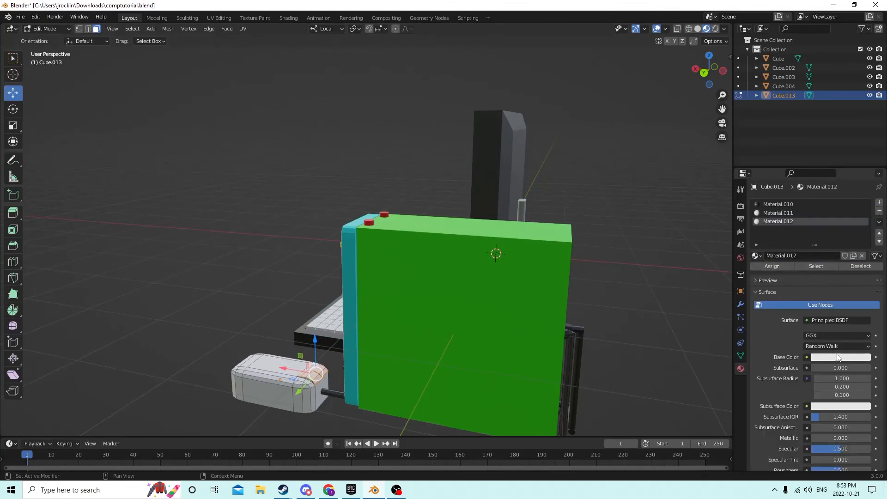
left_click_drag(828, 262, 842, 264)
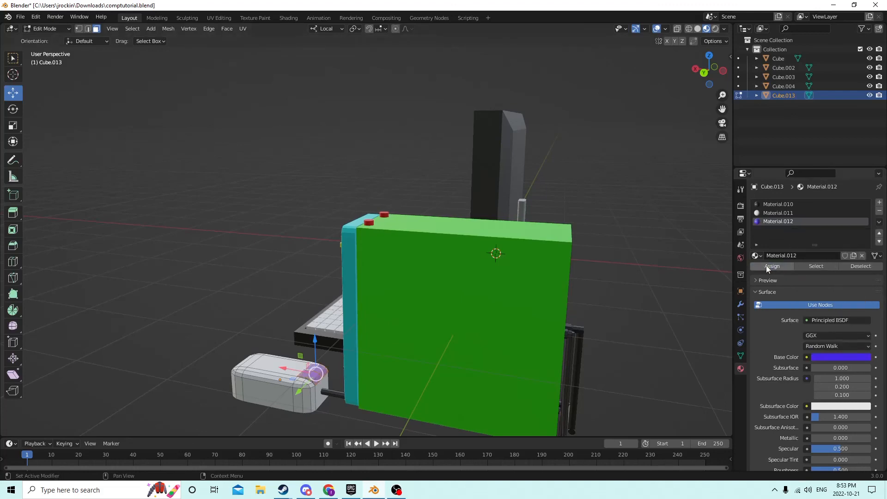
middle_click_drag(361, 179, 422, 196)
key("Tab")
left_click(591, 207)
Step: Examine the colored monitor, tower, keyboard and mouse from several angles, both close up and from farther away
scroll(462, 215, "down", 3)
middle_click_drag(479, 226, 619, 205)
scroll(442, 218, "up", 3)
scroll(444, 218, "up", 5)
scroll(443, 216, "down", 8)
scroll(539, 218, "up", 5)
scroll(502, 208, "down", 4)
scroll(476, 210, "up", 4)
scroll(597, 209, "down", 3)
scroll(541, 210, "up", 4)
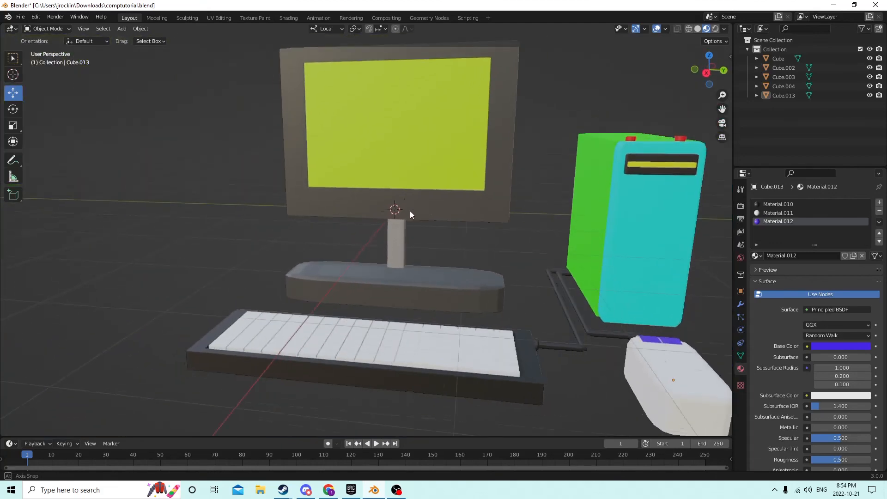
scroll(482, 220, "down", 2)
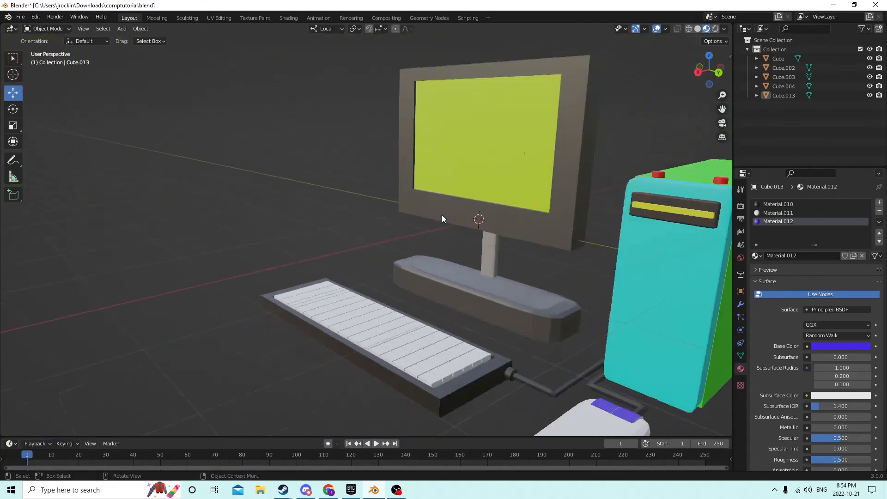
scroll(537, 219, "up", 5)
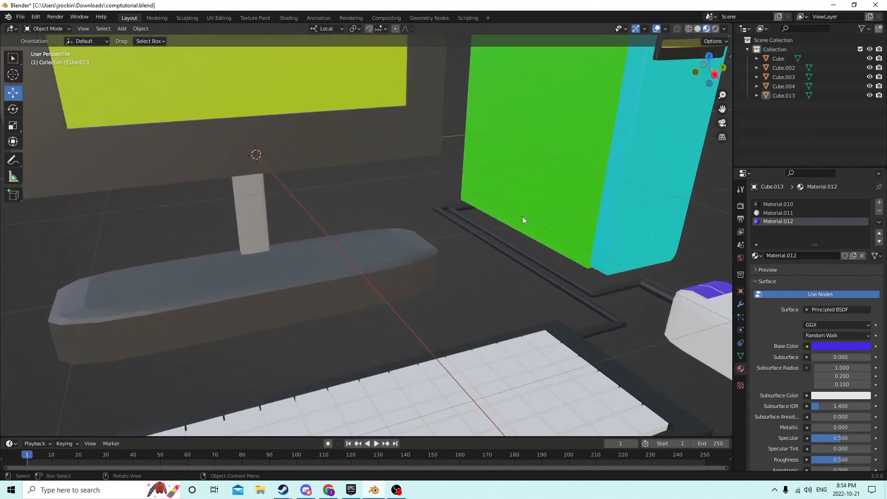
scroll(476, 209, "down", 3)
scroll(477, 213, "down", 4)
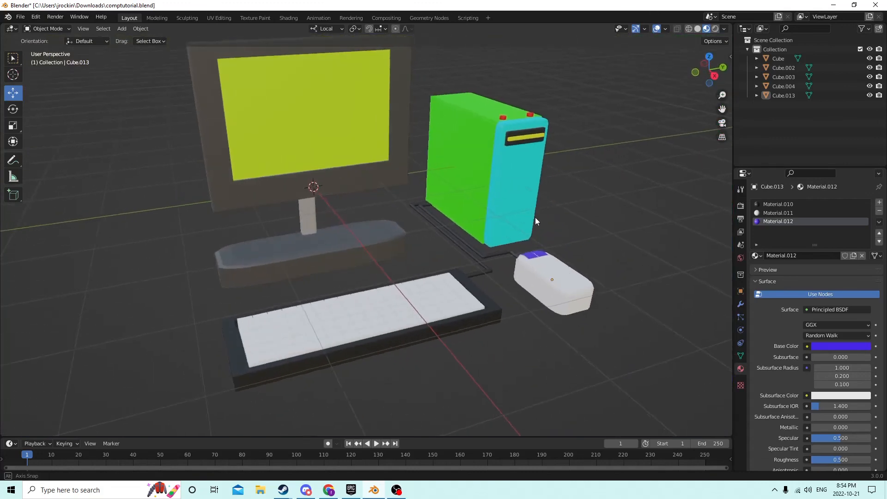